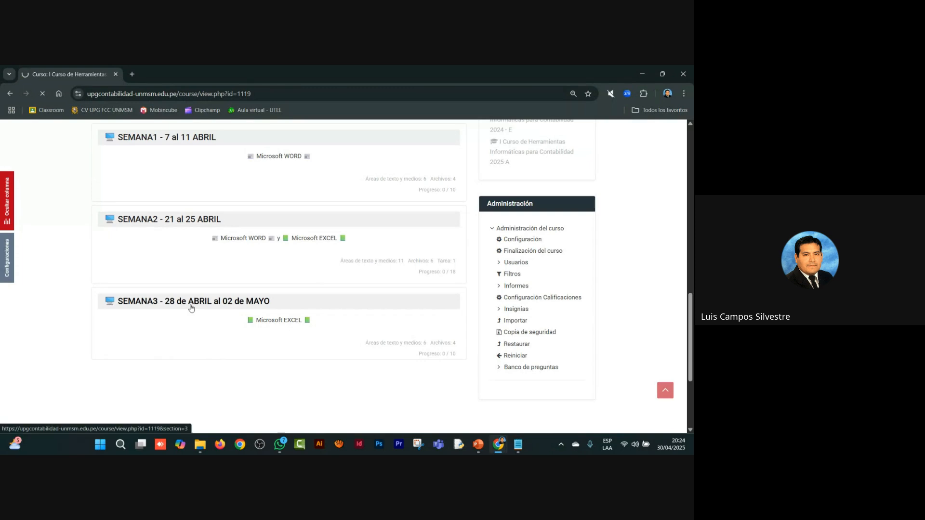
Step: Download the Session 7 practice file EXCEL3 into Documents as excel_3 and open the workbook for editing
{"action": "scroll", "coordinate": [79, 318], "scroll_direction": "down", "scroll_amount": 5}
{"action": "scroll", "coordinate": [80, 319], "scroll_direction": "down", "scroll_amount": 15}
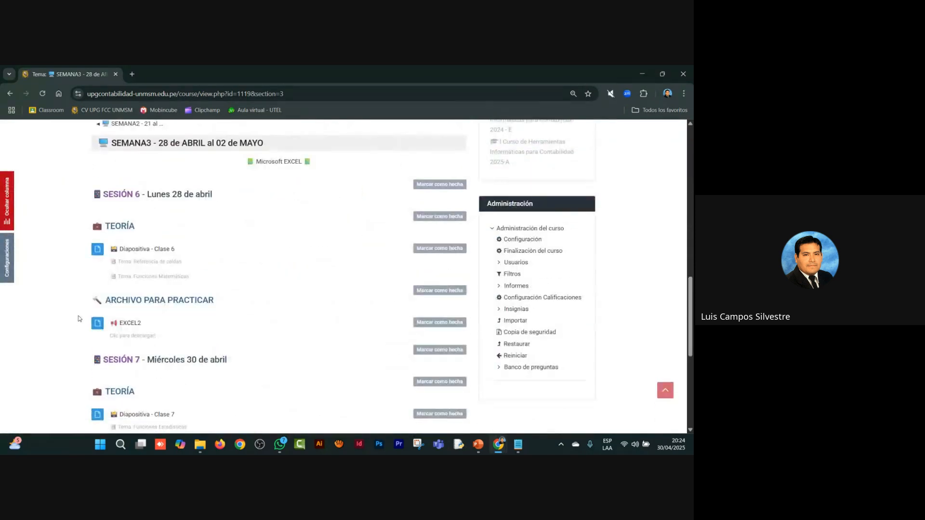
{"action": "scroll", "coordinate": [79, 319], "scroll_direction": "up", "scroll_amount": 2}
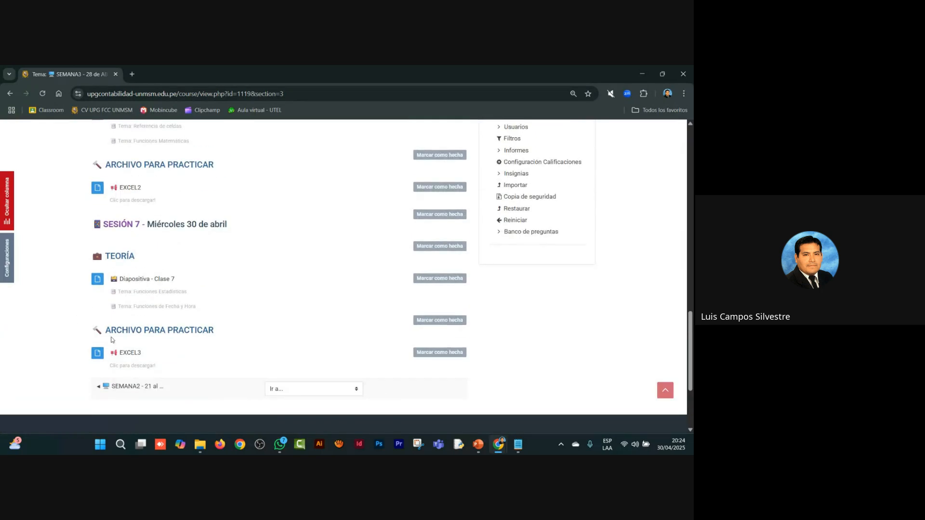
{"action": "left_click", "coordinate": [135, 355]}
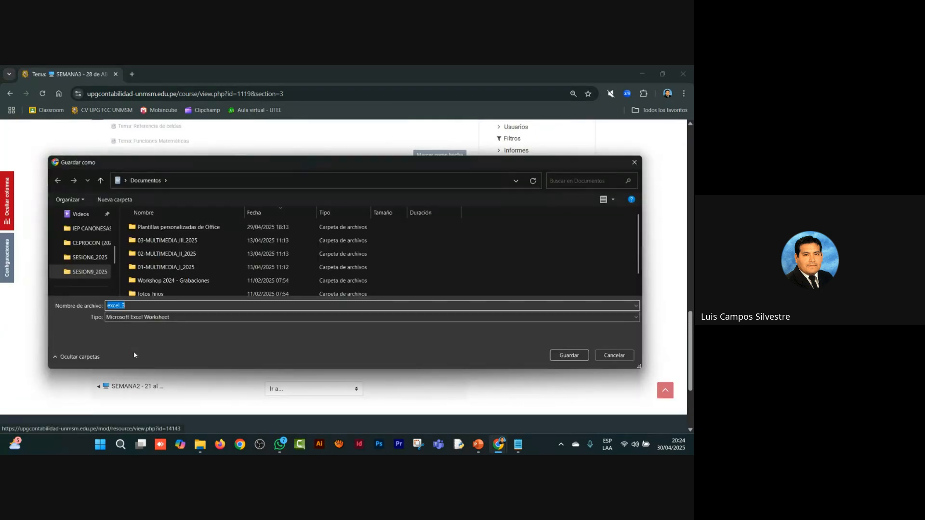
{"action": "left_click", "coordinate": [568, 354]}
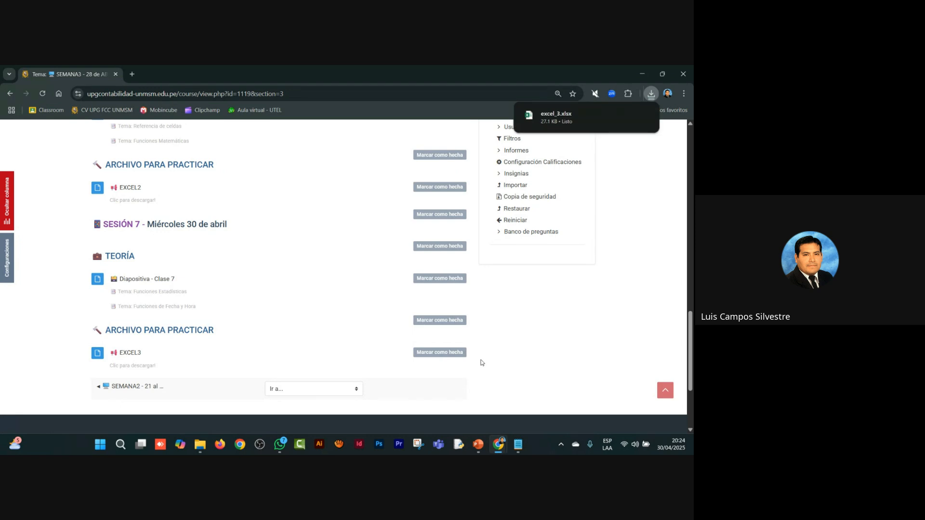
{"action": "mouse_move", "coordinate": [559, 123]}
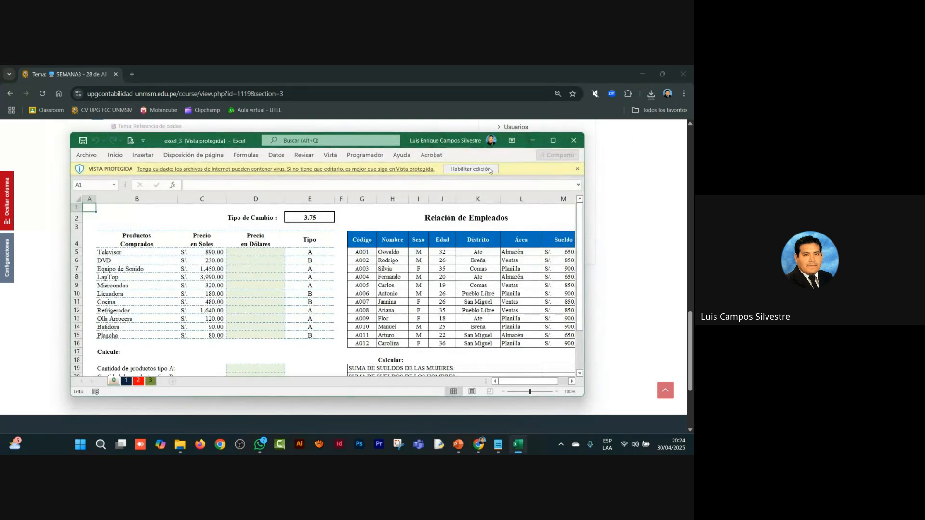
{"action": "left_click", "coordinate": [470, 169]}
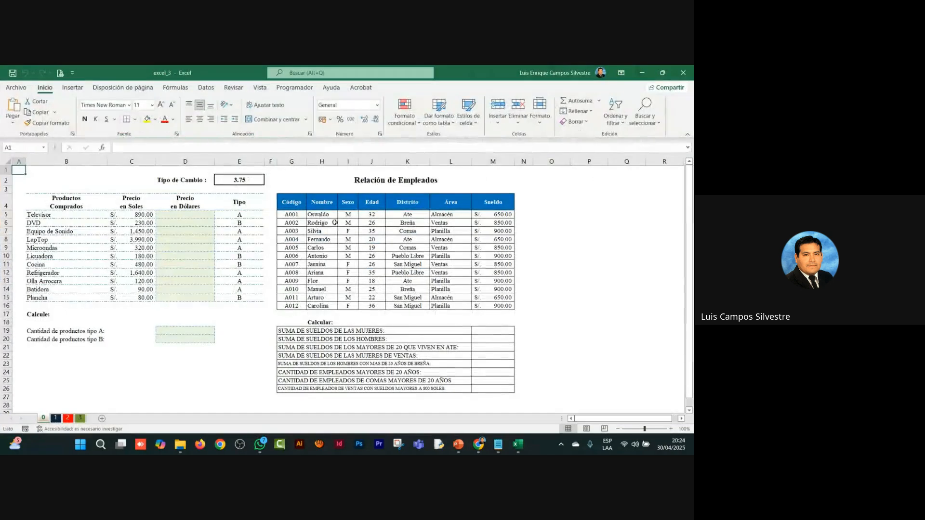
Step: Switch to the Google Meet call and post the copied course page link in the call chat
{"action": "key", "text": "alt+Tab"}
{"action": "key", "text": "alt+Tab"}
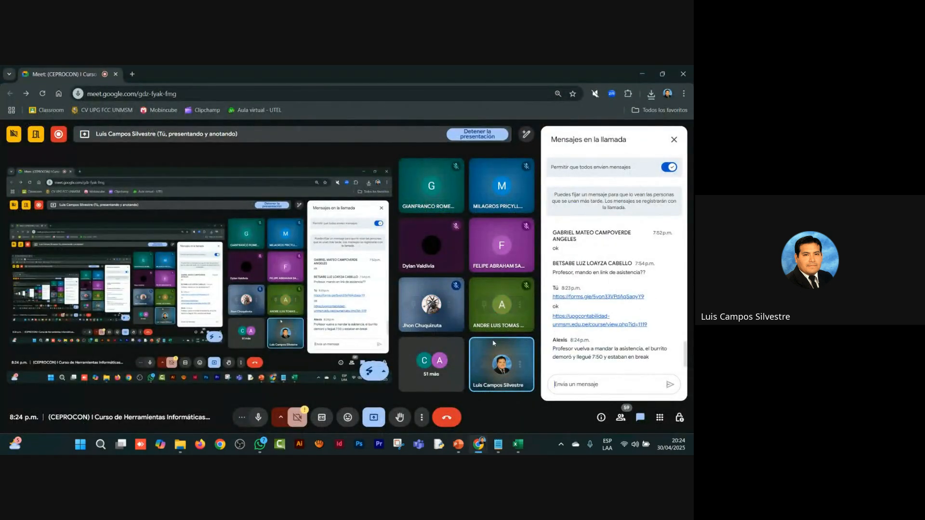
{"action": "left_click", "coordinate": [612, 388]}
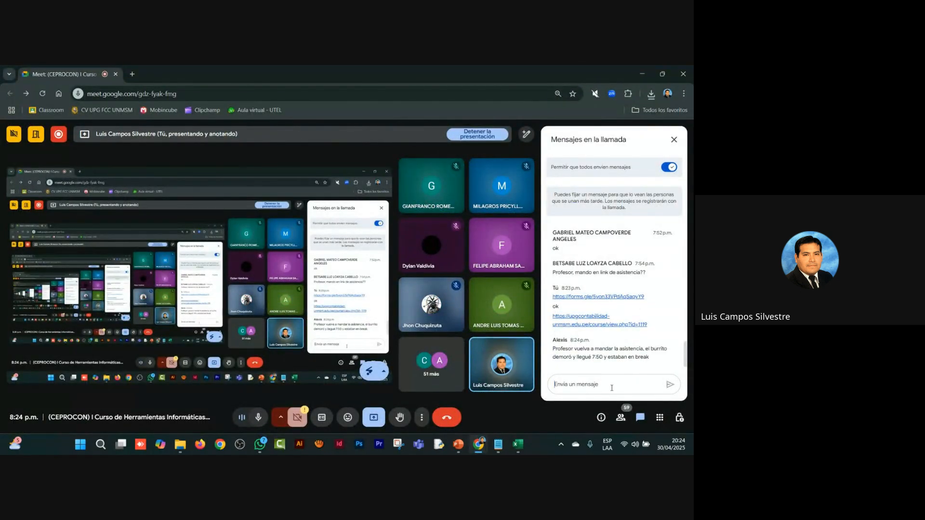
{"action": "type", "text": "https://upgcontabilidad-unmsm.edu.pe/course/view.php?id=1119"}
{"action": "key", "text": "Return"}
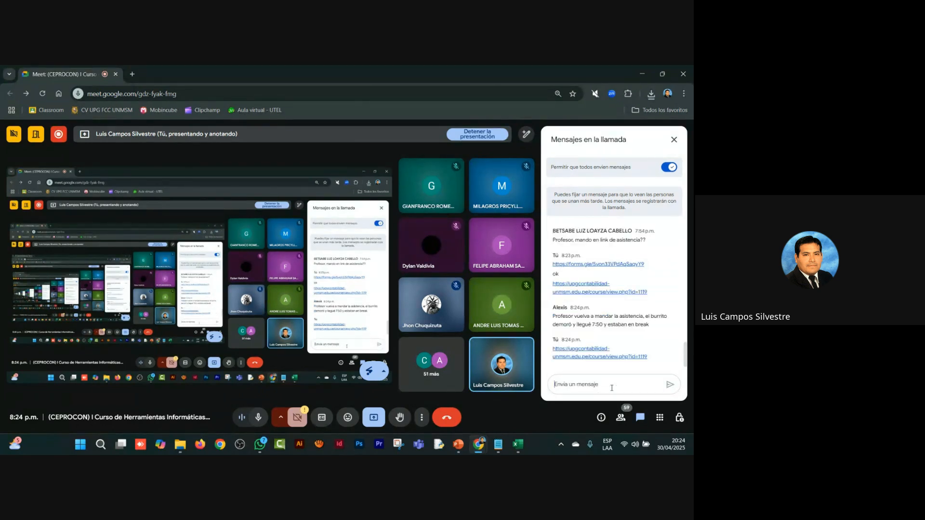
Step: Copy the attendance form link from asistencia.txt in Notepad and post it in the Google Meet chat
{"action": "key", "text": "alt+Tab"}
{"action": "key", "text": "alt+Tab"}
{"action": "key", "text": "alt+Tab"}
{"action": "key", "text": "alt+Tab"}
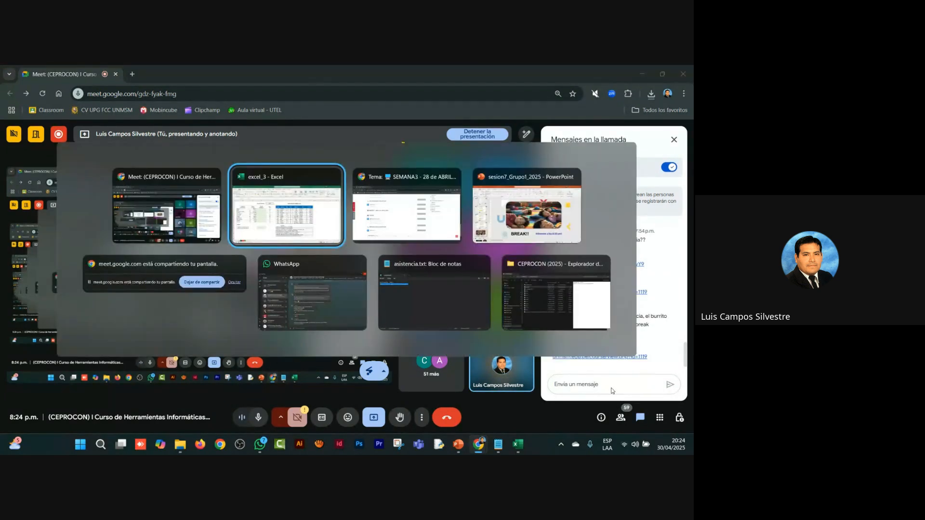
{"action": "key", "text": "alt+Tab"}
{"action": "key", "text": "alt+Tab"}
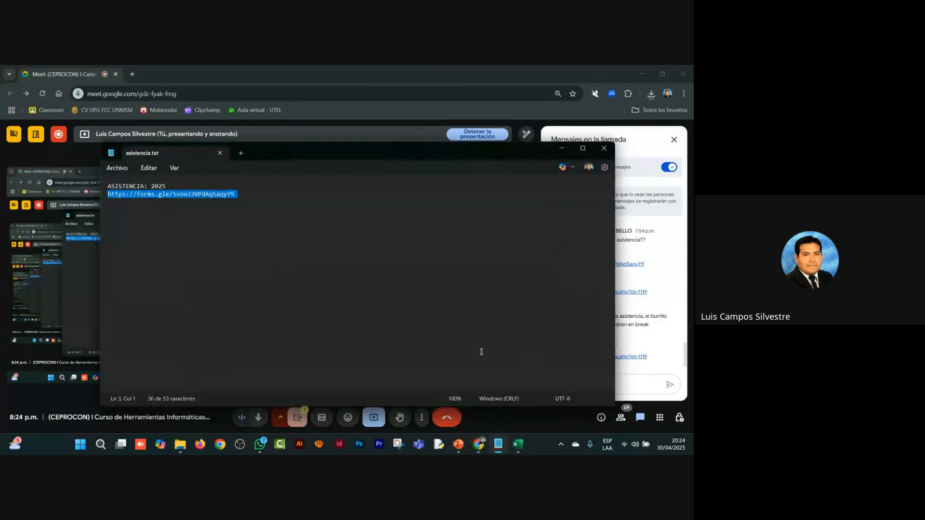
{"action": "right_click", "coordinate": [219, 199]}
{"action": "left_click", "coordinate": [250, 243]}
{"action": "key", "text": "alt+Tab"}
{"action": "type", "text": "https://forms.gle/5von33VPdAqSaqyY9"}
{"action": "key", "text": "Return"}
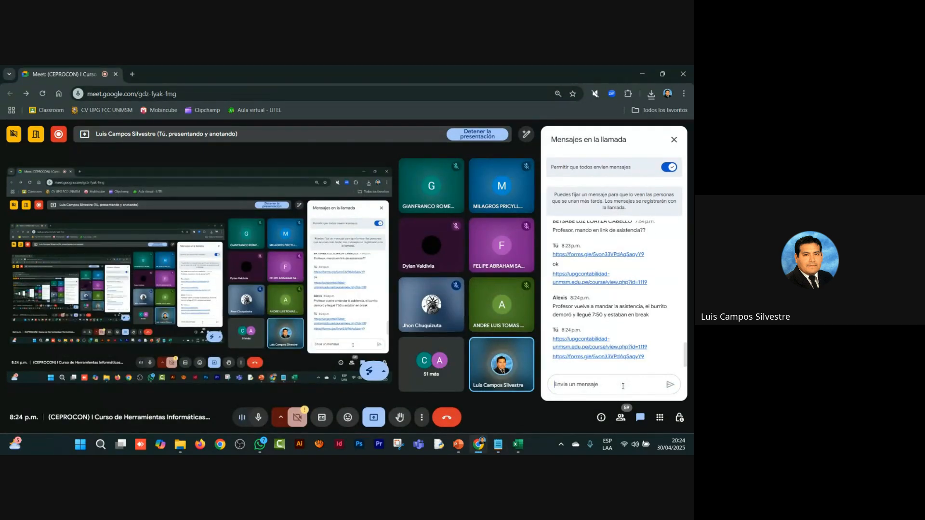
Step: Close the asistencia.txt note and return to the excel_3 workbook in Excel
{"action": "key", "text": "alt+Tab"}
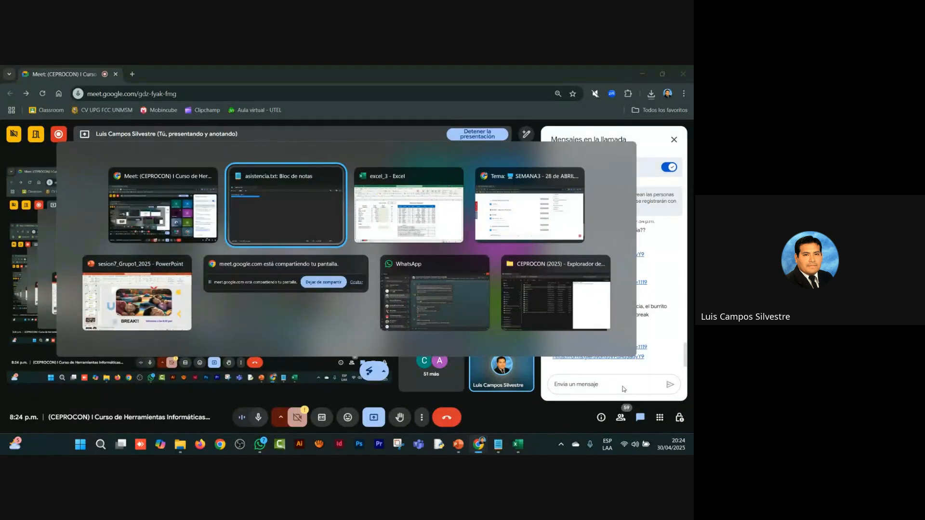
{"action": "left_click", "coordinate": [603, 148]}
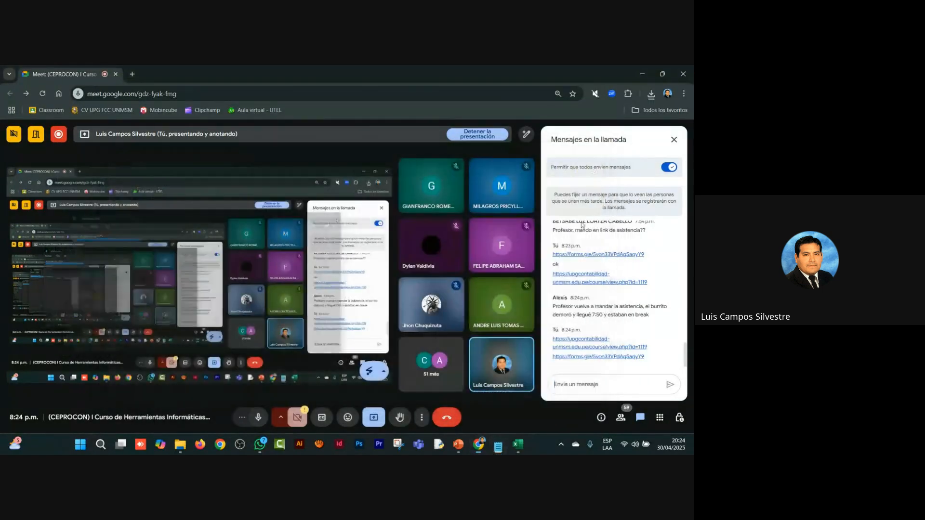
{"action": "key", "text": "alt+Tab"}
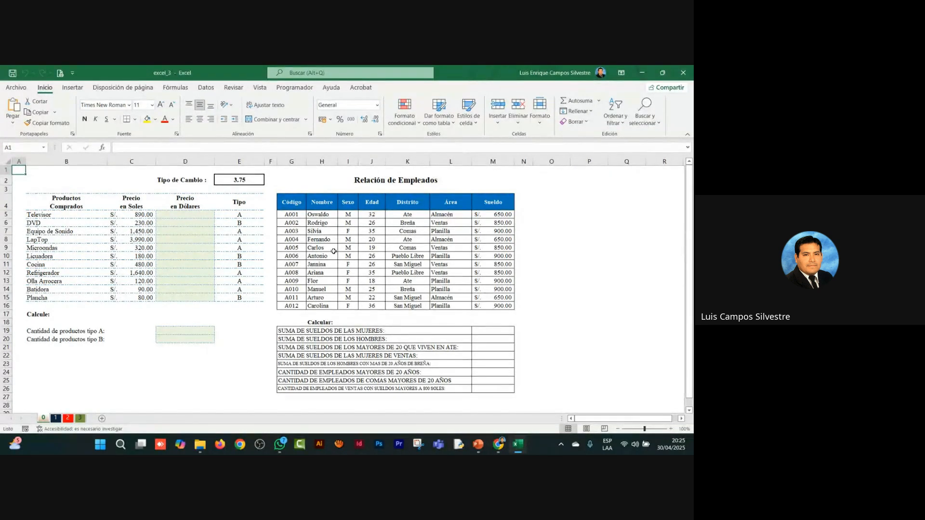
{"action": "key", "text": "alt+Tab"}
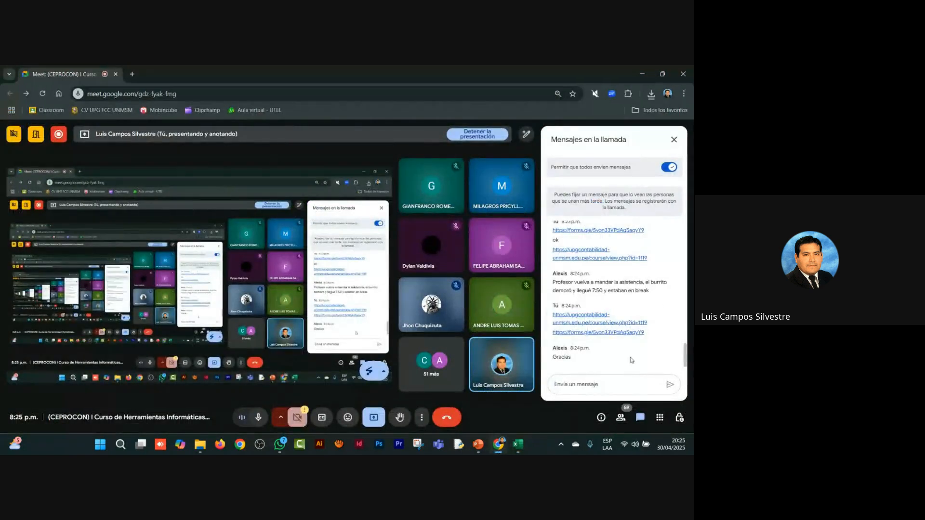
{"action": "key", "text": "alt+Tab"}
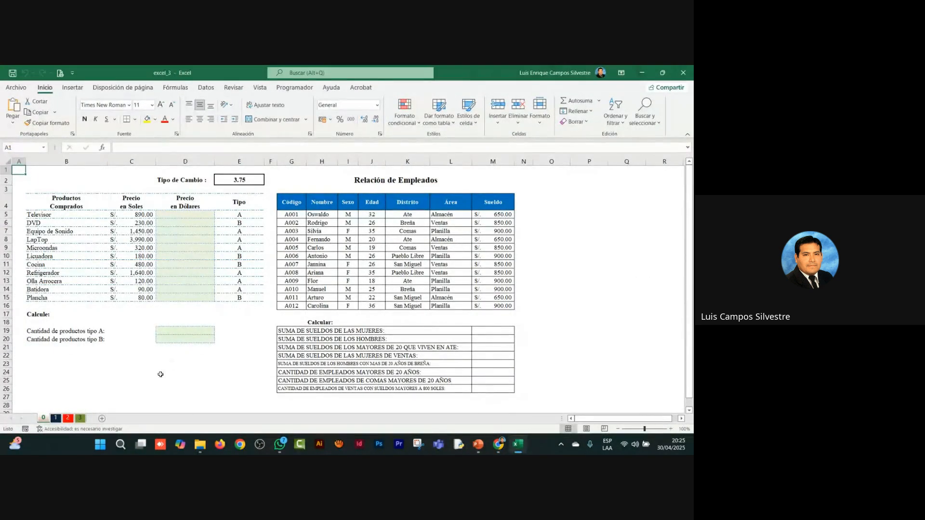
Step: Look through the data and exercise questions on sheet 3 and on sheet 2, RELACIÓN DE PERSONAL
{"action": "left_click", "coordinate": [81, 419]}
{"action": "scroll", "coordinate": [120, 387], "scroll_direction": "down", "scroll_amount": 4}
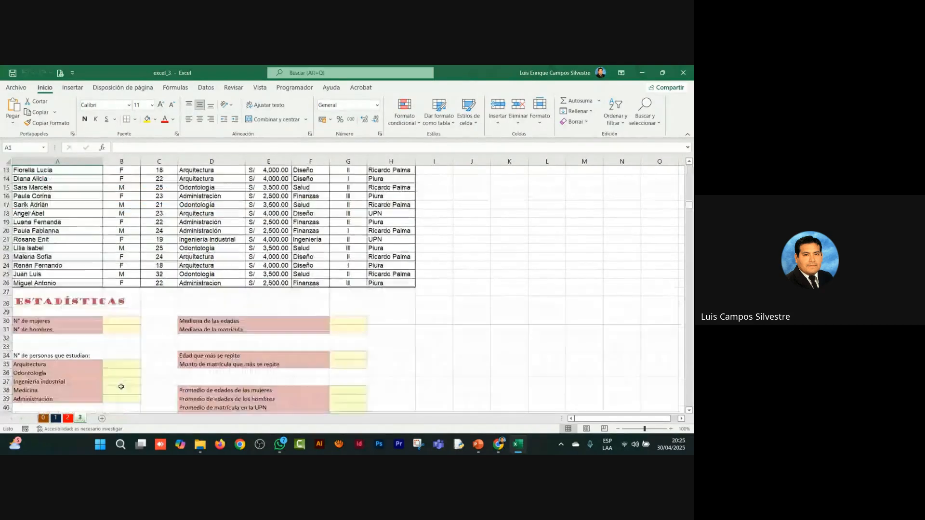
{"action": "key", "text": "ctrl+Page_Up"}
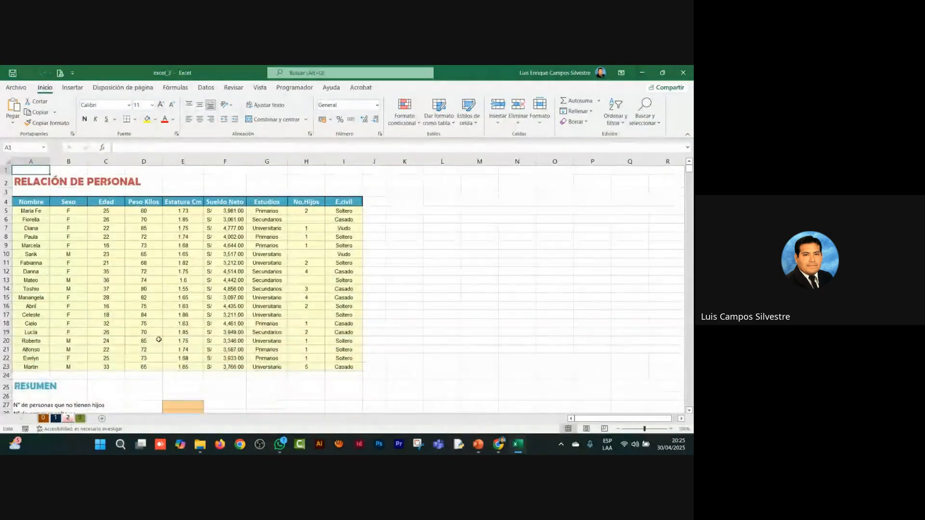
{"action": "scroll", "coordinate": [154, 340], "scroll_direction": "down", "scroll_amount": 4}
{"action": "scroll", "coordinate": [160, 339], "scroll_direction": "down", "scroll_amount": 6}
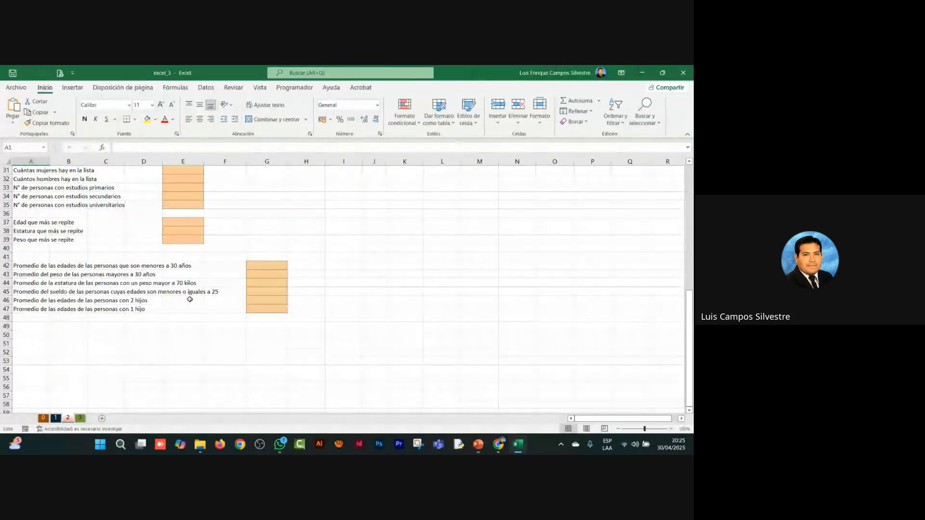
{"action": "scroll", "coordinate": [116, 325], "scroll_direction": "up", "scroll_amount": 3}
{"action": "scroll", "coordinate": [116, 325], "scroll_direction": "down", "scroll_amount": 4}
{"action": "scroll", "coordinate": [116, 325], "scroll_direction": "up", "scroll_amount": 13}
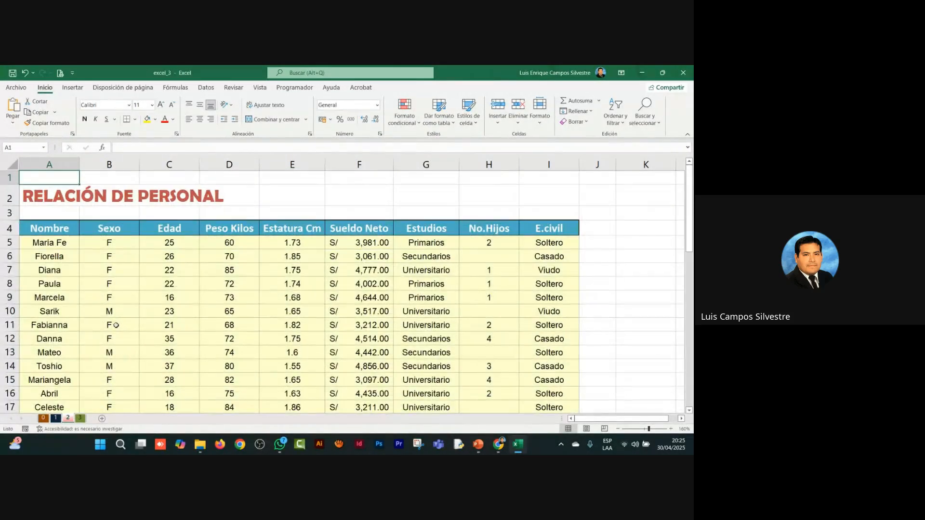
{"action": "scroll", "coordinate": [116, 325], "scroll_direction": "down", "scroll_amount": 4}
{"action": "scroll", "coordinate": [116, 325], "scroll_direction": "down", "scroll_amount": 1}
{"action": "scroll", "coordinate": [116, 326], "scroll_direction": "up", "scroll_amount": 3}
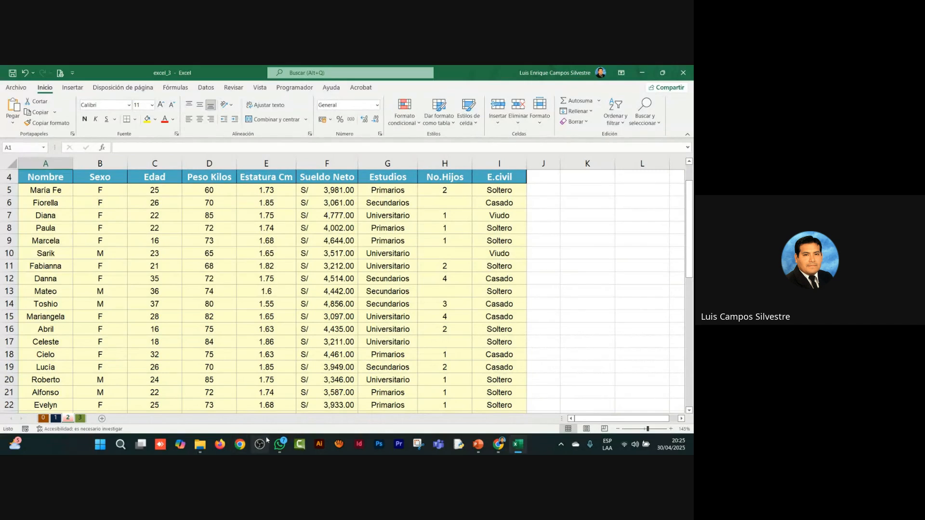
Step: Raise the system volume to 100
{"action": "mouse_move", "coordinate": [272, 443]}
{"action": "key", "text": "XF86AudioRaiseVolume"}
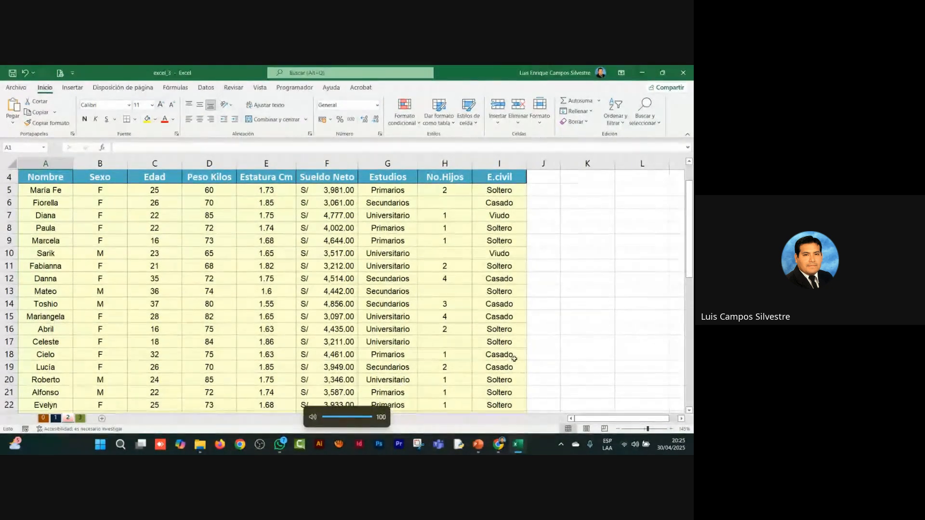
Step: Enlarge the RELACIÓN DE PERSONAL table and examine its columns one by one, from Nombre to No.Hijos
{"action": "left_click", "coordinate": [571, 319]}
{"action": "left_click", "coordinate": [670, 429]}
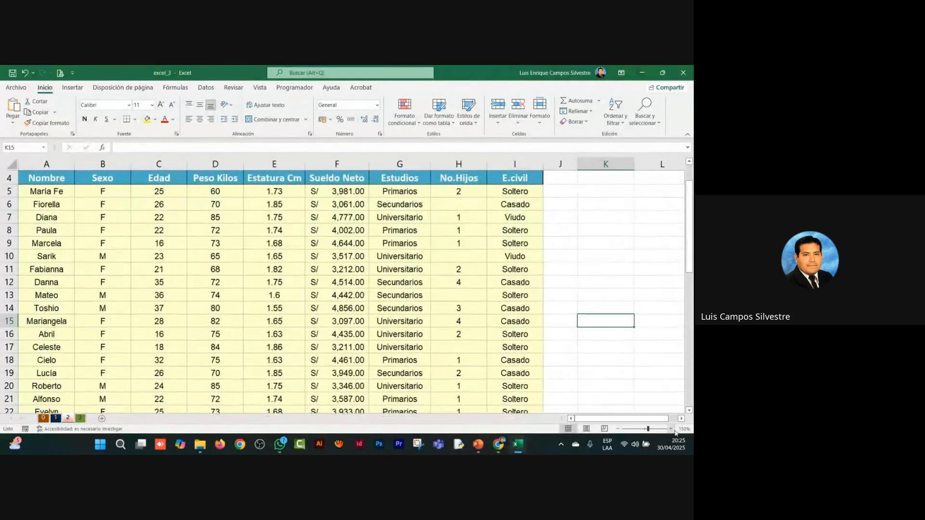
{"action": "left_click", "coordinate": [670, 428]}
{"action": "left_click", "coordinate": [670, 429]}
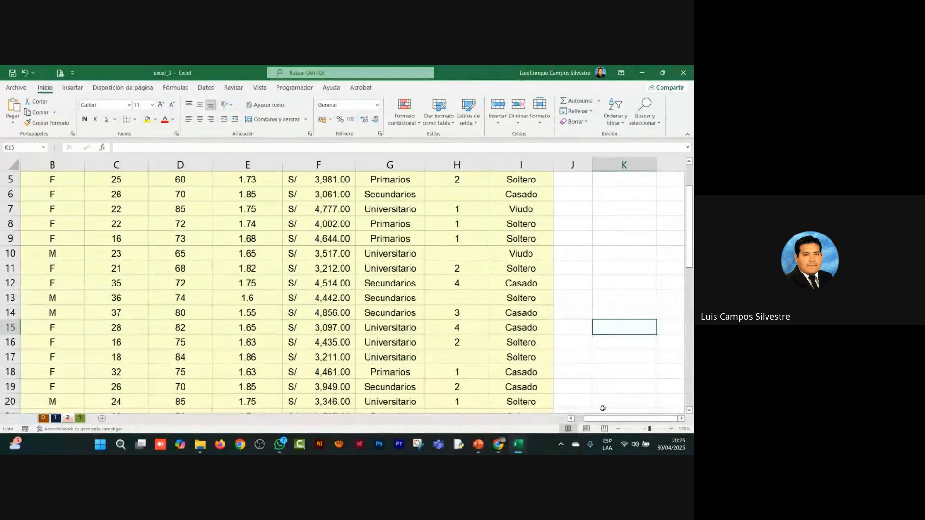
{"action": "key", "text": "Home"}
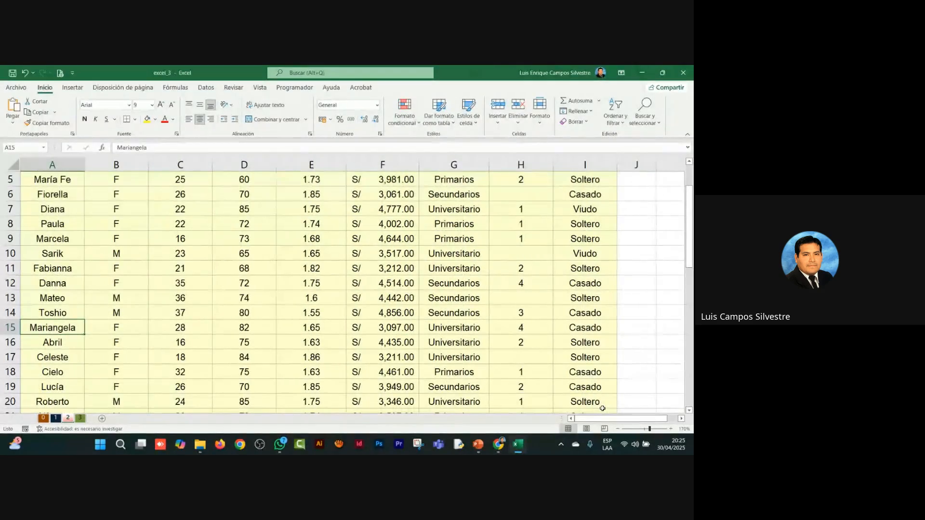
{"action": "scroll", "coordinate": [561, 347], "scroll_direction": "up", "scroll_amount": 1}
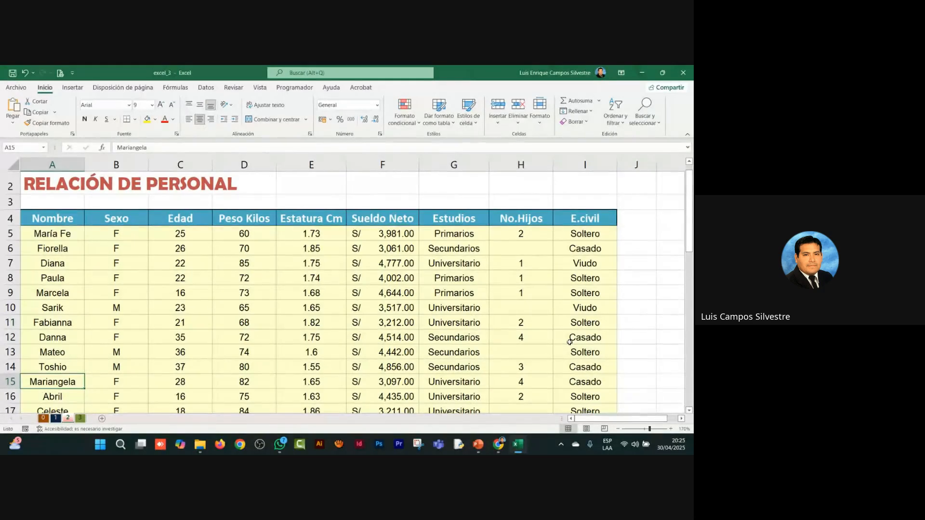
{"action": "left_click", "coordinate": [54, 165]}
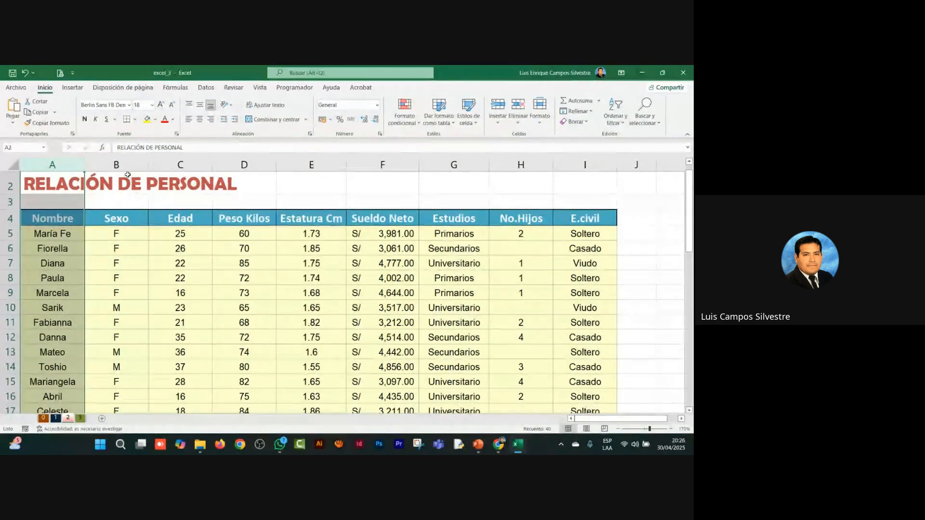
{"action": "left_click", "coordinate": [122, 161]}
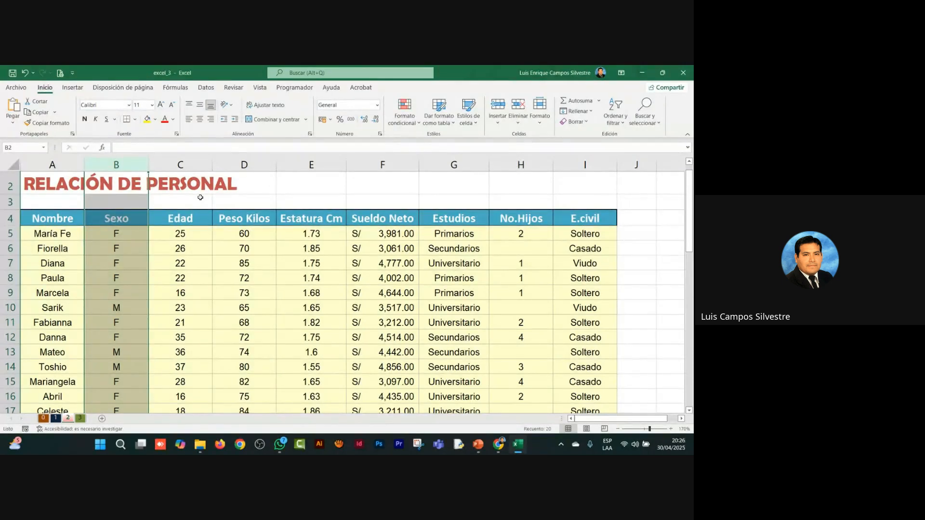
{"action": "left_click", "coordinate": [193, 165]}
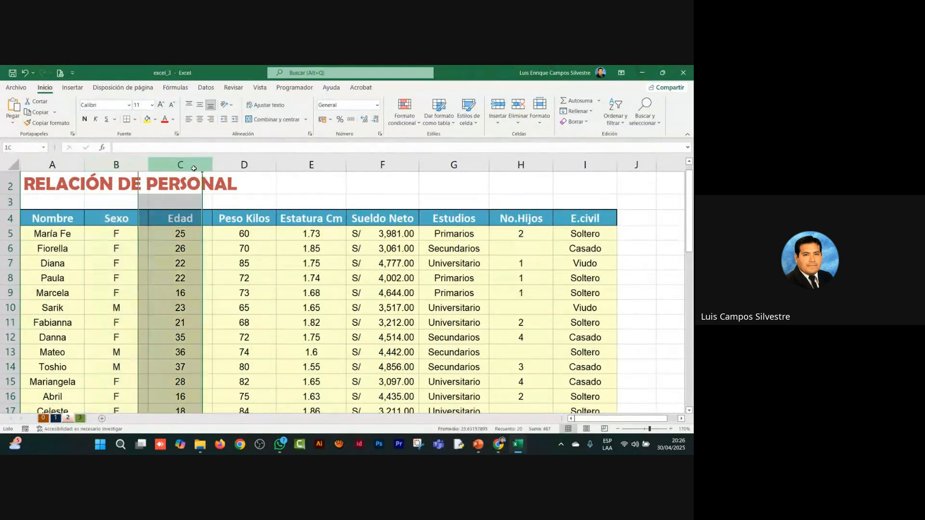
{"action": "left_click", "coordinate": [244, 165]}
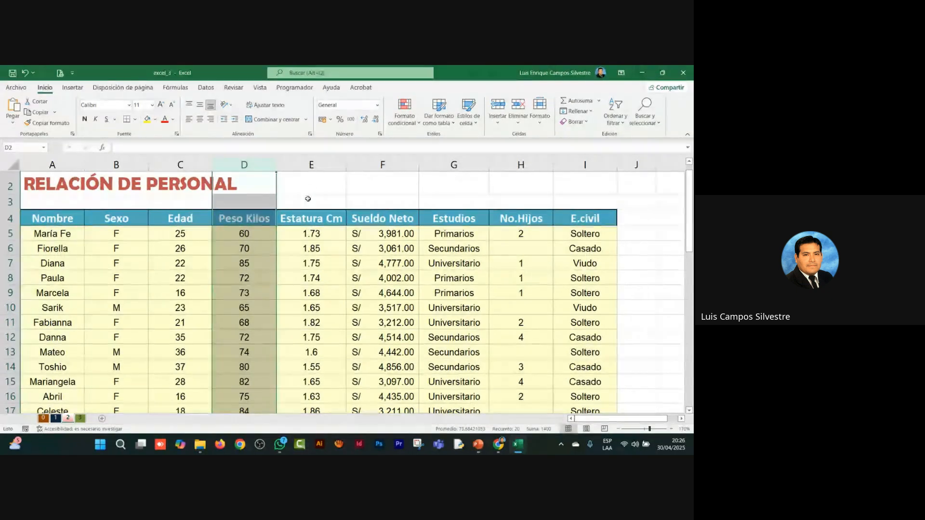
{"action": "left_click", "coordinate": [311, 164]}
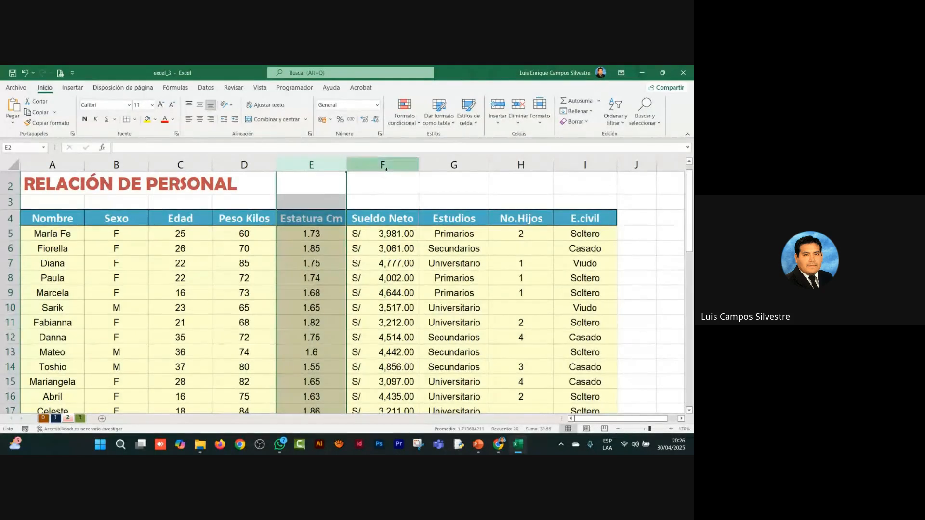
{"action": "left_click", "coordinate": [385, 165]}
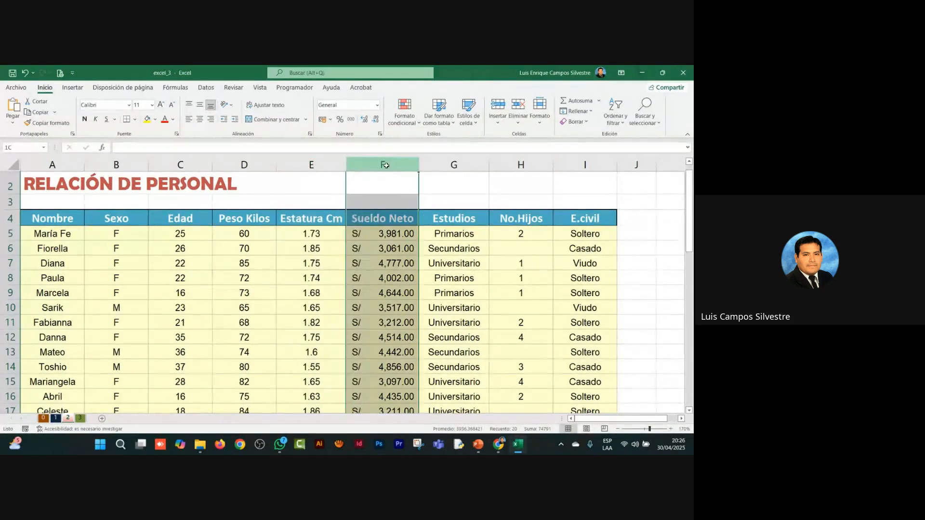
{"action": "left_click", "coordinate": [454, 165]}
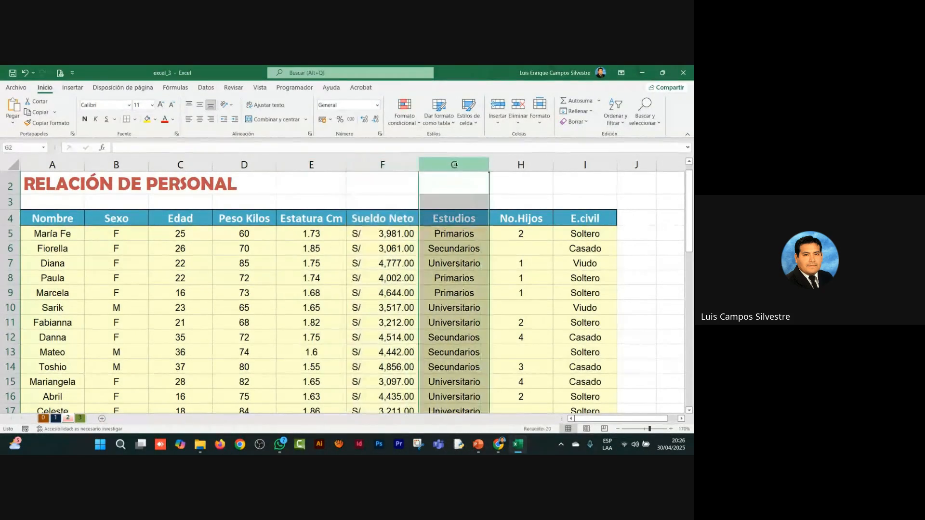
{"action": "left_click", "coordinate": [520, 165]}
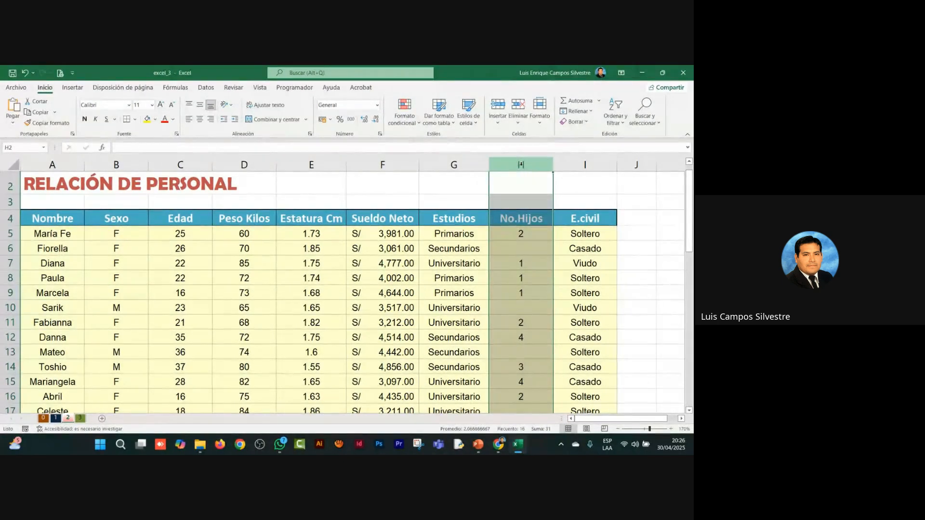
Step: Highlight the empty No.Hijos cells H6 and H10 with yellow fill and look over the E.civil column
{"action": "left_click", "coordinate": [524, 246]}
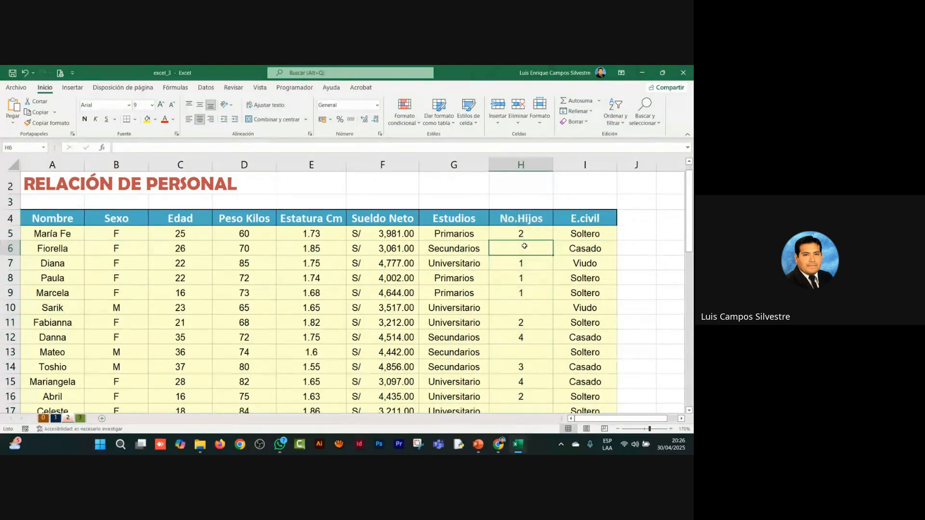
{"action": "left_click", "coordinate": [146, 119]}
{"action": "left_click", "coordinate": [536, 311]}
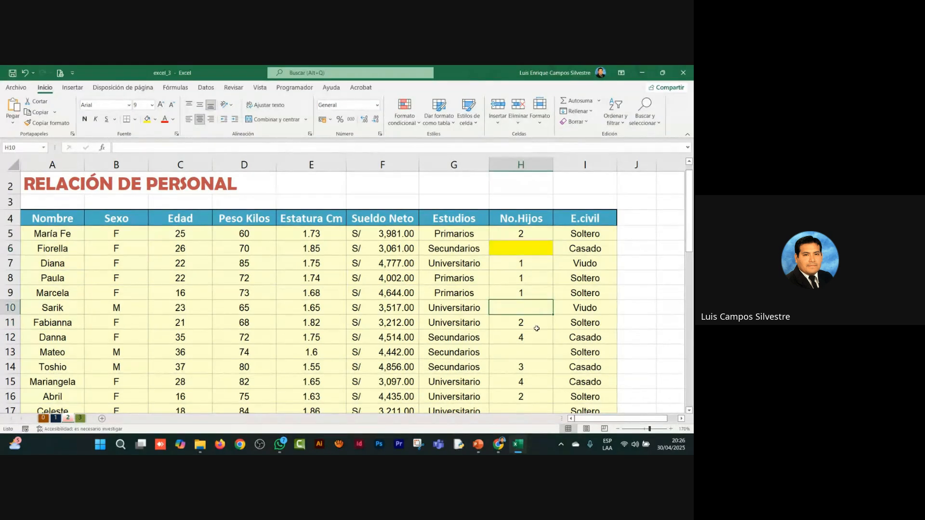
{"action": "left_click", "coordinate": [147, 119]}
{"action": "left_click", "coordinate": [485, 280]}
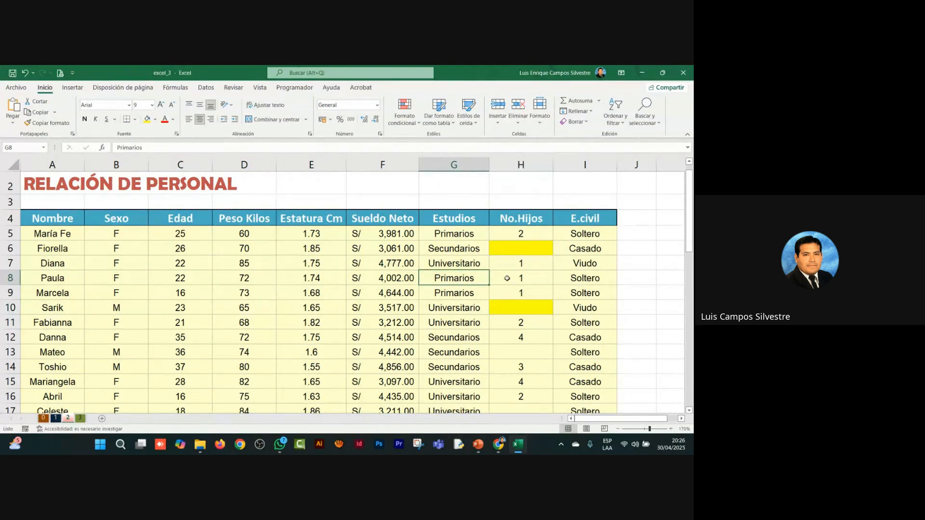
{"action": "left_click", "coordinate": [530, 253]}
{"action": "left_click", "coordinate": [533, 304]}
{"action": "left_click", "coordinate": [573, 159]}
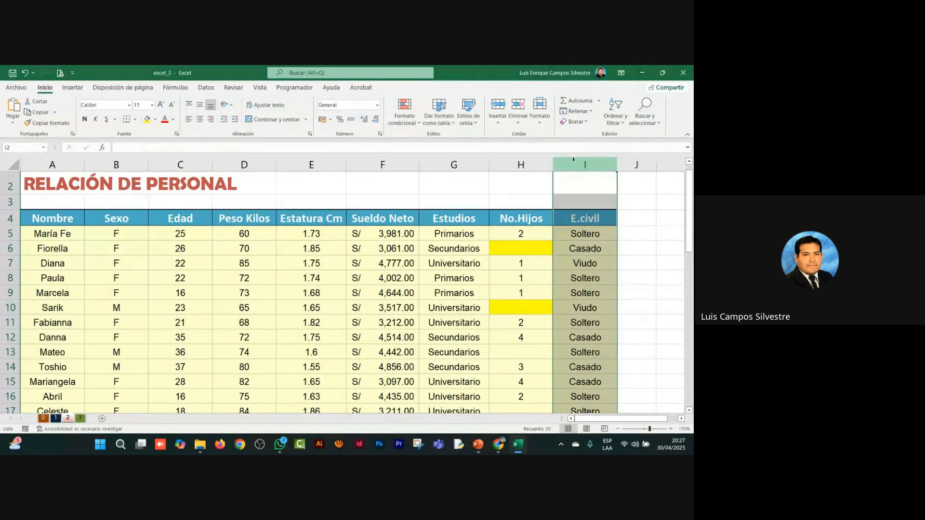
Step: Turn on the display of formulas in the personnel worksheet
{"action": "left_click", "coordinate": [257, 199]}
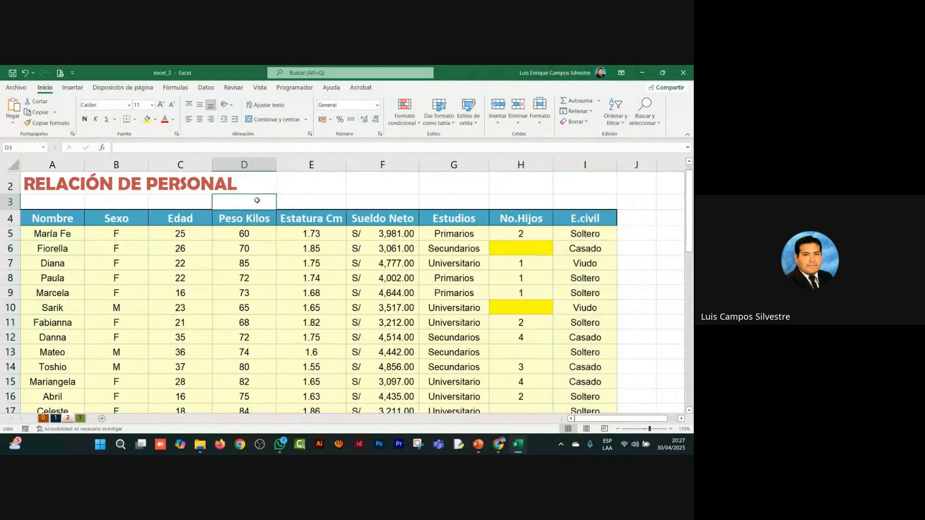
{"action": "left_click", "coordinate": [175, 87]}
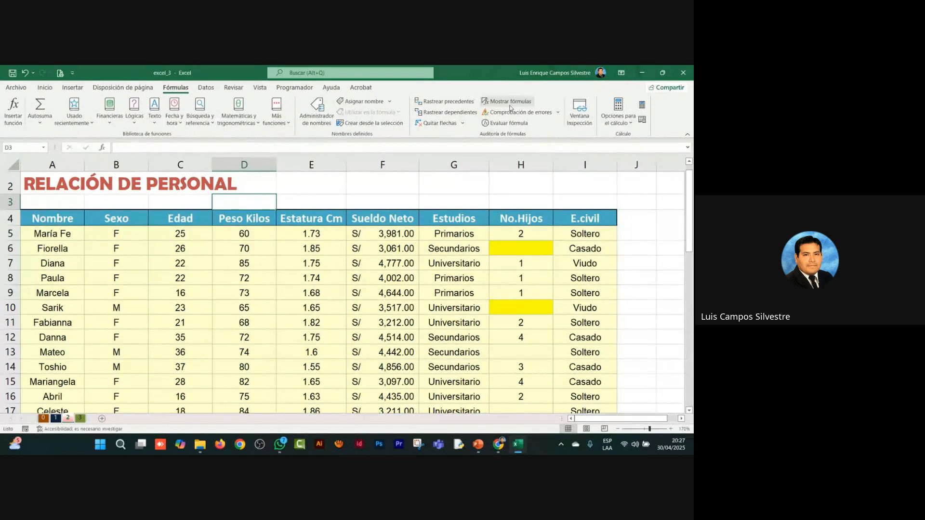
{"action": "left_click", "coordinate": [501, 102]}
{"action": "left_click", "coordinate": [135, 249]}
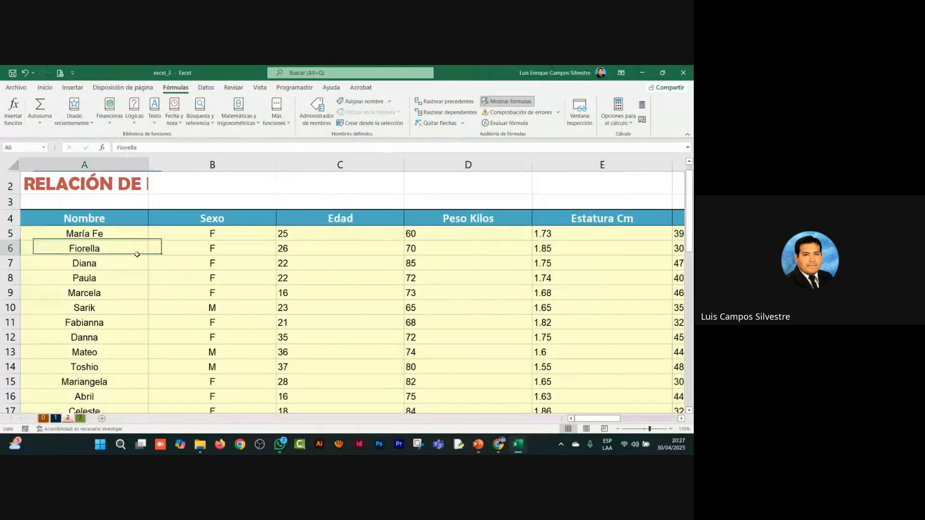
Step: Auto-fit column A to its longest text and check the questions listed under RESUMEN
{"action": "double_click", "coordinate": [148, 165]}
{"action": "scroll", "coordinate": [339, 228], "scroll_direction": "down", "scroll_amount": 7}
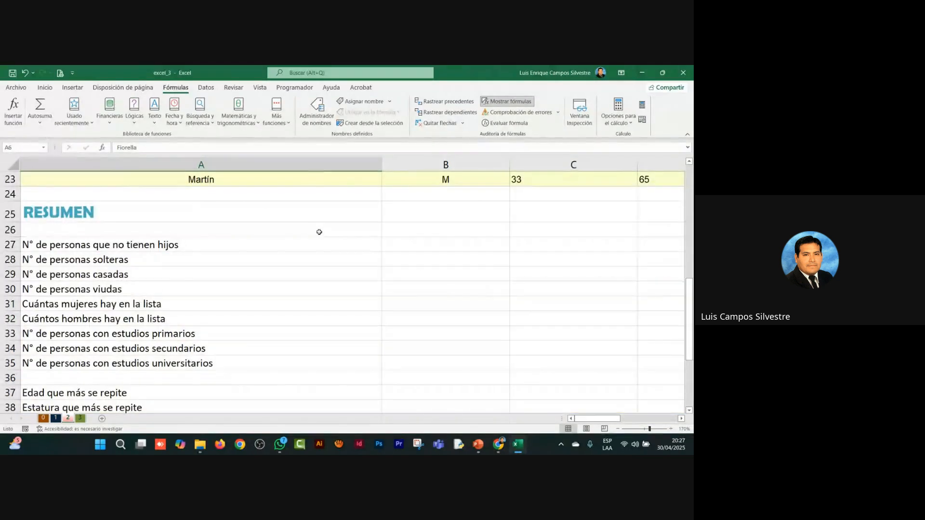
{"action": "scroll", "coordinate": [318, 230], "scroll_direction": "up", "scroll_amount": 7}
Step: Narrow columns A to H of the personnel table close to their contents and auto-fit column I
{"action": "left_click_drag", "start_coordinate": [381, 165], "coordinate": [76, 168]}
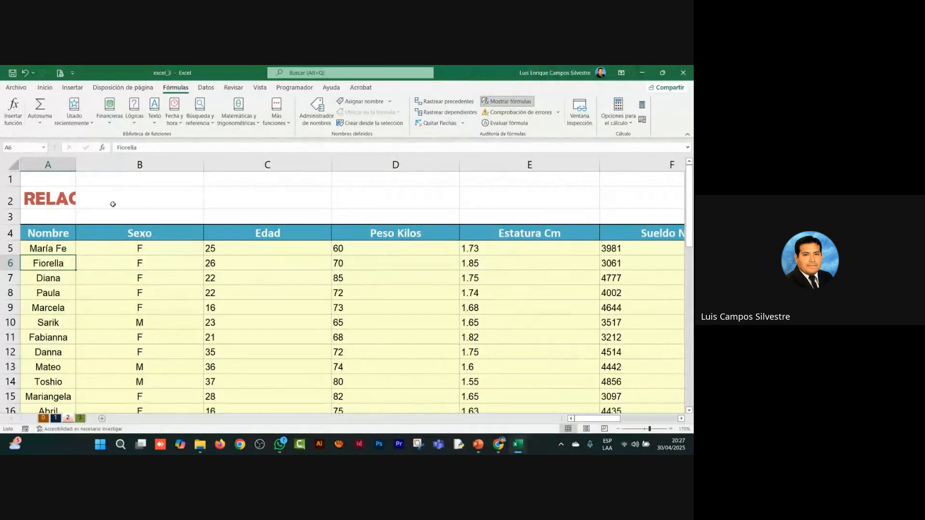
{"action": "left_click_drag", "start_coordinate": [203, 165], "coordinate": [122, 184]}
{"action": "left_click_drag", "start_coordinate": [248, 165], "coordinate": [163, 181]}
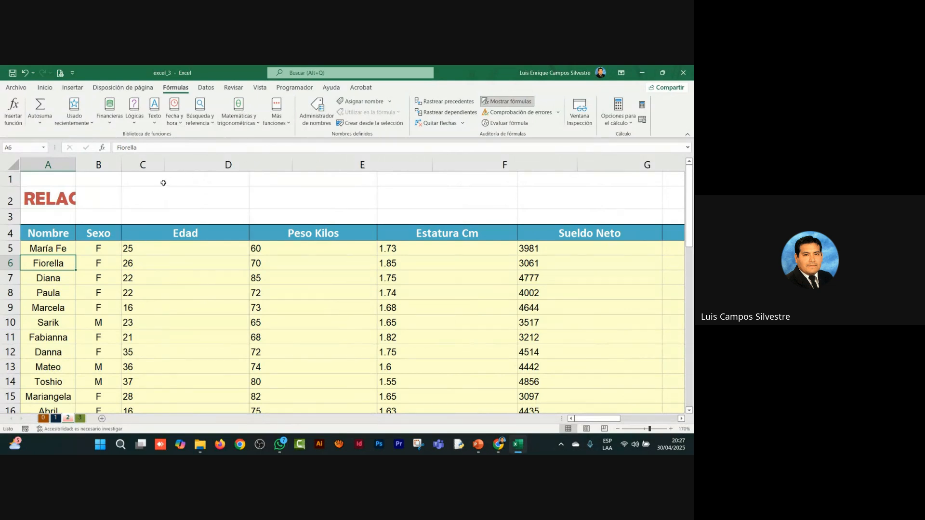
{"action": "left_click_drag", "start_coordinate": [292, 164], "coordinate": [217, 168]}
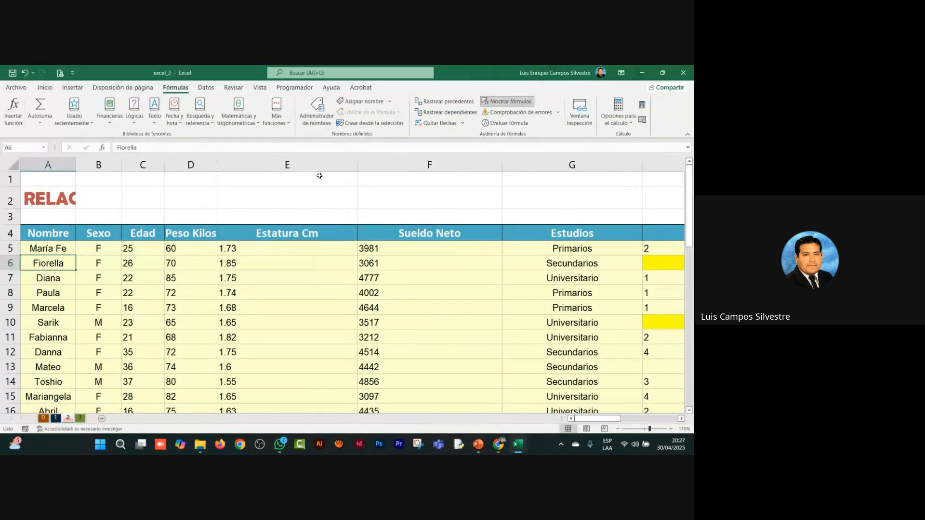
{"action": "left_click_drag", "start_coordinate": [357, 165], "coordinate": [278, 174]}
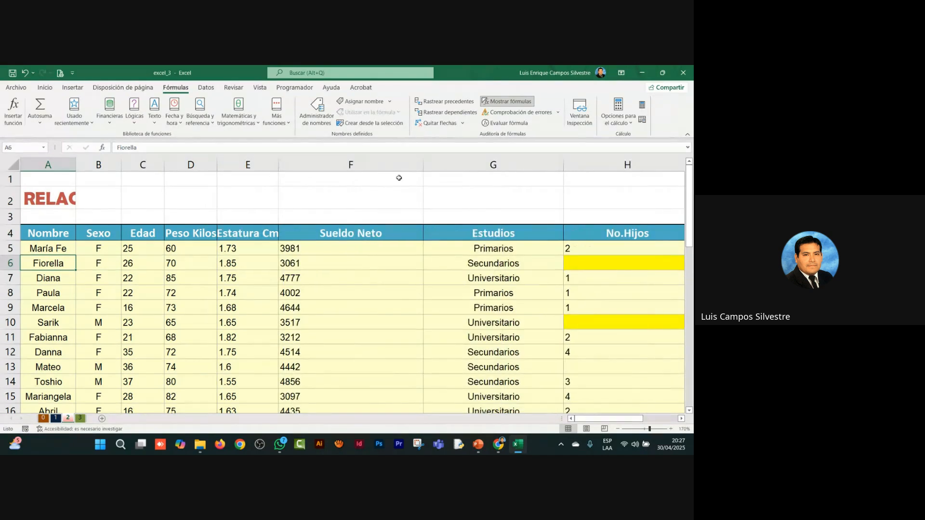
{"action": "left_click_drag", "start_coordinate": [425, 164], "coordinate": [327, 185]}
{"action": "left_click_drag", "start_coordinate": [466, 165], "coordinate": [393, 188]}
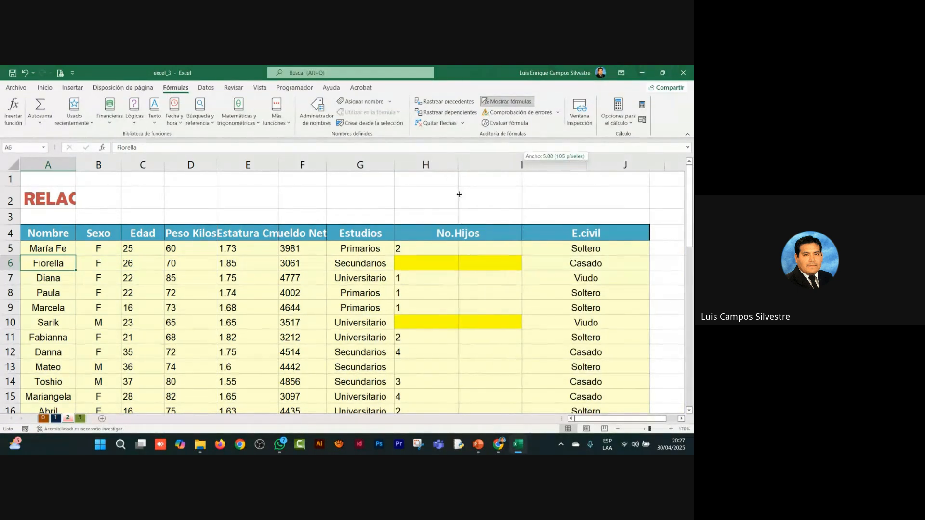
{"action": "left_click_drag", "start_coordinate": [522, 165], "coordinate": [461, 165]}
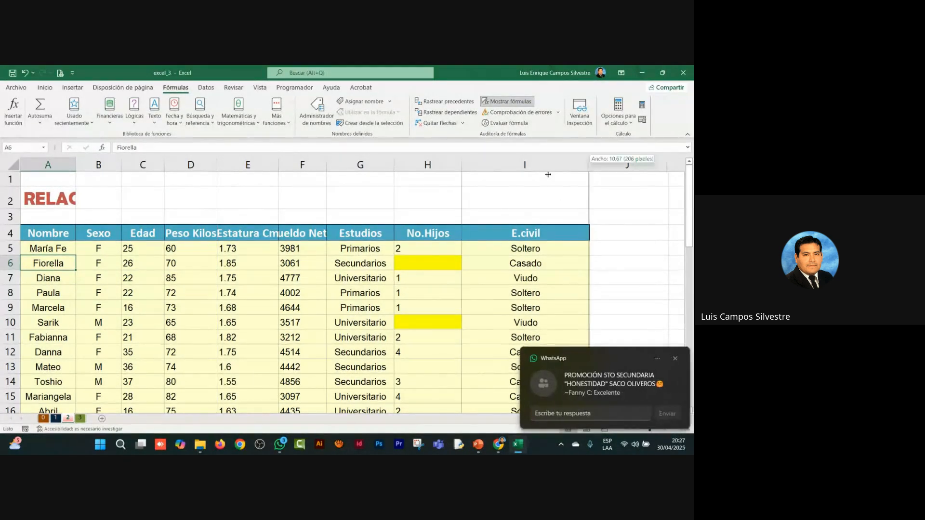
{"action": "double_click", "coordinate": [589, 165]}
{"action": "left_click", "coordinate": [674, 360]}
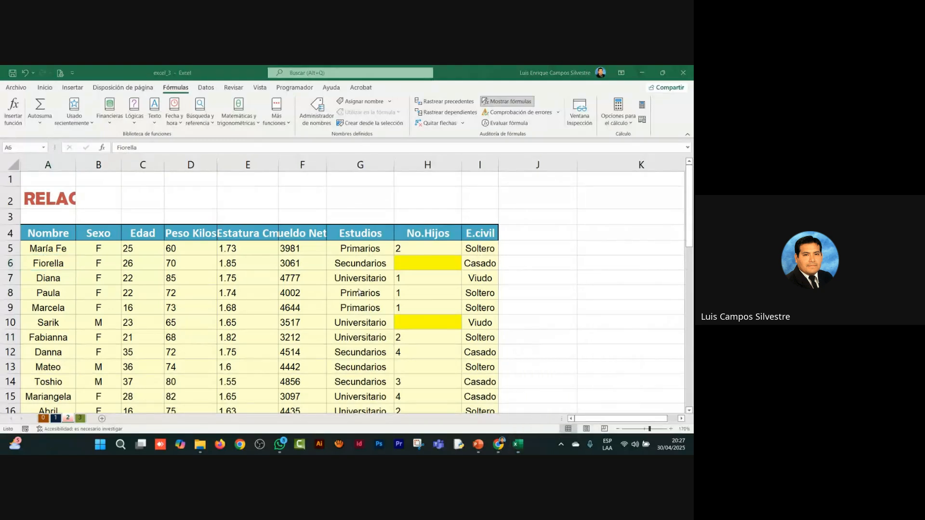
Step: Auto-fit column A so the full text of the RESUMEN questions can be read
{"action": "left_click", "coordinate": [144, 291]}
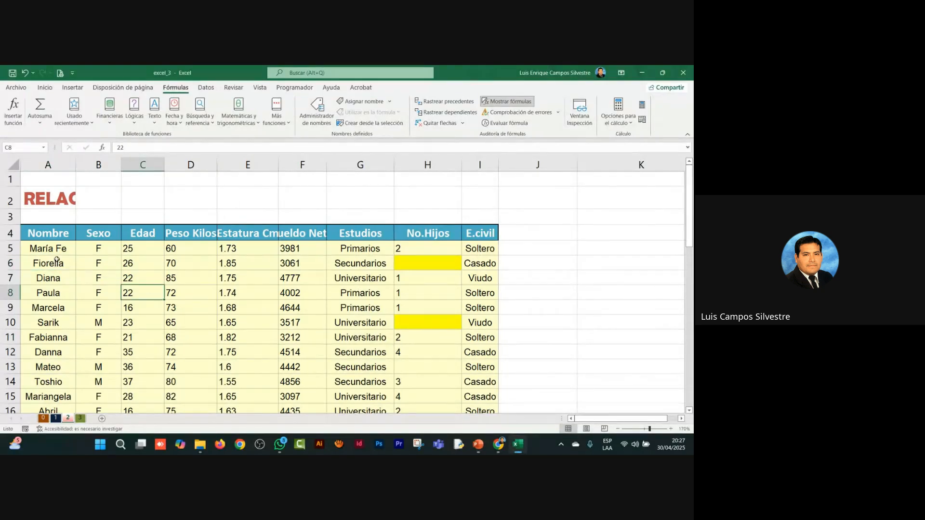
{"action": "scroll", "coordinate": [57, 260], "scroll_direction": "down", "scroll_amount": 10}
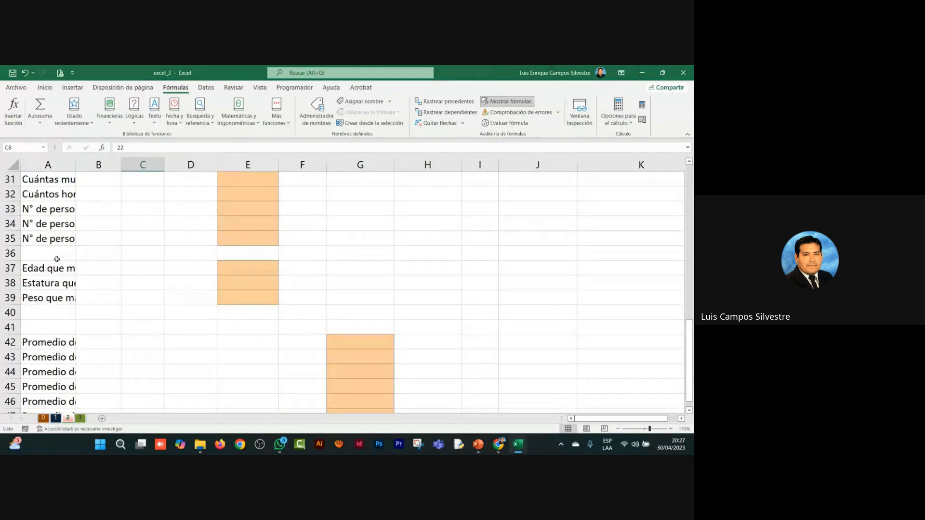
{"action": "double_click", "coordinate": [76, 165]}
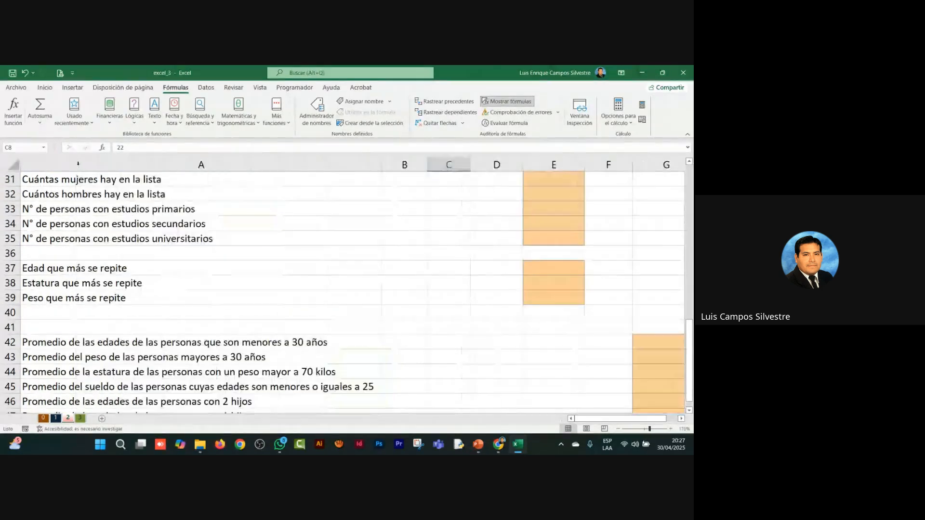
{"action": "scroll", "coordinate": [380, 333], "scroll_direction": "up", "scroll_amount": 2}
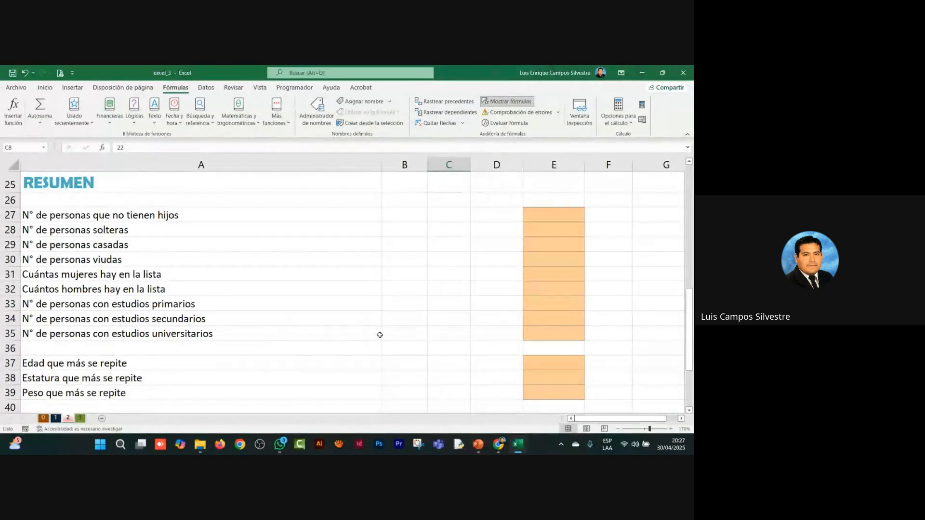
Step: Increase the font size of the answer cells E27:E35 to 18 and select the first RESUMEN question
{"action": "left_click_drag", "start_coordinate": [537, 213], "coordinate": [545, 332]}
{"action": "left_click", "coordinate": [45, 87]}
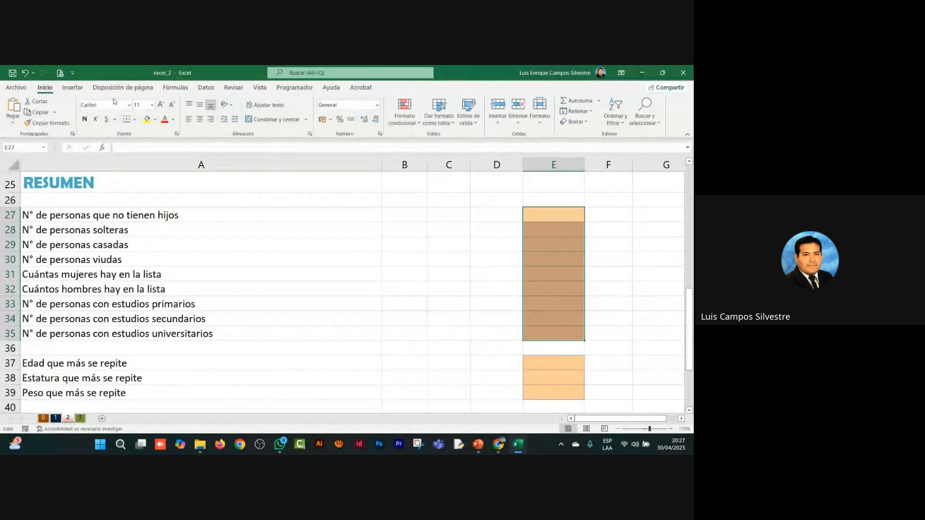
{"action": "left_click", "coordinate": [161, 105]}
{"action": "left_click", "coordinate": [161, 105]}
{"action": "left_click", "coordinate": [161, 104]}
{"action": "left_click", "coordinate": [161, 104]}
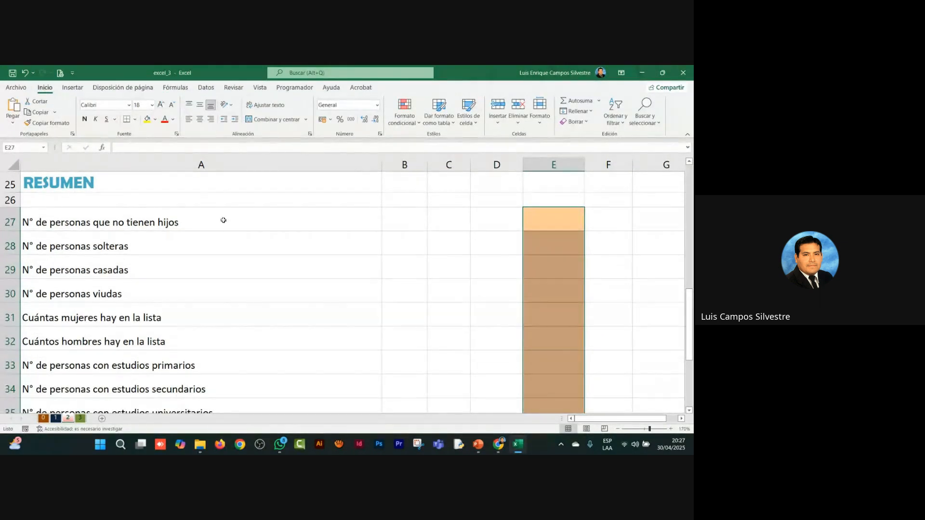
{"action": "left_click", "coordinate": [228, 234]}
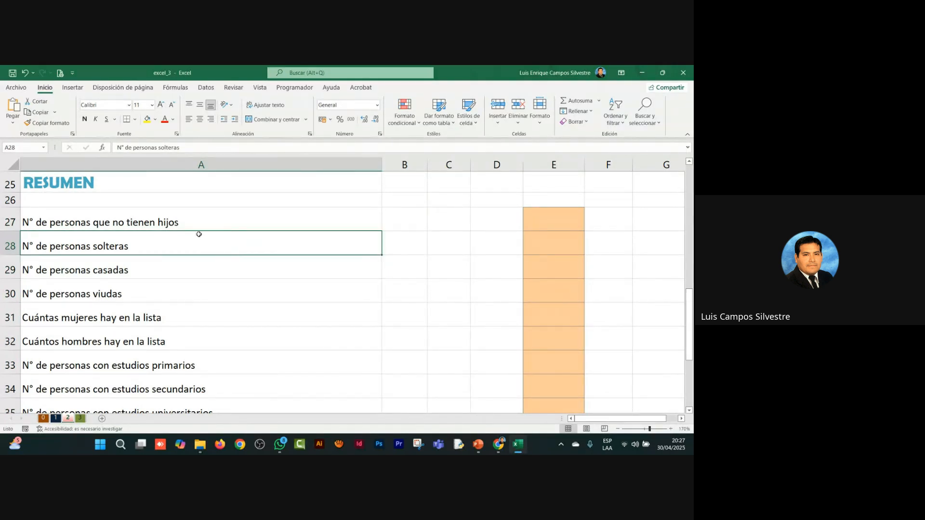
{"action": "left_click", "coordinate": [221, 222]}
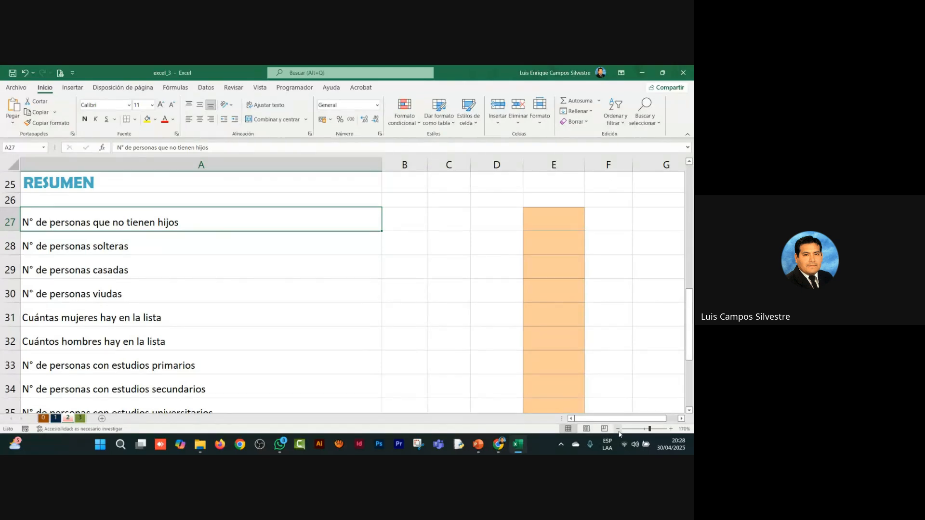
Step: Widen column E so that long formulas fit in the answer cells, and return to the first RESUMEN question
{"action": "left_click", "coordinate": [680, 419]}
{"action": "left_click", "coordinate": [680, 419]}
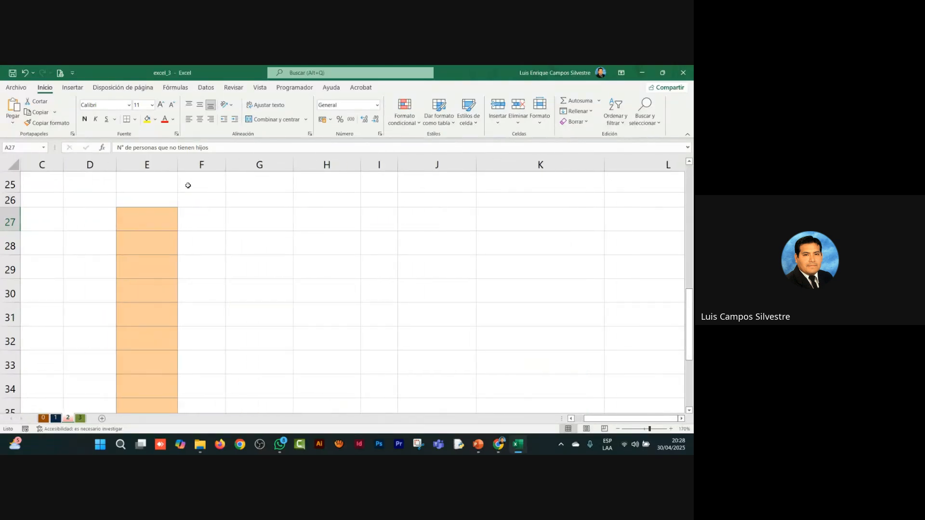
{"action": "left_click_drag", "start_coordinate": [177, 165], "coordinate": [451, 192]}
{"action": "left_click", "coordinate": [476, 272]}
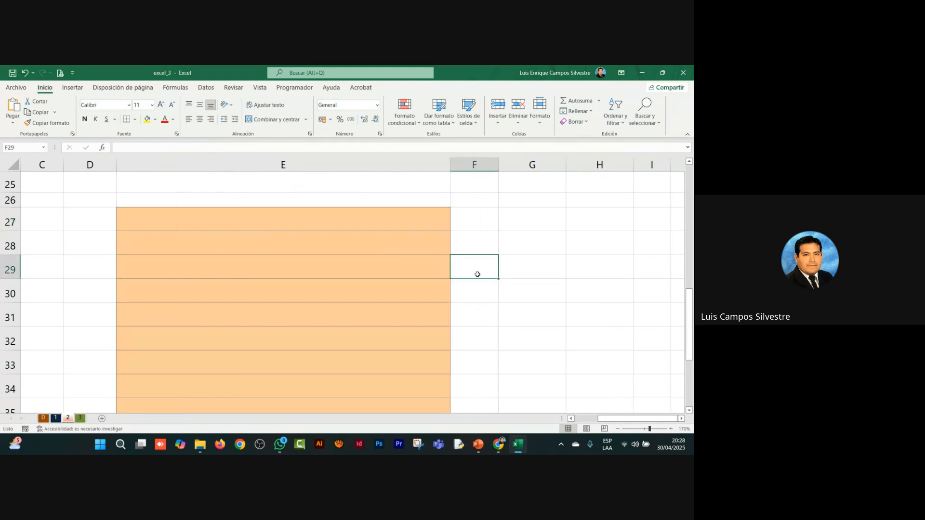
{"action": "key", "text": "Home"}
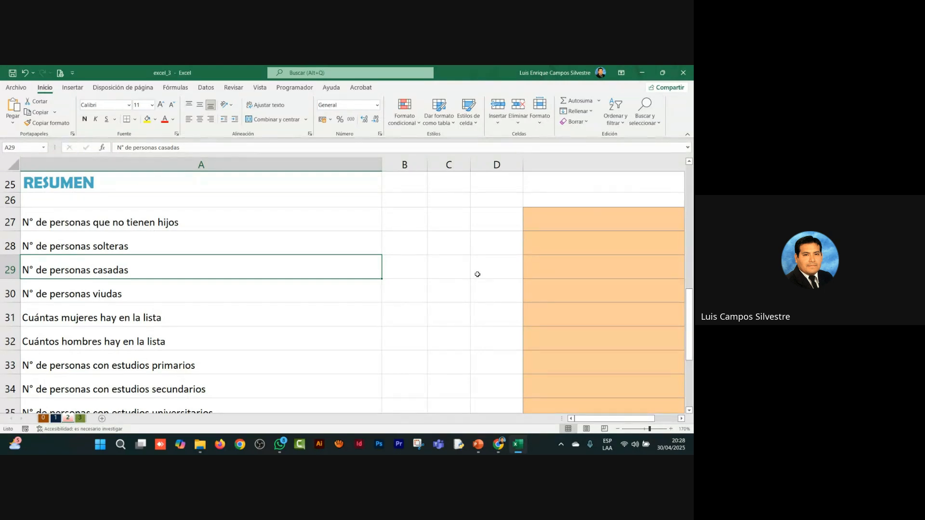
{"action": "left_click", "coordinate": [202, 222]}
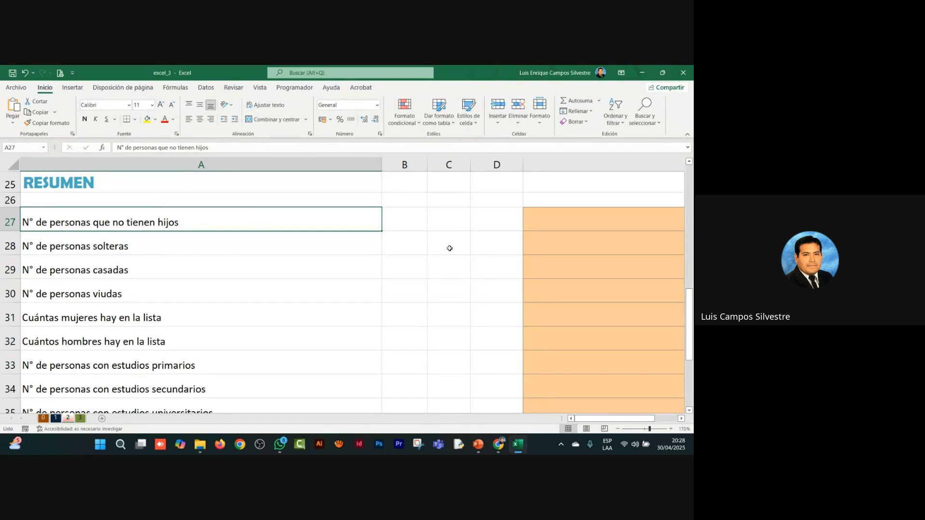
Step: Check the blank No.Hijos cells and start a CONTAR.BLANCO formula in E27 for the number of people without children
{"action": "scroll", "coordinate": [449, 248], "scroll_direction": "up", "scroll_amount": 8}
{"action": "left_click", "coordinate": [681, 419]}
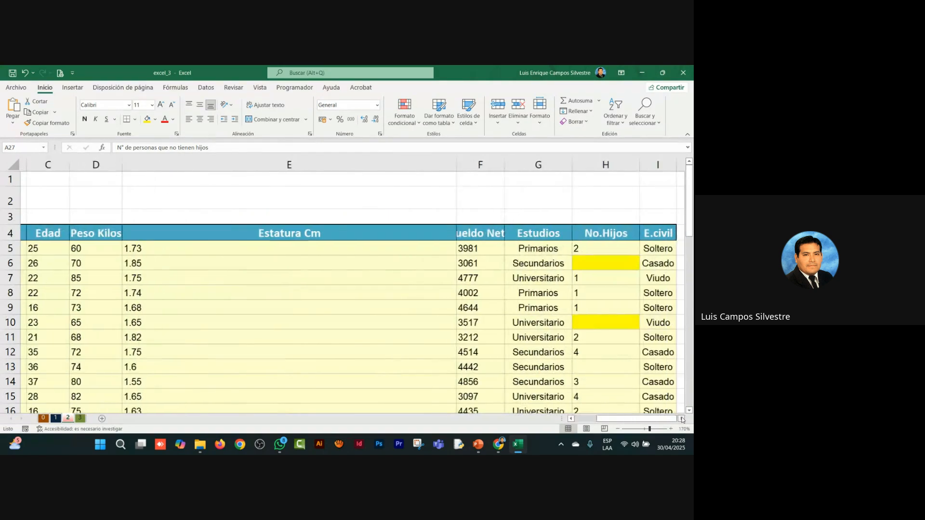
{"action": "left_click", "coordinate": [608, 264]}
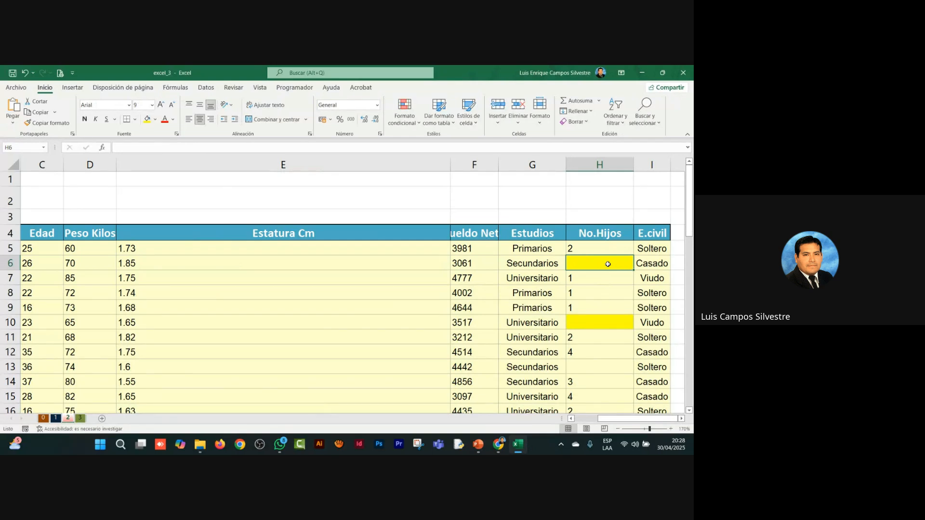
{"action": "key", "text": "Home"}
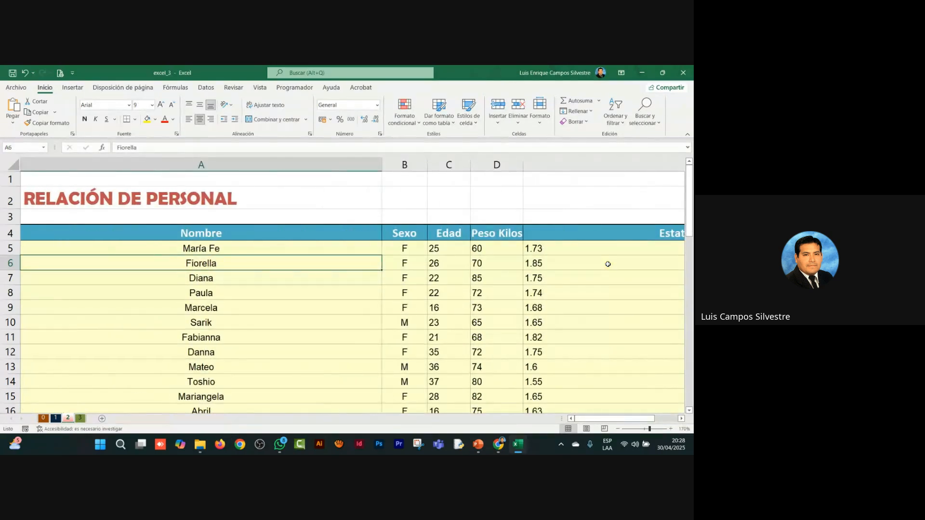
{"action": "scroll", "coordinate": [375, 269], "scroll_direction": "down", "scroll_amount": 7}
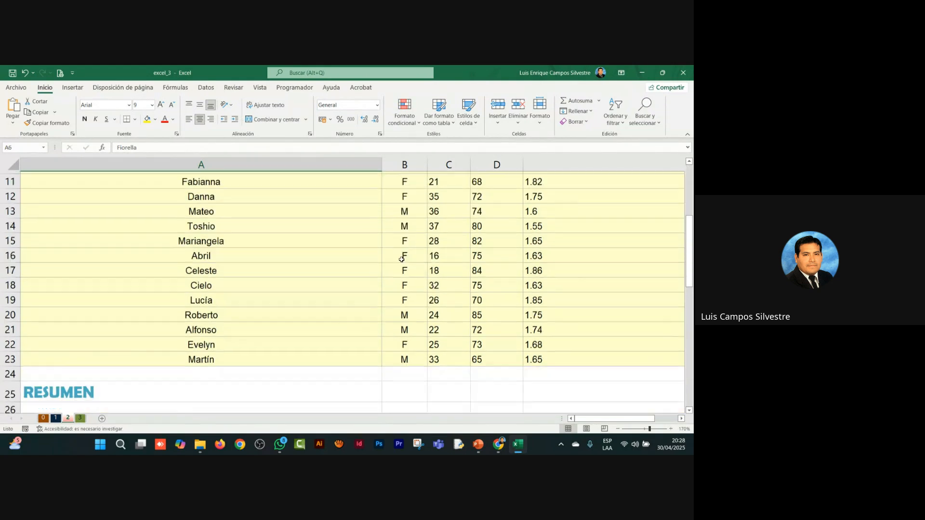
{"action": "left_click", "coordinate": [550, 270]}
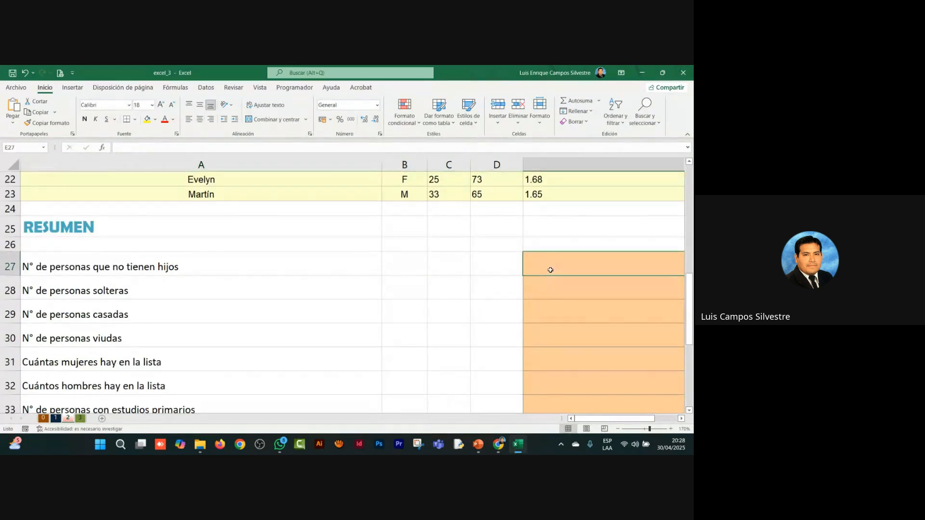
{"action": "type", "text": "="}
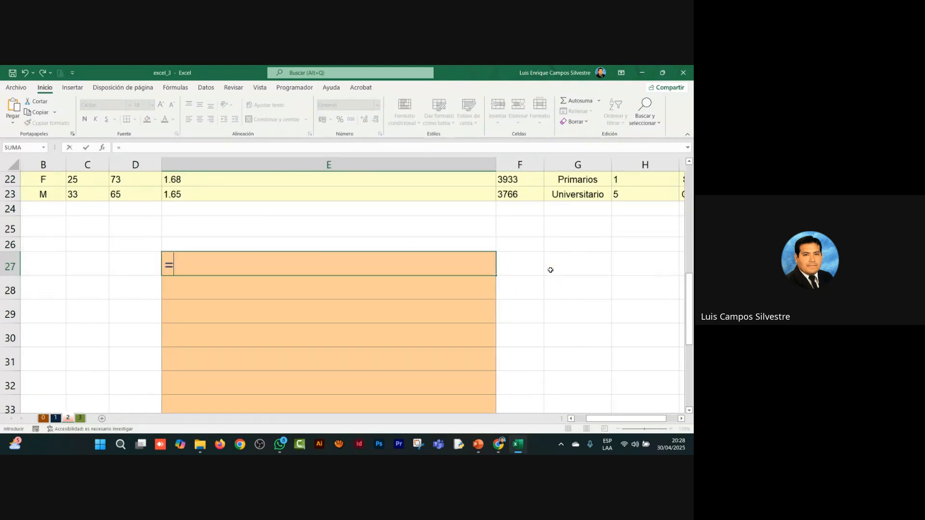
{"action": "type", "text": "CONTAR"}
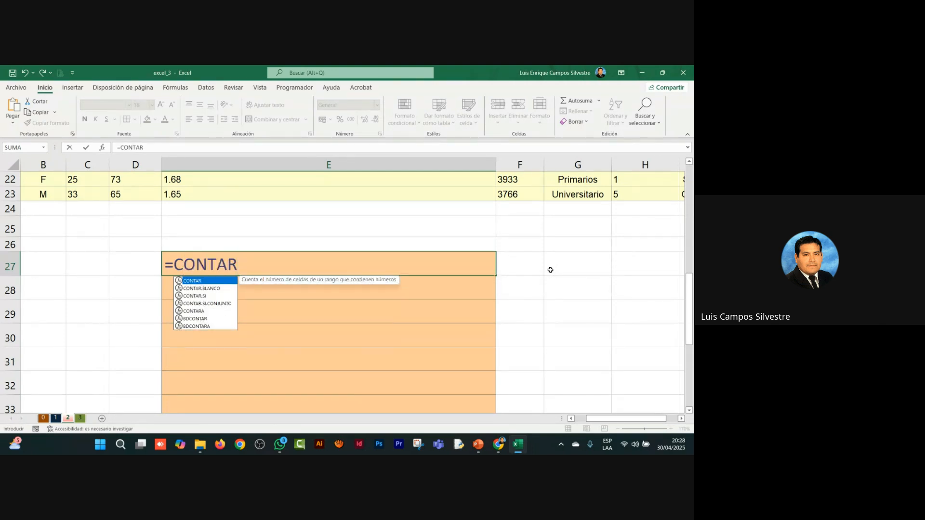
{"action": "type", "text": ".BLANCO"}
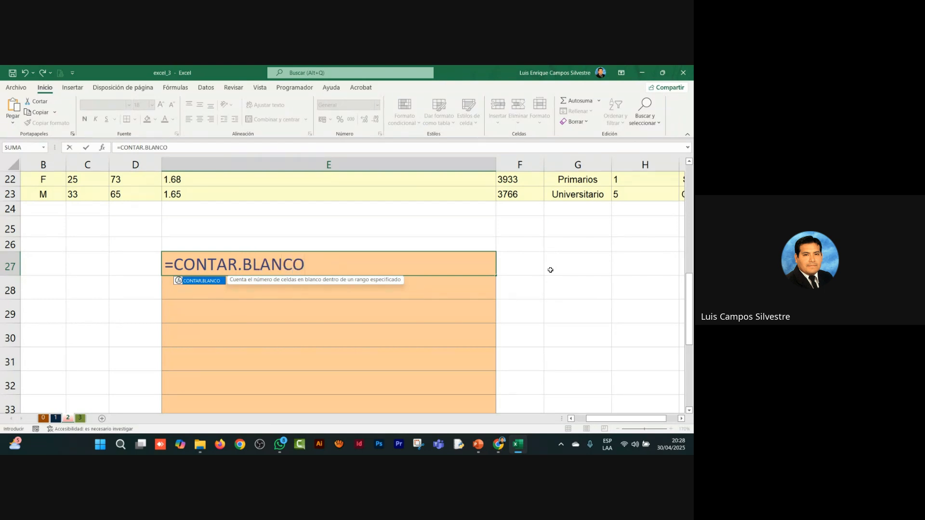
{"action": "type", "text": "("}
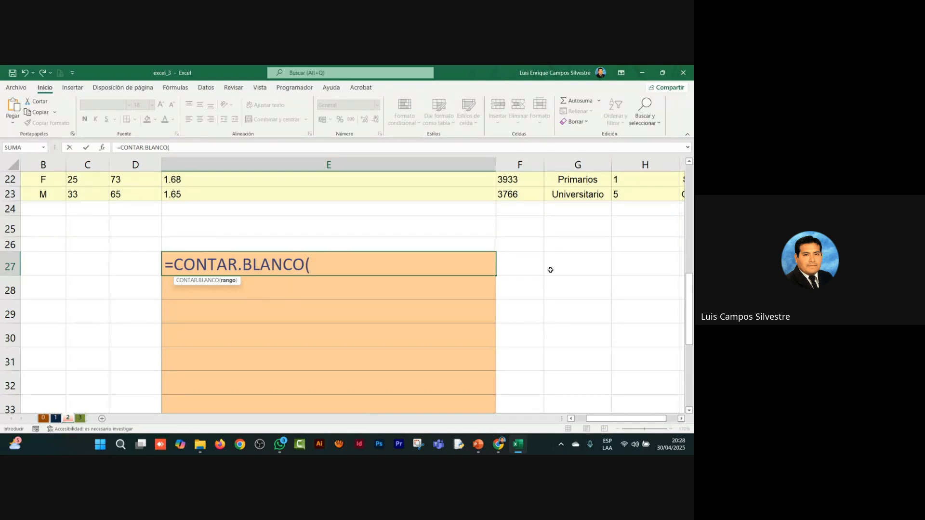
Step: Complete the CONTAR.BLANCO formula in E27 with the No.Hijos range H5:H23
{"action": "left_click", "coordinate": [681, 419]}
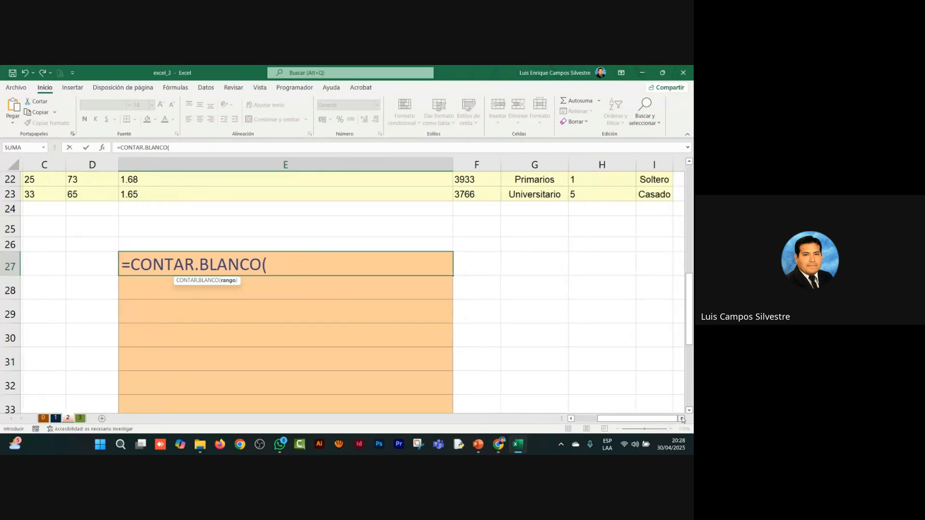
{"action": "left_click", "coordinate": [682, 419]}
{"action": "scroll", "coordinate": [554, 289], "scroll_direction": "up", "scroll_amount": 4}
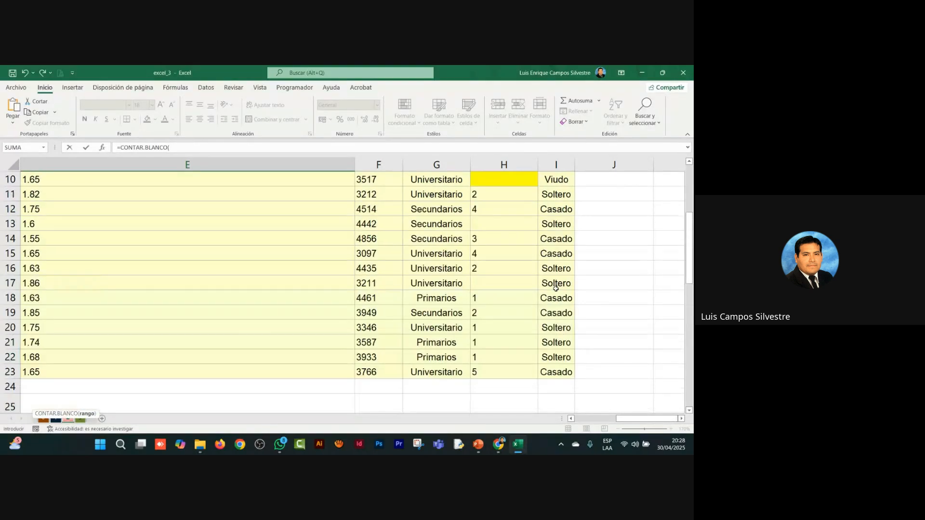
{"action": "scroll", "coordinate": [555, 288], "scroll_direction": "up", "scroll_amount": 3}
{"action": "left_click_drag", "start_coordinate": [509, 251], "coordinate": [516, 350]}
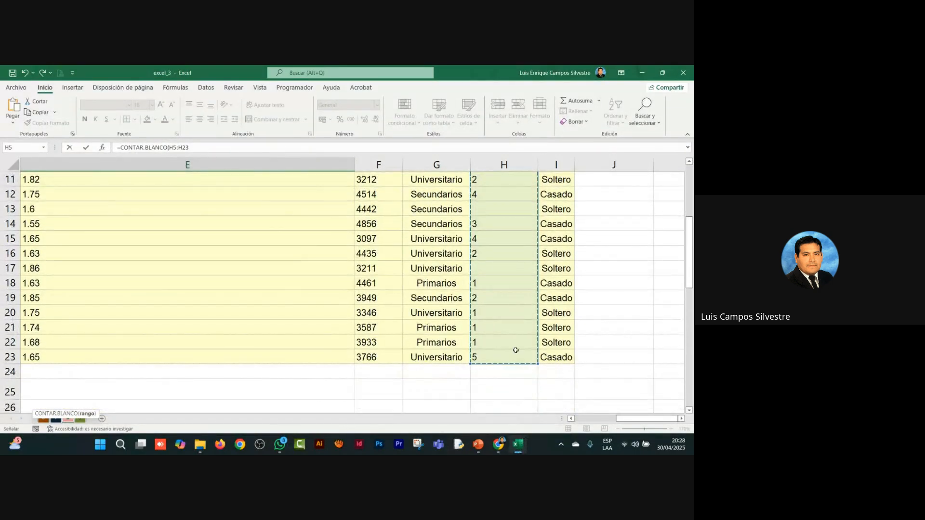
{"action": "type", "text": ")"}
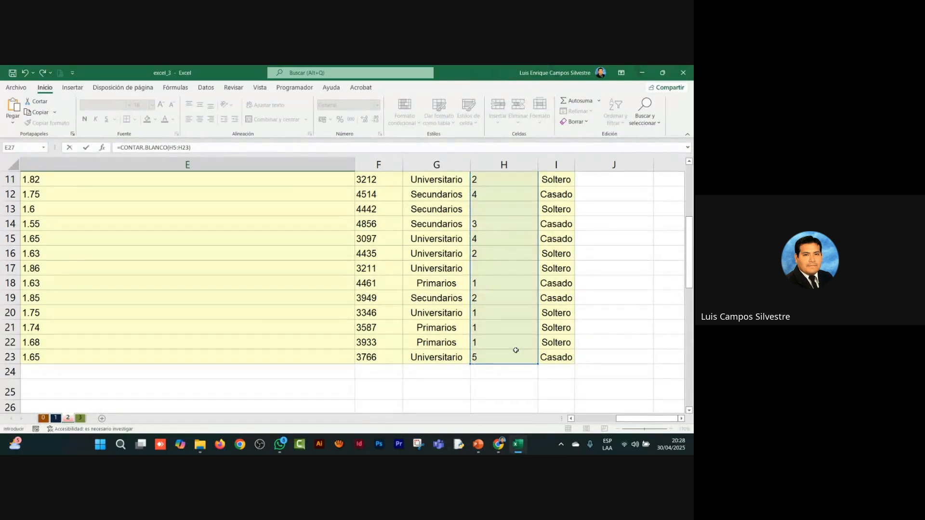
{"action": "key", "text": "Return"}
Step: Narrow columns A, C and D so the RESUMEN questions and the whole answer column E fit in view together
{"action": "key", "text": "Home"}
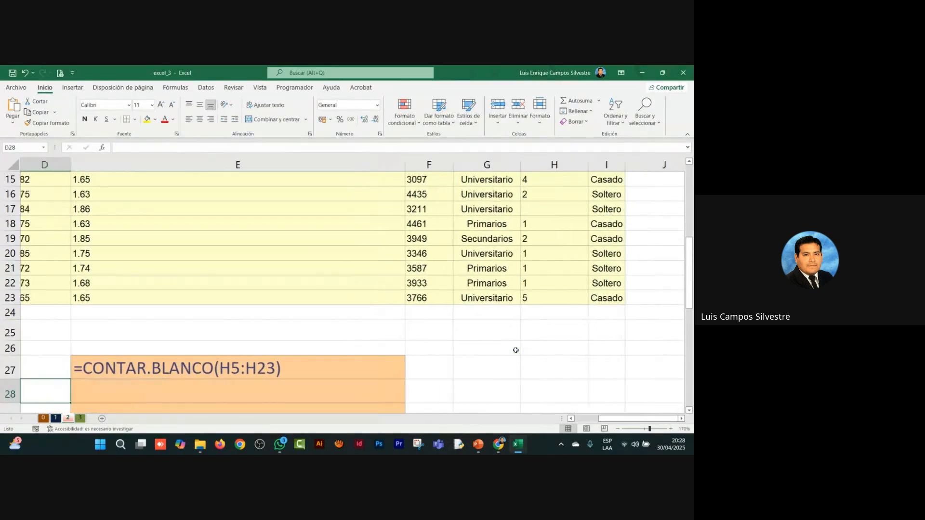
{"action": "key", "text": "Down"}
{"action": "key", "text": "Down"}
{"action": "key", "text": "Down"}
{"action": "key", "text": "Down"}
{"action": "key", "text": "Down"}
{"action": "key", "text": "Down"}
{"action": "key", "text": "Down"}
{"action": "key", "text": "Down"}
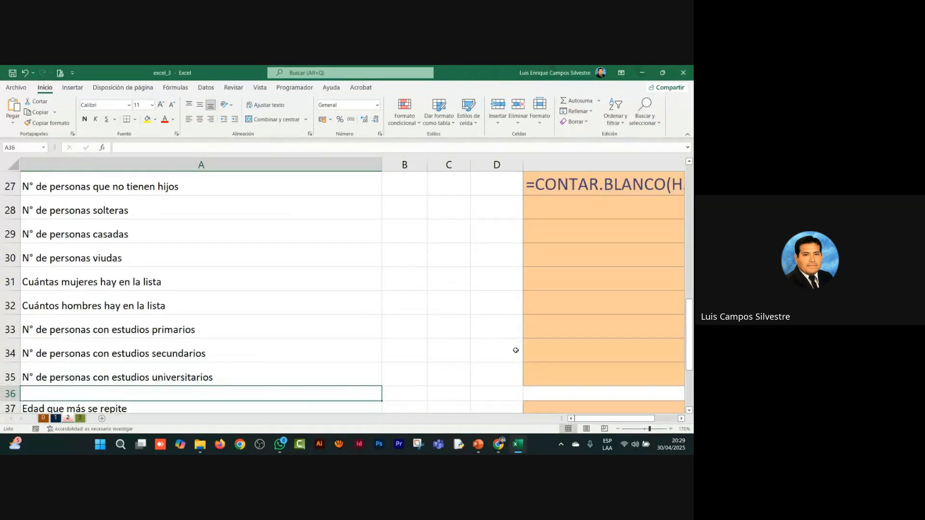
{"action": "left_click_drag", "start_coordinate": [523, 164], "coordinate": [449, 164]}
{"action": "left_click_drag", "start_coordinate": [381, 164], "coordinate": [246, 183]}
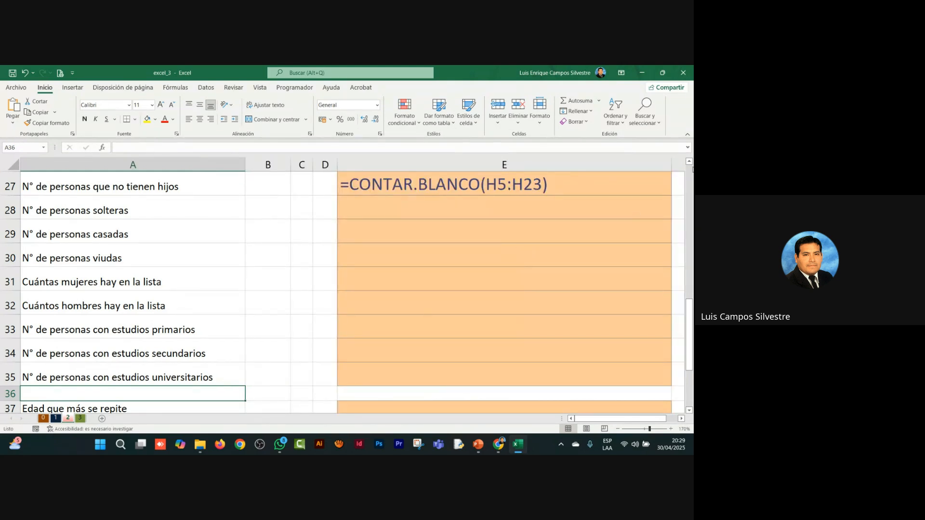
{"action": "left_click", "coordinate": [689, 164]}
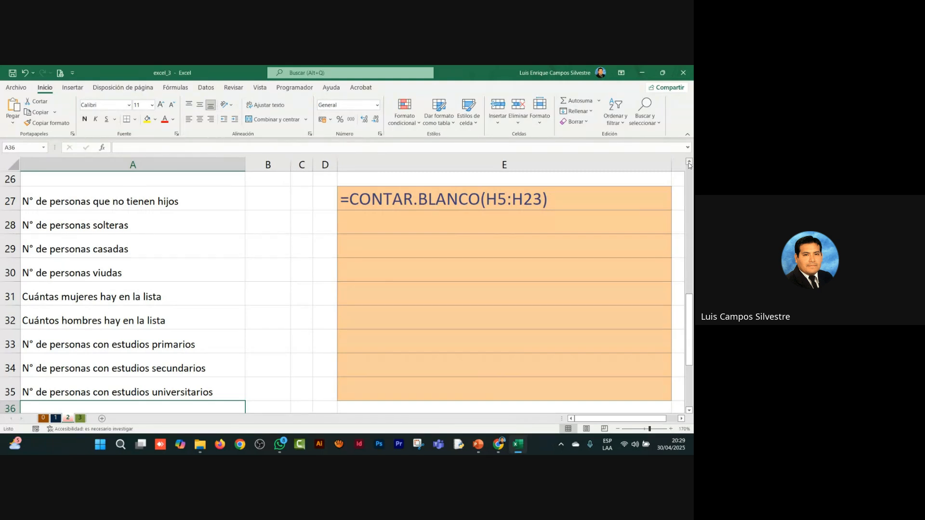
Step: Start a CONTAR.SI formula in E28, the answer cell for the number of single people
{"action": "left_click", "coordinate": [404, 232]}
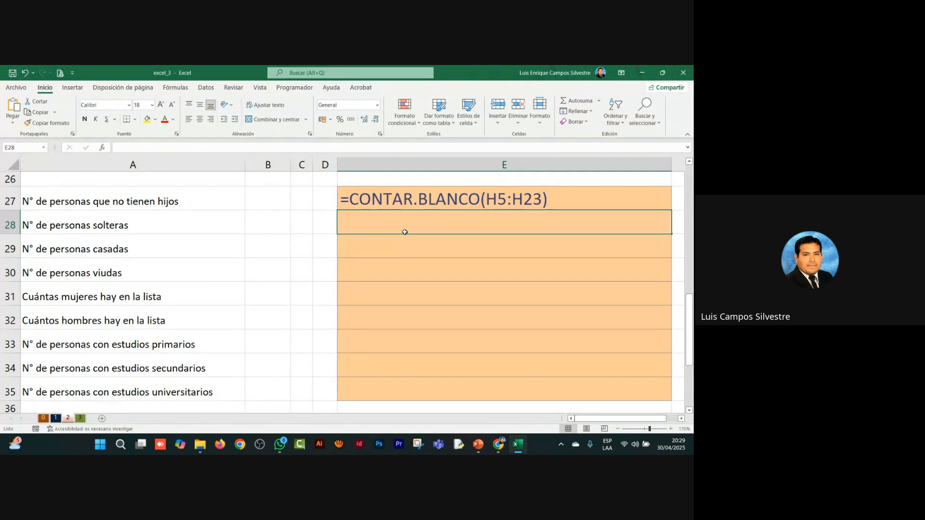
{"action": "type", "text": "="}
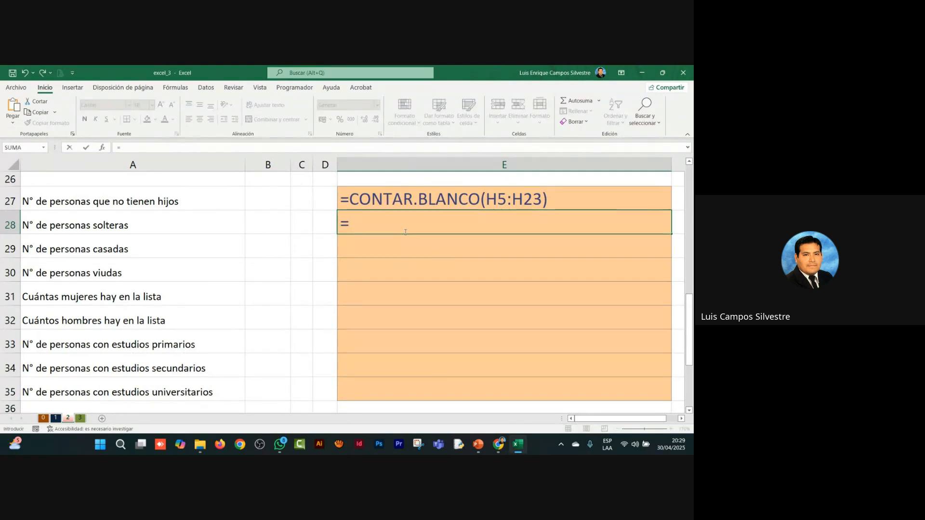
{"action": "type", "text": "CONTAR"}
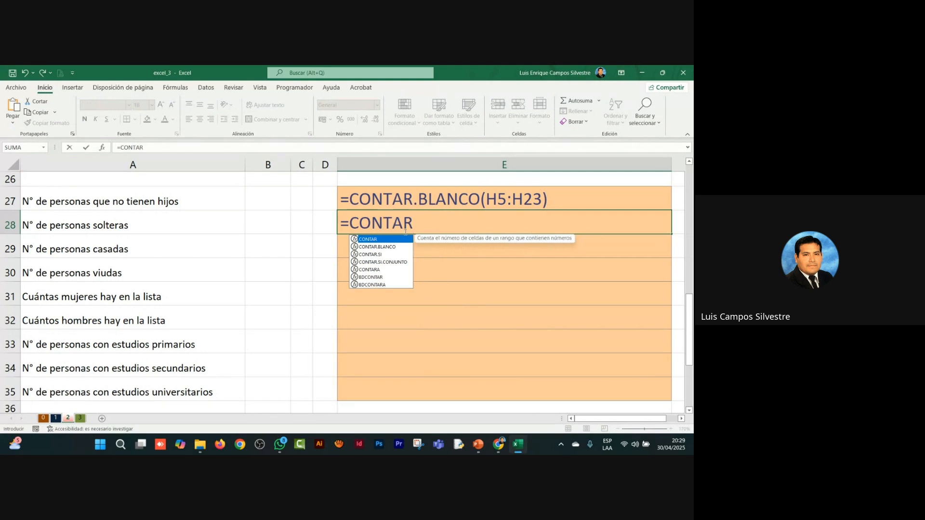
{"action": "type", "text": ".SI("}
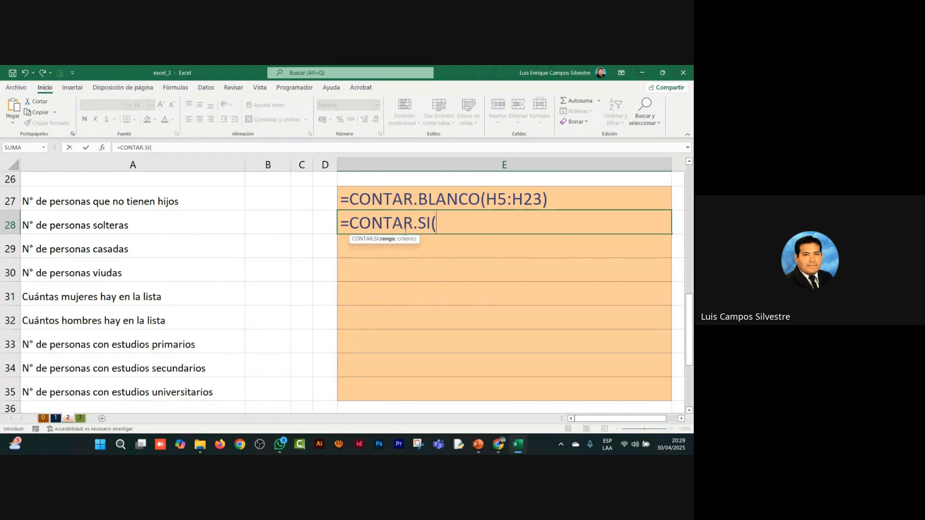
{"action": "key", "text": "XF86AudioRaiseVolume"}
Step: Set the E.civil data I5:I23 as the range of the CONTAR.SI formula and proceed to its criterion
{"action": "scroll", "coordinate": [520, 266], "scroll_direction": "up", "scroll_amount": 4}
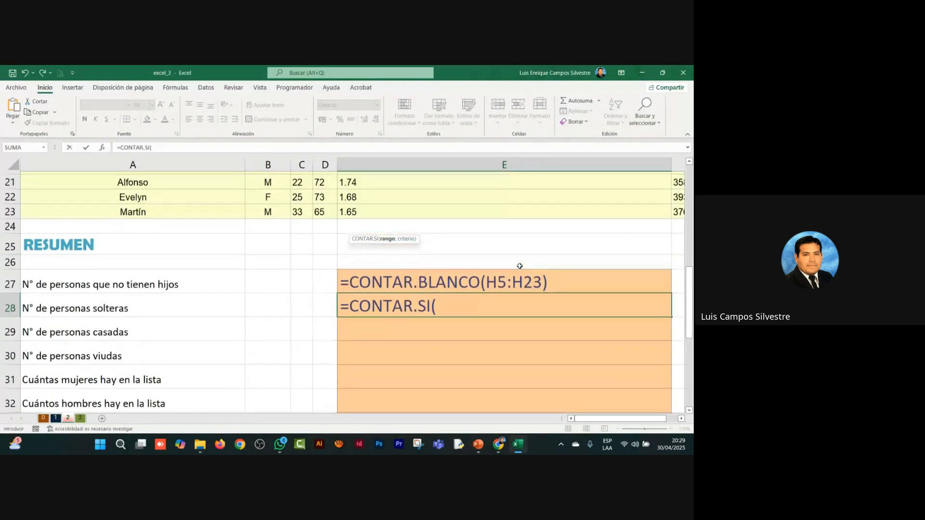
{"action": "scroll", "coordinate": [520, 266], "scroll_direction": "up", "scroll_amount": 5}
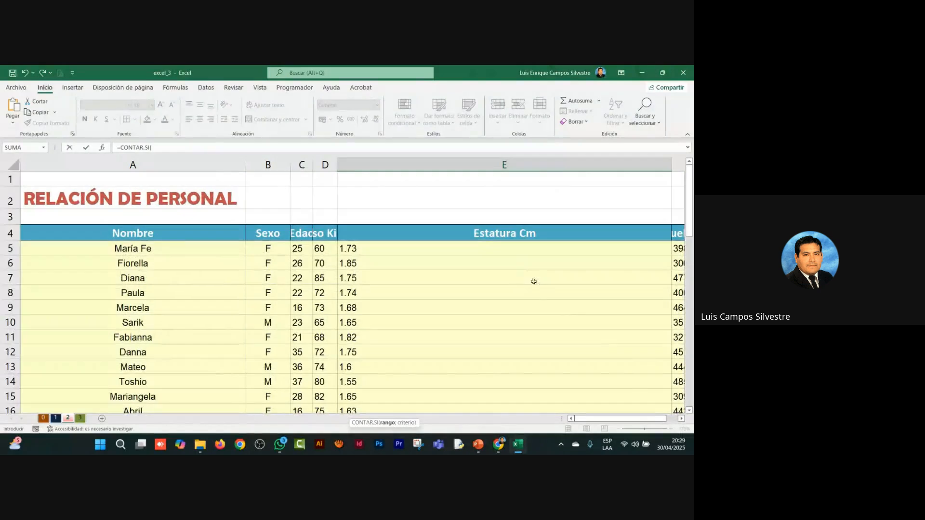
{"action": "left_click", "coordinate": [681, 418]}
{"action": "left_click", "coordinate": [680, 418]}
{"action": "left_click", "coordinate": [680, 419]}
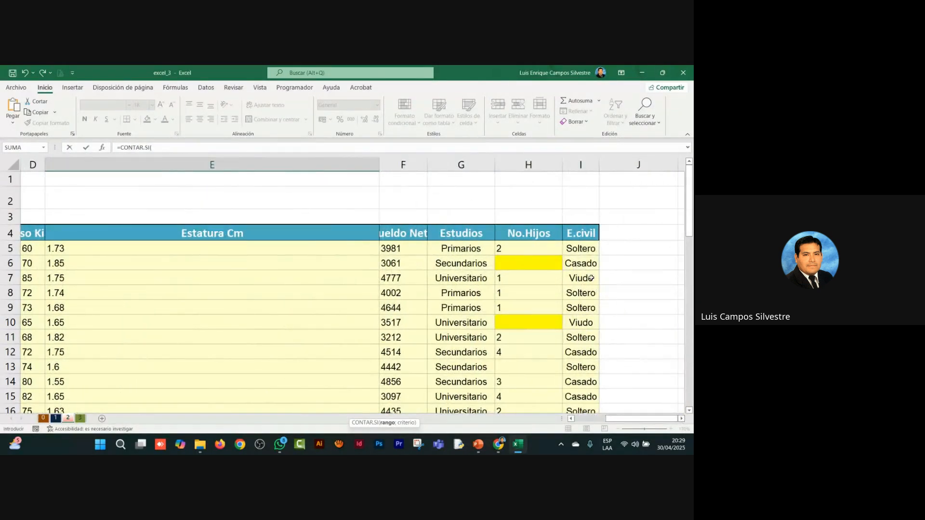
{"action": "scroll", "coordinate": [591, 278], "scroll_direction": "down", "scroll_amount": 1}
{"action": "left_click", "coordinate": [580, 191]}
{"action": "scroll", "coordinate": [579, 192], "scroll_direction": "down", "scroll_amount": 3}
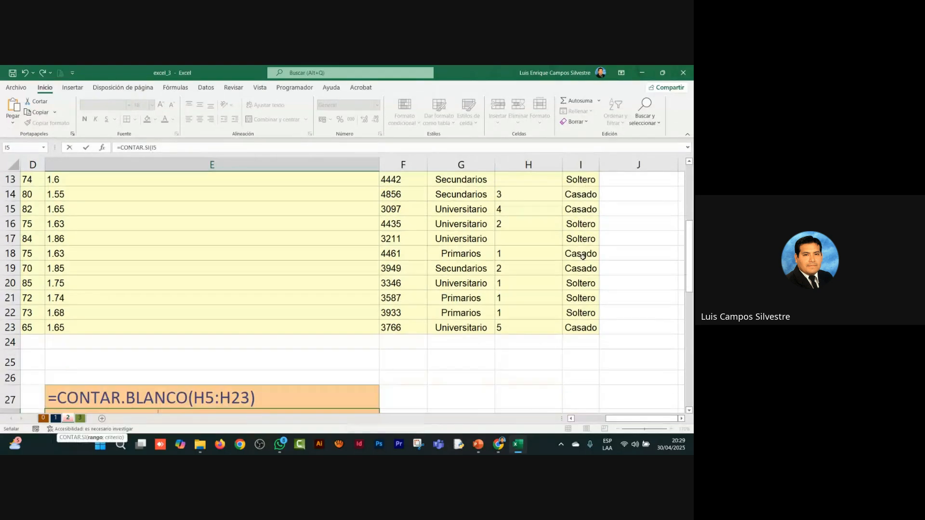
{"action": "left_click", "coordinate": [586, 328], "text": "shift"}
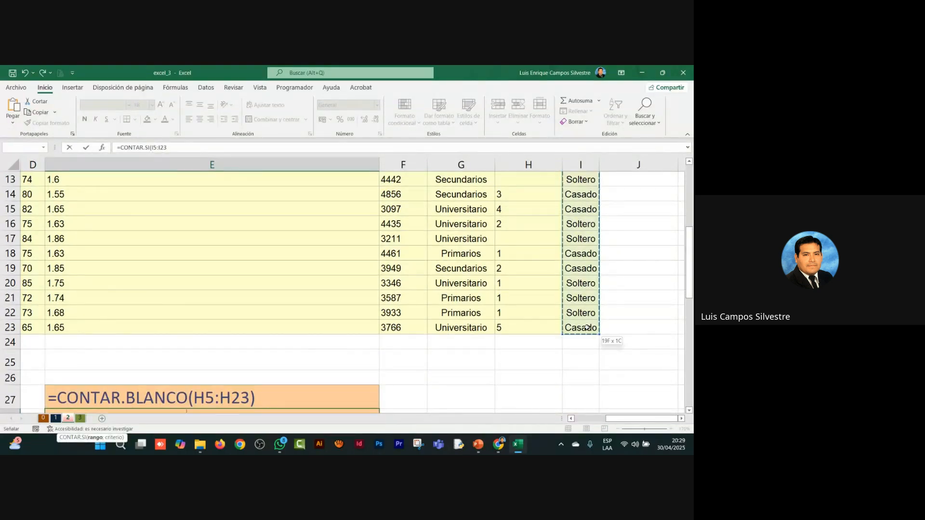
{"action": "scroll", "coordinate": [181, 291], "scroll_direction": "down", "scroll_amount": 4}
{"action": "type", "text": ";"}
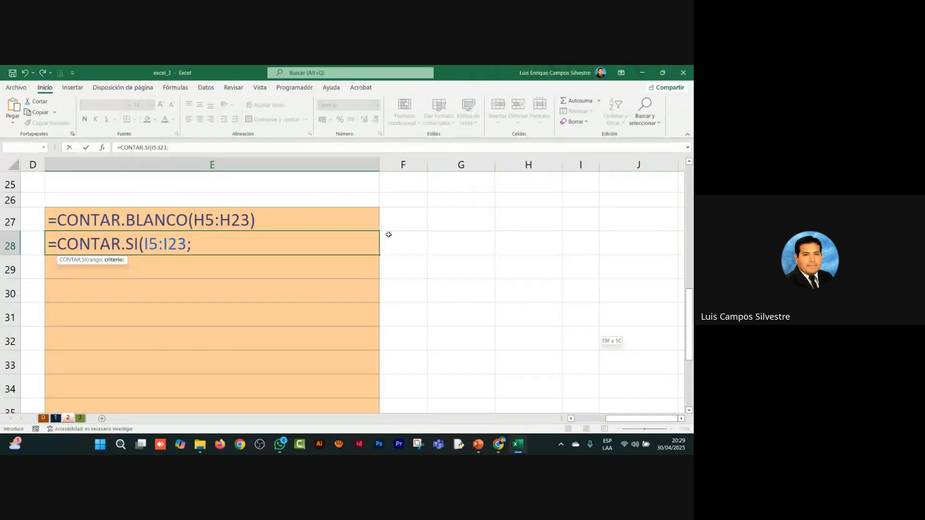
Step: Add "Soltero" as the criterion and enter the CONTAR.SI formula in E28
{"action": "scroll", "coordinate": [390, 236], "scroll_direction": "up", "scroll_amount": 8}
{"action": "scroll", "coordinate": [391, 236], "scroll_direction": "down", "scroll_amount": 7}
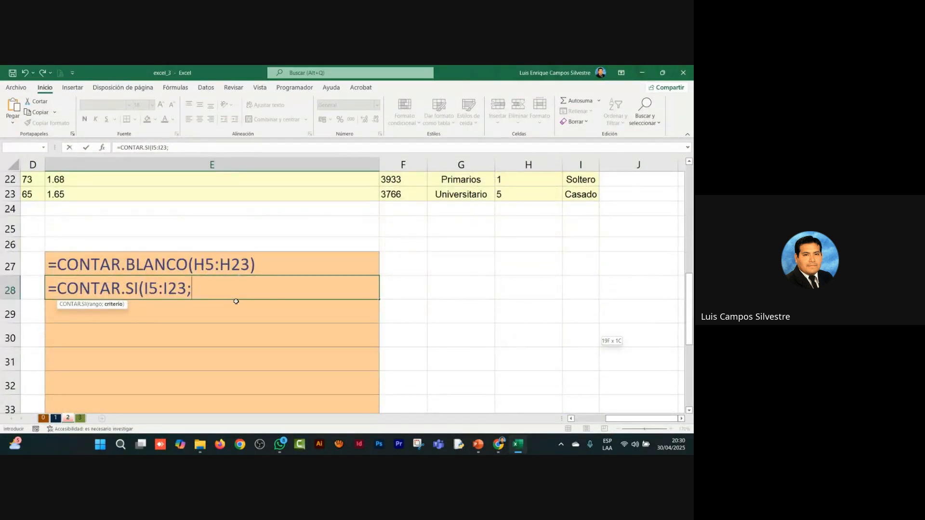
{"action": "type", "text": "\"S"}
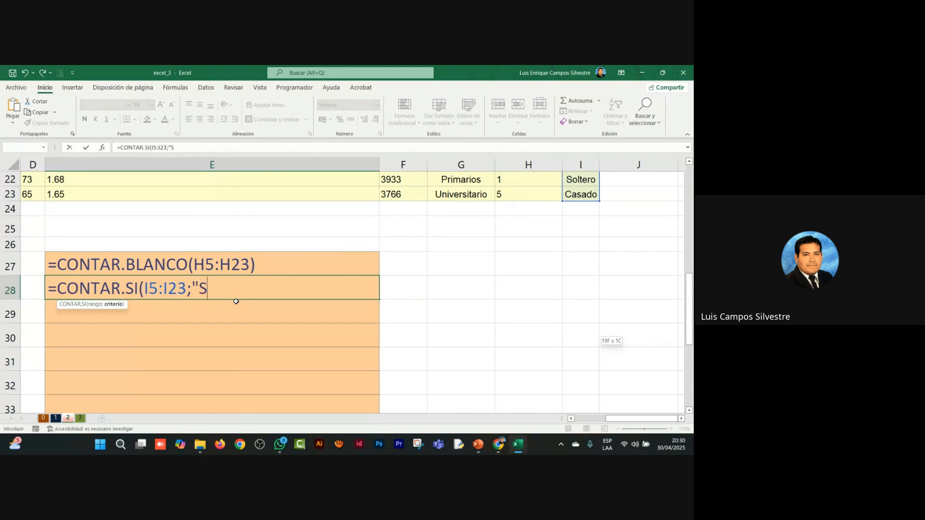
{"action": "type", "text": "oltero\")"}
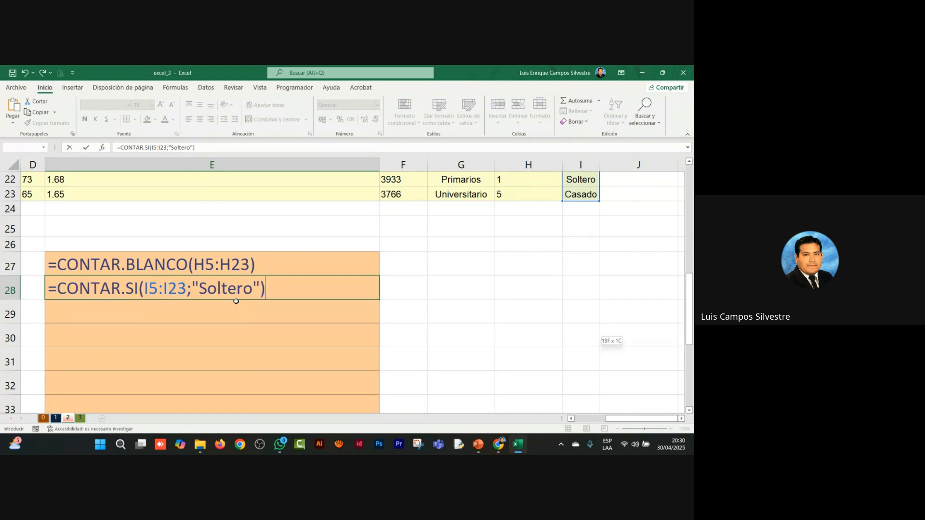
{"action": "key", "text": "Return"}
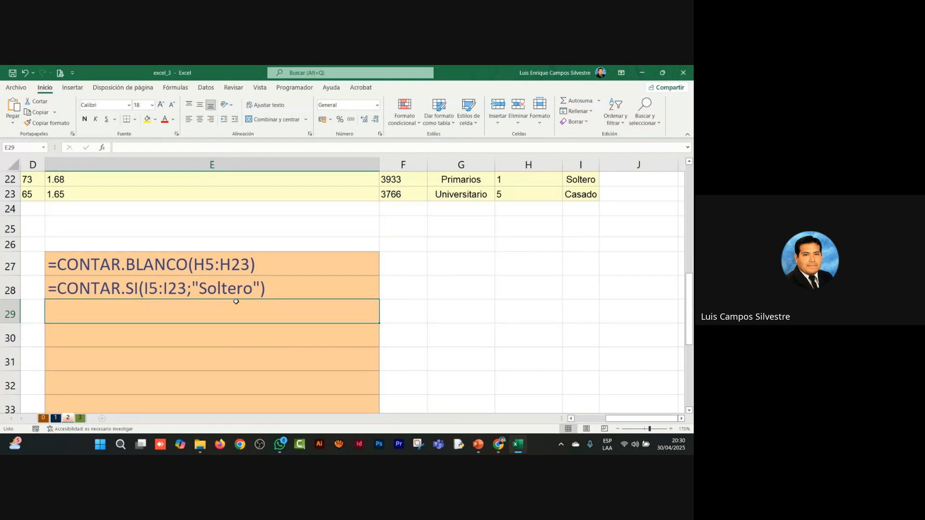
Step: Highlight E29, the answer cell for the number of married people, with a yellow fill
{"action": "key", "text": "Home"}
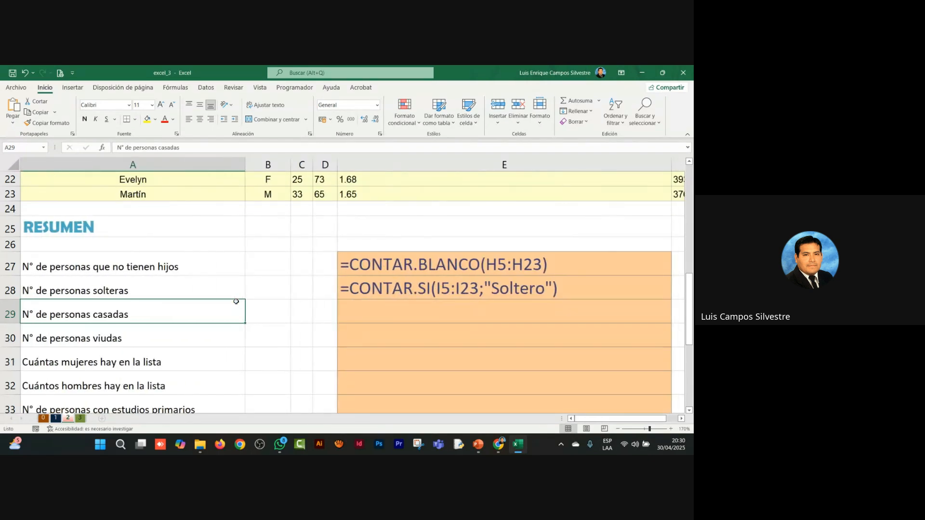
{"action": "key", "text": "XF86AudioRaiseVolume"}
{"action": "left_click", "coordinate": [497, 312]}
{"action": "left_click", "coordinate": [147, 119]}
Step: Start a CONTAR.SI formula in E30, the answer cell for the number of widowed people
{"action": "left_click", "coordinate": [376, 333]}
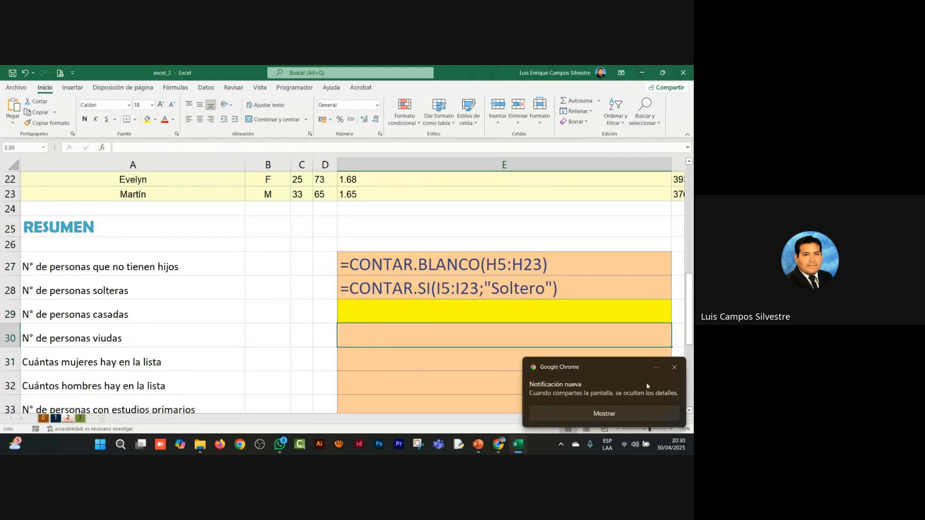
{"action": "left_click", "coordinate": [674, 369]}
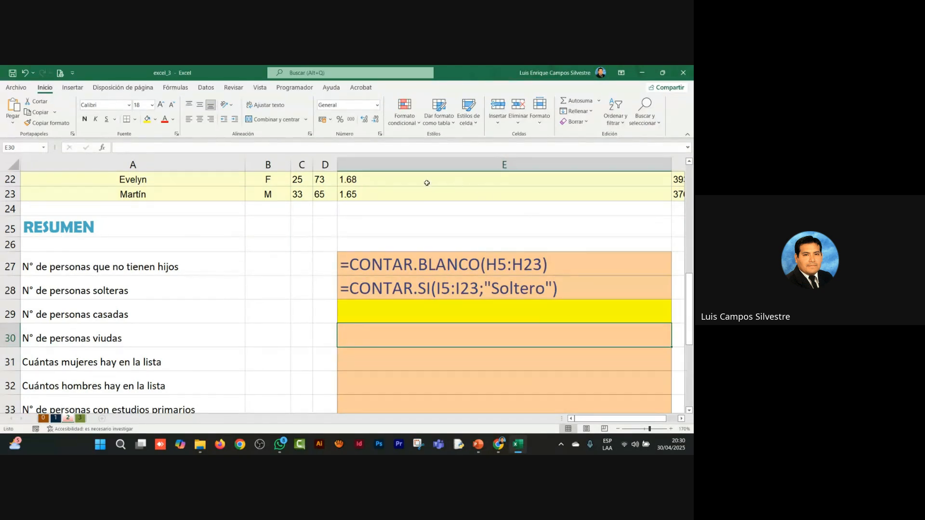
{"action": "type", "text": "=contar"}
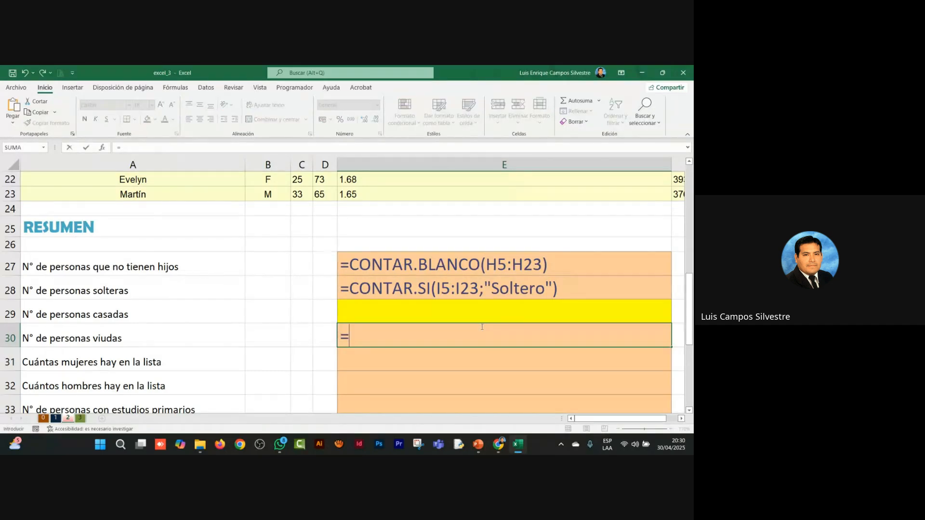
{"action": "key", "text": "BackSpace"}
{"action": "key", "text": "BackSpace"}
{"action": "key", "text": "BackSpace"}
{"action": "key", "text": "BackSpace"}
{"action": "key", "text": "BackSpace"}
{"action": "key", "text": "BackSpace"}
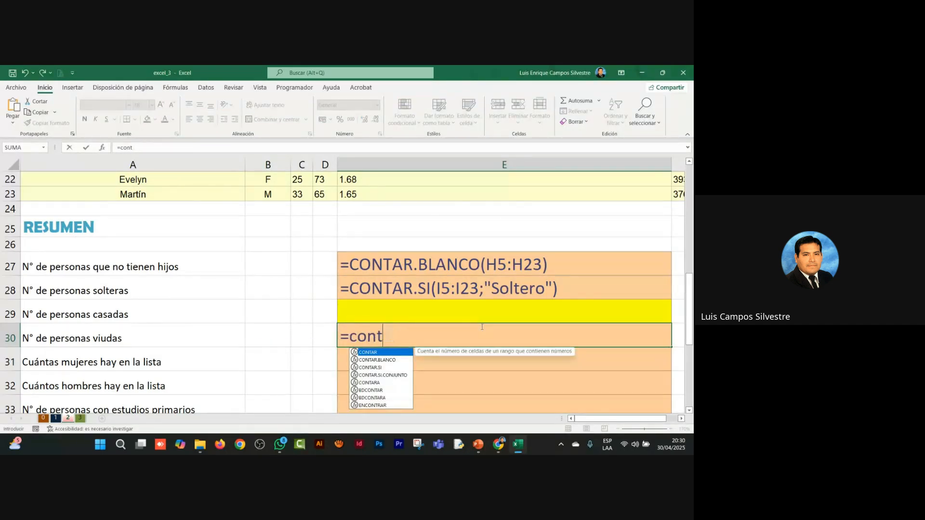
{"action": "type", "text": "CONTAR"}
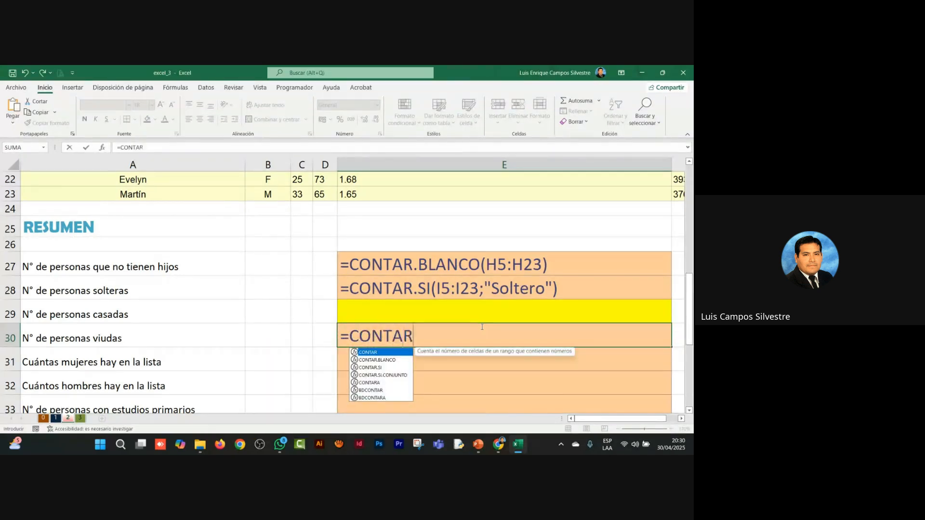
{"action": "type", "text": ".SI("}
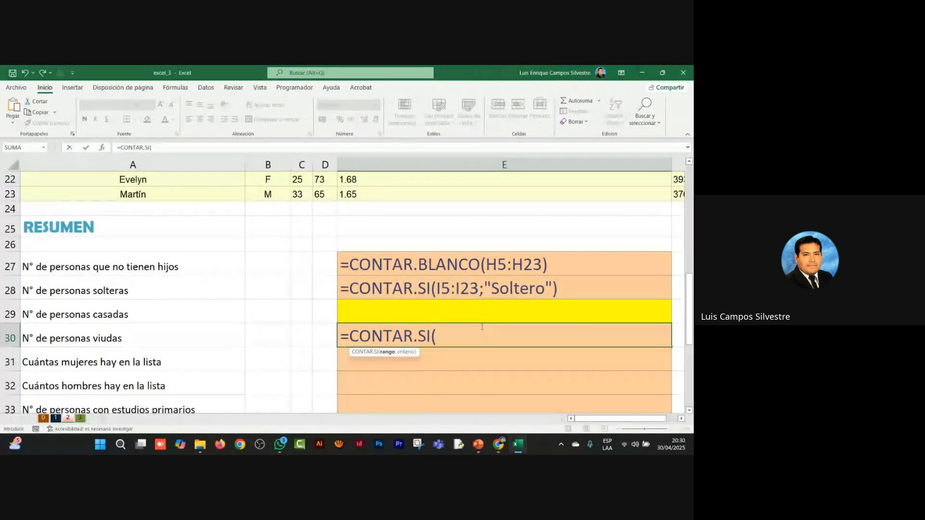
{"action": "type", "text": "I5"}
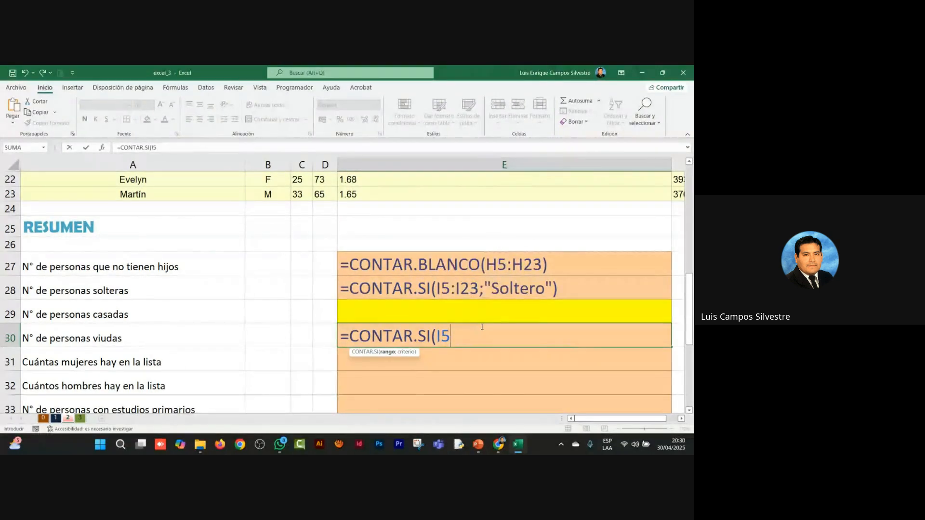
{"action": "type", "text": ":I"}
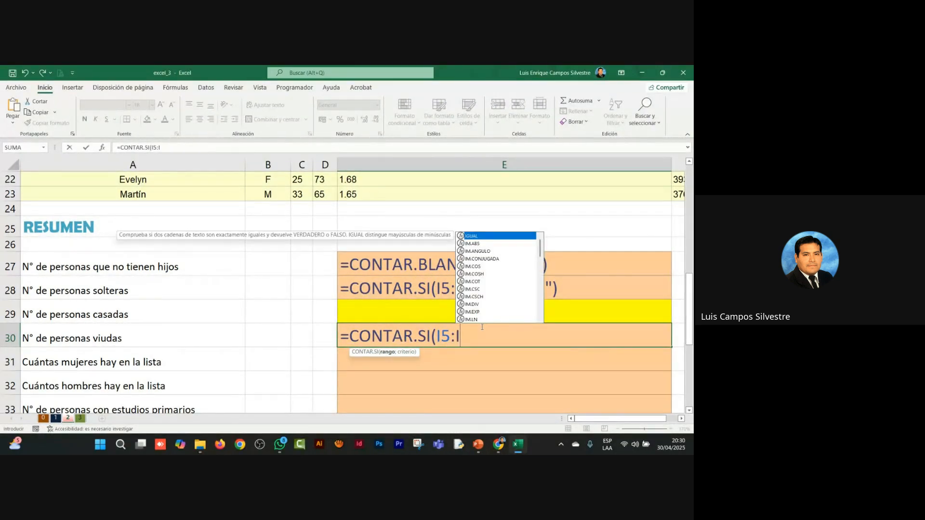
{"action": "type", "text": "23"}
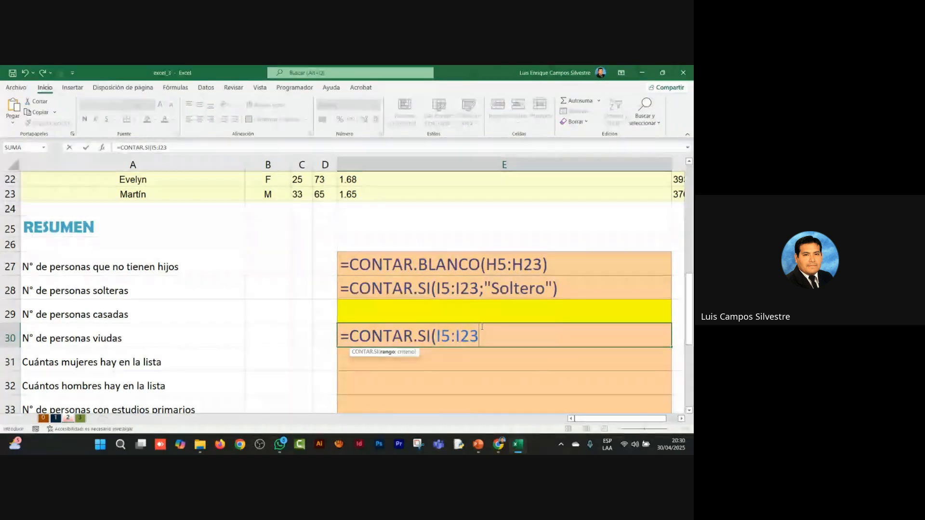
{"action": "type", "text": ";\""}
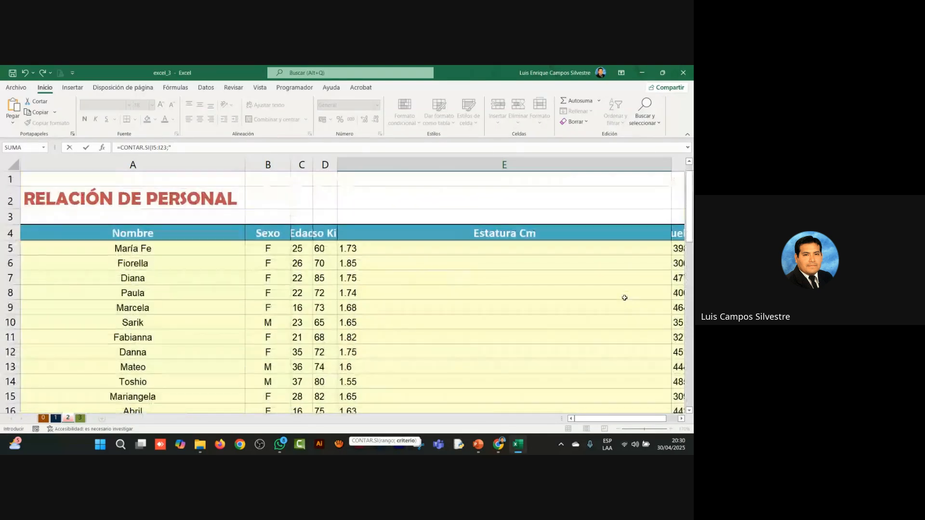
Step: Check how marital status is written in the E.civil column and return to the unfinished formula in E30
{"action": "left_click", "coordinate": [674, 418]}
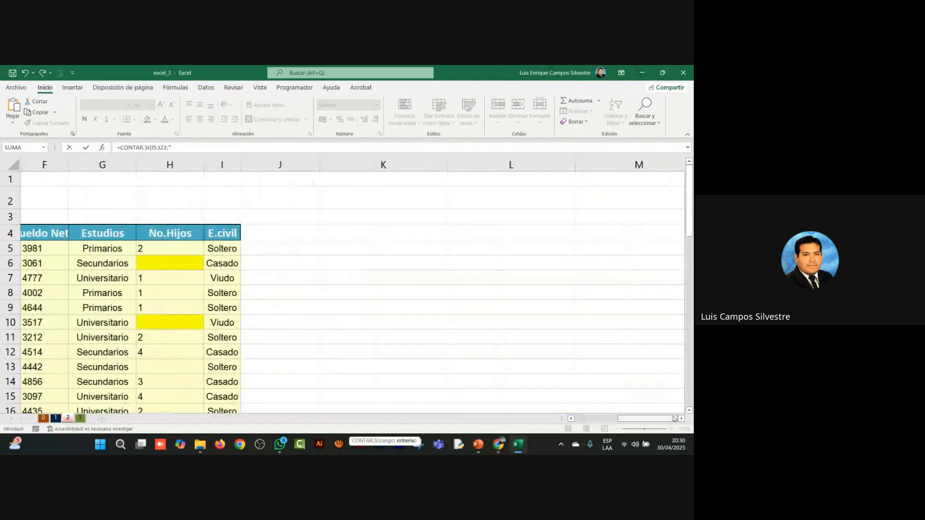
{"action": "scroll", "coordinate": [402, 337], "scroll_direction": "down", "scroll_amount": 7}
{"action": "left_click", "coordinate": [402, 337]}
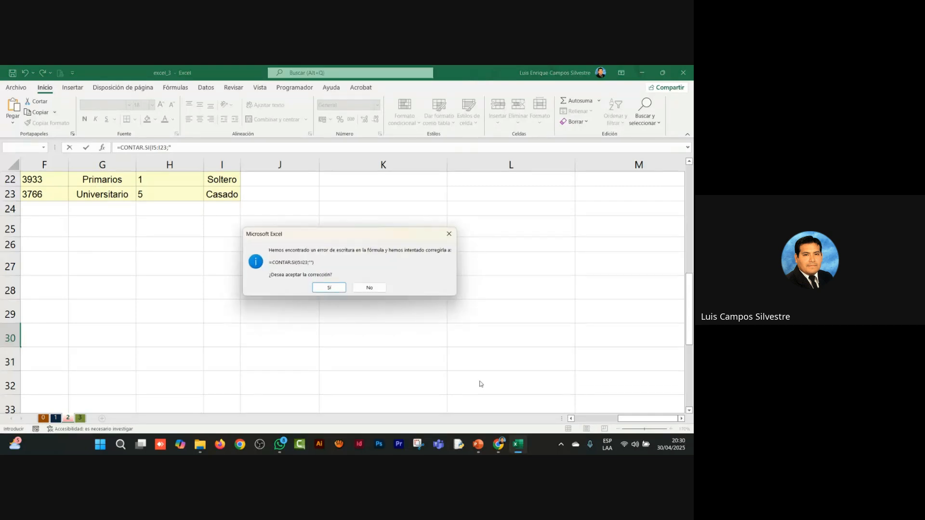
{"action": "key", "text": "Escape"}
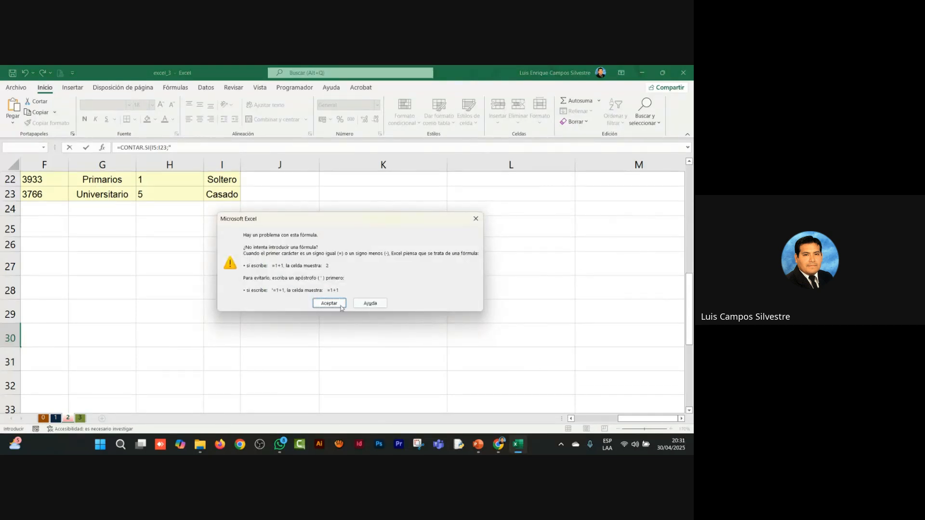
{"action": "left_click", "coordinate": [332, 301]}
{"action": "left_click", "coordinate": [588, 418]}
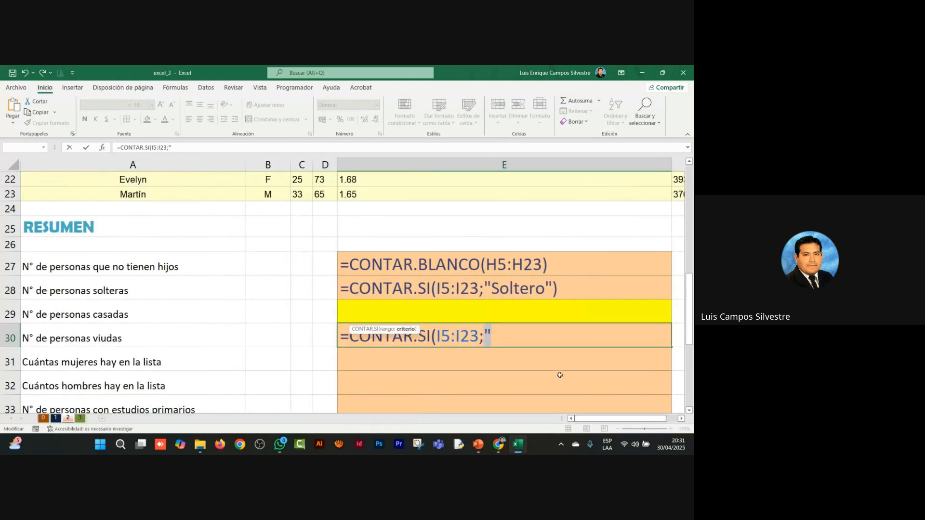
Step: Complete the criterion as "Viudo" and enter the CONTAR.SI formula in E30
{"action": "left_click", "coordinate": [512, 336]}
{"action": "type", "text": "v"}
{"action": "key", "text": "BackSpace"}
{"action": "type", "text": "Viudo"}
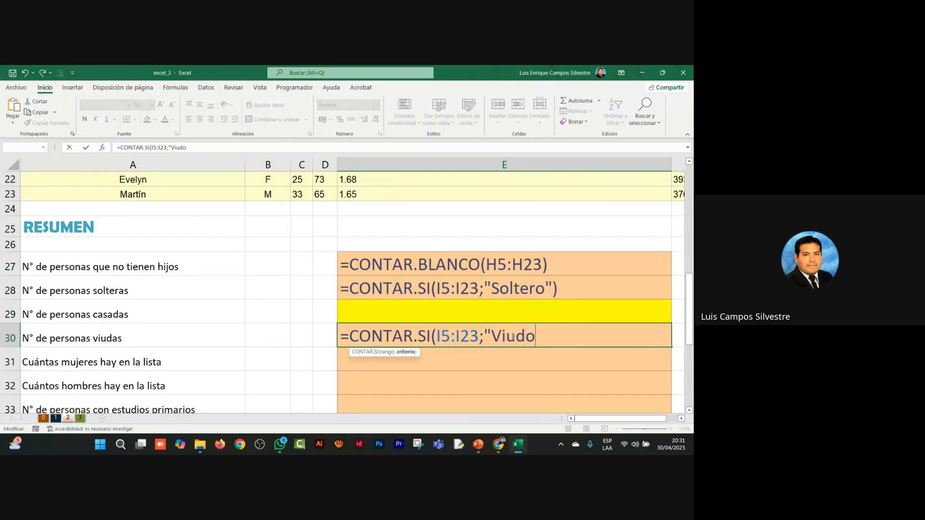
{"action": "type", "text": "\")"}
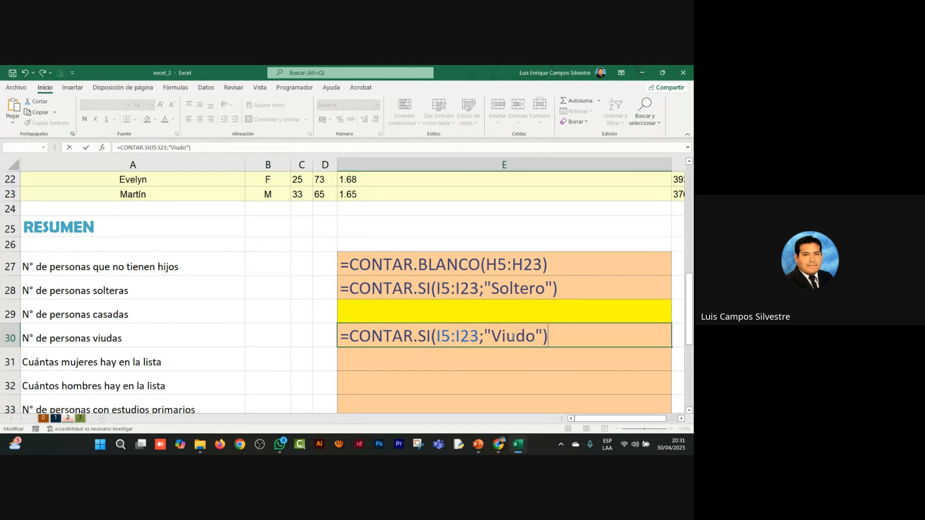
{"action": "key", "text": "Return"}
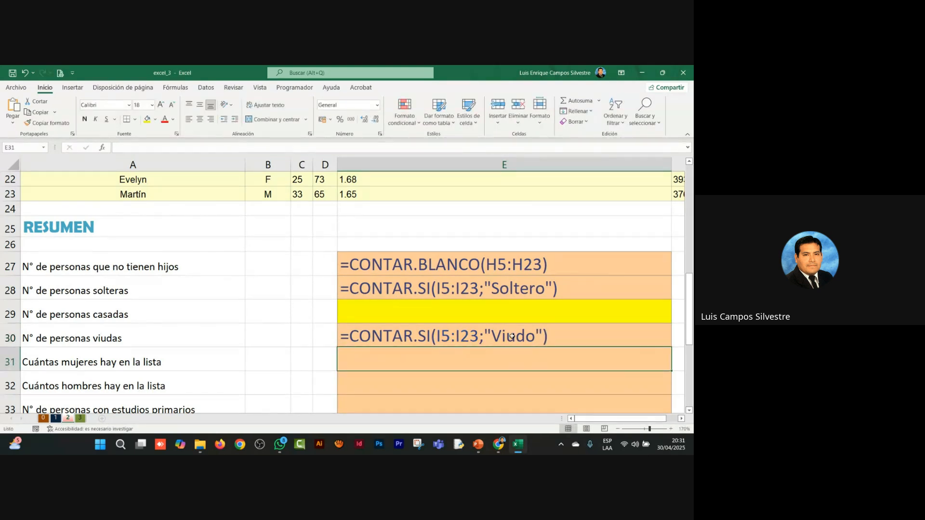
Step: Start a CONTAR.SI formula in E31, the answer cell for how many women are in the list
{"action": "left_click", "coordinate": [681, 418]}
{"action": "left_click", "coordinate": [681, 419]}
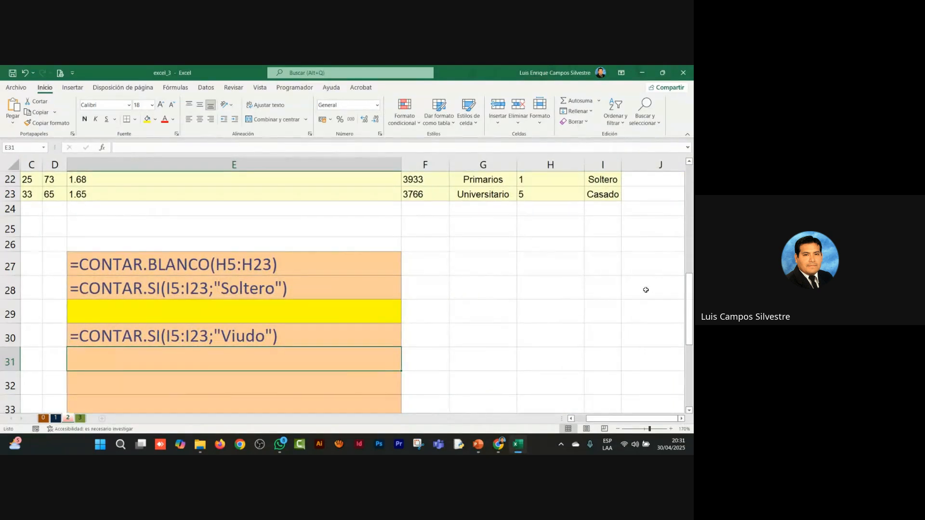
{"action": "scroll", "coordinate": [646, 290], "scroll_direction": "up", "scroll_amount": 4}
{"action": "scroll", "coordinate": [643, 284], "scroll_direction": "down", "scroll_amount": 7}
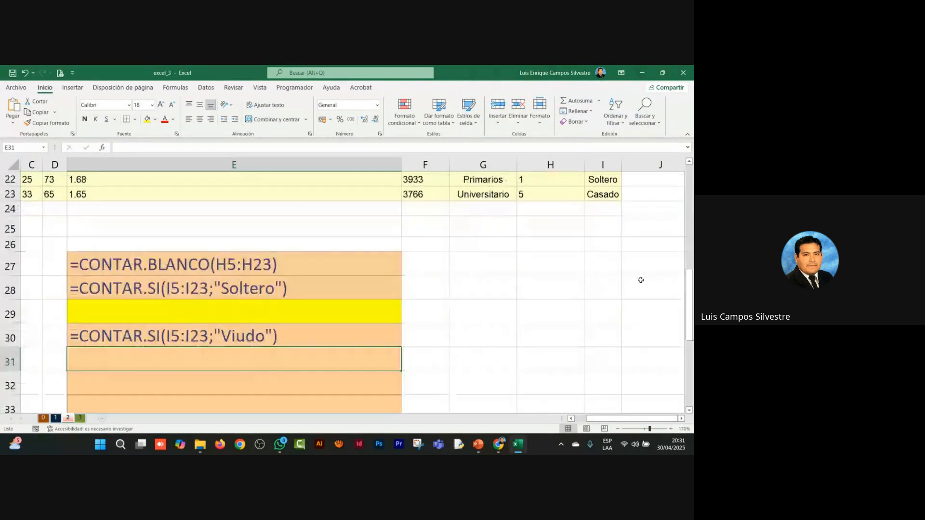
{"action": "scroll", "coordinate": [640, 280], "scroll_direction": "up", "scroll_amount": 2}
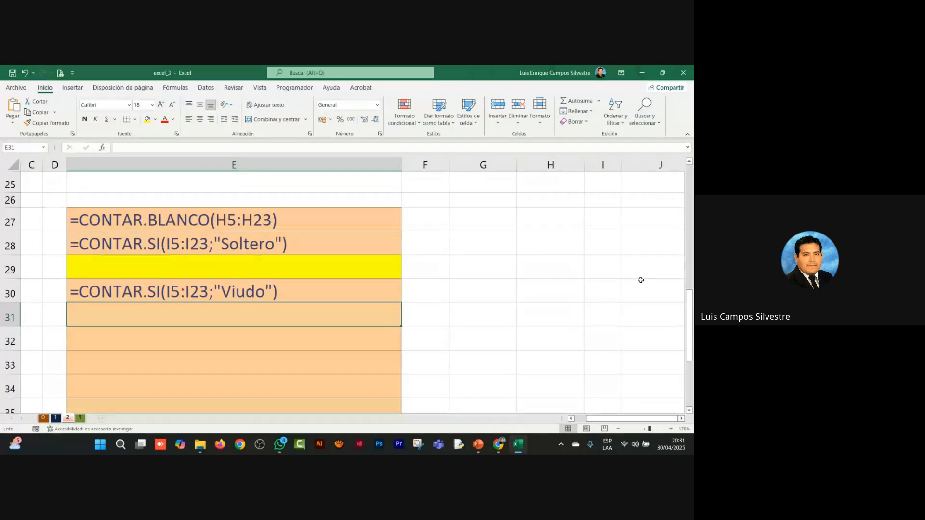
{"action": "left_click", "coordinate": [451, 322]}
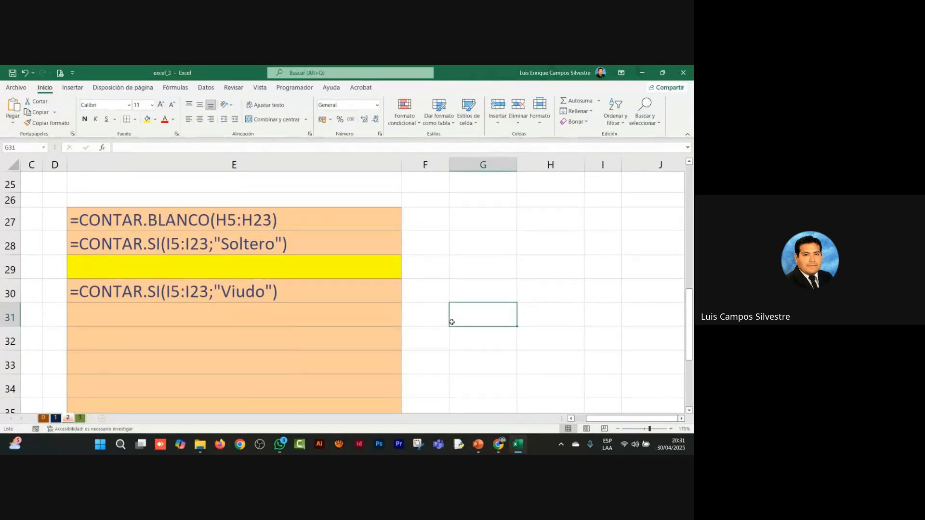
{"action": "key", "text": "Home"}
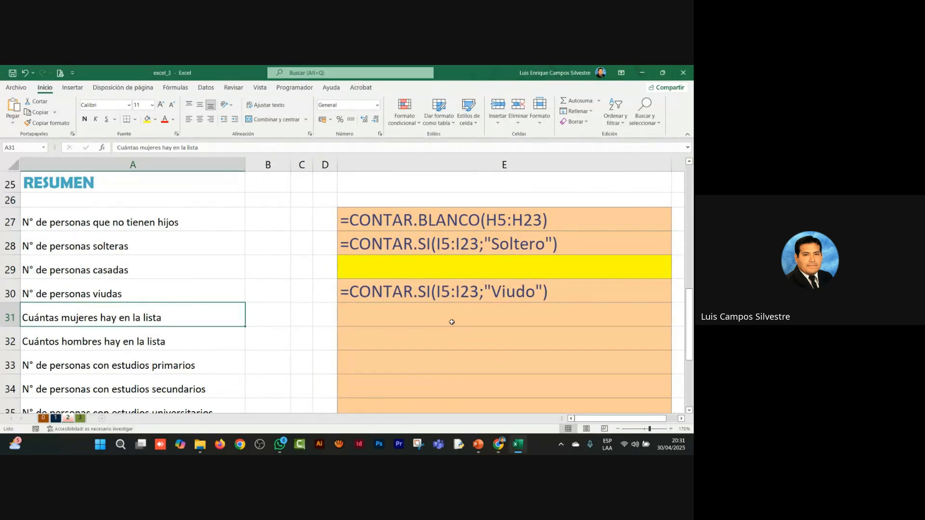
{"action": "left_click", "coordinate": [462, 318]}
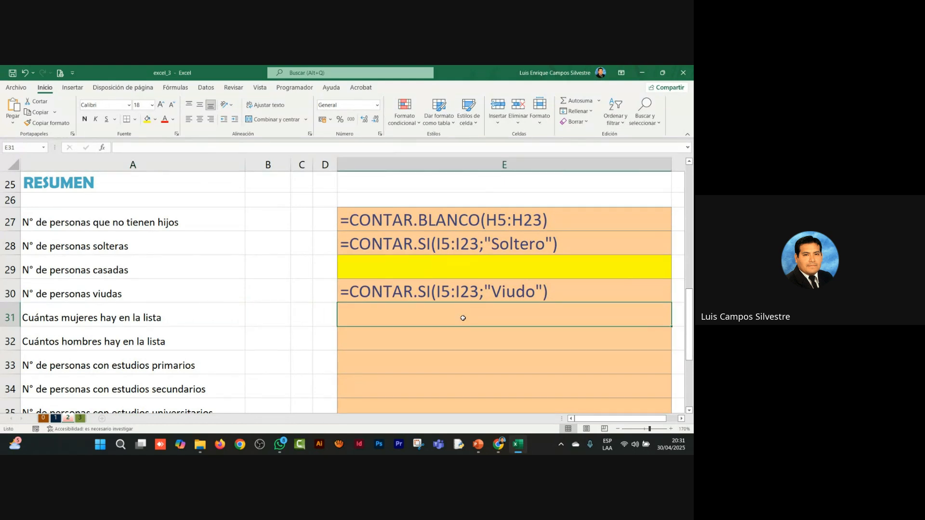
{"action": "type", "text": "=CONTAR.SI("}
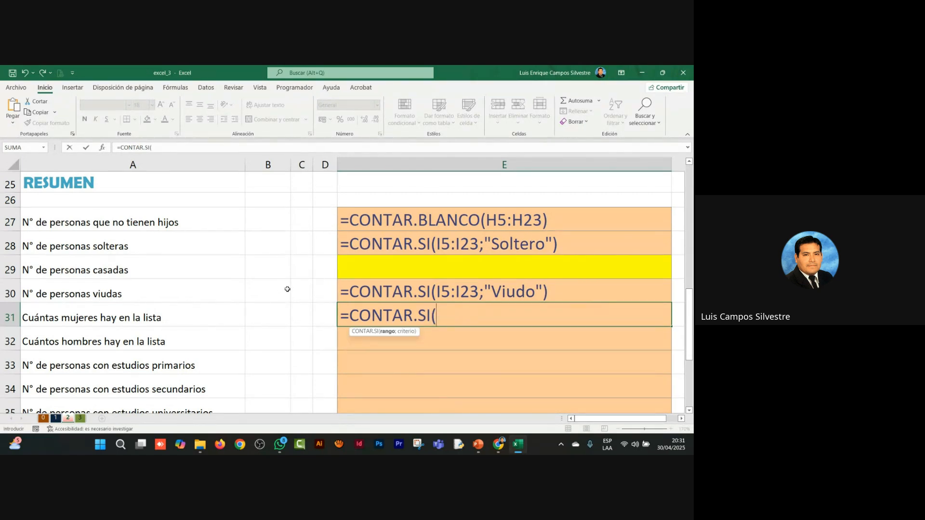
Step: Set the Sexo data B5:B23 as the range of the CONTAR.SI formula in E31 and proceed to its criterion
{"action": "scroll", "coordinate": [316, 283], "scroll_direction": "up", "scroll_amount": 8}
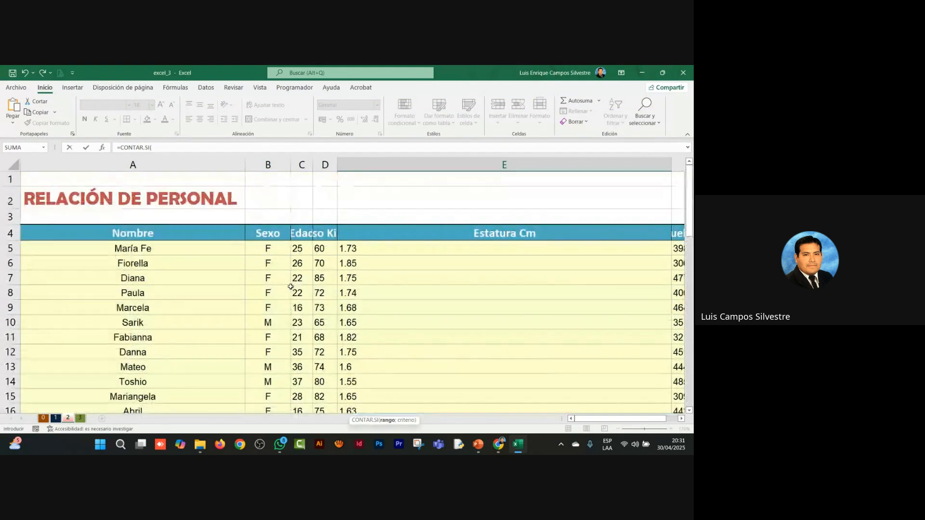
{"action": "left_click_drag", "start_coordinate": [268, 248], "coordinate": [273, 285]}
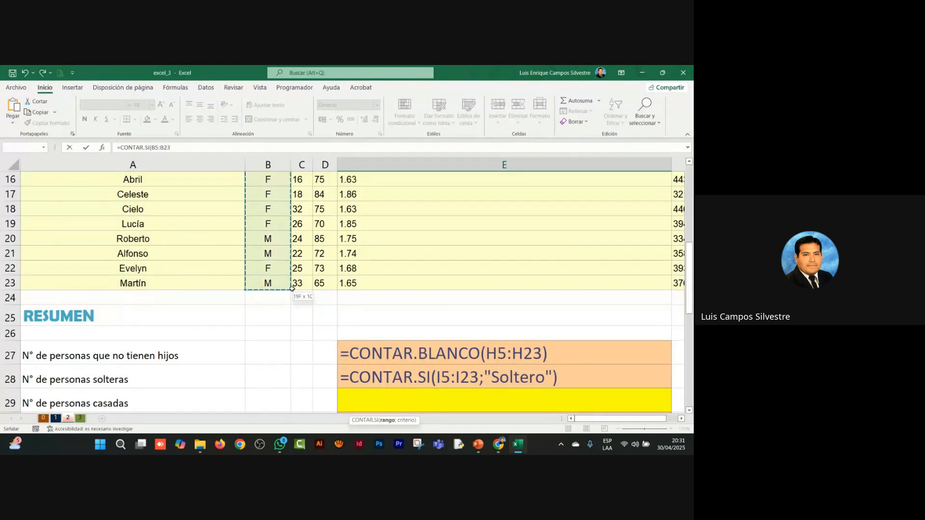
{"action": "scroll", "coordinate": [419, 274], "scroll_direction": "down", "scroll_amount": 4}
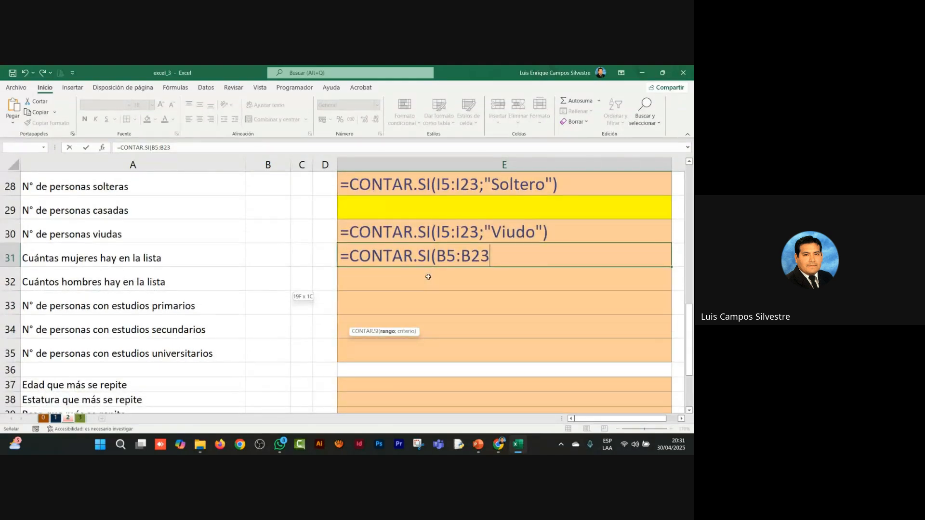
{"action": "type", "text": ";"}
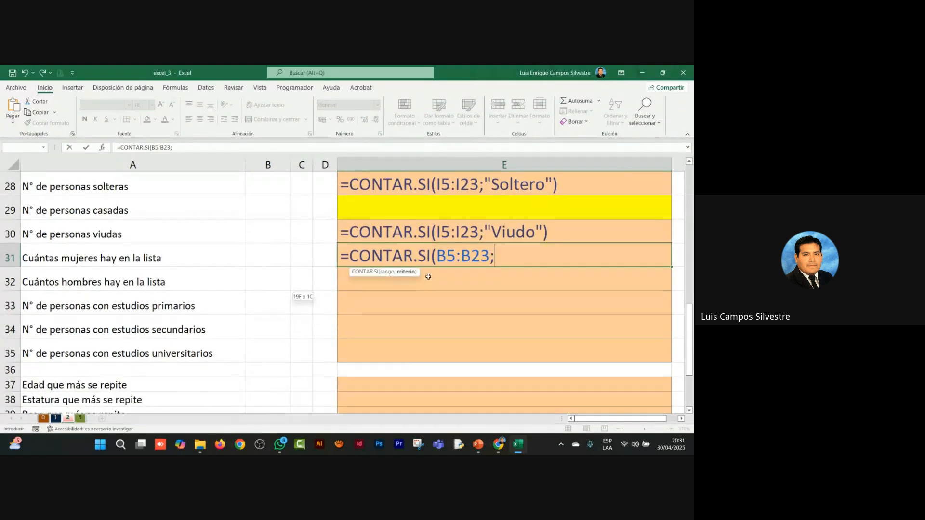
Step: Add "F" as the criterion and enter the CONTAR.SI formula in E31
{"action": "scroll", "coordinate": [428, 277], "scroll_direction": "up", "scroll_amount": 5}
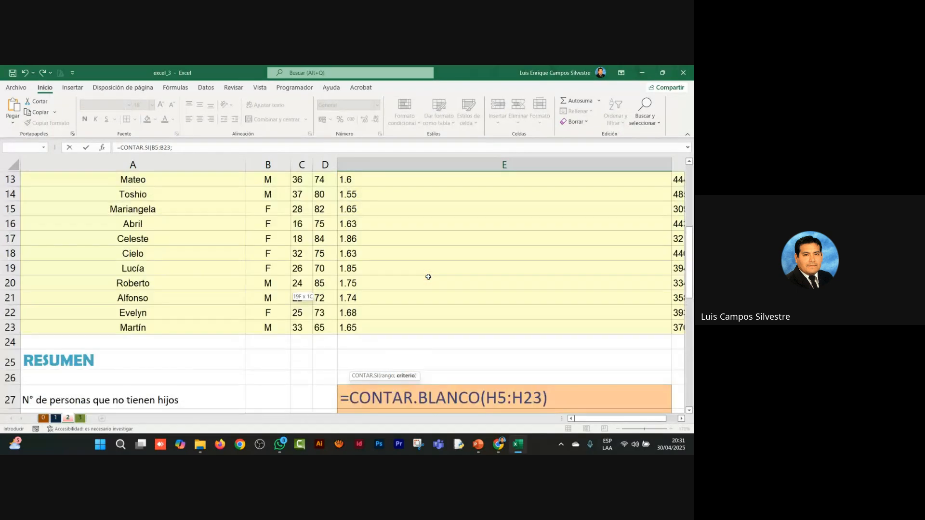
{"action": "scroll", "coordinate": [428, 277], "scroll_direction": "down", "scroll_amount": 6}
{"action": "scroll", "coordinate": [428, 277], "scroll_direction": "up", "scroll_amount": 2}
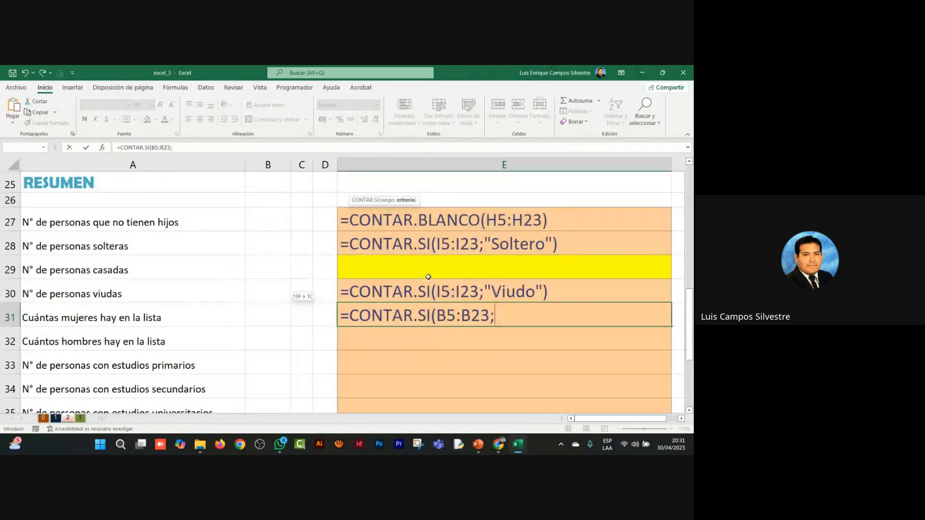
{"action": "type", "text": "\"F\")"}
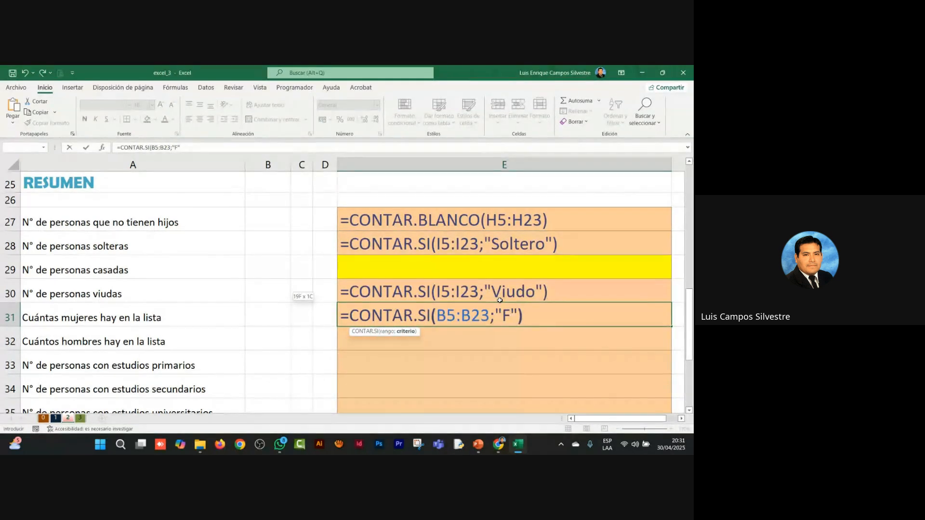
{"action": "key", "text": "Return"}
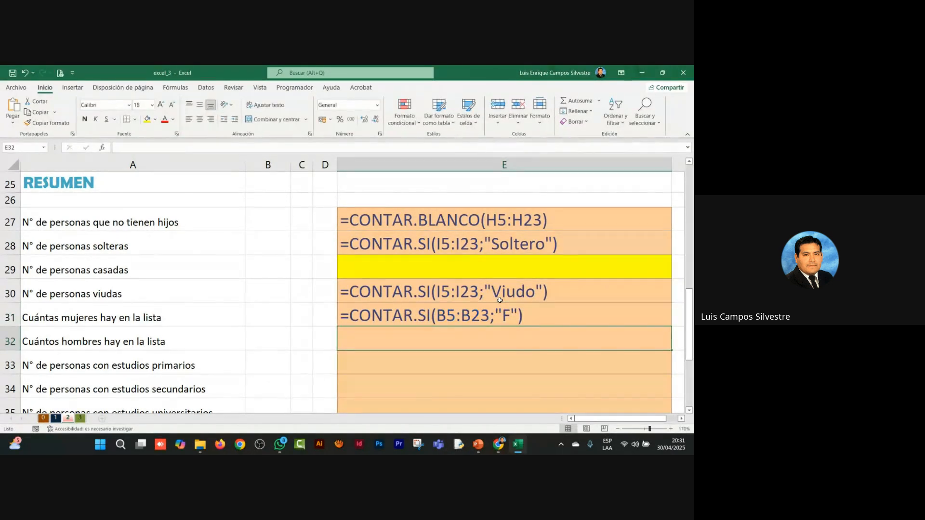
Step: Narrow column E so it fits closely around the longest displayed formula
{"action": "left_click_drag", "start_coordinate": [672, 164], "coordinate": [576, 191]}
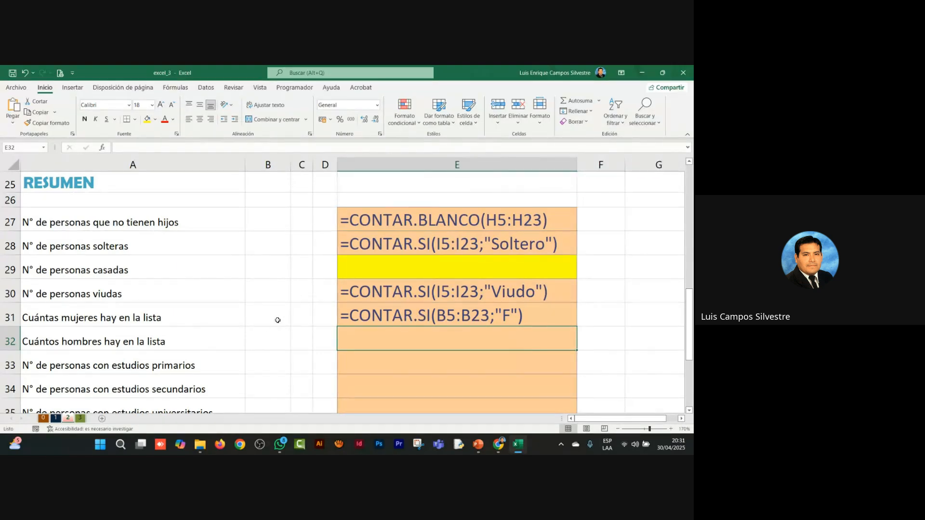
{"action": "left_click", "coordinate": [255, 324]}
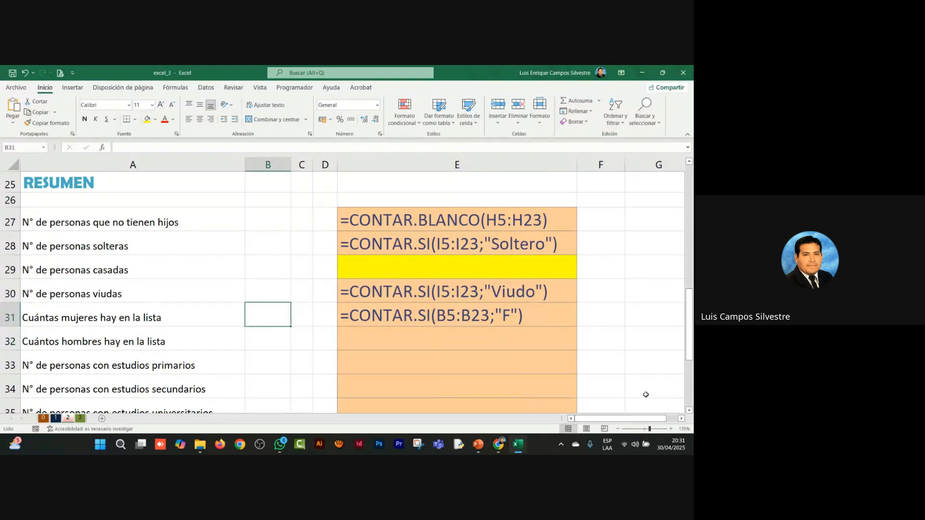
Step: Highlight E32, the answer cell for how many men are in the list, with yellow fill
{"action": "left_click", "coordinate": [689, 410]}
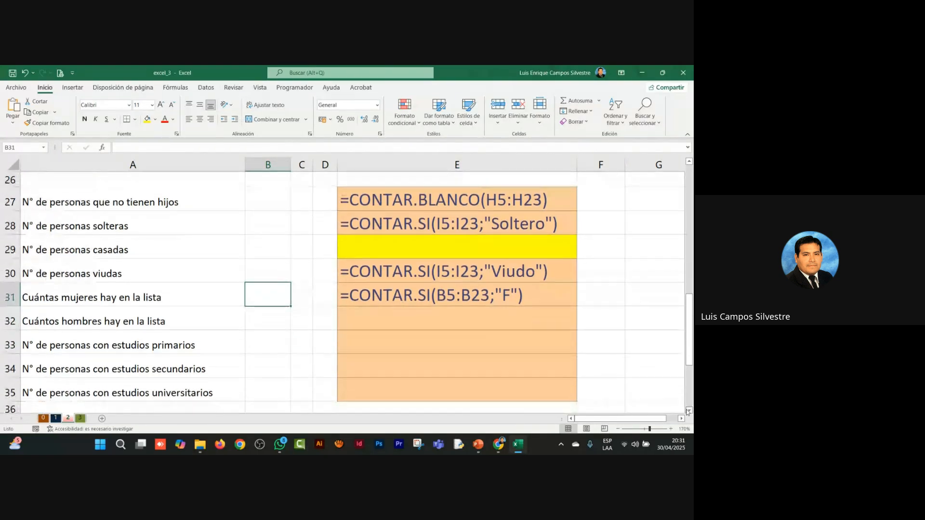
{"action": "left_click", "coordinate": [453, 322]}
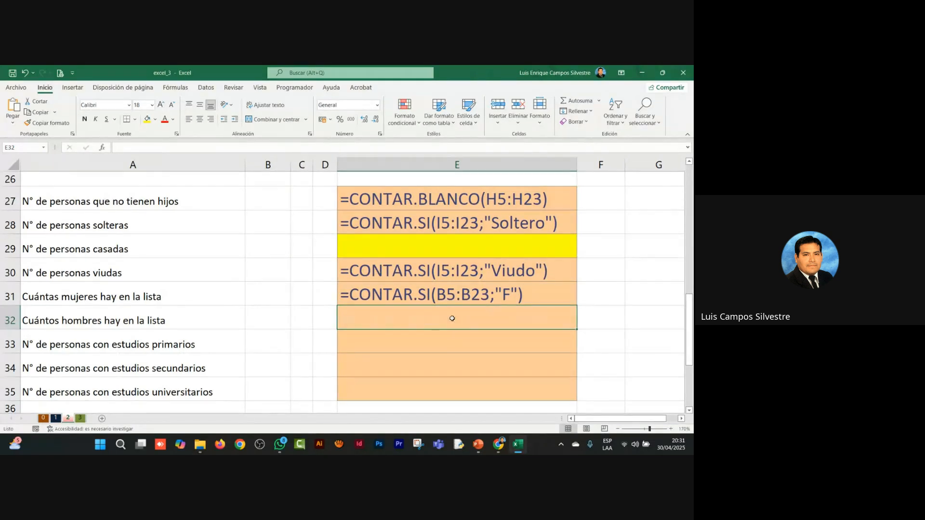
{"action": "left_click", "coordinate": [147, 119]}
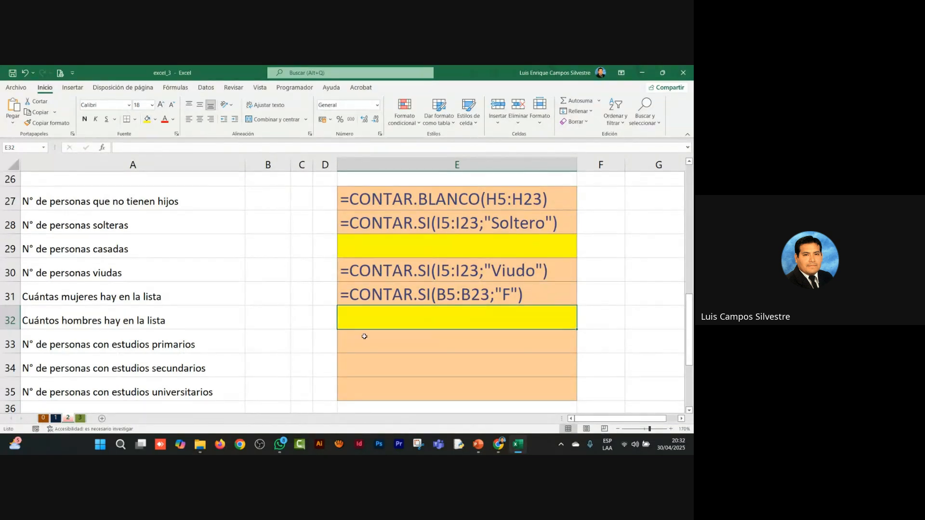
Step: Start a CONTAR.SI formula in E33 with the Estudios data G5:G23 as its range and proceed to its criterion
{"action": "left_click", "coordinate": [362, 342]}
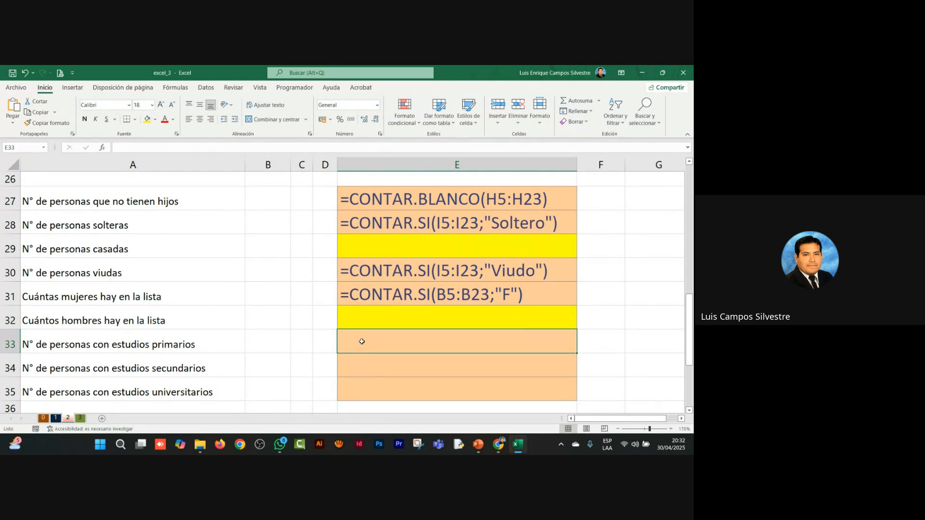
{"action": "type", "text": "="}
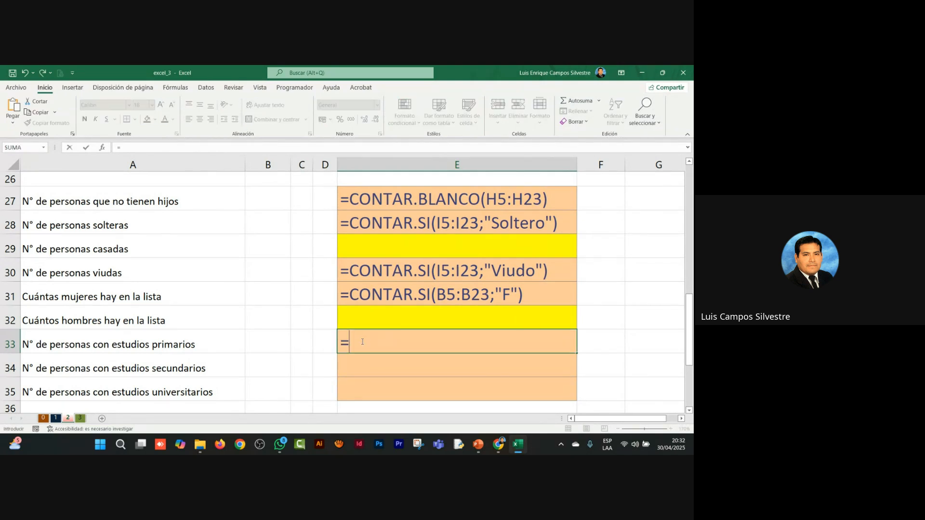
{"action": "type", "text": "CONTAR.SI("}
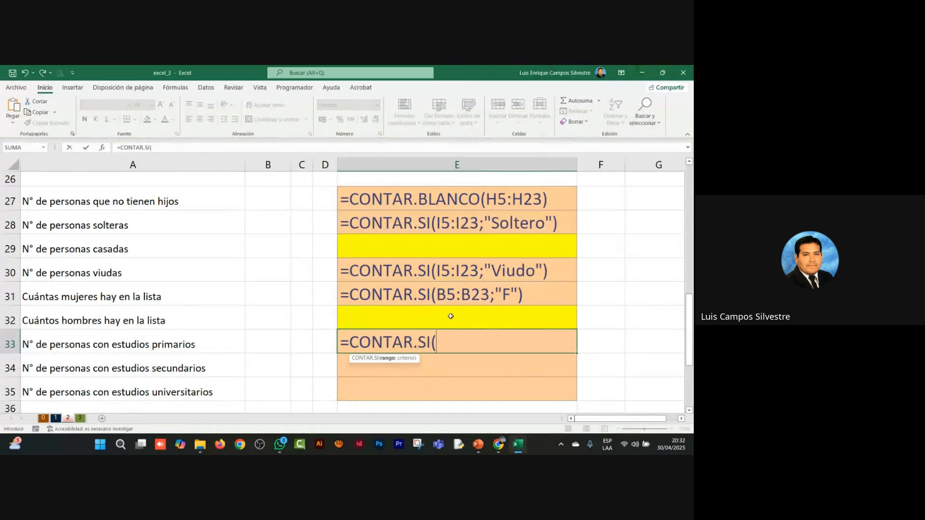
{"action": "scroll", "coordinate": [496, 306], "scroll_direction": "up", "scroll_amount": 6}
{"action": "scroll", "coordinate": [572, 305], "scroll_direction": "up", "scroll_amount": 3}
{"action": "left_click", "coordinate": [652, 248]}
{"action": "scroll", "coordinate": [653, 308], "scroll_direction": "down", "scroll_amount": 4}
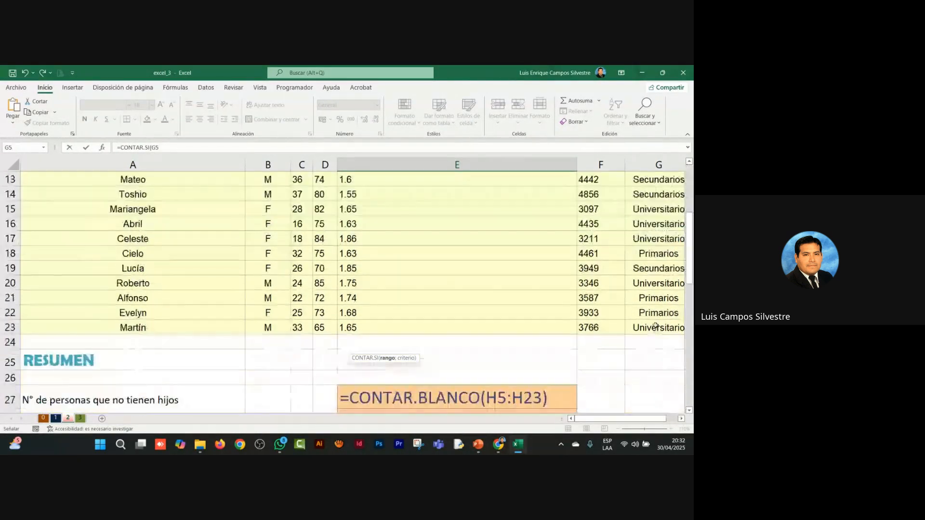
{"action": "left_click", "coordinate": [655, 327], "text": "shift"}
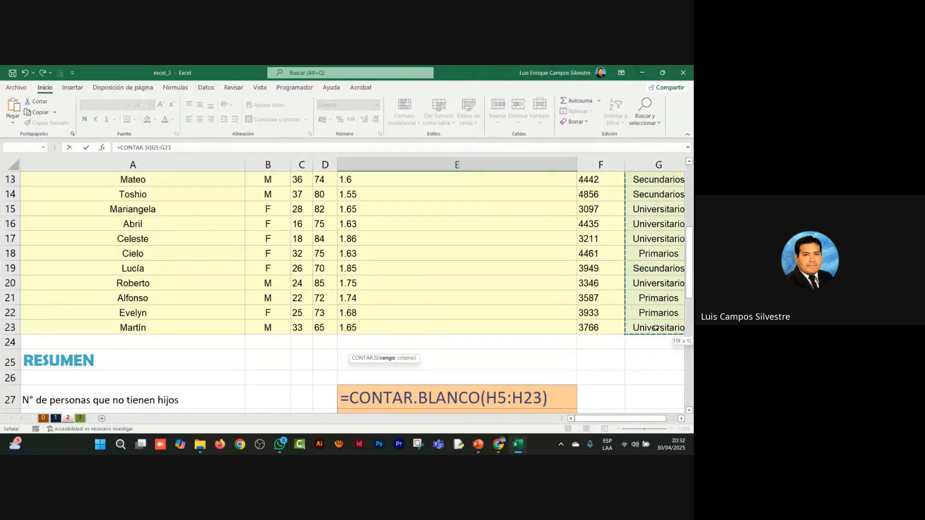
{"action": "scroll", "coordinate": [276, 245], "scroll_direction": "down", "scroll_amount": 6}
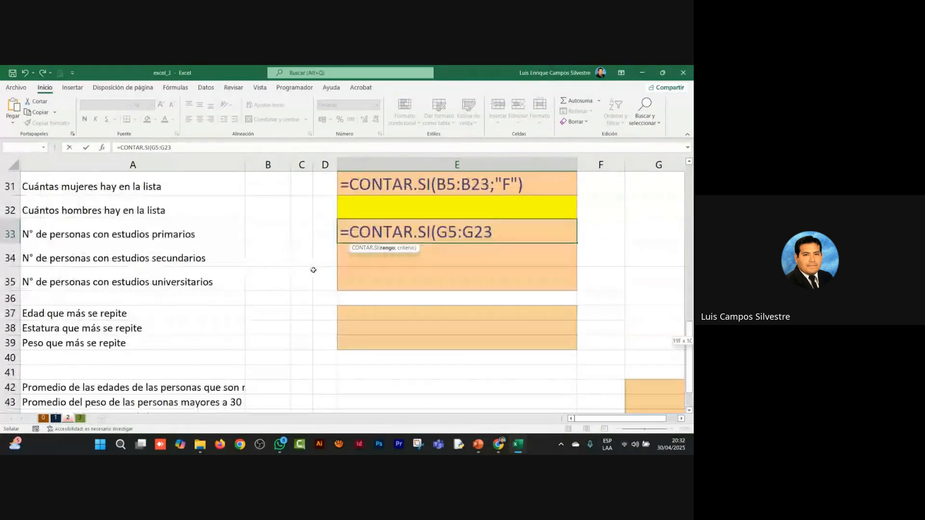
{"action": "type", "text": ";"}
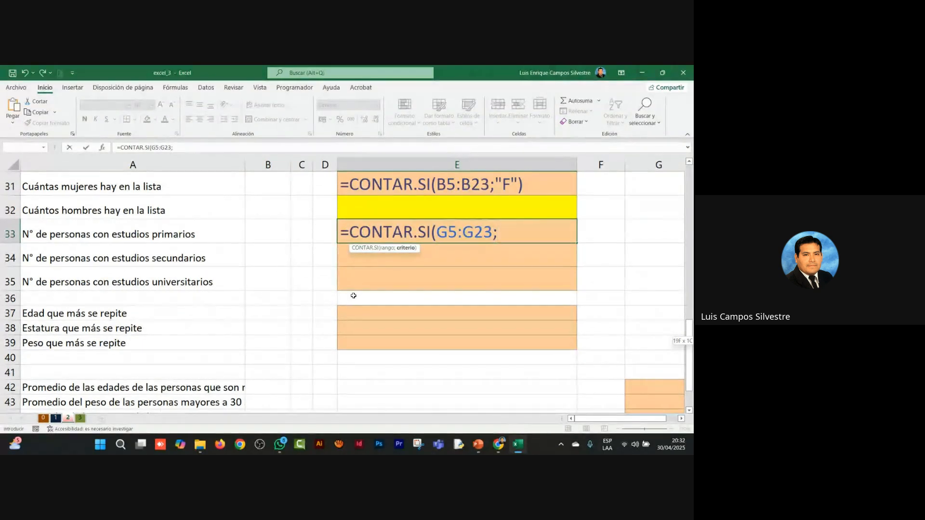
{"action": "type", "text": "\"pRIMARIO"}
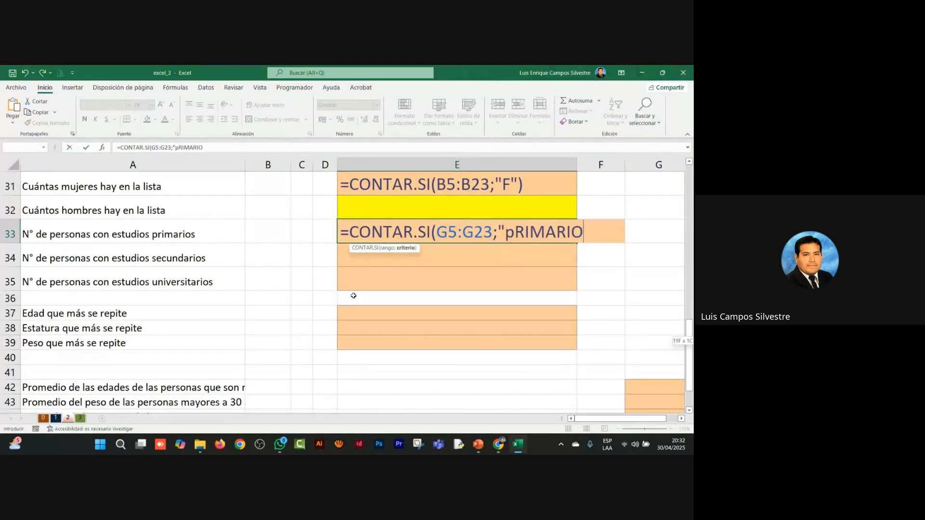
Step: Add "Primarios" as the criterion, enter the CONTAR.SI formula in E33, and widen column E to fit it
{"action": "key", "text": "BackSpace"}
{"action": "key", "text": "BackSpace"}
{"action": "key", "text": "BackSpace"}
{"action": "key", "text": "BackSpace"}
{"action": "key", "text": "BackSpace"}
{"action": "key", "text": "BackSpace"}
{"action": "key", "text": "BackSpace"}
{"action": "key", "text": "BackSpace"}
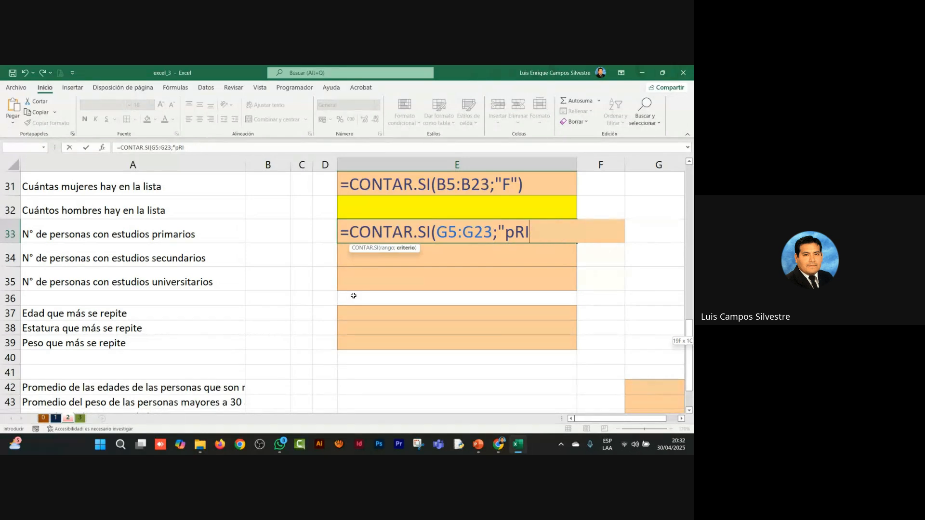
{"action": "type", "text": "Pr"}
{"action": "scroll", "coordinate": [481, 320], "scroll_direction": "up", "scroll_amount": 5}
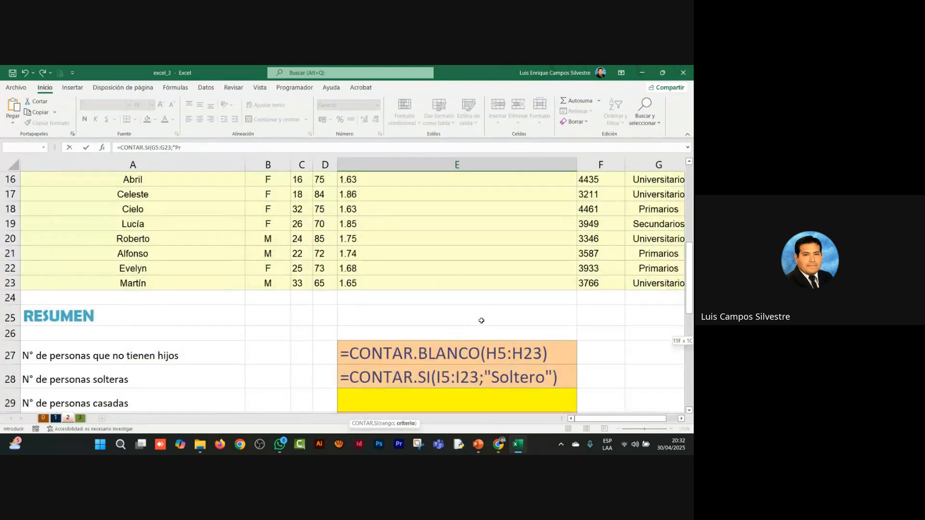
{"action": "scroll", "coordinate": [481, 320], "scroll_direction": "down", "scroll_amount": 5}
{"action": "type", "text": "ima"}
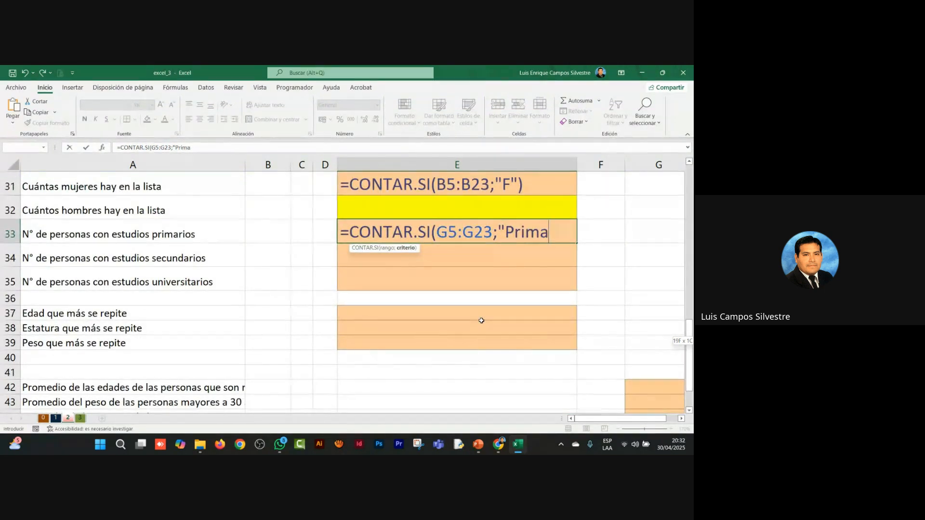
{"action": "type", "text": "rios\")"}
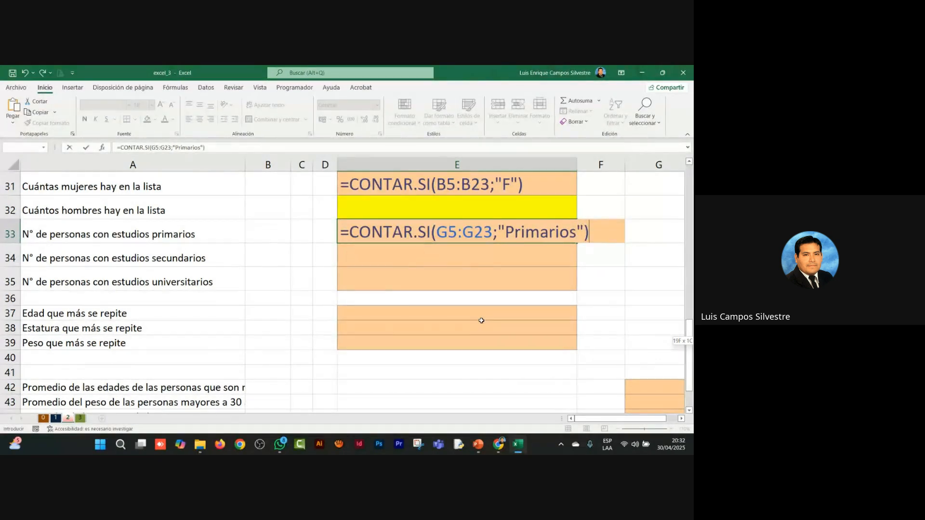
{"action": "key", "text": "Return"}
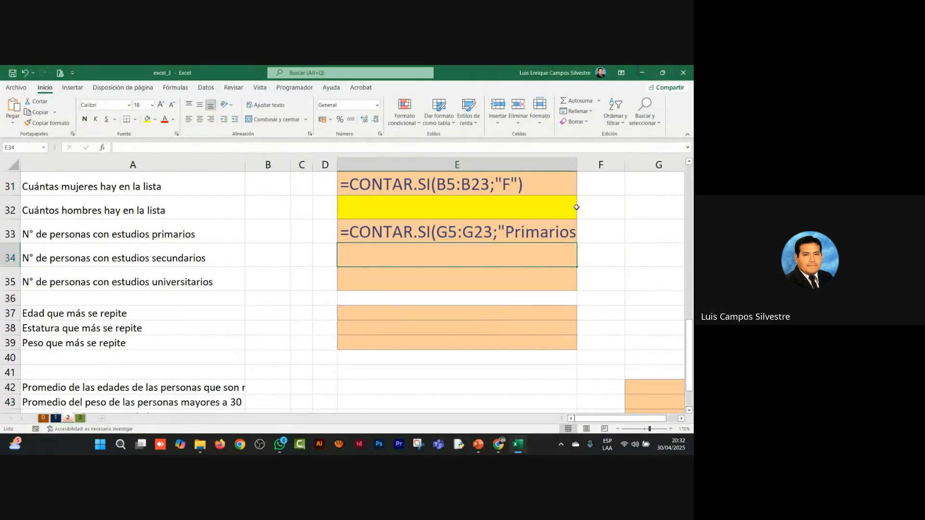
{"action": "double_click", "coordinate": [577, 163]}
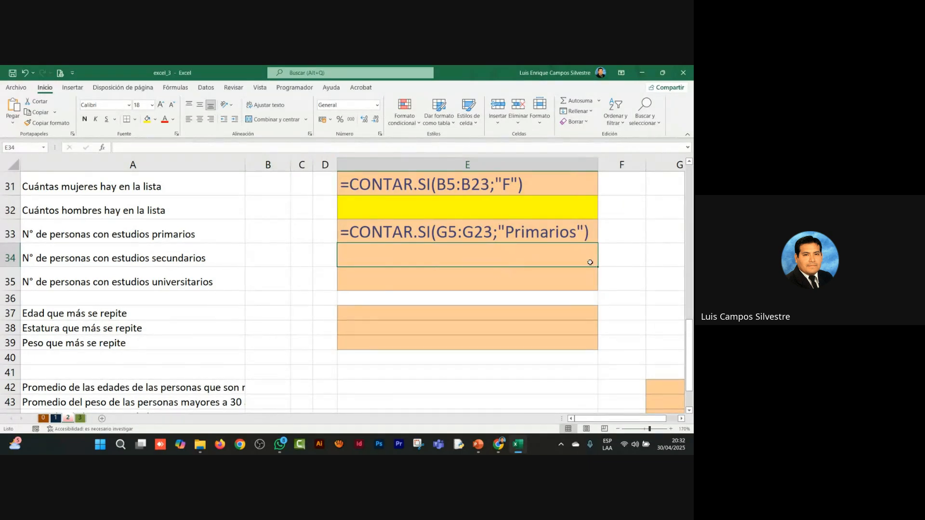
Step: Highlight E34, the answer cell for the number of people with secondary studies, with yellow fill
{"action": "left_click", "coordinate": [689, 163]}
{"action": "left_click", "coordinate": [689, 163]}
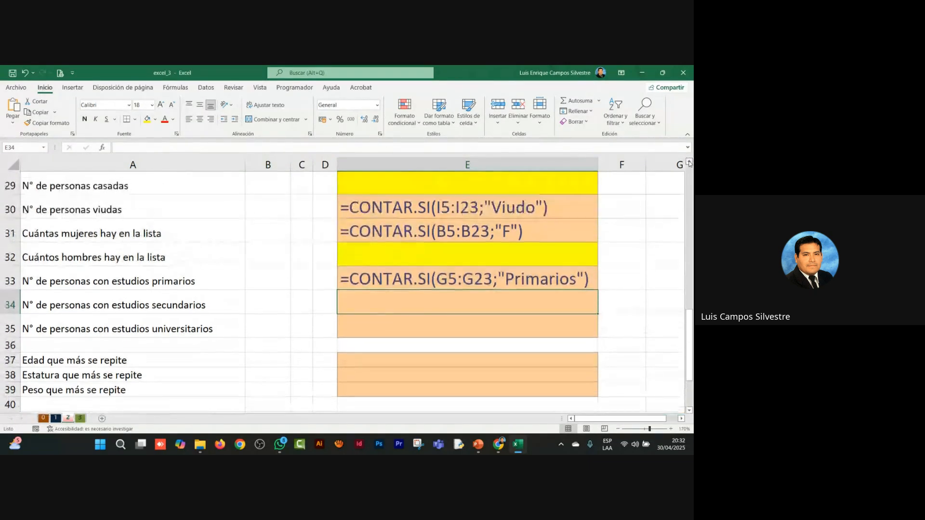
{"action": "left_click", "coordinate": [689, 162]}
{"action": "left_click", "coordinate": [690, 162]}
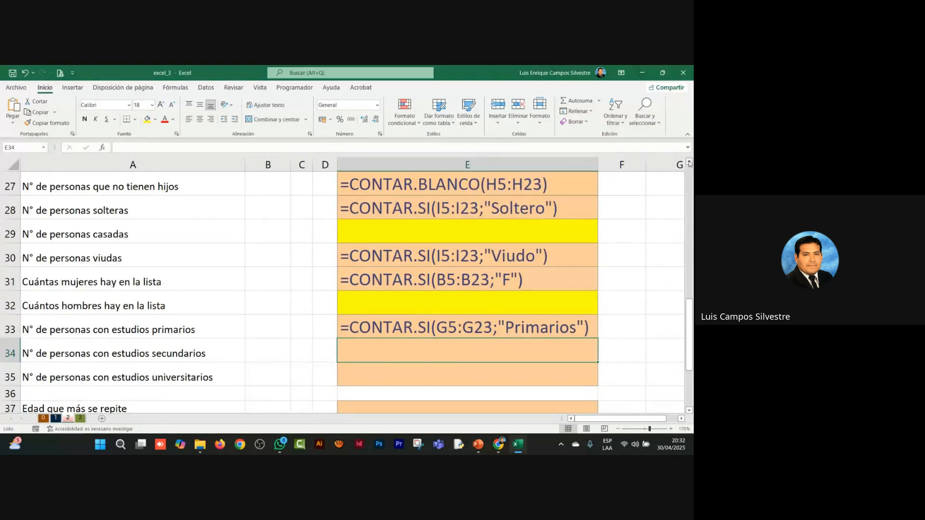
{"action": "left_click", "coordinate": [689, 163]}
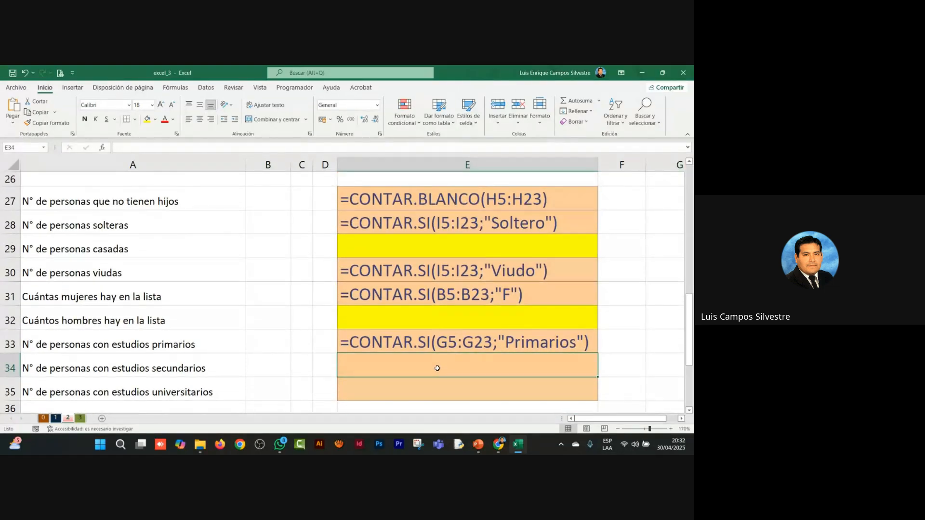
{"action": "scroll", "coordinate": [437, 368], "scroll_direction": "down", "scroll_amount": 2}
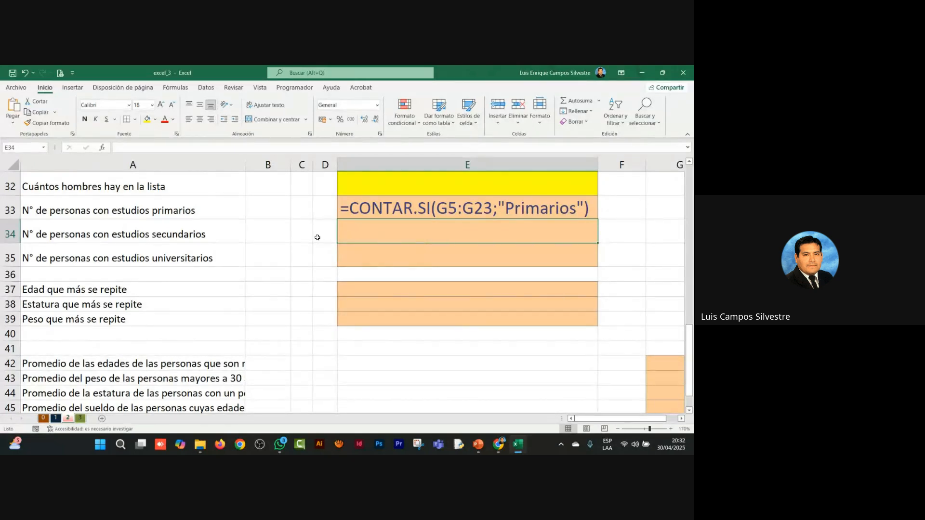
{"action": "left_click", "coordinate": [147, 118]}
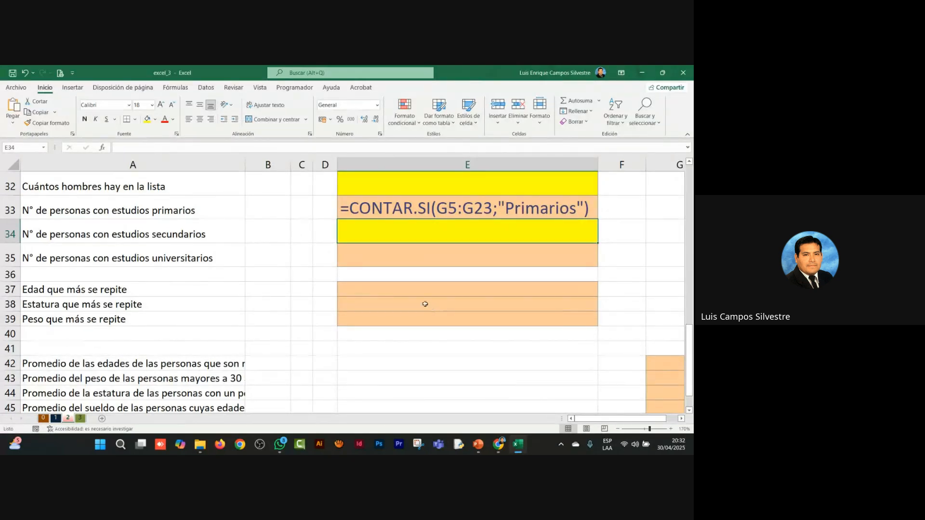
Step: Start a CONTAR.SI formula in E35, the answer cell for the number of people with university studies
{"action": "left_click", "coordinate": [421, 259]}
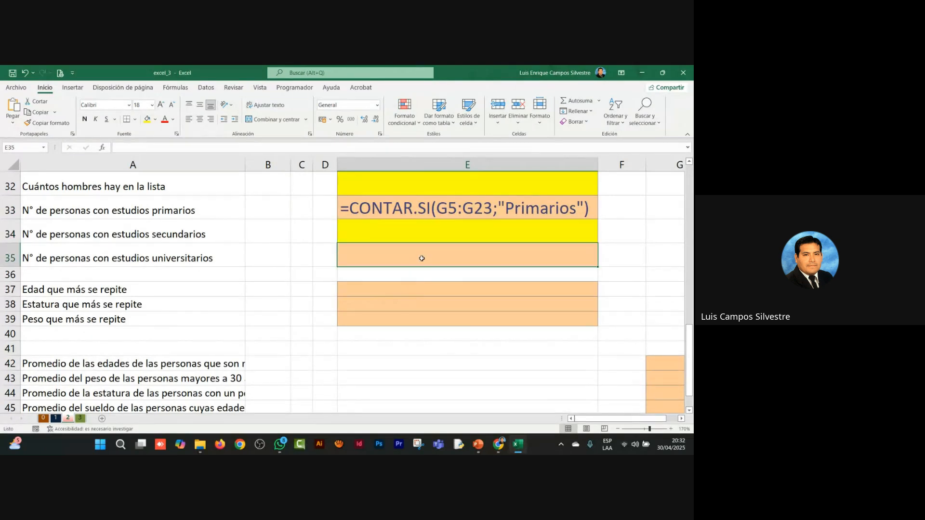
{"action": "type", "text": "=contar"}
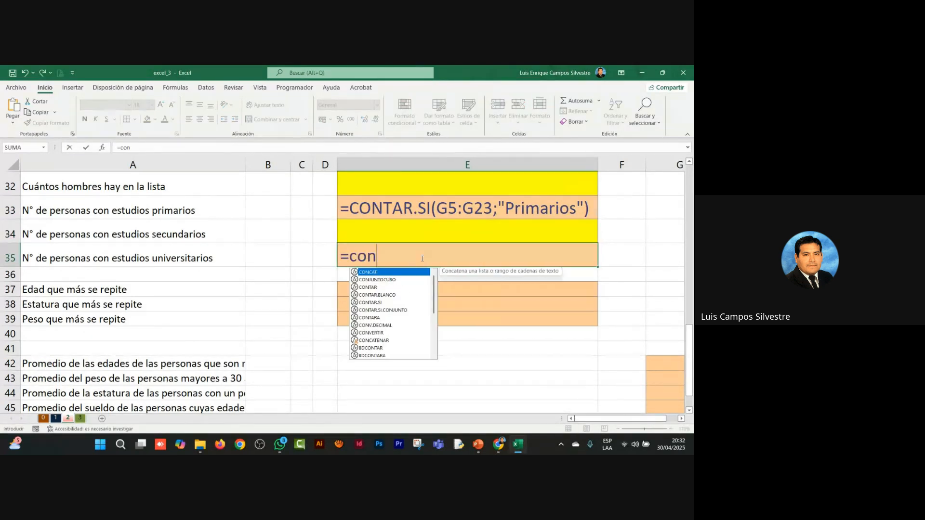
{"action": "key", "text": "BackSpace"}
{"action": "key", "text": "BackSpace"}
{"action": "key", "text": "BackSpace"}
{"action": "key", "text": "BackSpace"}
{"action": "key", "text": "BackSpace"}
{"action": "key", "text": "BackSpace"}
{"action": "type", "text": "CONTAR.SI("}
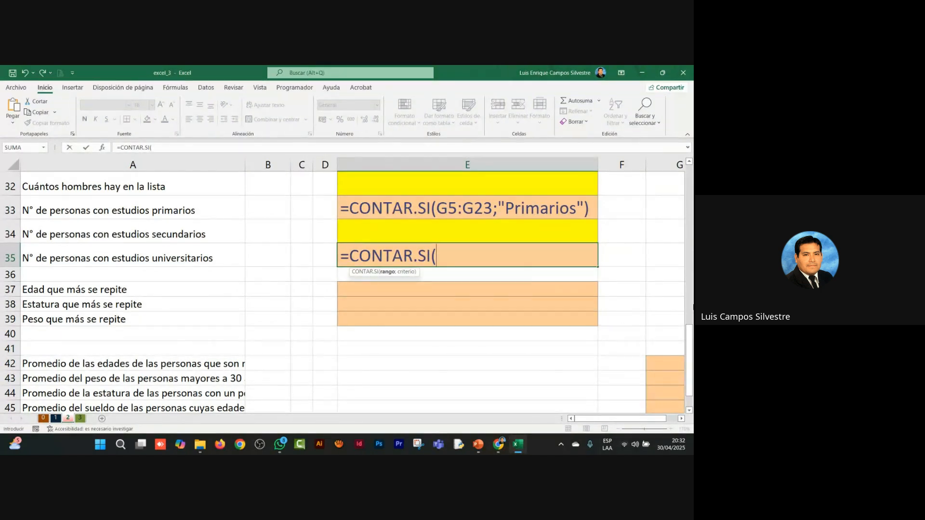
Step: Set the Estudios data G5:G23 as the range of the CONTAR.SI formula in E35 and proceed to its criterion
{"action": "scroll", "coordinate": [347, 289], "scroll_direction": "up", "scroll_amount": 6}
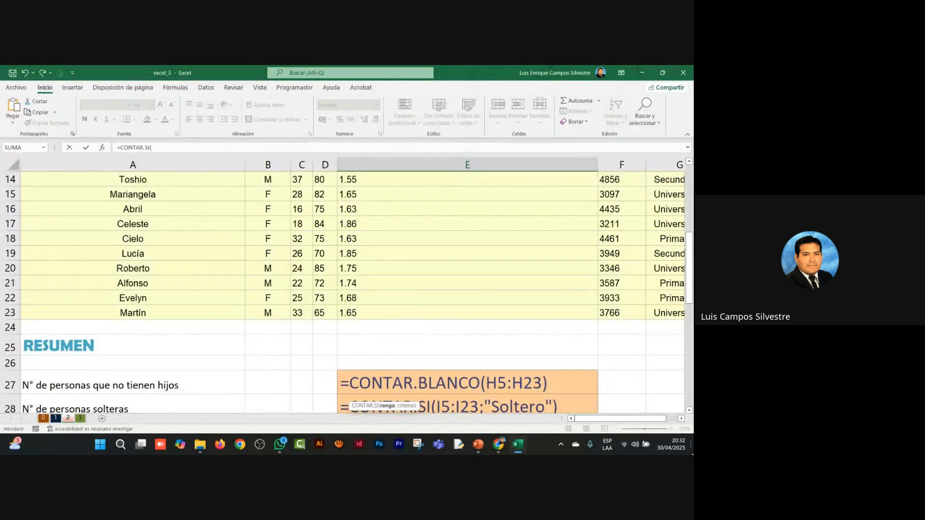
{"action": "left_click", "coordinate": [681, 419]}
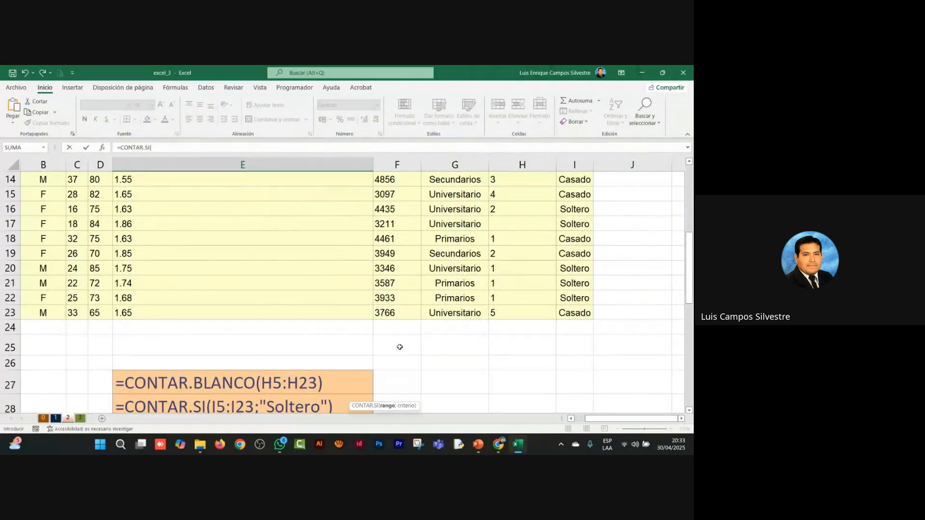
{"action": "scroll", "coordinate": [399, 346], "scroll_direction": "down", "scroll_amount": 6}
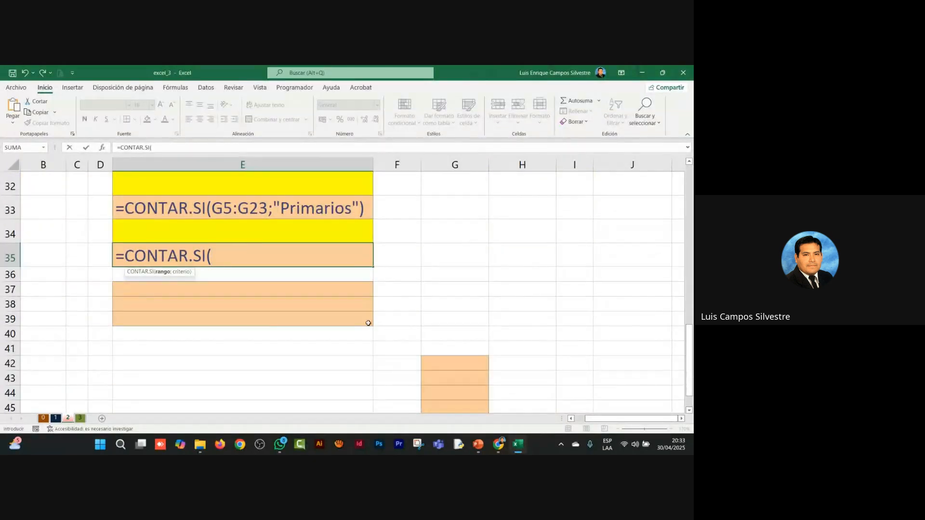
{"action": "scroll", "coordinate": [368, 323], "scroll_direction": "up", "scroll_amount": 9}
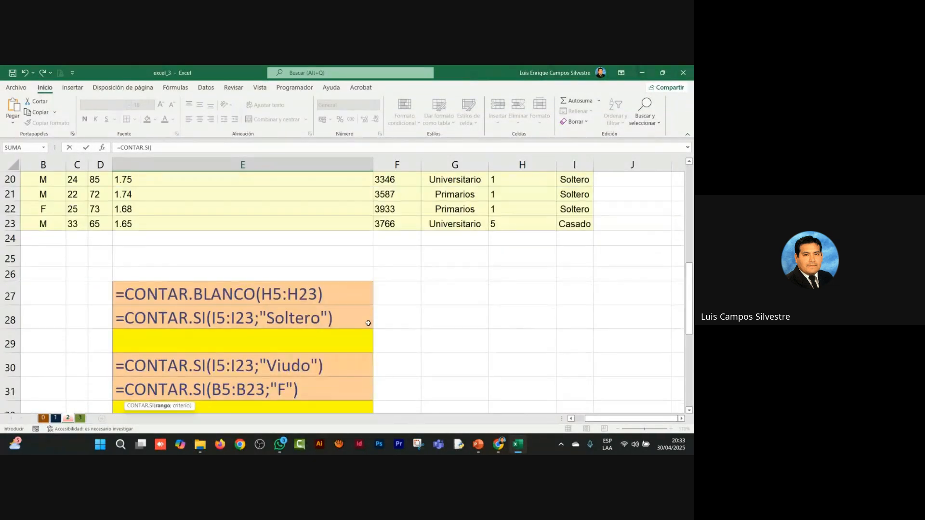
{"action": "scroll", "coordinate": [429, 280], "scroll_direction": "up", "scroll_amount": 1}
{"action": "left_click", "coordinate": [460, 251]}
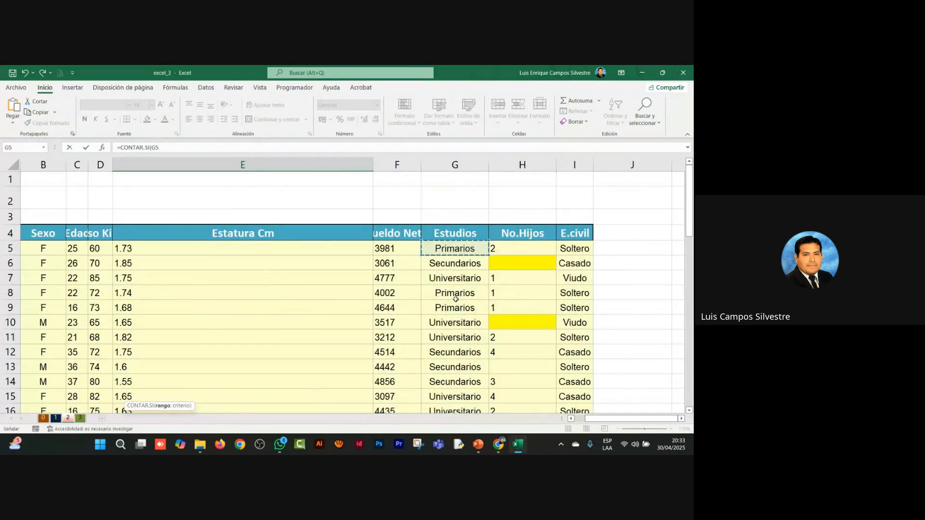
{"action": "scroll", "coordinate": [460, 251], "scroll_direction": "down", "scroll_amount": 4}
{"action": "left_click_drag", "start_coordinate": [460, 331], "coordinate": [460, 331]}
{"action": "scroll", "coordinate": [340, 341], "scroll_direction": "down", "scroll_amount": 6}
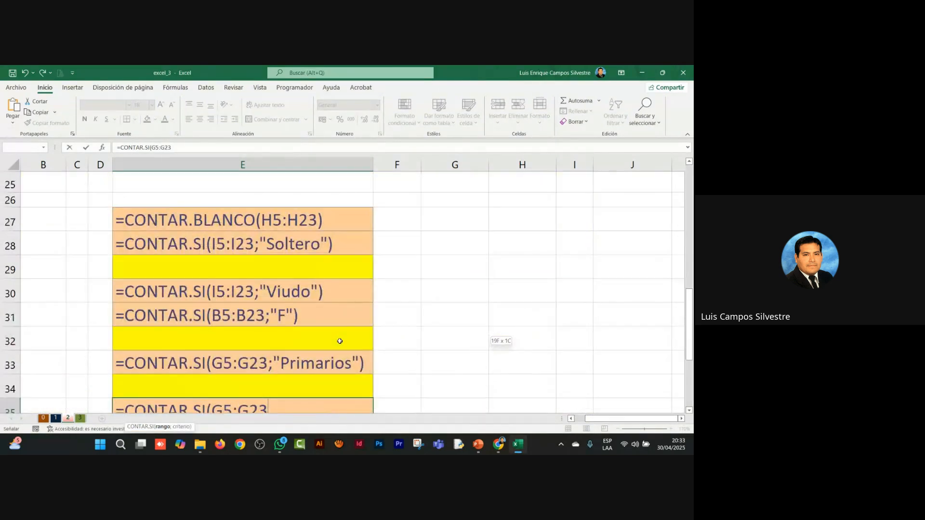
{"action": "type", "text": ";"}
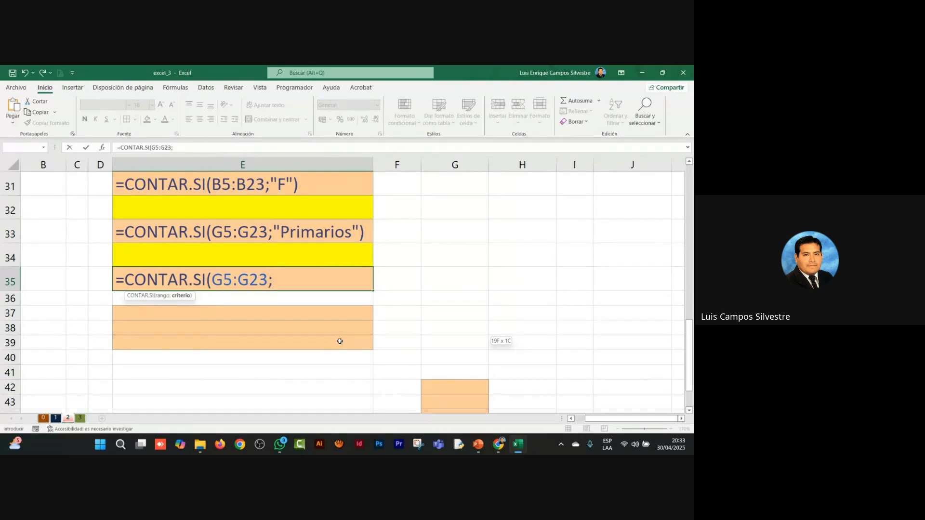
{"action": "type", "text": "\""}
Step: Add "Universitarios" as the criterion, enter the CONTAR.SI formula in E35, and widen column E to fit it
{"action": "type", "text": "Univ"}
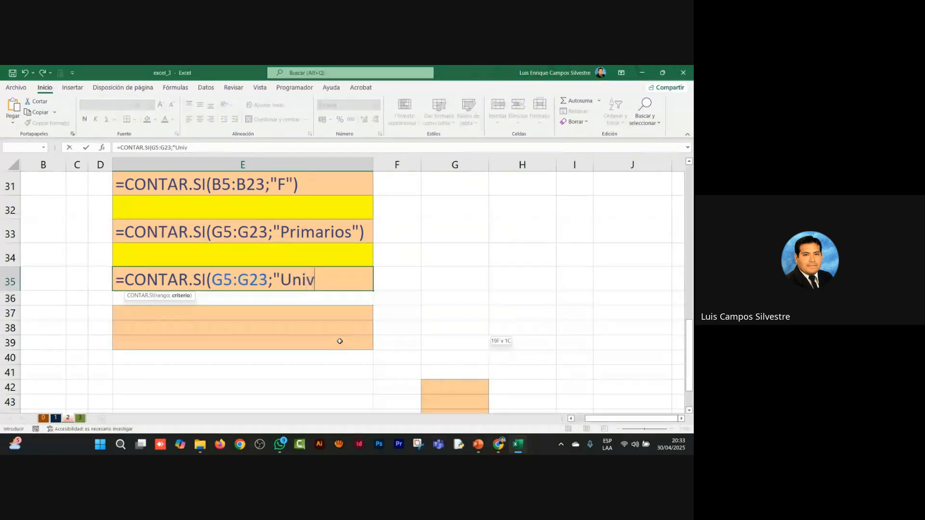
{"action": "type", "text": "ersitario"}
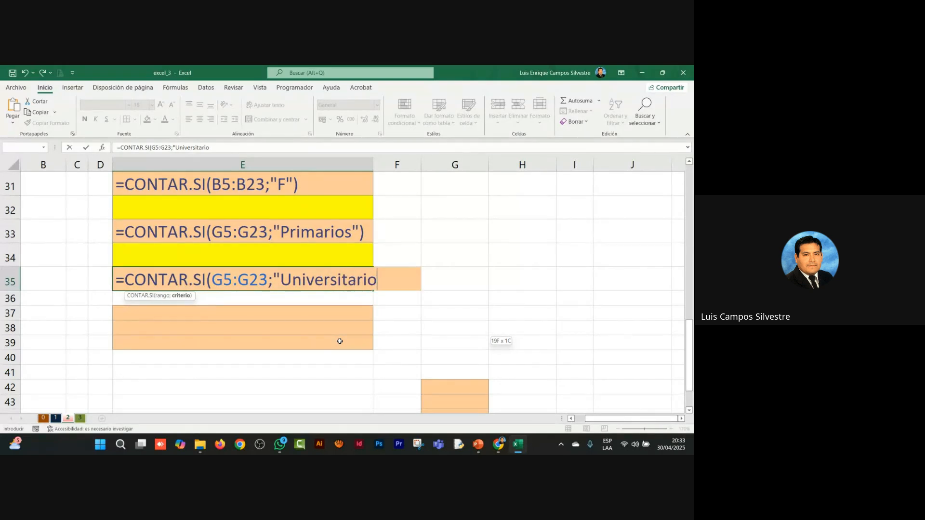
{"action": "type", "text": "s\")"}
{"action": "key", "text": "Return"}
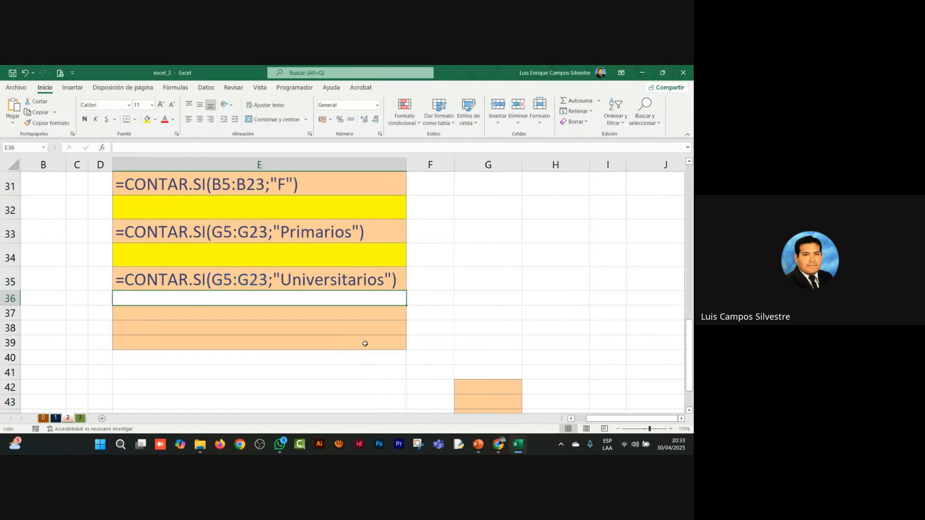
{"action": "scroll", "coordinate": [506, 323], "scroll_direction": "up", "scroll_amount": 5}
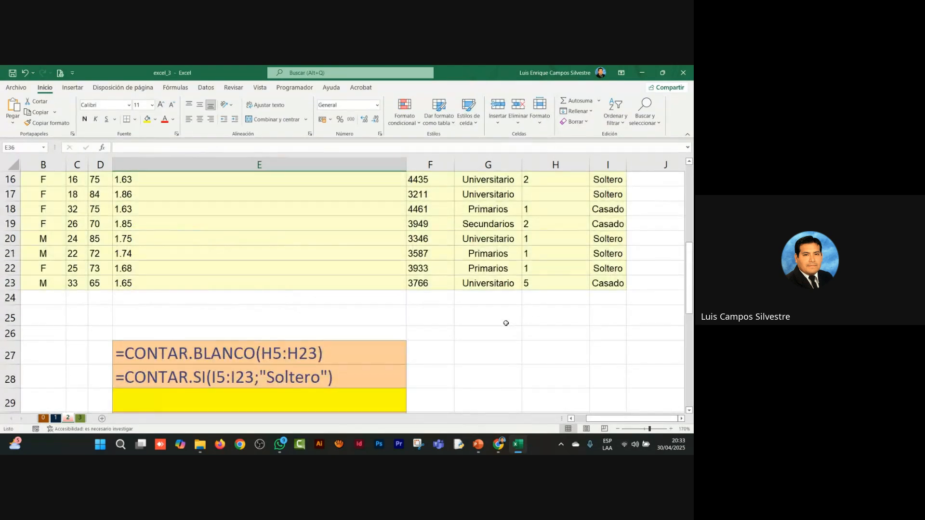
{"action": "scroll", "coordinate": [483, 268], "scroll_direction": "down", "scroll_amount": 6}
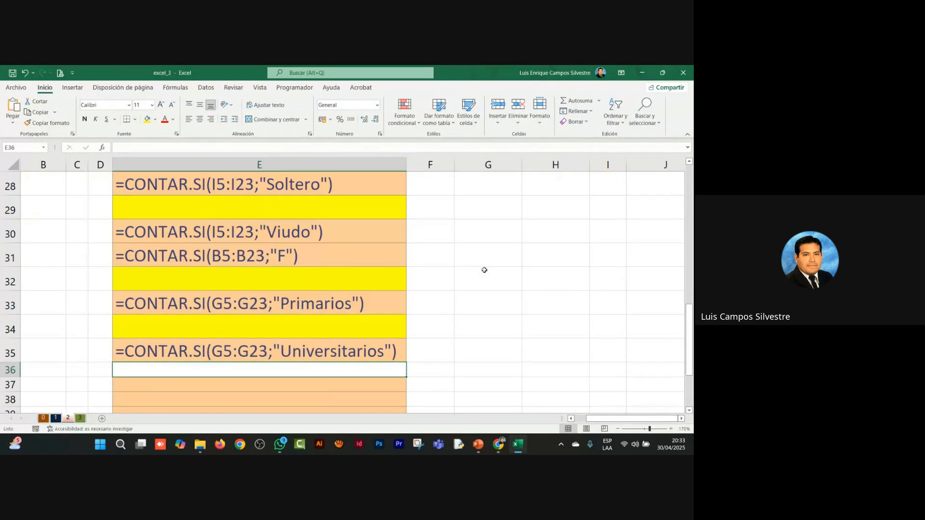
Step: Change the criterion of the CONTAR.SI formula in E35 to "Universitario"
{"action": "scroll", "coordinate": [355, 269], "scroll_direction": "up", "scroll_amount": 1}
{"action": "left_click", "coordinate": [354, 271]}
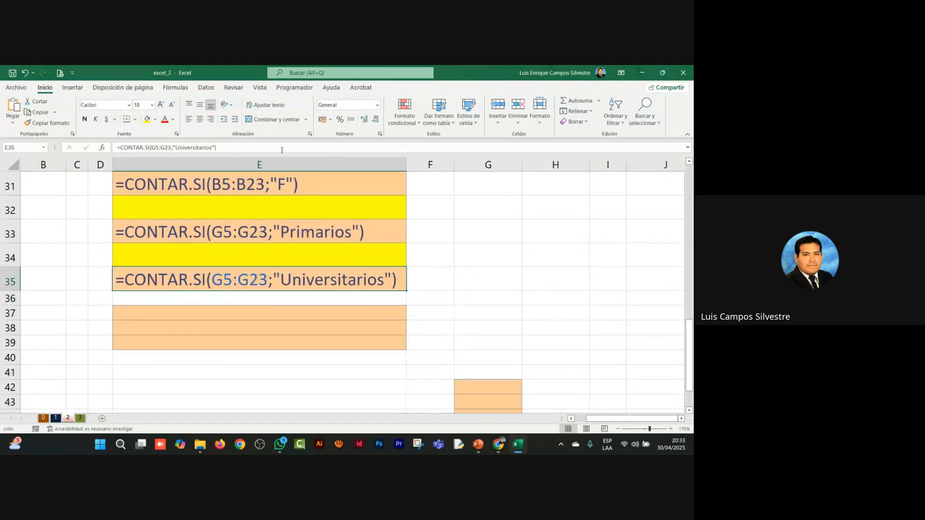
{"action": "left_click", "coordinate": [211, 147]}
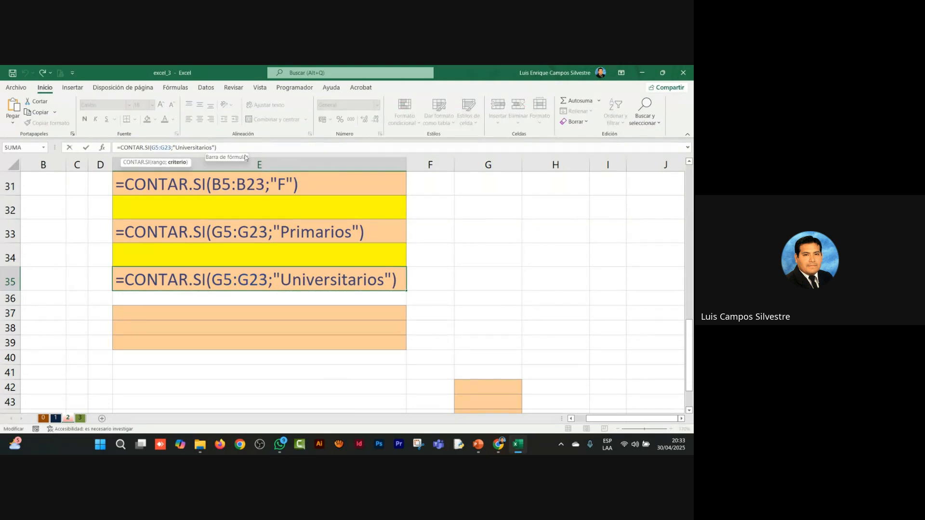
{"action": "key", "text": "BackSpace"}
{"action": "key", "text": "Return"}
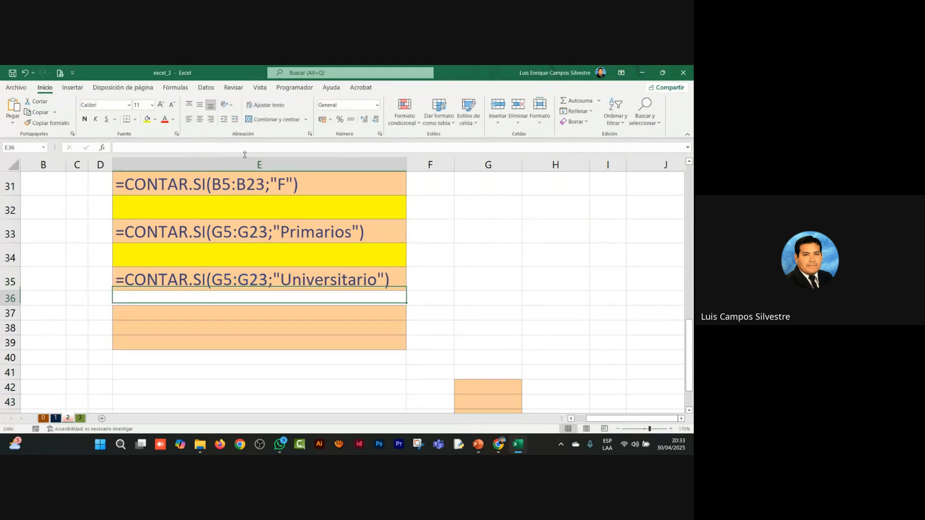
Step: Take a full-screen screenshot showing the RESUMEN questions and their formulas in rows 27 to 35
{"action": "key", "text": "Home"}
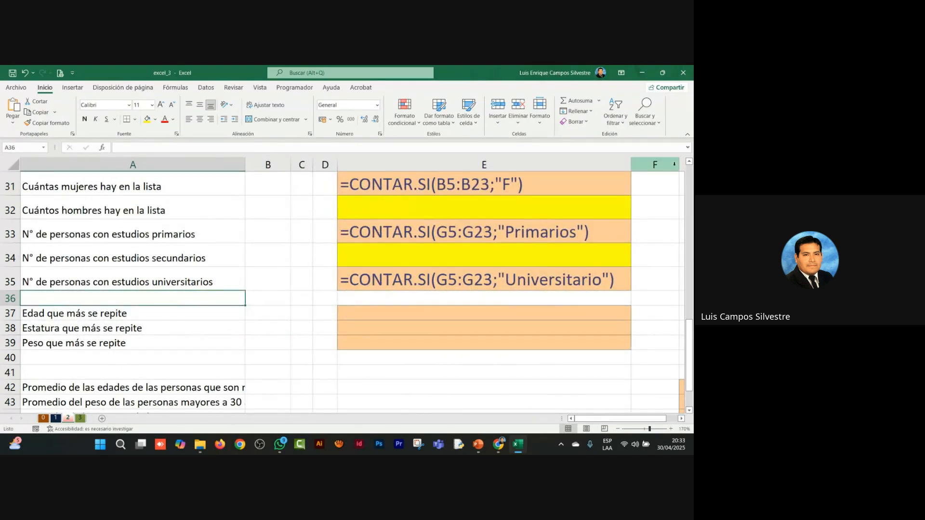
{"action": "left_click", "coordinate": [690, 163]}
{"action": "left_click", "coordinate": [690, 164]}
{"action": "left_click", "coordinate": [690, 163]}
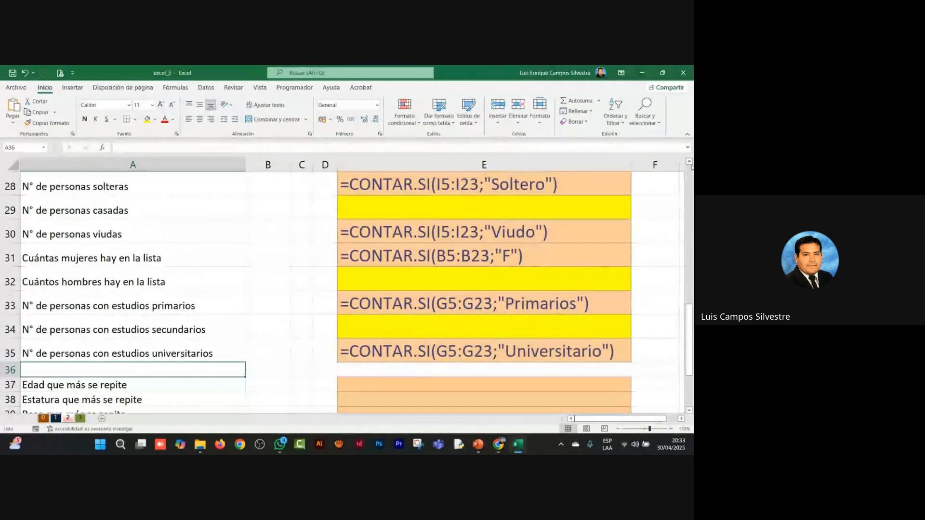
{"action": "left_click", "coordinate": [690, 164]}
{"action": "left_click", "coordinate": [690, 163]}
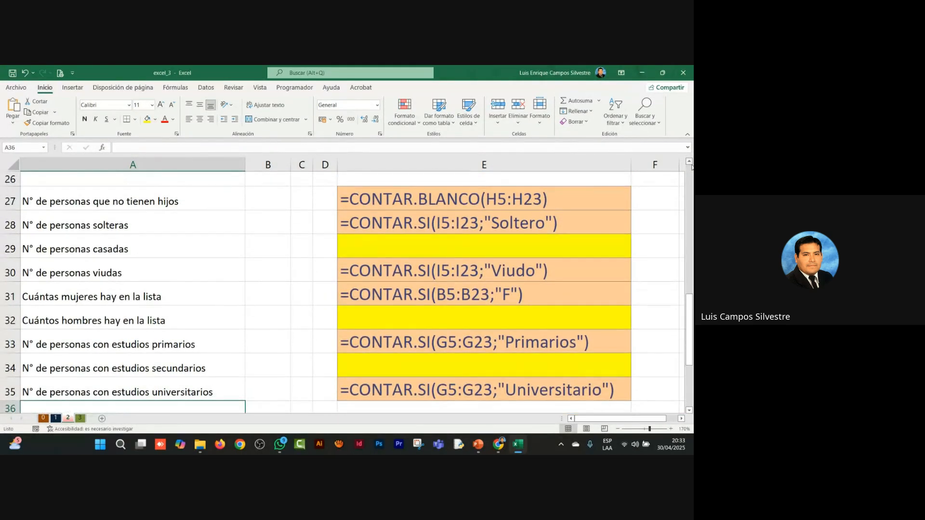
{"action": "left_click", "coordinate": [296, 205]}
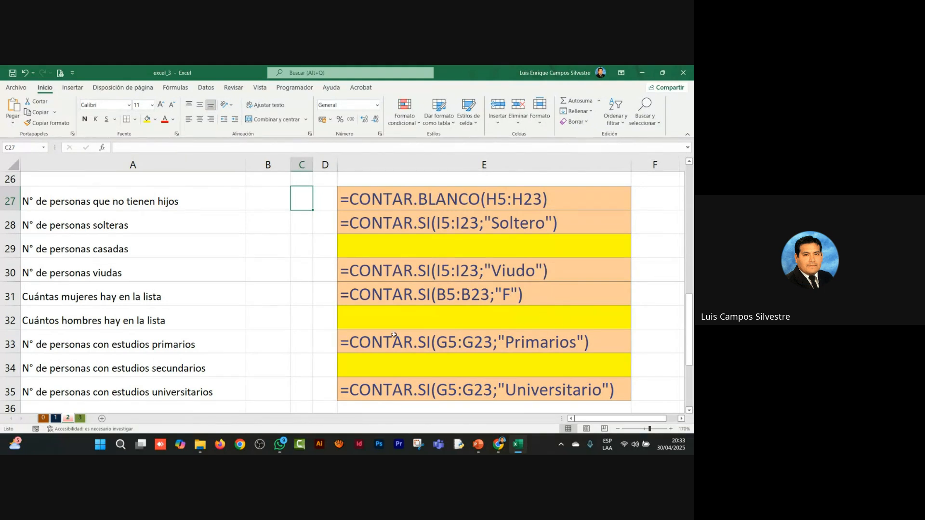
{"action": "key", "text": "super+shift+s"}
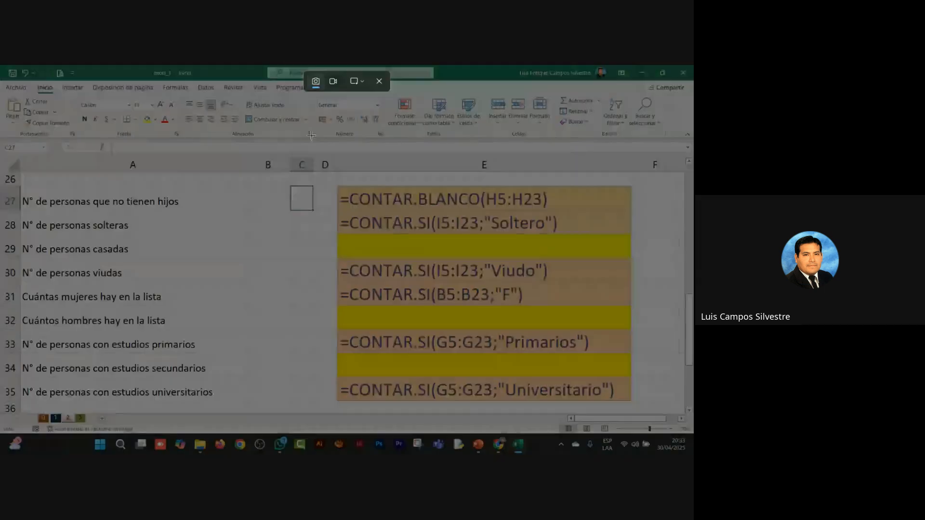
{"action": "left_click", "coordinate": [357, 81]}
{"action": "left_click", "coordinate": [375, 115]}
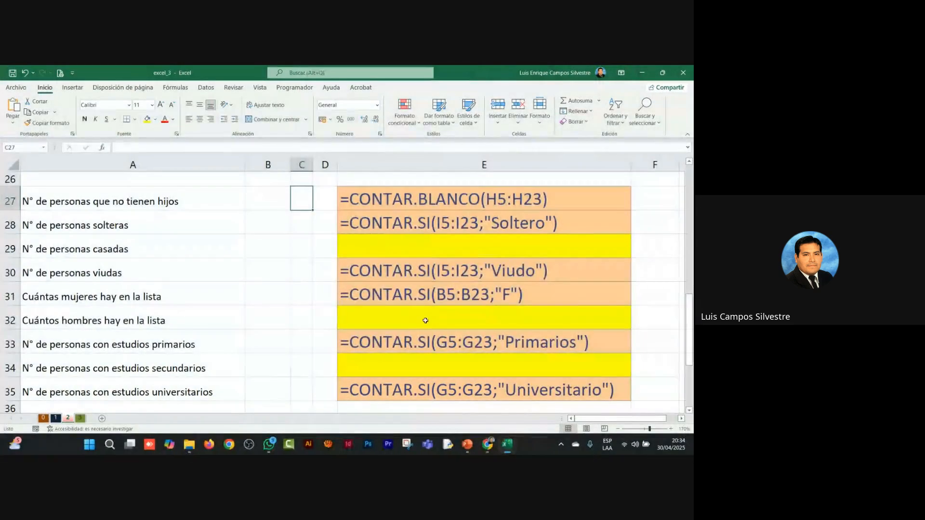
Step: Switch to WhatsApp, send the screenshot to the G1 Herramientas Informáticas group, and dismiss the notification pop-up
{"action": "left_click", "coordinate": [281, 445]}
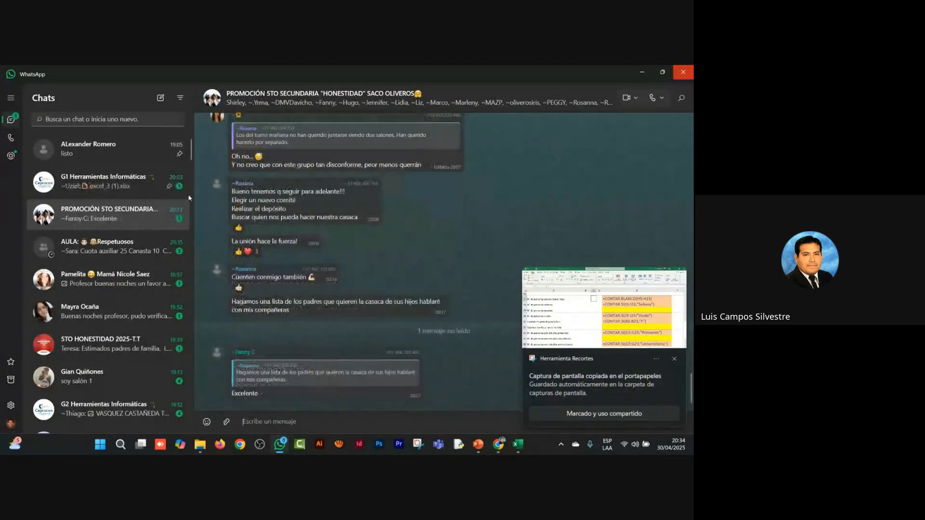
{"action": "left_click", "coordinate": [106, 182]}
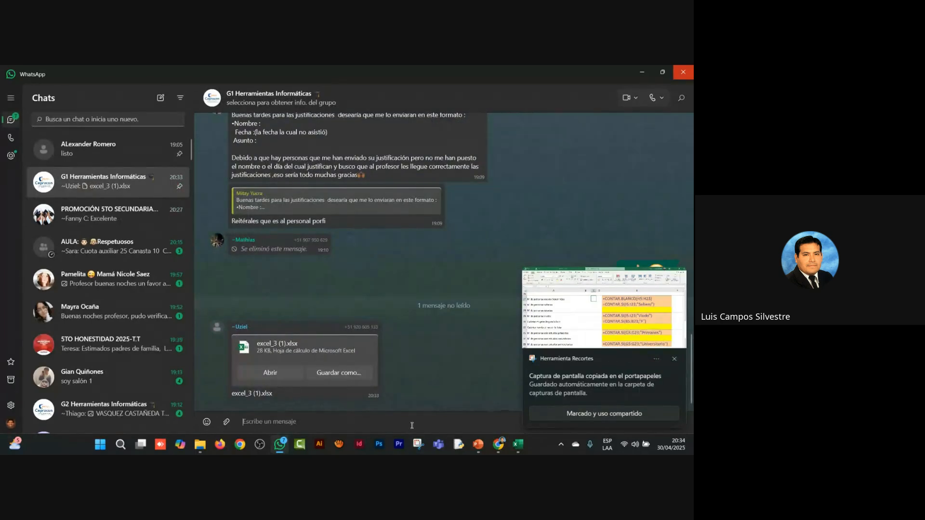
{"action": "key", "text": "ctrl+v"}
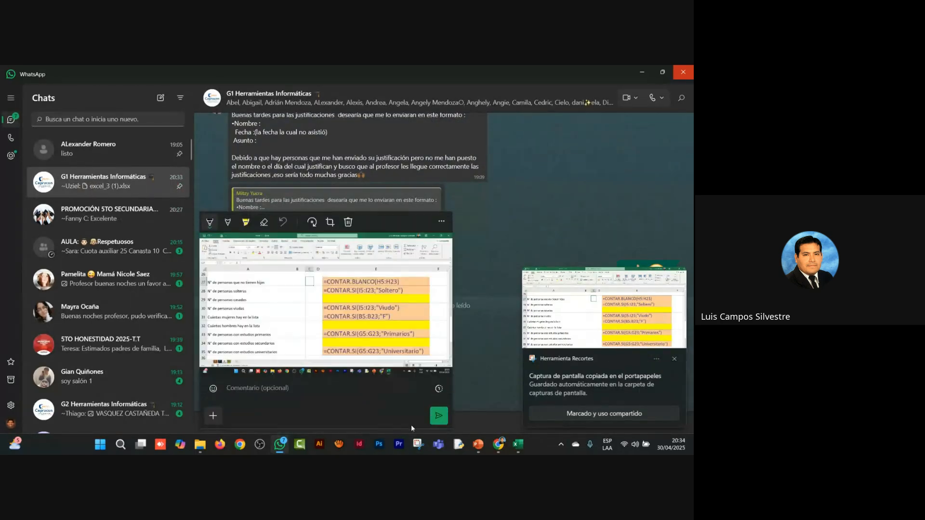
{"action": "key", "text": "Return"}
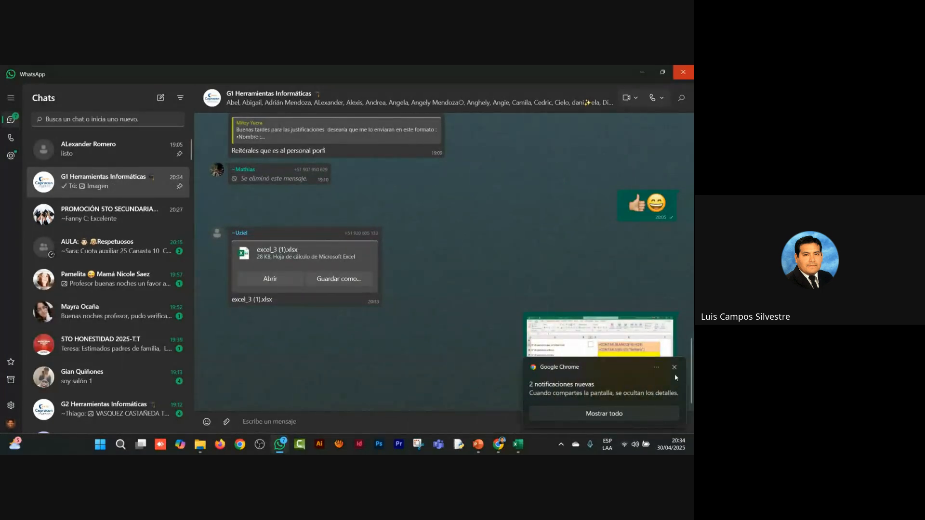
{"action": "left_click", "coordinate": [674, 367]}
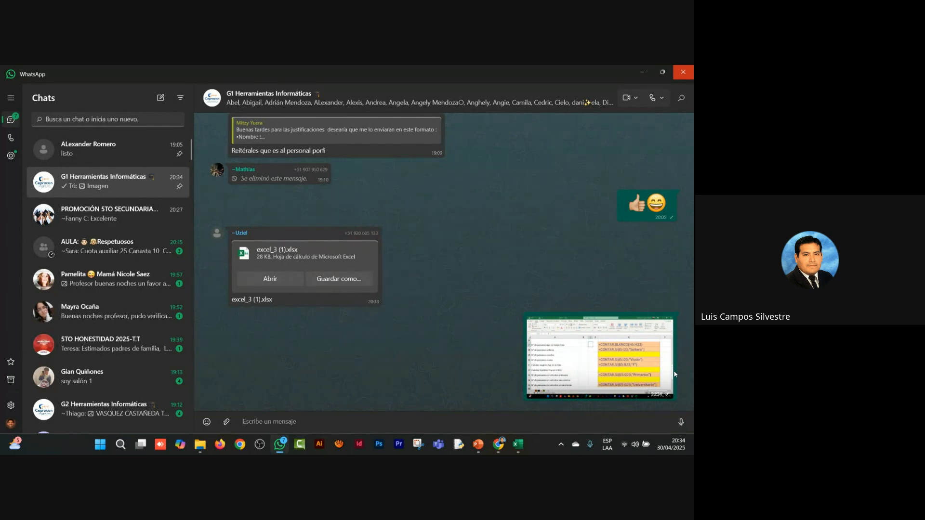
Step: Switch to the Google Meet call and open its screen presentation control
{"action": "mouse_move", "coordinate": [489, 437]}
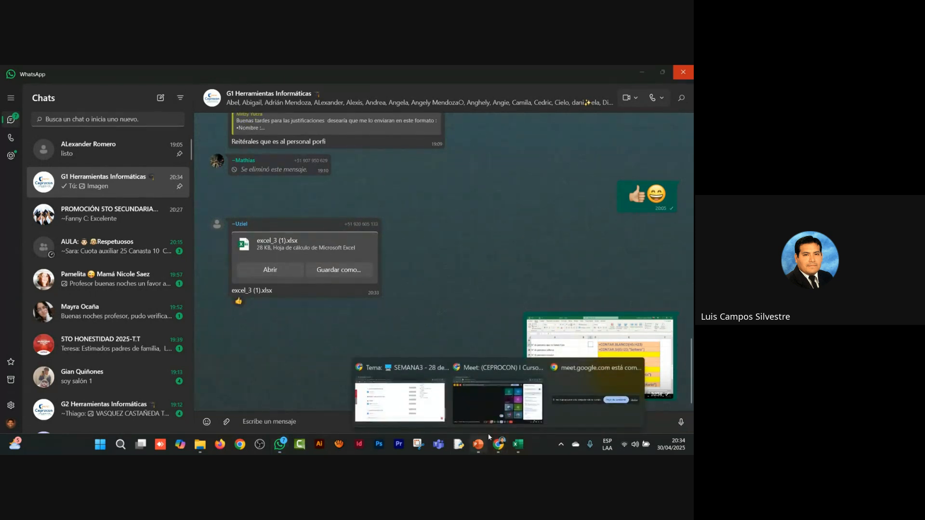
{"action": "left_click", "coordinate": [497, 402]}
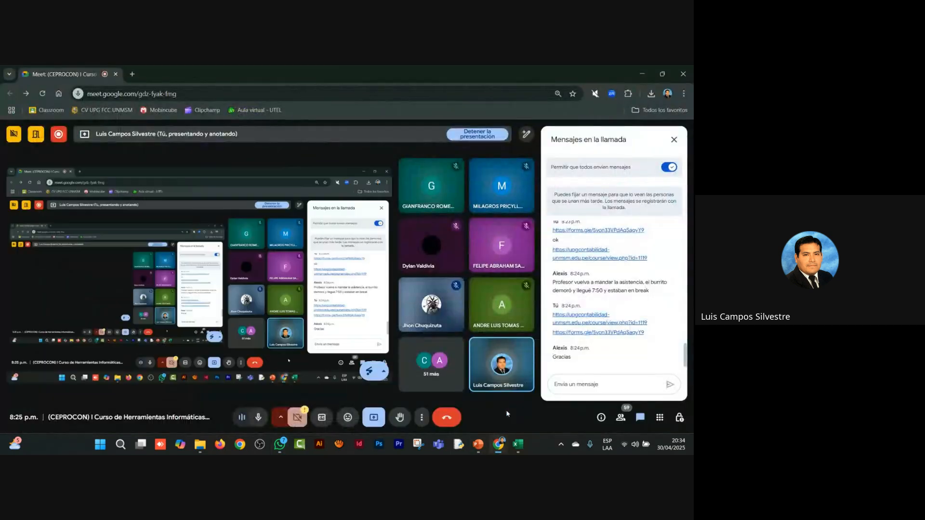
{"action": "left_click", "coordinate": [375, 419]}
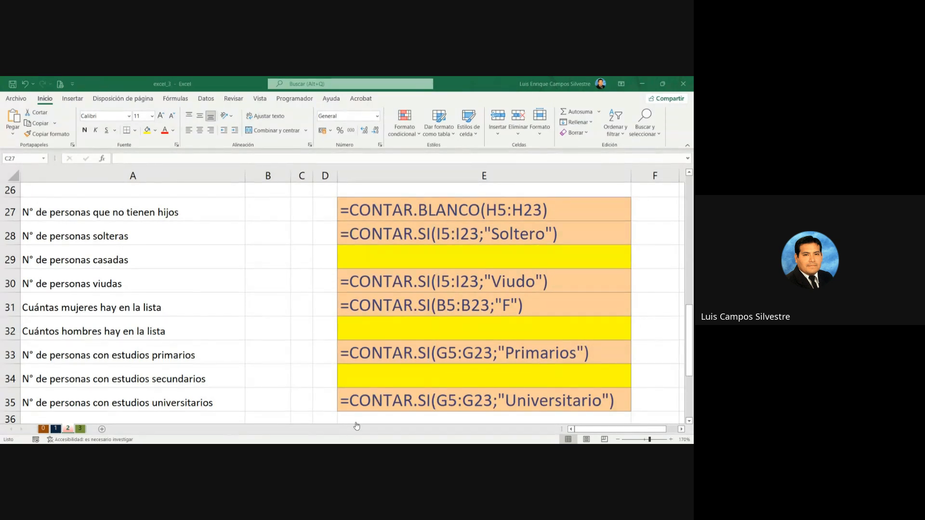
Step: Return to the excel_3 workbook and increase the font size of the answer cells E37:E39 to 18
{"action": "left_click", "coordinate": [505, 439]}
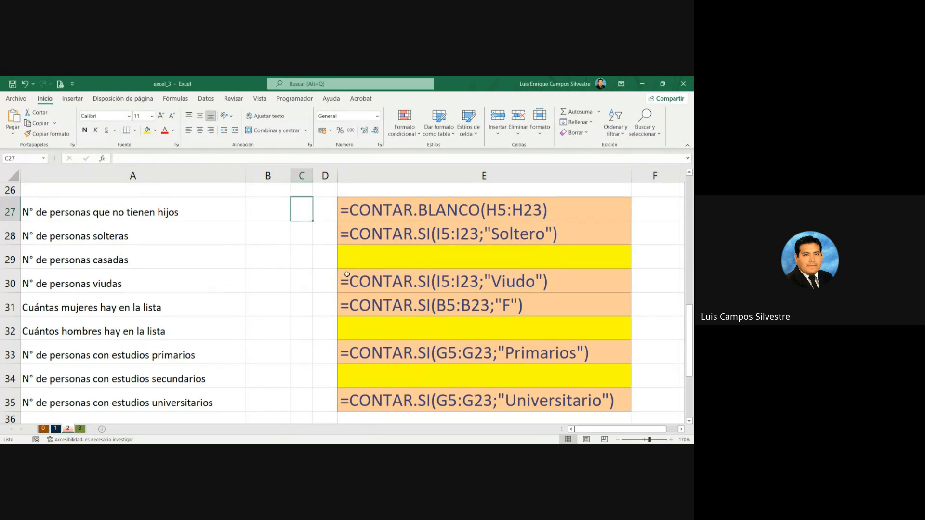
{"action": "scroll", "coordinate": [332, 275], "scroll_direction": "down", "scroll_amount": 3}
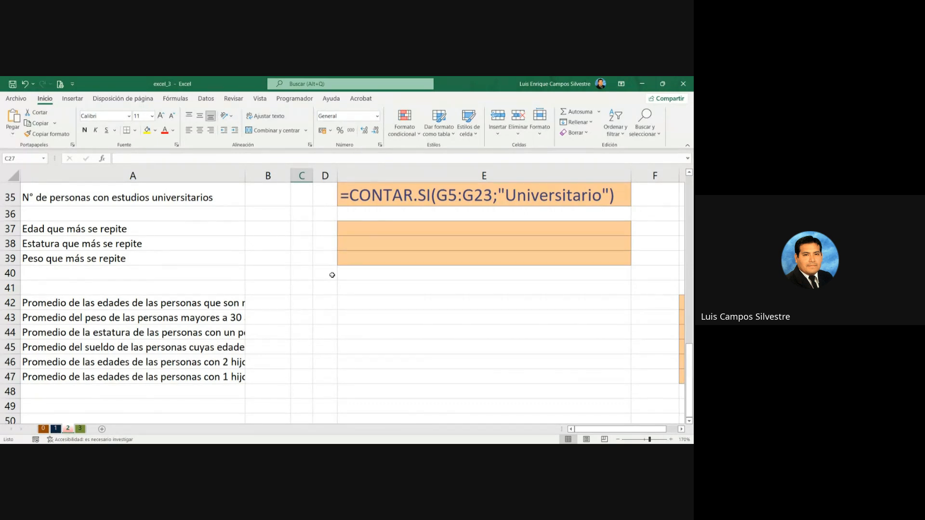
{"action": "left_click_drag", "start_coordinate": [447, 226], "coordinate": [429, 258]}
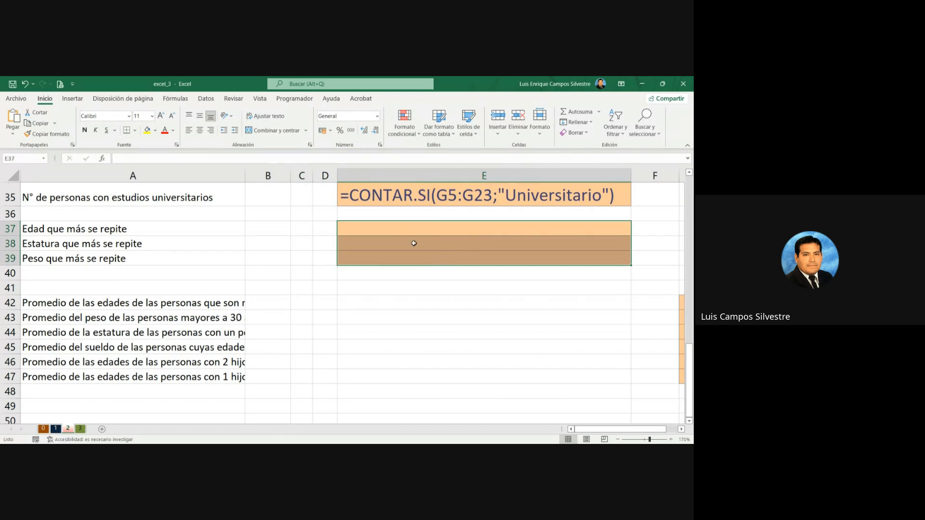
{"action": "left_click", "coordinate": [161, 115]}
{"action": "left_click", "coordinate": [161, 115]}
{"action": "left_click", "coordinate": [161, 115]}
{"action": "left_click", "coordinate": [161, 115]}
Step: Start a MODA.UNO formula in E37, the answer cell for the most repeated age
{"action": "left_click", "coordinate": [351, 239]}
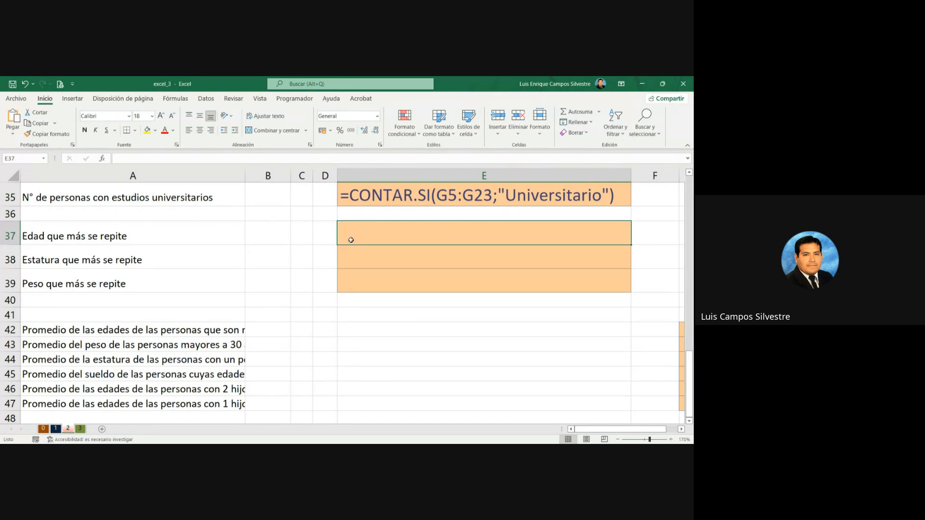
{"action": "type", "text": "="}
{"action": "type", "text": "a"}
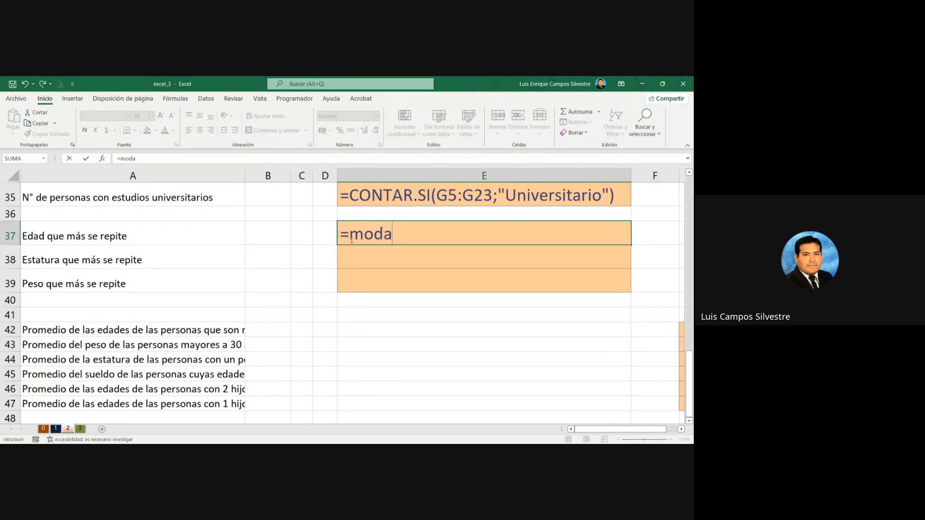
{"action": "key", "text": "BackSpace"}
{"action": "key", "text": "BackSpace"}
{"action": "key", "text": "BackSpace"}
{"action": "key", "text": "BackSpace"}
{"action": "type", "text": "MODA"}
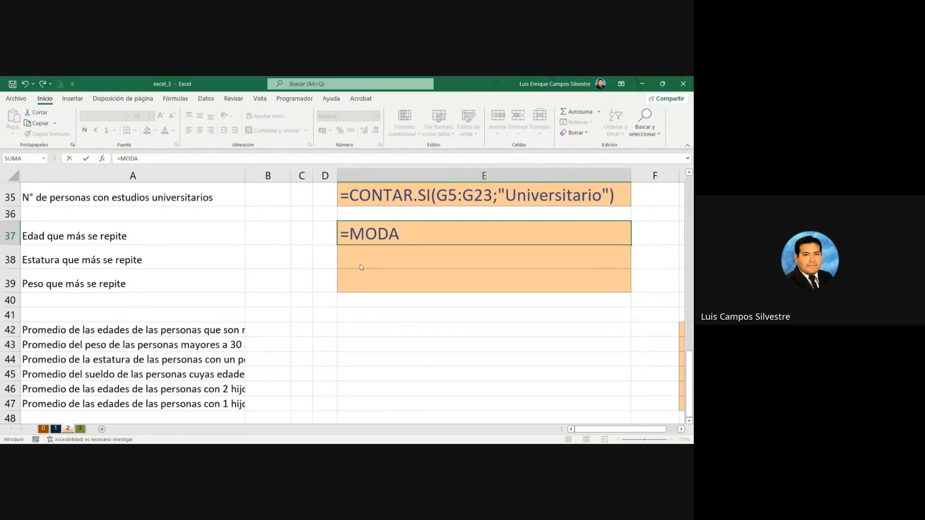
{"action": "type", "text": "("}
{"action": "key", "text": "BackSpace"}
{"action": "type", "text": ".UNO("}
Step: Set the Edad data C5:C23 as the range of the MODA.UNO formula and enter it in E37
{"action": "scroll", "coordinate": [359, 264], "scroll_direction": "up", "scroll_amount": 11}
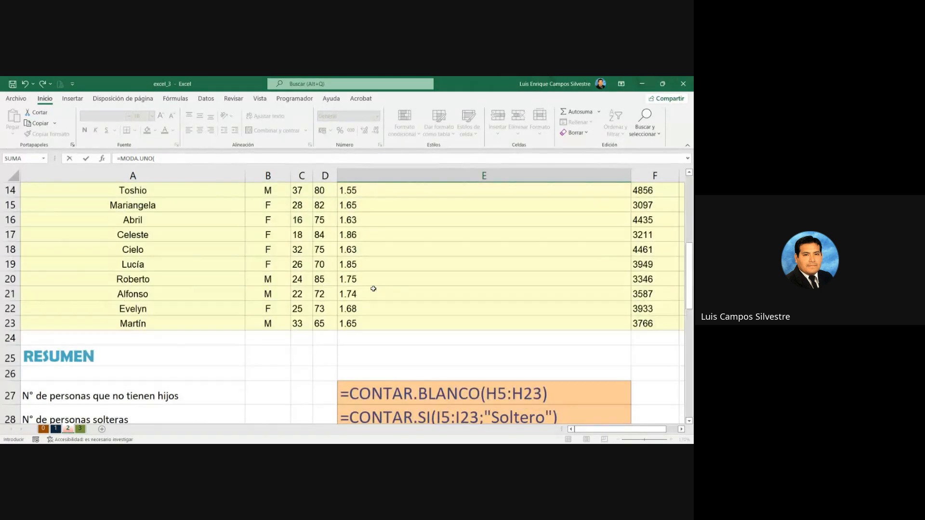
{"action": "left_click", "coordinate": [303, 262]}
{"action": "scroll", "coordinate": [298, 294], "scroll_direction": "down", "scroll_amount": 4}
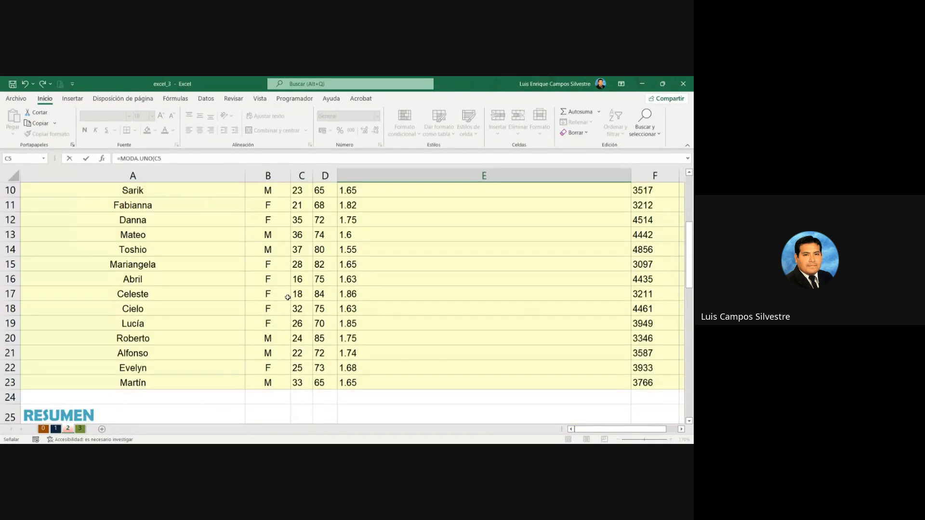
{"action": "left_click", "coordinate": [300, 338], "text": "shift"}
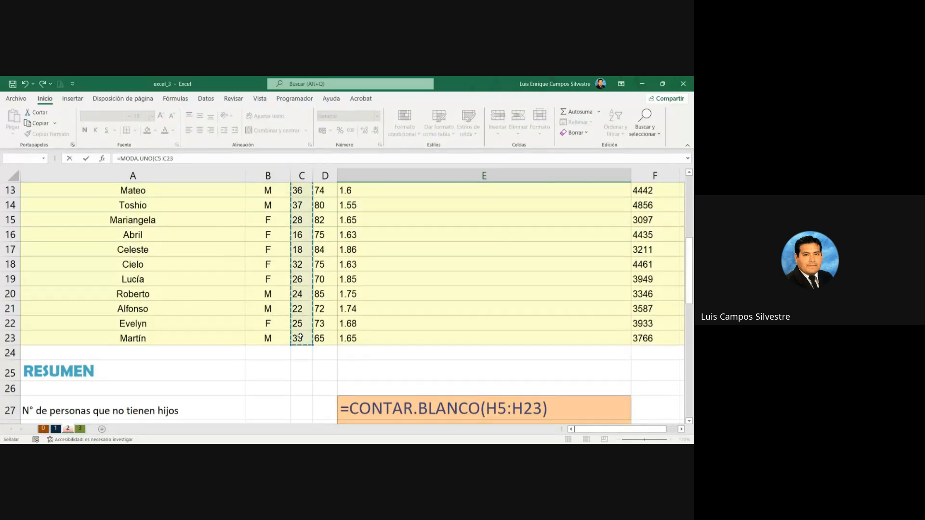
{"action": "scroll", "coordinate": [516, 380], "scroll_direction": "down", "scroll_amount": 6}
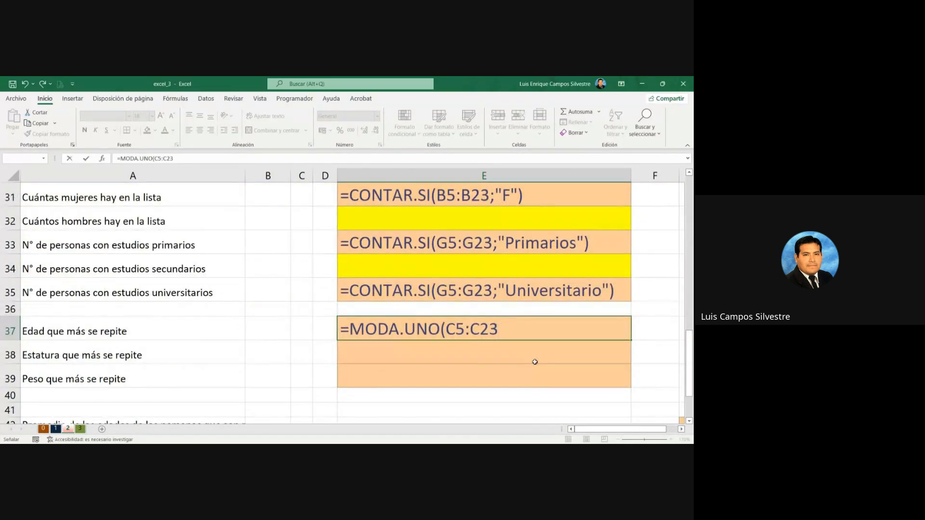
{"action": "type", "text": ")"}
{"action": "key", "text": "Return"}
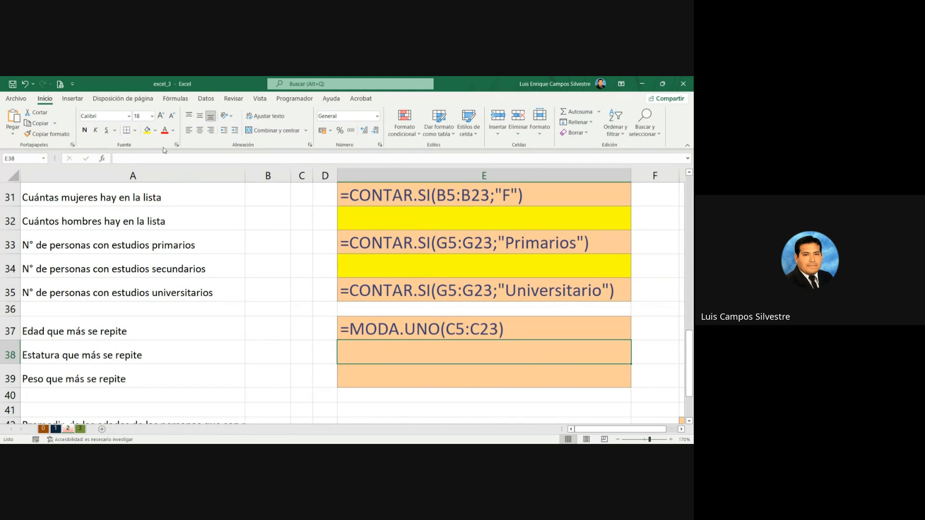
Step: Highlight E38 with yellow fill and start a MODA.UNO formula in E39, the answer cell for the most repeated weight
{"action": "left_click", "coordinate": [148, 131]}
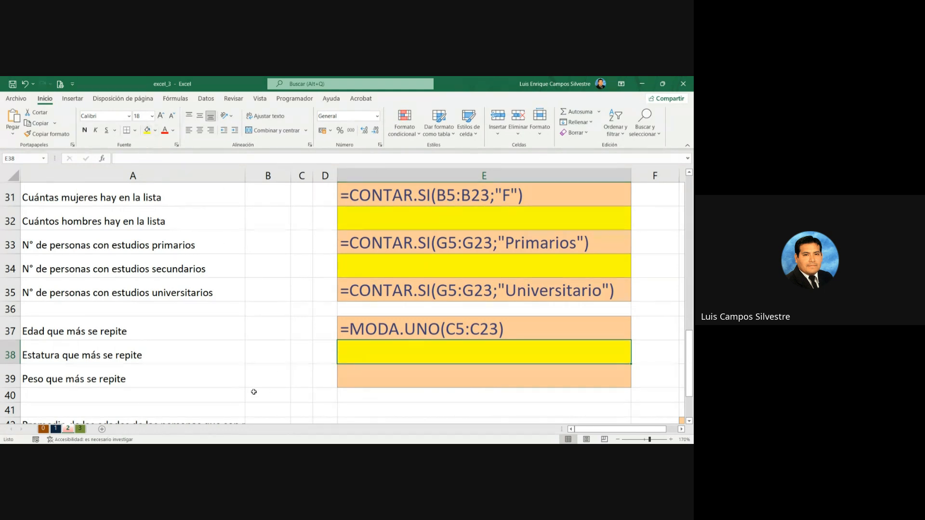
{"action": "left_click", "coordinate": [416, 383]}
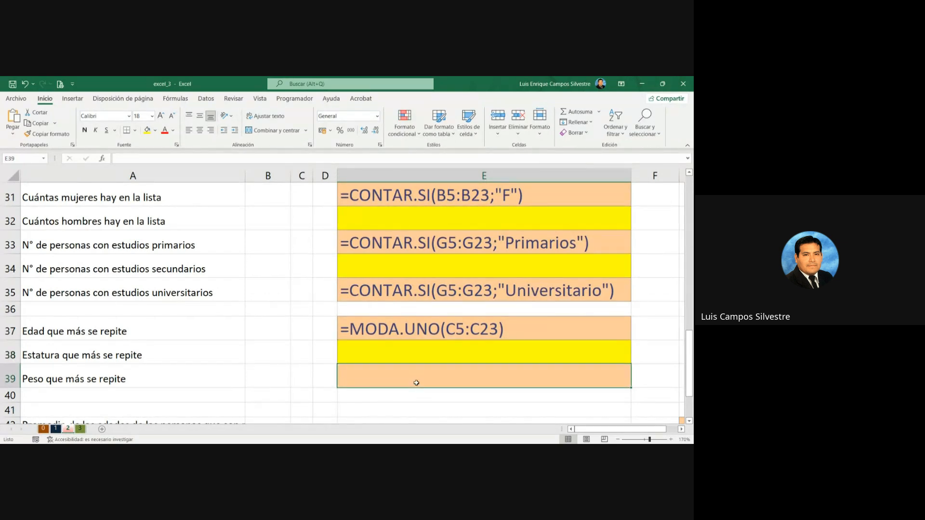
{"action": "type", "text": "=MODA.UNO("}
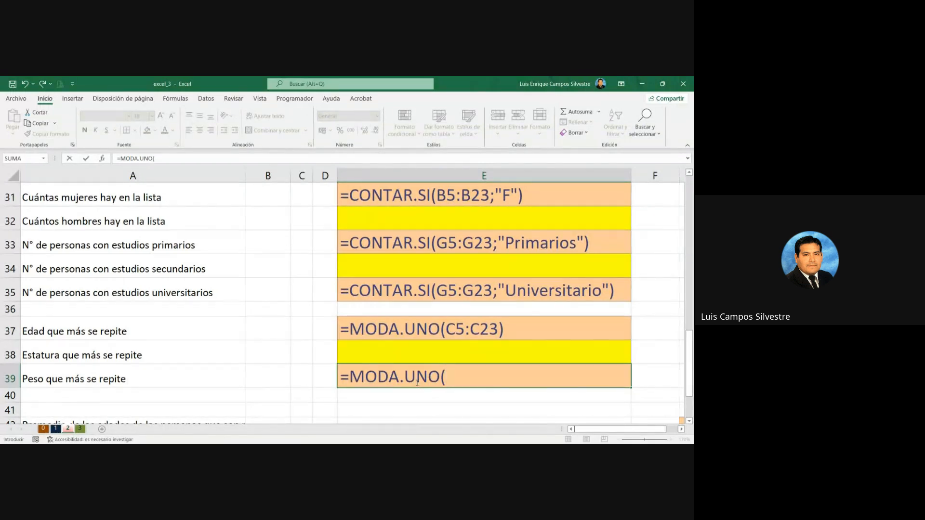
Step: Set the weight data D5:D23 as the range of the MODA.UNO formula and enter it in E39
{"action": "scroll", "coordinate": [303, 378], "scroll_direction": "up", "scroll_amount": 10}
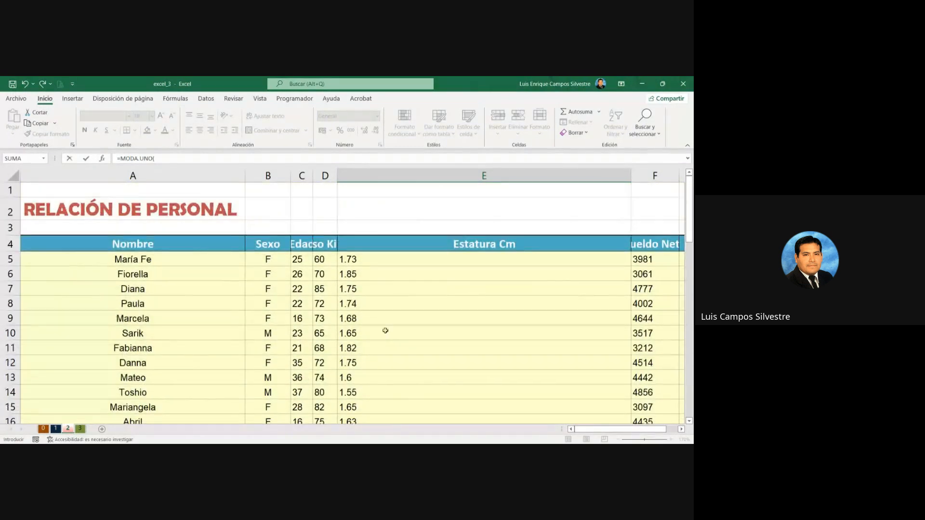
{"action": "left_click", "coordinate": [409, 258]}
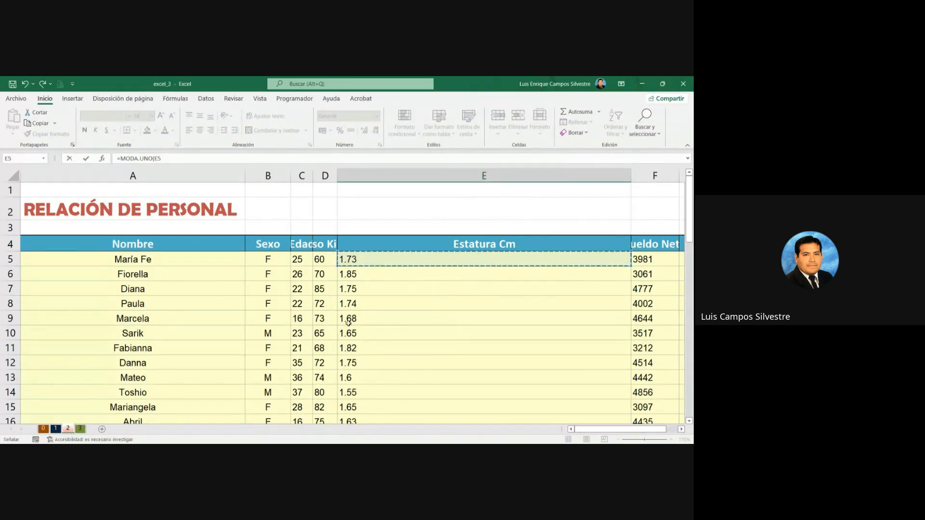
{"action": "left_click_drag", "start_coordinate": [327, 254], "coordinate": [321, 352]}
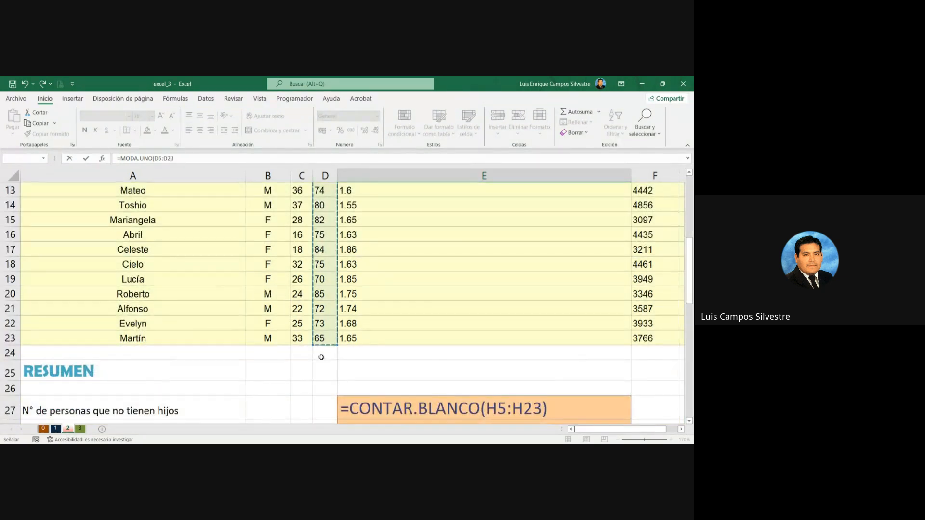
{"action": "scroll", "coordinate": [321, 352], "scroll_direction": "up", "scroll_amount": 4}
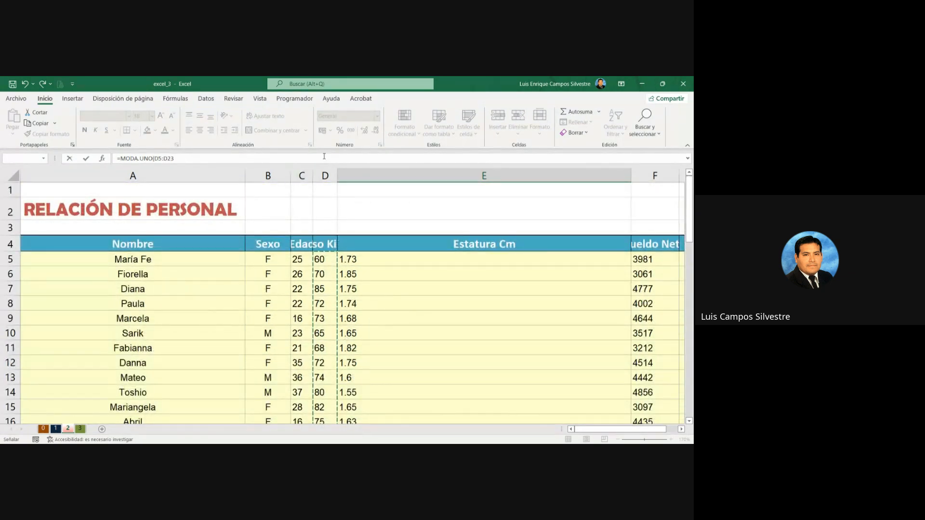
{"action": "left_click", "coordinate": [323, 157]}
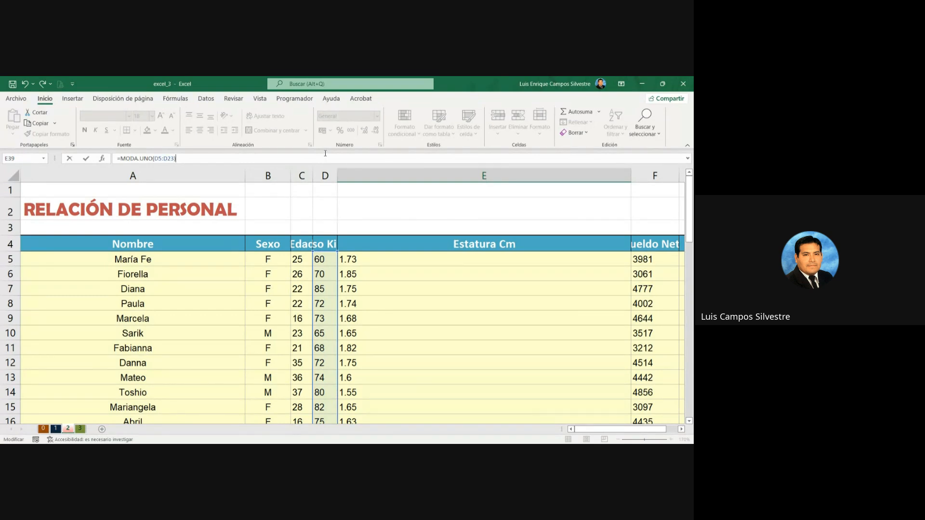
{"action": "type", "text": ")"}
{"action": "key", "text": "Return"}
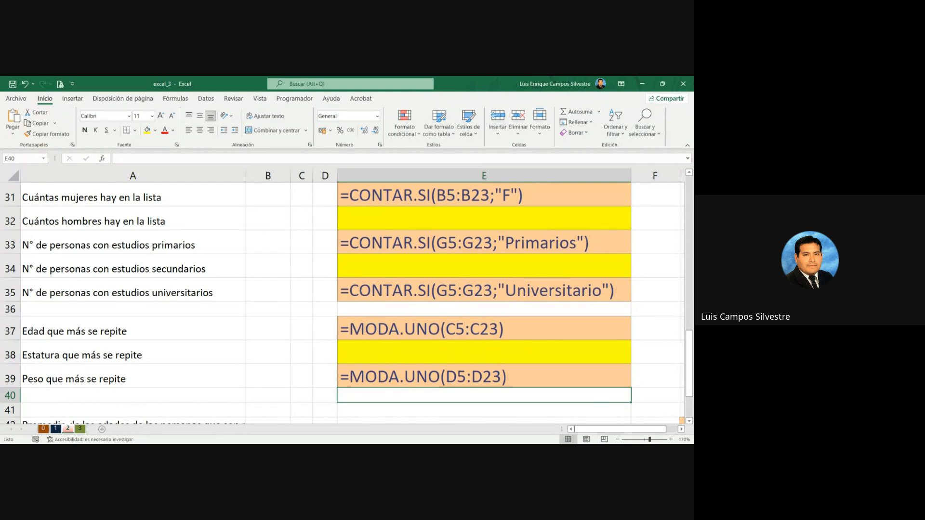
Step: Increase the font size of cells E42:E47 to 16 and autofit column A so the Promedio questions fit
{"action": "left_click", "coordinate": [689, 421]}
{"action": "scroll", "coordinate": [690, 422], "scroll_direction": "down", "scroll_amount": 2}
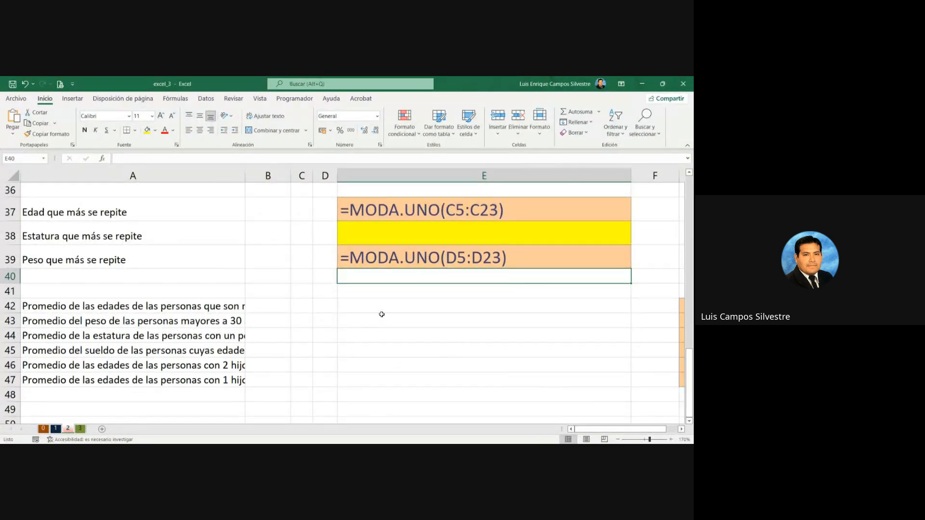
{"action": "left_click_drag", "start_coordinate": [358, 307], "coordinate": [370, 376]}
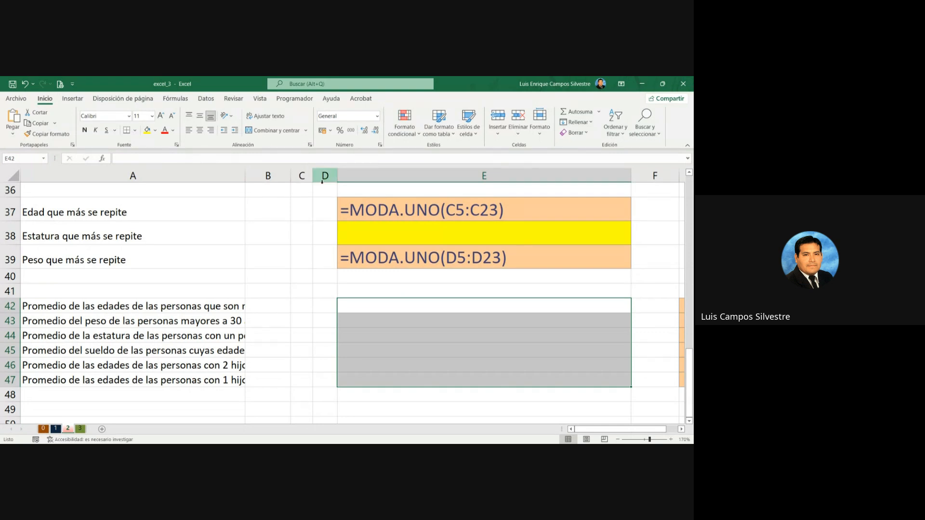
{"action": "left_click", "coordinate": [160, 116]}
{"action": "left_click", "coordinate": [161, 116]}
{"action": "left_click", "coordinate": [161, 116]}
{"action": "scroll", "coordinate": [310, 258], "scroll_direction": "down", "scroll_amount": 2}
{"action": "double_click", "coordinate": [246, 175]}
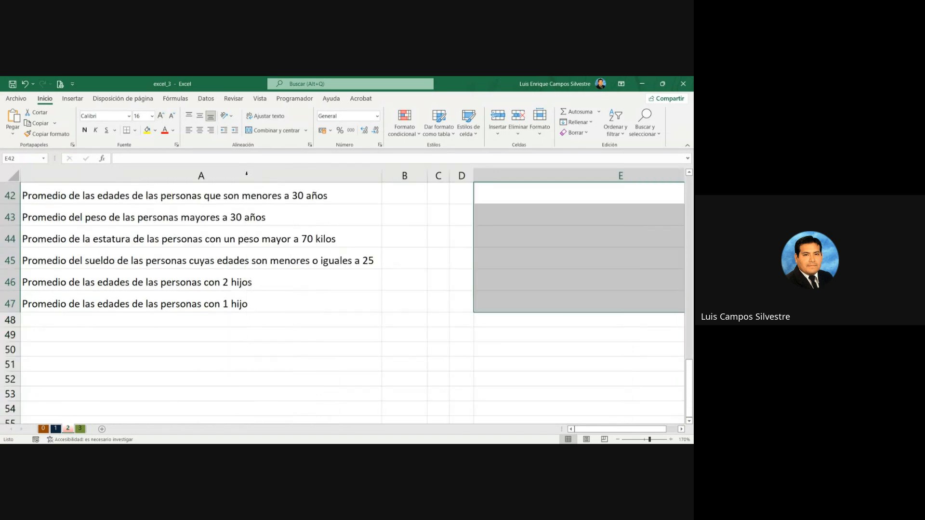
Step: Highlight the average answer cells E42:E47 with yellow fill
{"action": "scroll", "coordinate": [491, 263], "scroll_direction": "up", "scroll_amount": 1}
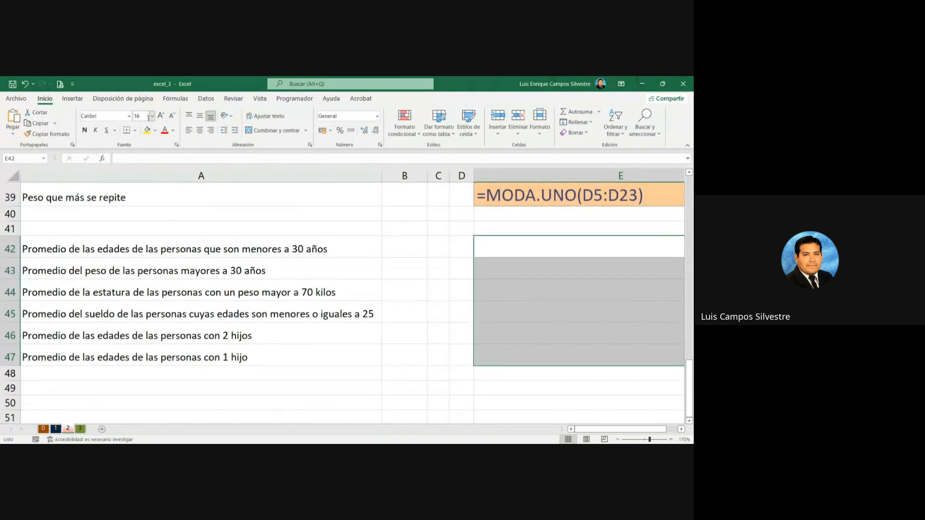
{"action": "left_click", "coordinate": [147, 130]}
{"action": "scroll", "coordinate": [344, 264], "scroll_direction": "right", "scroll_amount": 2}
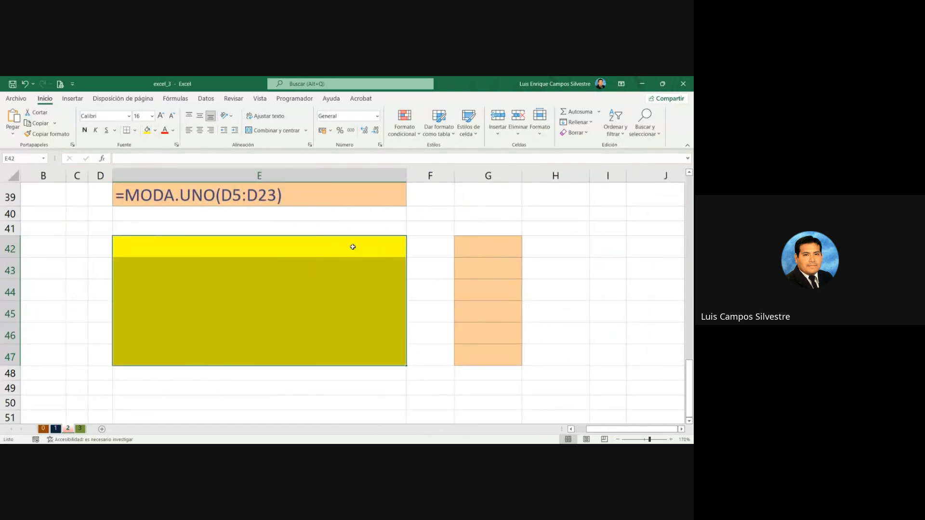
{"action": "left_click", "coordinate": [353, 247]}
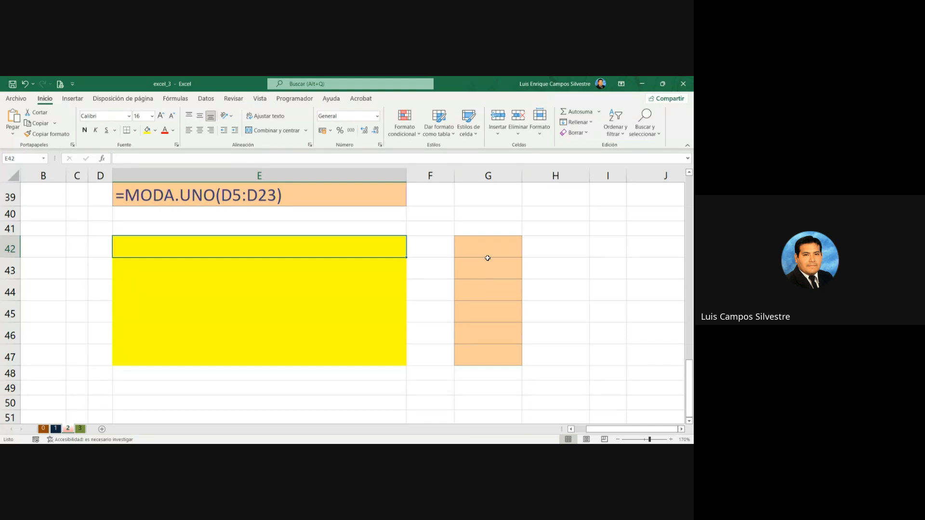
Step: Start a PROMEDIO.SI formula in E42, the answer cell for the average age of people under 30
{"action": "key", "text": "alt+Tab"}
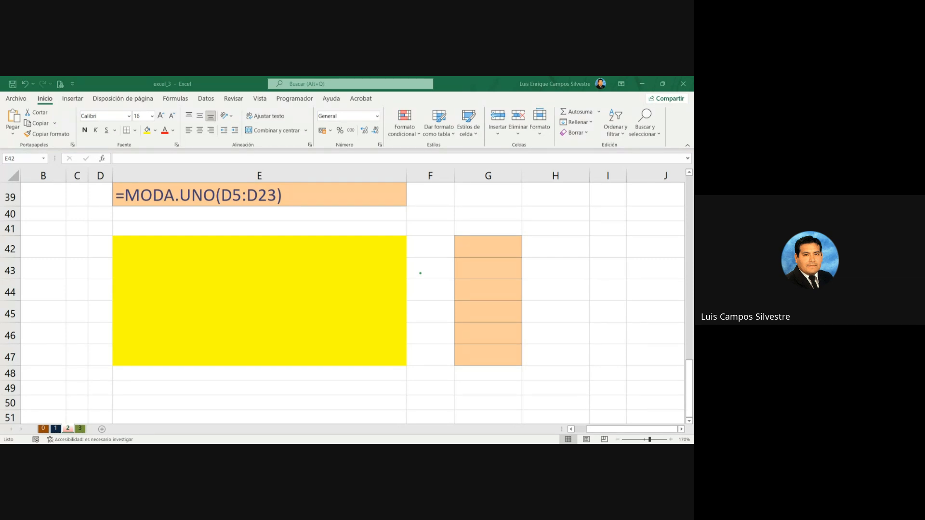
{"action": "key", "text": "Left"}
{"action": "key", "text": "Left"}
{"action": "key", "text": "Left"}
{"action": "key", "text": "Left"}
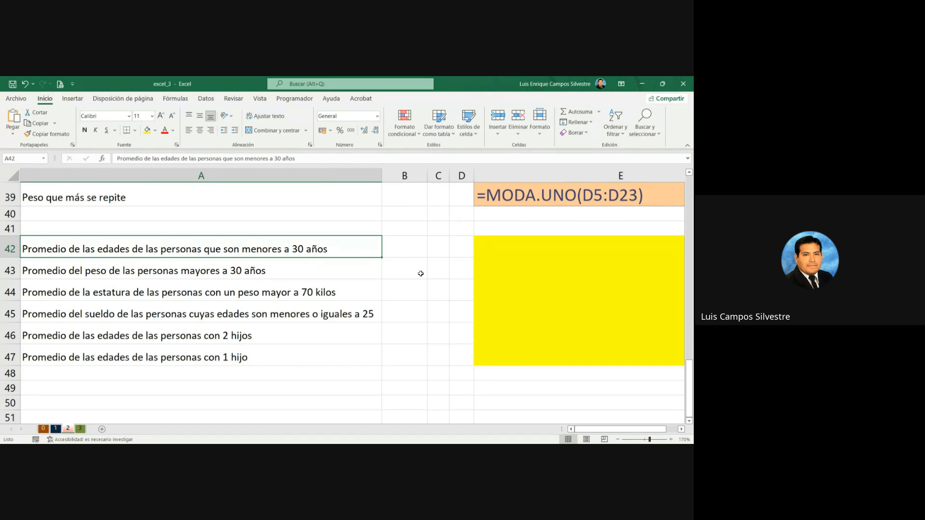
{"action": "left_click", "coordinate": [681, 429]}
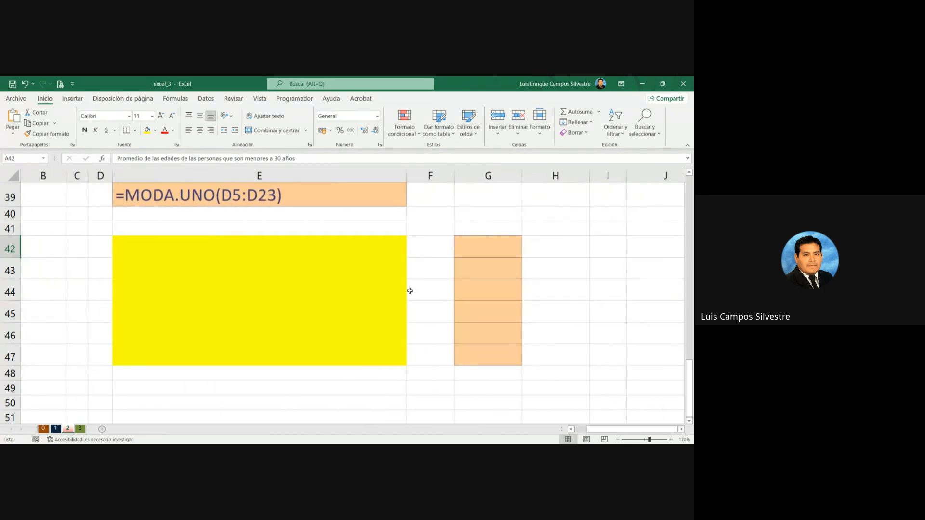
{"action": "left_click", "coordinate": [374, 245]}
{"action": "type", "text": "="}
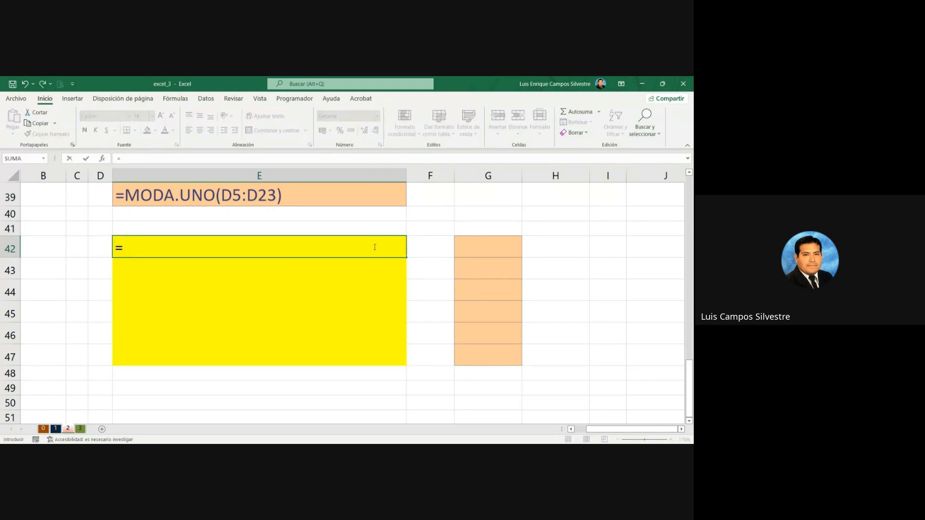
{"action": "type", "text": "PROMEDIO."}
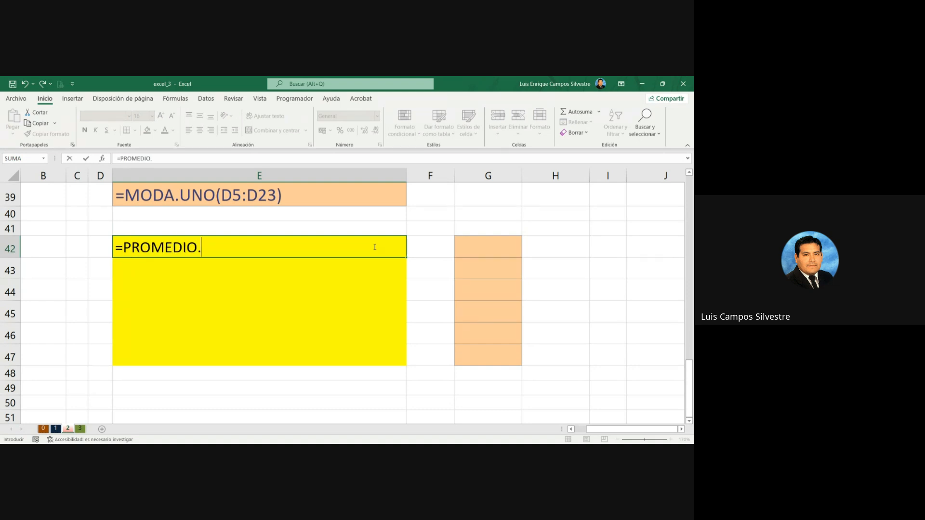
{"action": "type", "text": "SI("}
Step: Set the Edad data C5:C23 as the criteria range of the PROMEDIO.SI formula in E42
{"action": "left_click", "coordinate": [580, 429]}
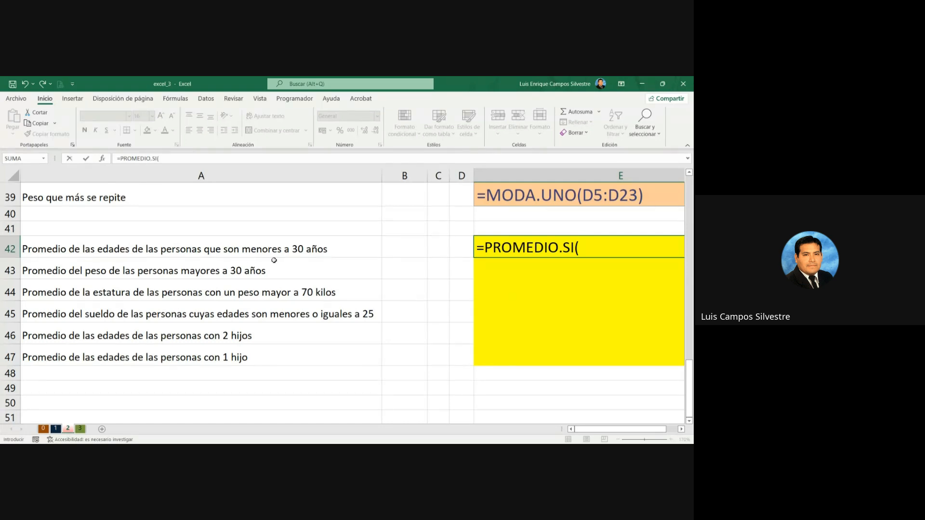
{"action": "scroll", "coordinate": [386, 289], "scroll_direction": "up", "scroll_amount": 11}
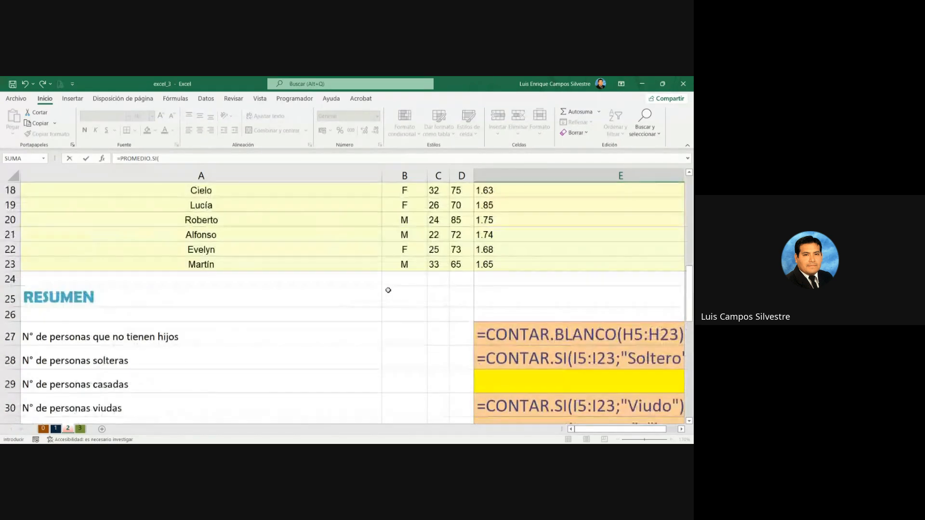
{"action": "scroll", "coordinate": [389, 295], "scroll_direction": "up", "scroll_amount": 2}
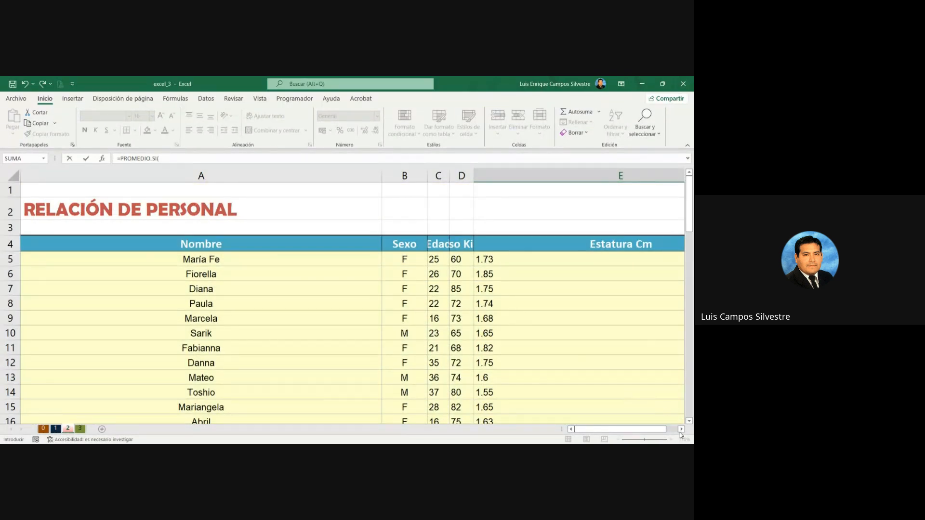
{"action": "left_click", "coordinate": [681, 429]}
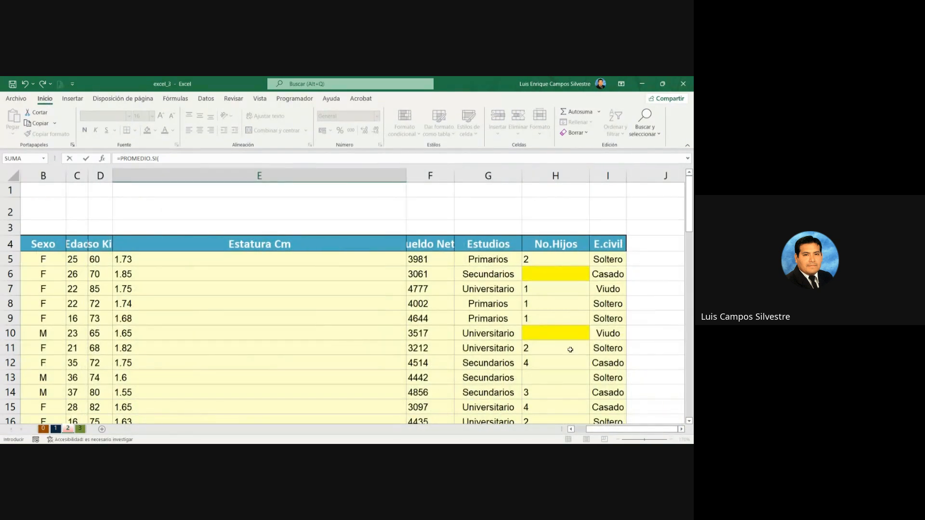
{"action": "scroll", "coordinate": [458, 319], "scroll_direction": "down", "scroll_amount": 11}
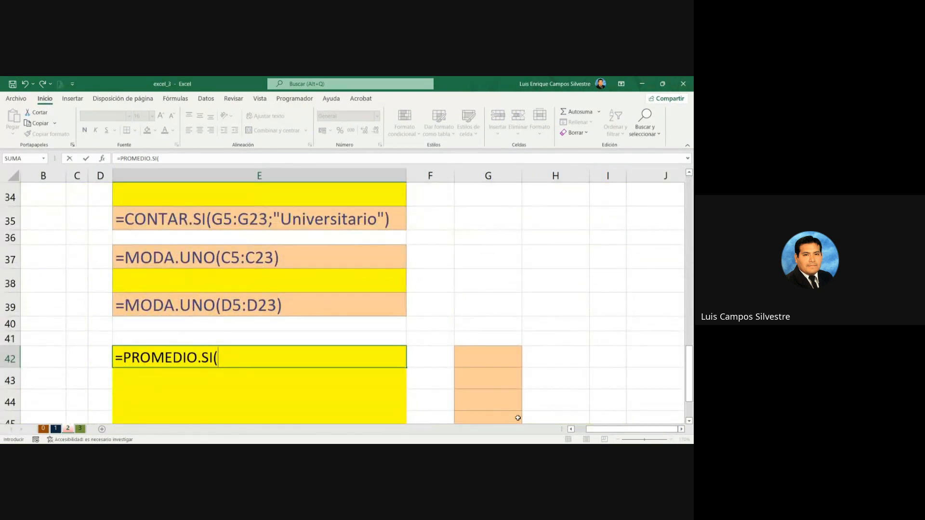
{"action": "left_click", "coordinate": [579, 429]}
{"action": "left_click", "coordinate": [580, 430]}
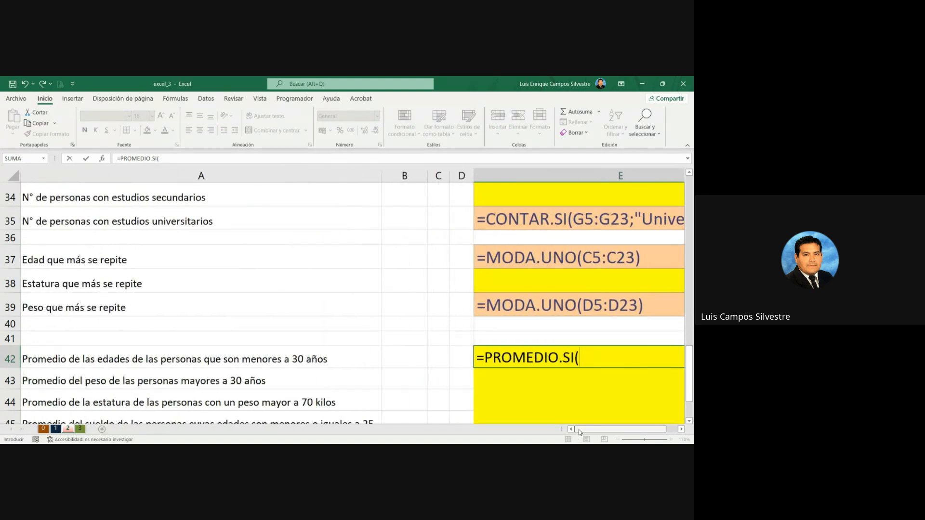
{"action": "scroll", "coordinate": [386, 290], "scroll_direction": "up", "scroll_amount": 6}
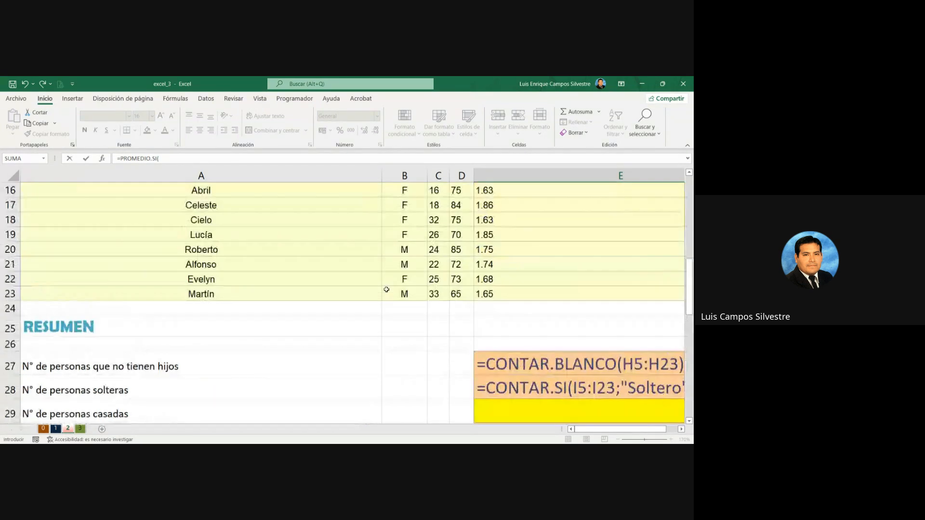
{"action": "scroll", "coordinate": [386, 289], "scroll_direction": "up", "scroll_amount": 5}
{"action": "left_click", "coordinate": [436, 262]}
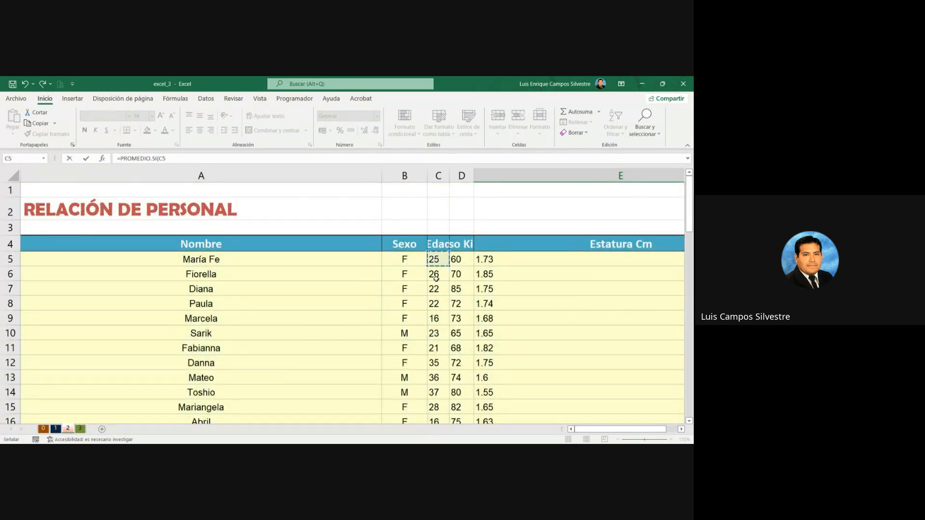
{"action": "scroll", "coordinate": [436, 271], "scroll_direction": "down", "scroll_amount": 5}
{"action": "left_click", "coordinate": [436, 295], "text": "shift"}
{"action": "scroll", "coordinate": [415, 330], "scroll_direction": "down", "scroll_amount": 6}
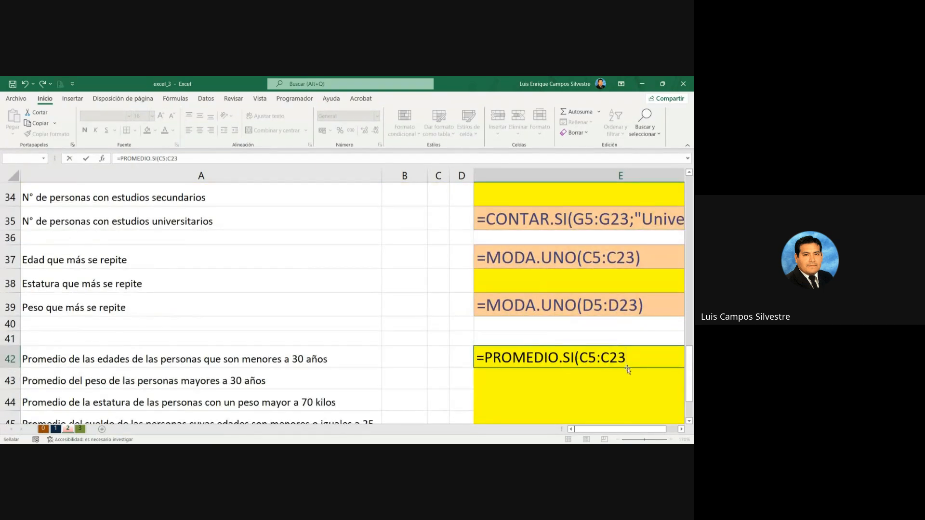
Step: Add a semicolon separator and an opening quotation mark to begin the criterion of the PROMEDIO.SI formula in E42
{"action": "type", "text": ";\""}
{"action": "left_click", "coordinate": [435, 405]}
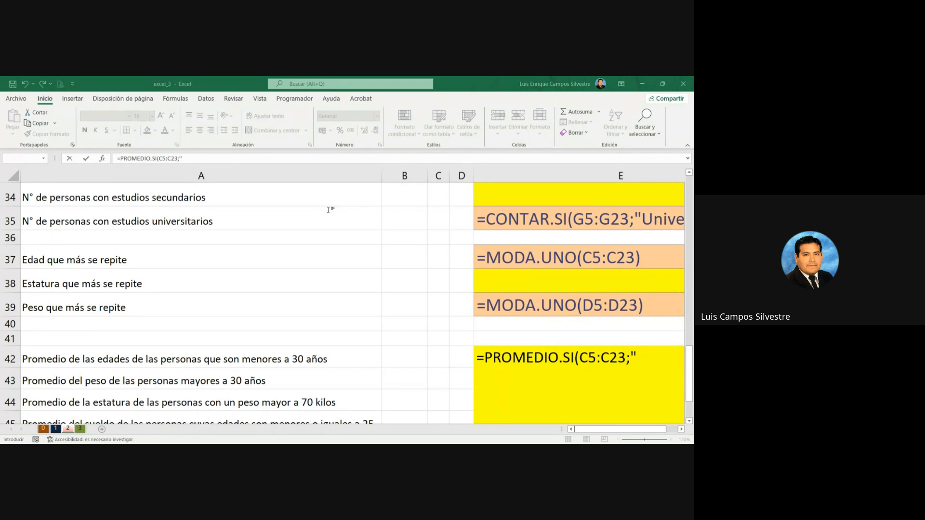
{"action": "key", "text": "alt+Tab"}
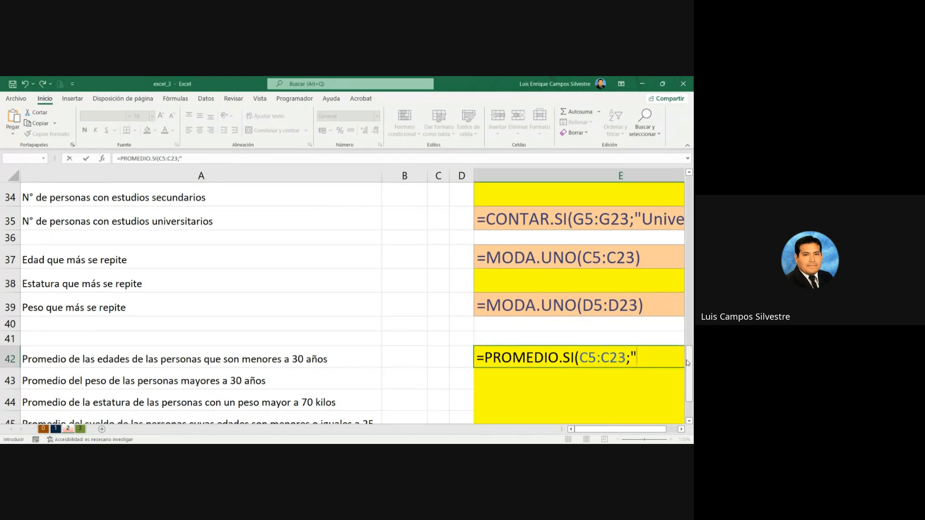
{"action": "type", "text": "<"}
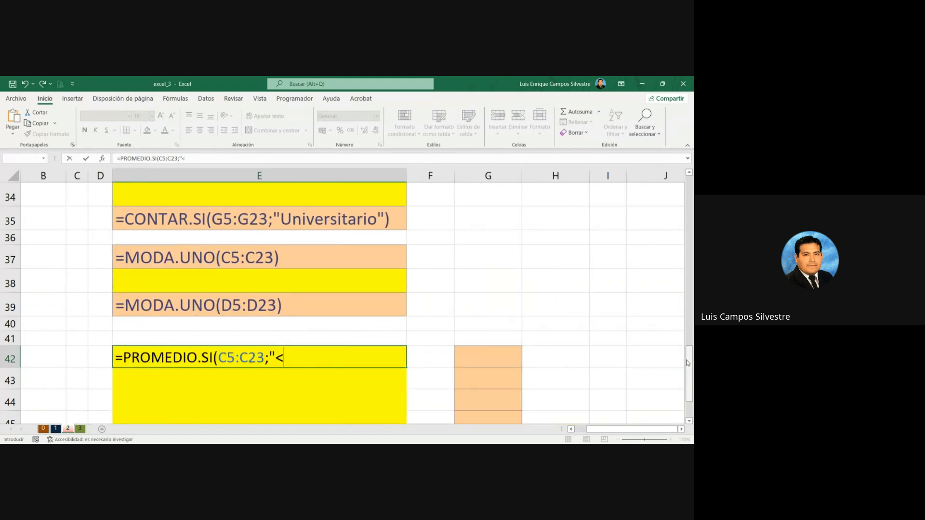
{"action": "scroll", "coordinate": [688, 362], "scroll_direction": "down", "scroll_amount": 3}
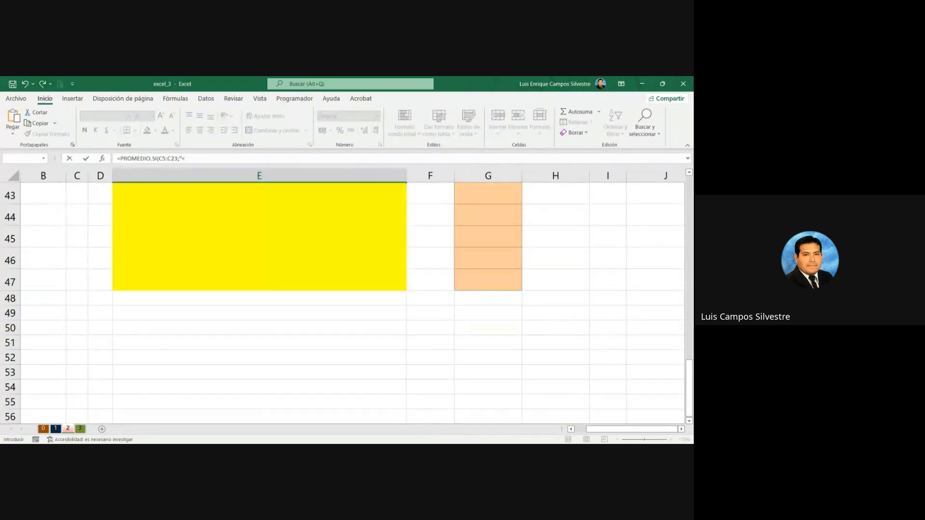
{"action": "scroll", "coordinate": [690, 419], "scroll_direction": "up", "scroll_amount": 2}
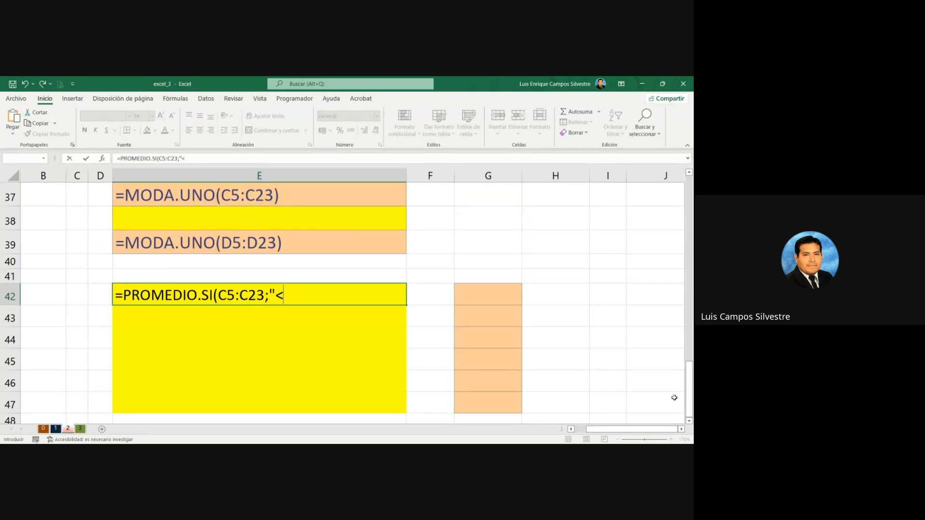
{"action": "scroll", "coordinate": [689, 423], "scroll_direction": "down", "scroll_amount": 2}
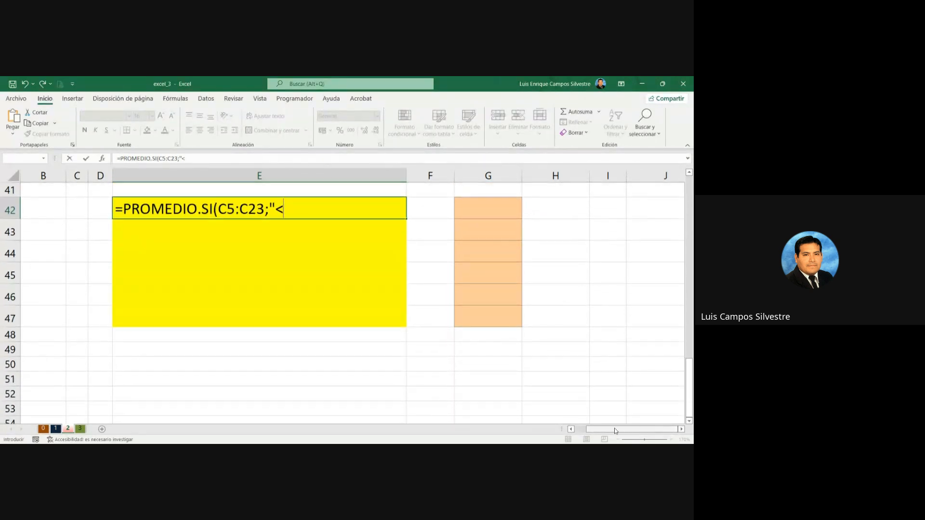
{"action": "left_click_drag", "start_coordinate": [619, 428], "coordinate": [586, 431]}
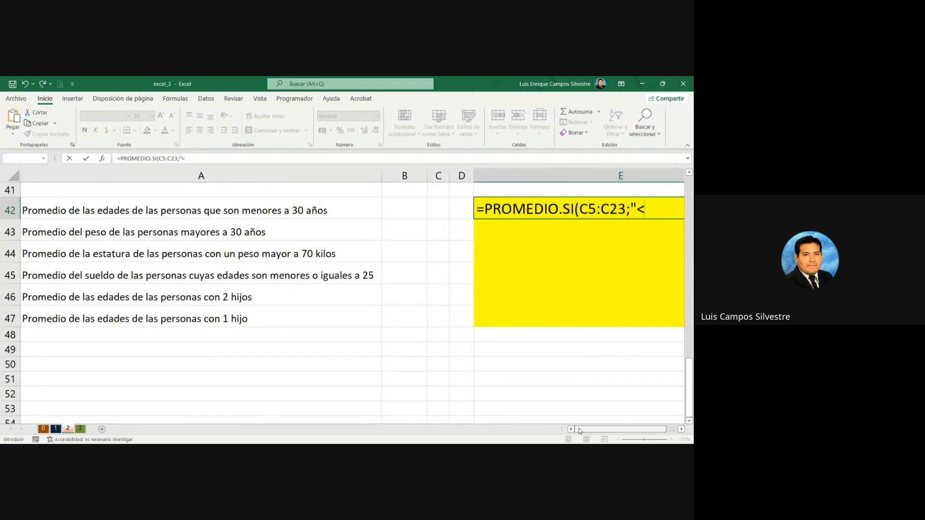
{"action": "type", "text": "30"}
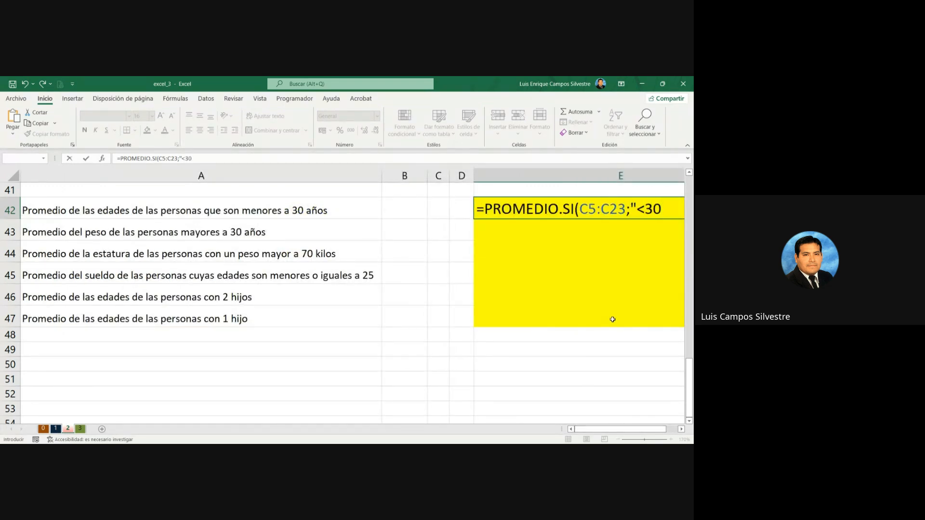
{"action": "key", "text": "BackSpace"}
{"action": "key", "text": "BackSpace"}
{"action": "key", "text": "BackSpace"}
{"action": "key", "text": "BackSpace"}
{"action": "type", "text": "<"}
{"action": "scroll", "coordinate": [612, 319], "scroll_direction": "right", "scroll_amount": 1}
{"action": "type", "text": "30"}
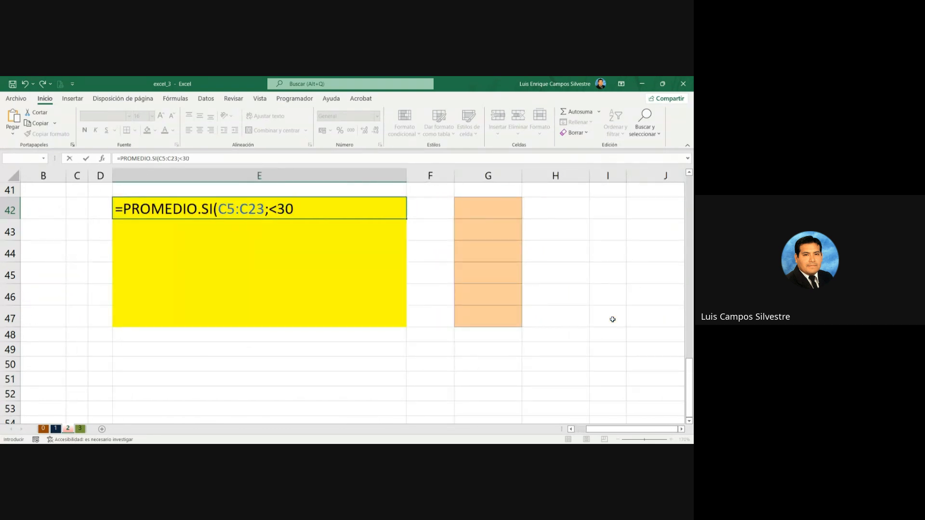
{"action": "type", "text": ";"}
{"action": "left_click", "coordinate": [269, 209]}
{"action": "type", "text": "\""}
{"action": "left_click", "coordinate": [298, 209]}
{"action": "type", "text": "\""}
{"action": "left_click", "coordinate": [571, 429]}
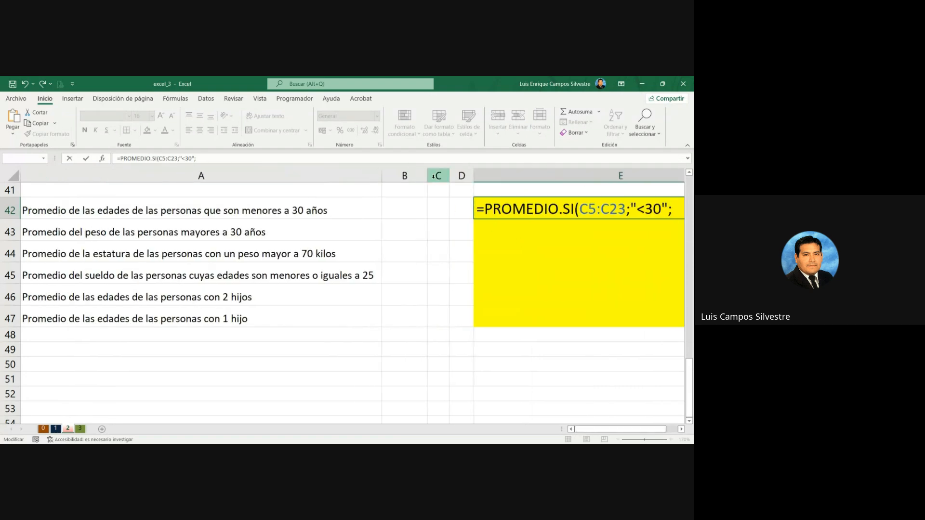
{"action": "left_click", "coordinate": [405, 176]}
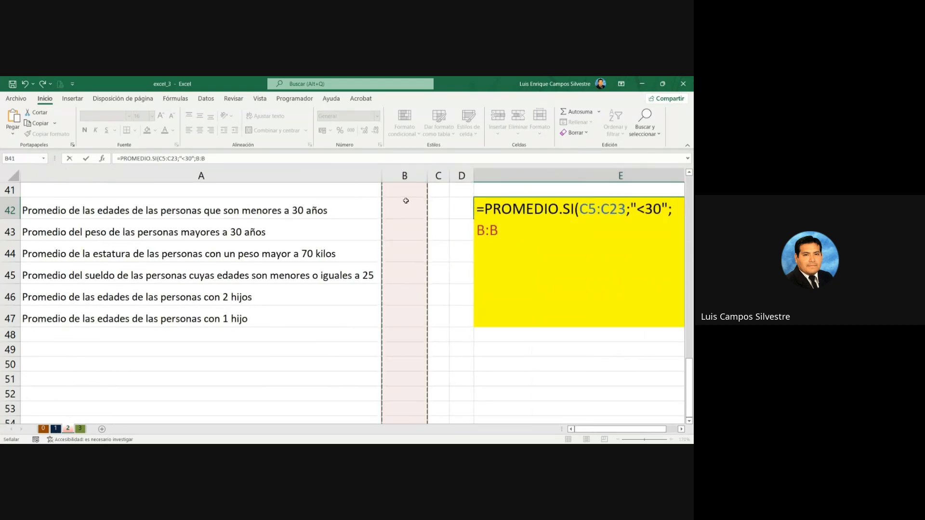
{"action": "key", "text": "Escape"}
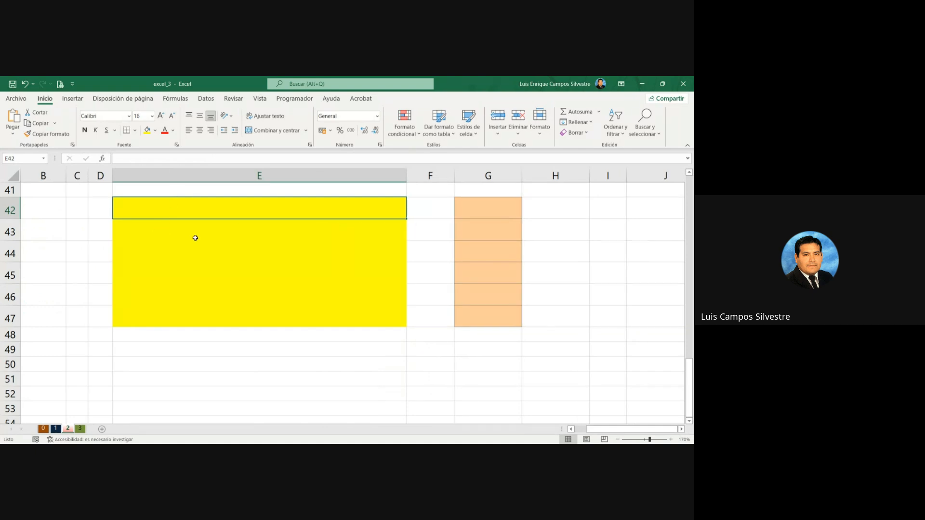
Step: Narrow column B to bring the yellow answer cells in column E closer to the questions in column A
{"action": "key", "text": "Home"}
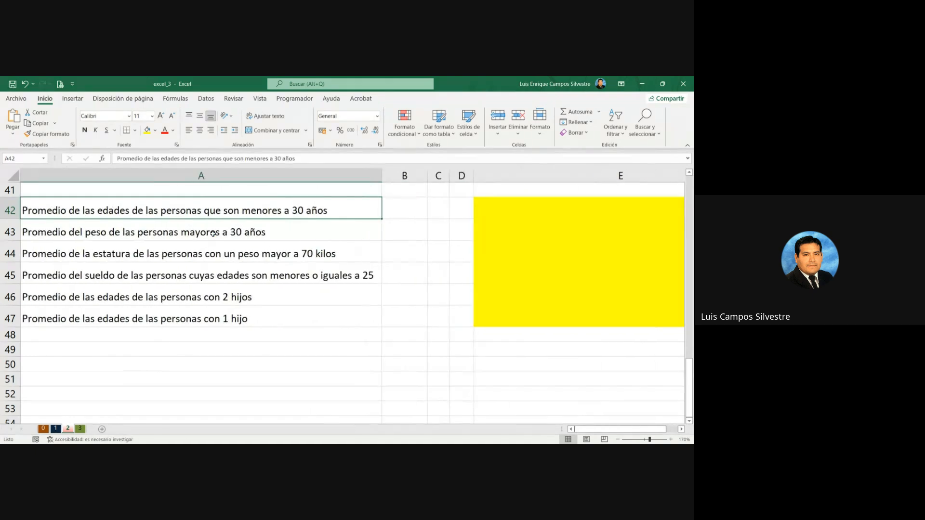
{"action": "left_click_drag", "start_coordinate": [426, 179], "coordinate": [398, 180]}
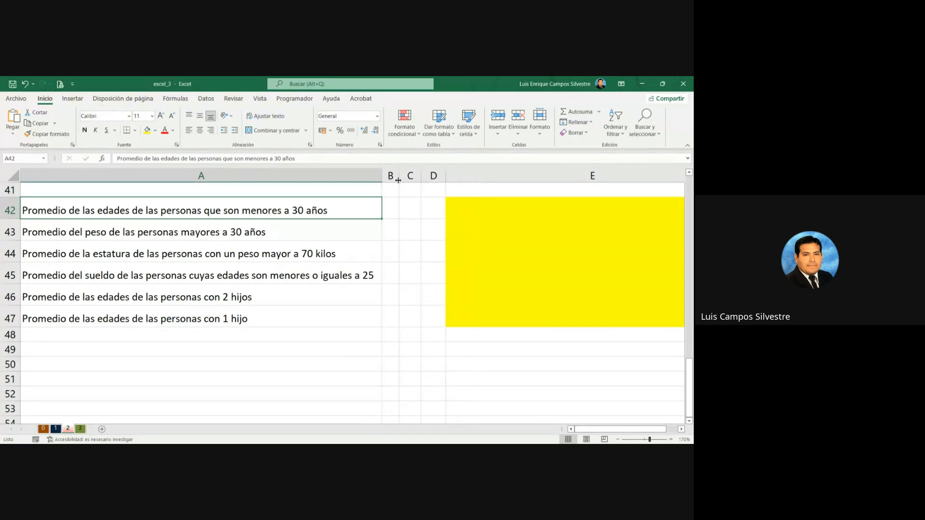
{"action": "left_click", "coordinate": [618, 439]}
{"action": "left_click", "coordinate": [618, 439]}
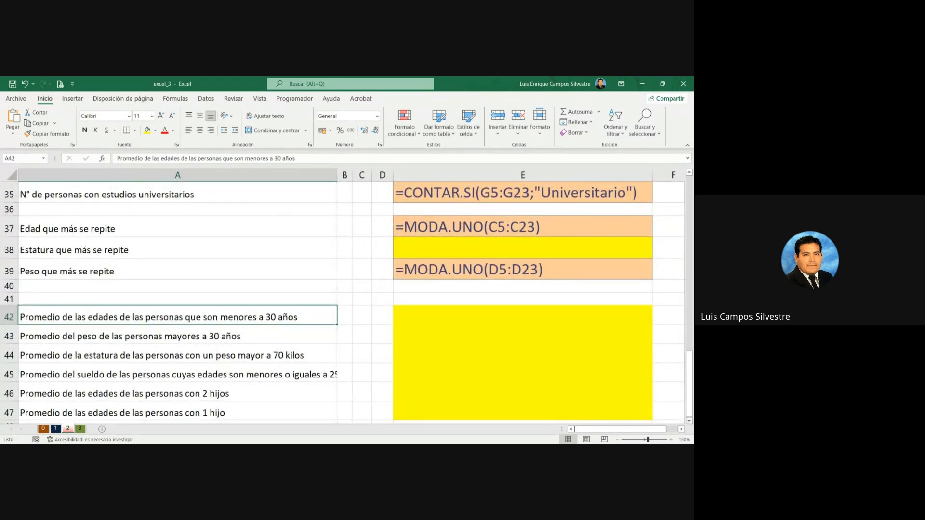
{"action": "left_click", "coordinate": [689, 421]}
{"action": "left_click", "coordinate": [689, 421]}
{"action": "left_click", "coordinate": [689, 421]}
{"action": "left_click", "coordinate": [689, 421]}
{"action": "left_click", "coordinate": [689, 421]}
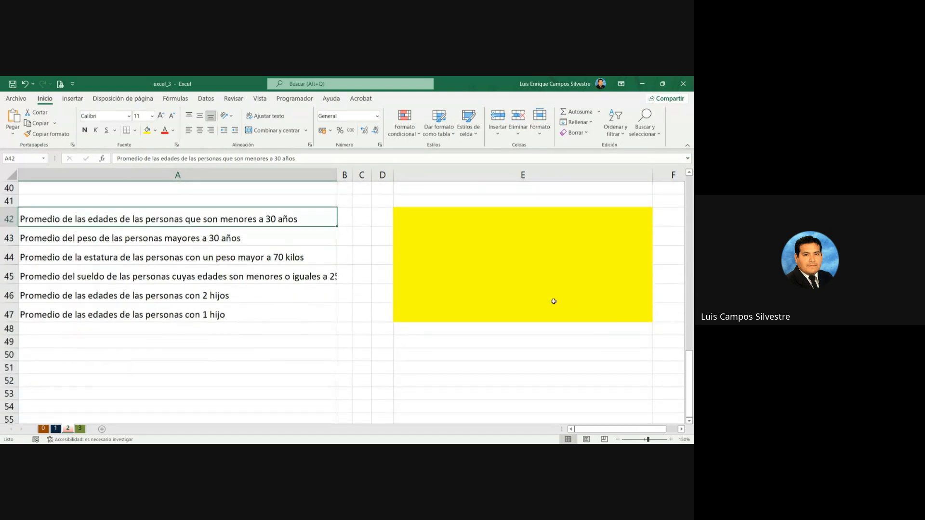
Step: Start a formula in E42, the answer cell for the average age of people under 30
{"action": "left_click", "coordinate": [461, 219]}
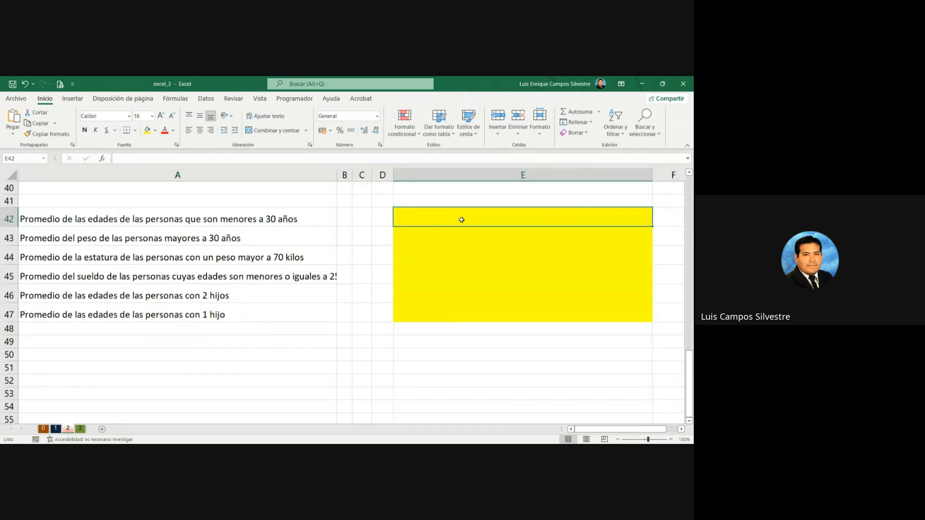
{"action": "type", "text": "="}
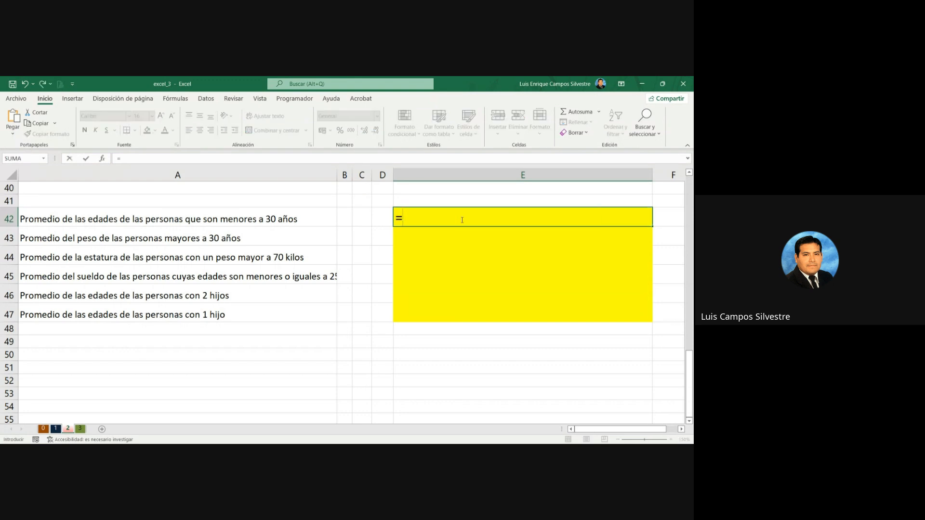
{"action": "type", "text": "CONTAR.SI"}
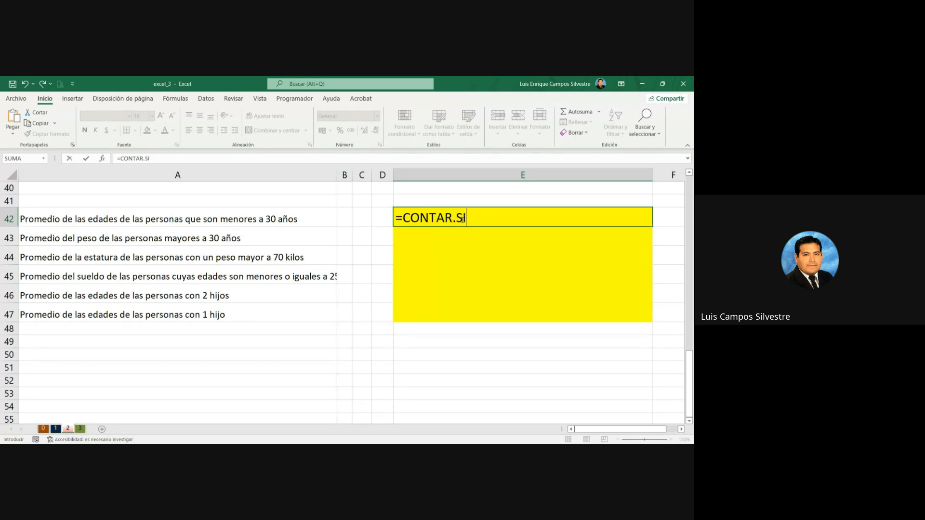
{"action": "type", "text": "("}
{"action": "key", "text": "BackSpace"}
{"action": "key", "text": "BackSpace"}
{"action": "key", "text": "BackSpace"}
{"action": "key", "text": "BackSpace"}
{"action": "key", "text": "BackSpace"}
{"action": "key", "text": "BackSpace"}
{"action": "key", "text": "BackSpace"}
{"action": "key", "text": "BackSpace"}
{"action": "key", "text": "BackSpace"}
{"action": "key", "text": "BackSpace"}
Step: Use the PROMEDIO.SI function in E42 with the Edad data C5:C23 as its range
{"action": "type", "text": "PROMEDIO"}
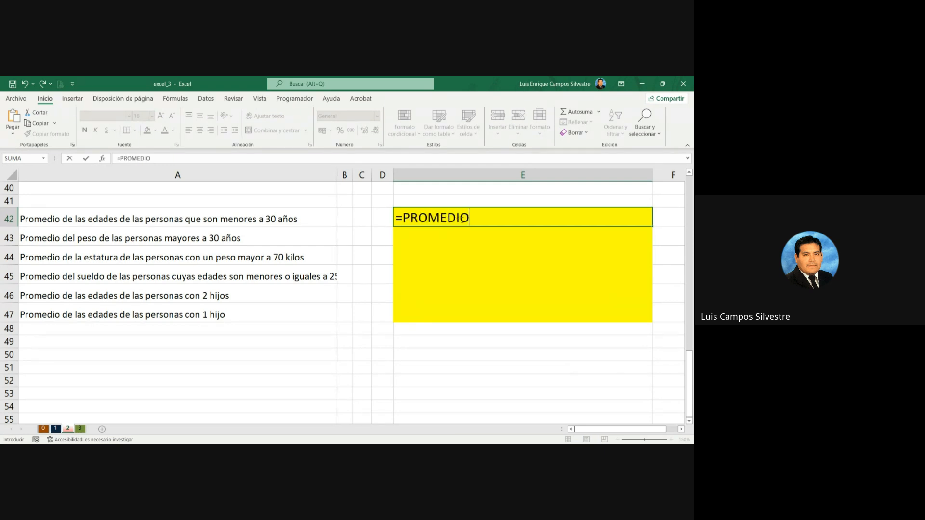
{"action": "type", "text": ".SI("}
{"action": "scroll", "coordinate": [482, 217], "scroll_direction": "up", "scroll_amount": 13}
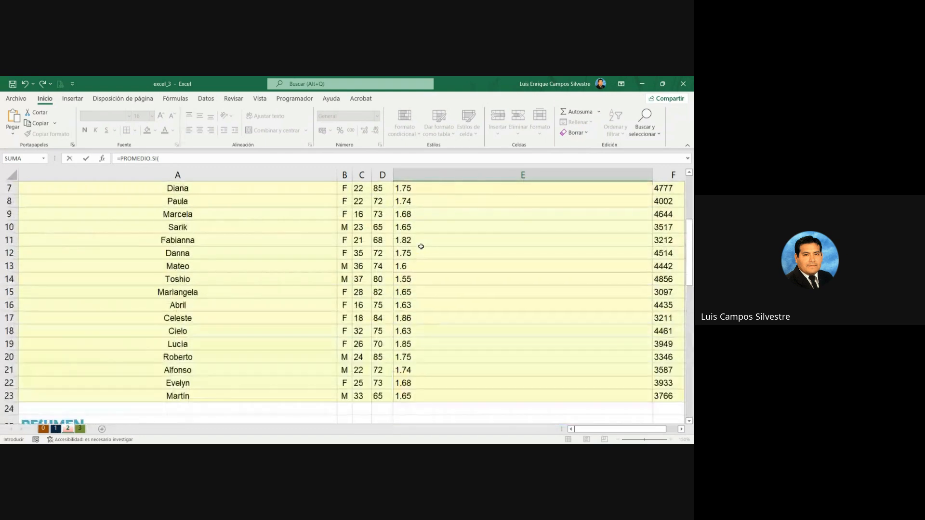
{"action": "left_click", "coordinate": [359, 249]}
{"action": "scroll", "coordinate": [358, 249], "scroll_direction": "down", "scroll_amount": 6}
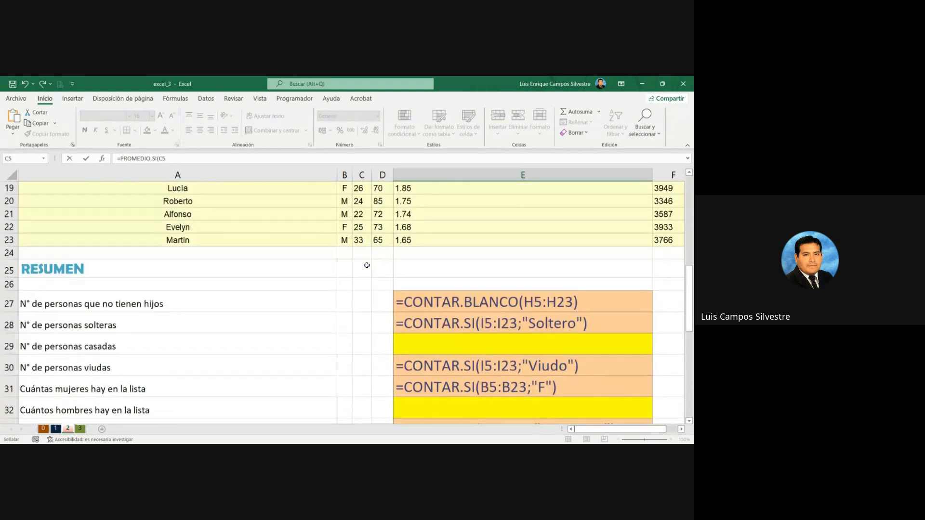
{"action": "left_click", "coordinate": [359, 241], "text": "shift"}
{"action": "left_click", "coordinate": [385, 157]}
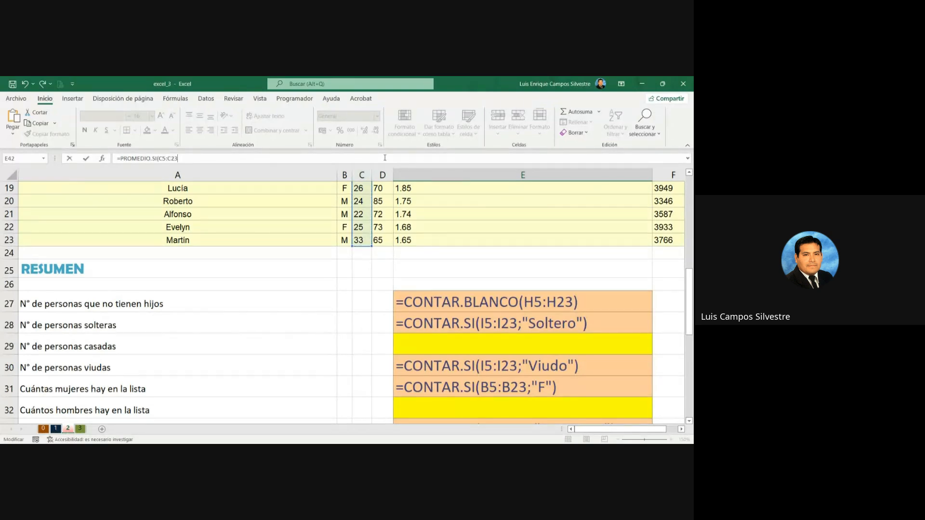
{"action": "type", "text": "<"}
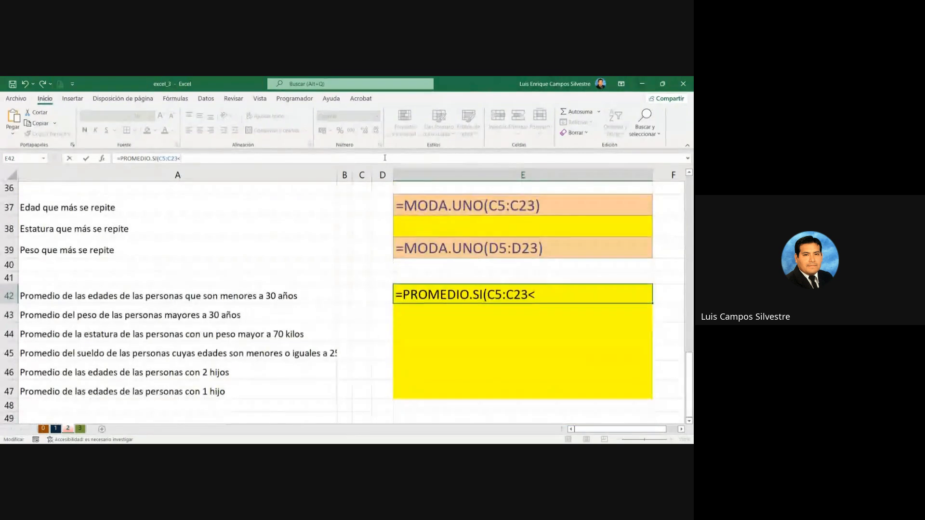
{"action": "type", "text": "30"}
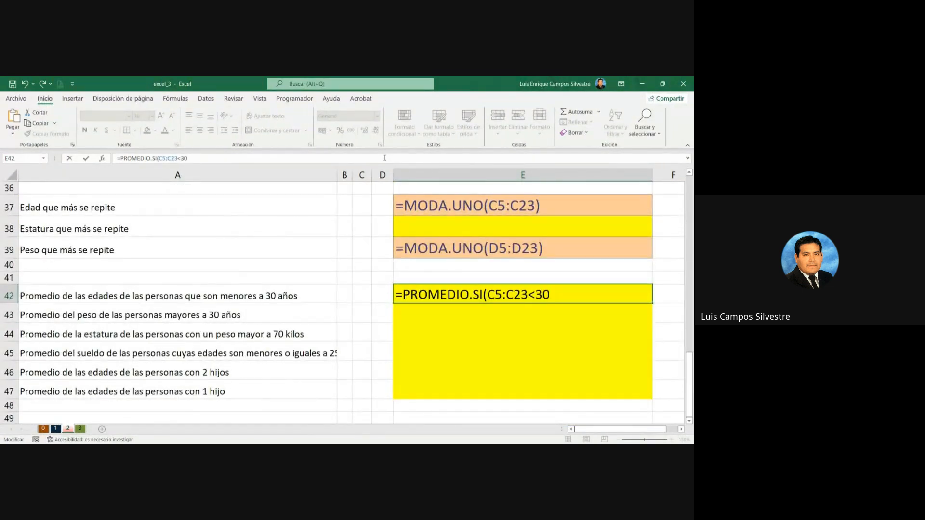
{"action": "key", "text": "BackSpace"}
{"action": "key", "text": "BackSpace"}
{"action": "key", "text": "BackSpace"}
Step: Complete the PROMEDIO.SI formula in E42 with the criterion "<30" after a semicolon and a closing parenthesis
{"action": "type", "text": ";\"<30\")"}
{"action": "key", "text": "Return"}
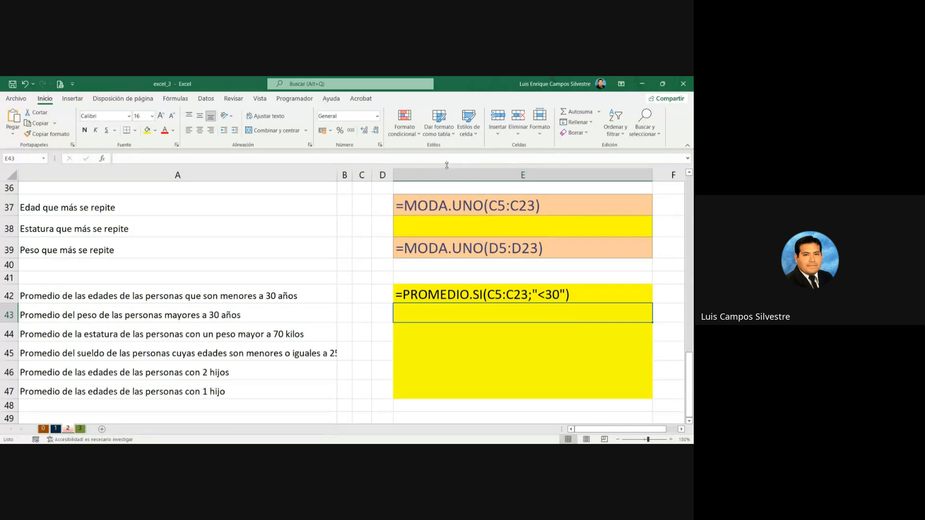
Step: Narrow column E slightly and widen column A until the full question in row 45 fits
{"action": "left_click_drag", "start_coordinate": [652, 171], "coordinate": [646, 171]}
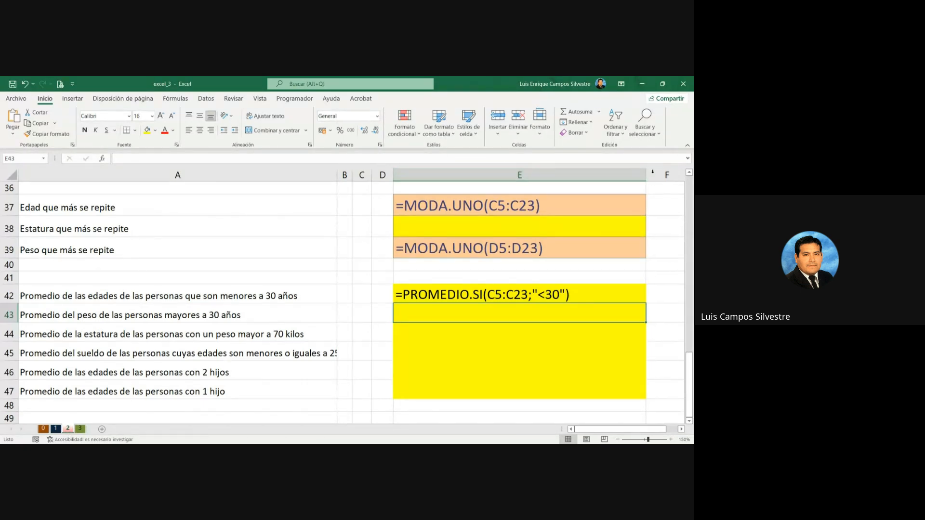
{"action": "scroll", "coordinate": [582, 240], "scroll_direction": "down", "scroll_amount": 1}
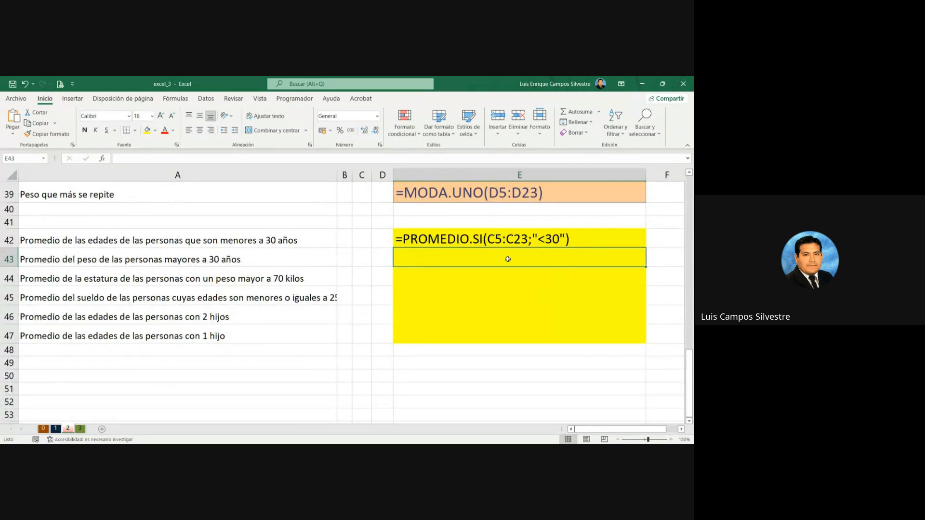
{"action": "left_click_drag", "start_coordinate": [337, 176], "coordinate": [346, 176]}
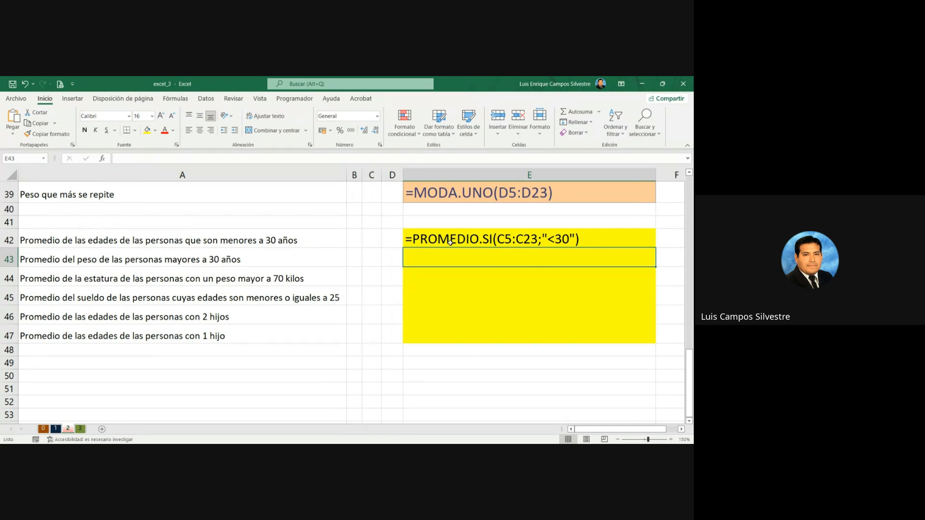
Step: Start a PROMEDIO formula in E44, the answer cell for the average height of people weighing more than 70 kilos
{"action": "scroll", "coordinate": [394, 262], "scroll_direction": "up", "scroll_amount": 5}
{"action": "scroll", "coordinate": [393, 262], "scroll_direction": "up", "scroll_amount": 8}
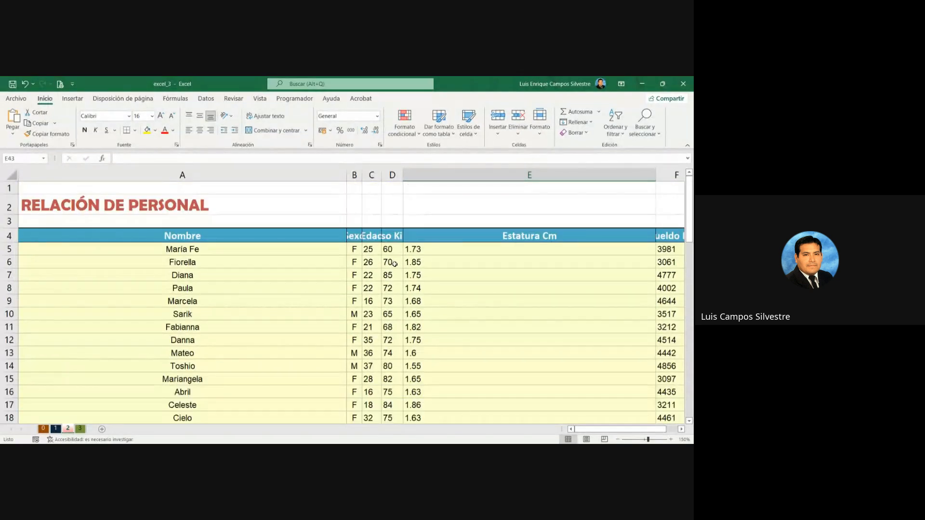
{"action": "scroll", "coordinate": [394, 264], "scroll_direction": "down", "scroll_amount": 13}
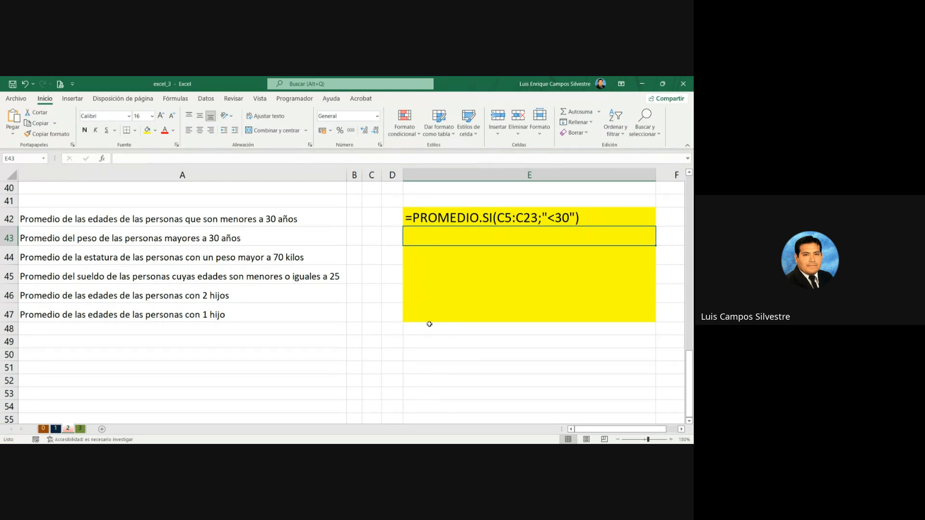
{"action": "key", "text": "Down"}
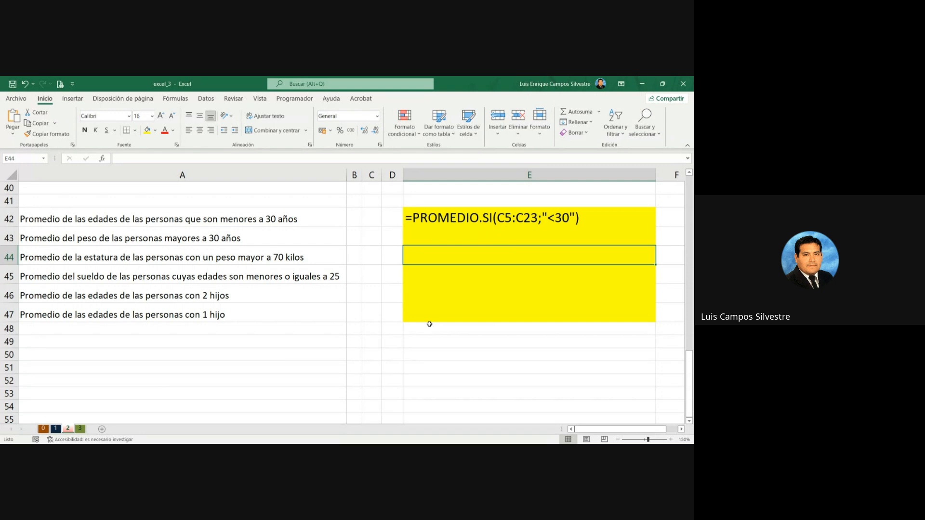
{"action": "type", "text": "=PRO"}
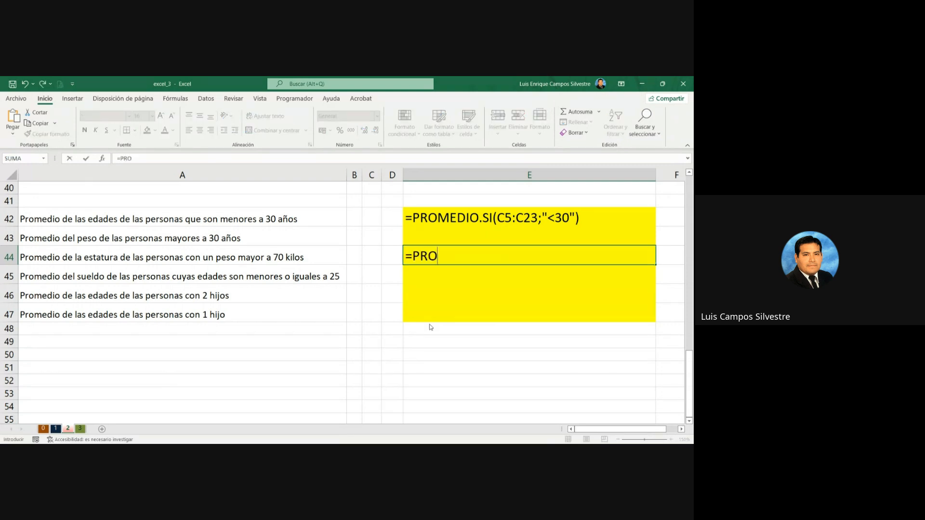
{"action": "type", "text": "MEDIO"}
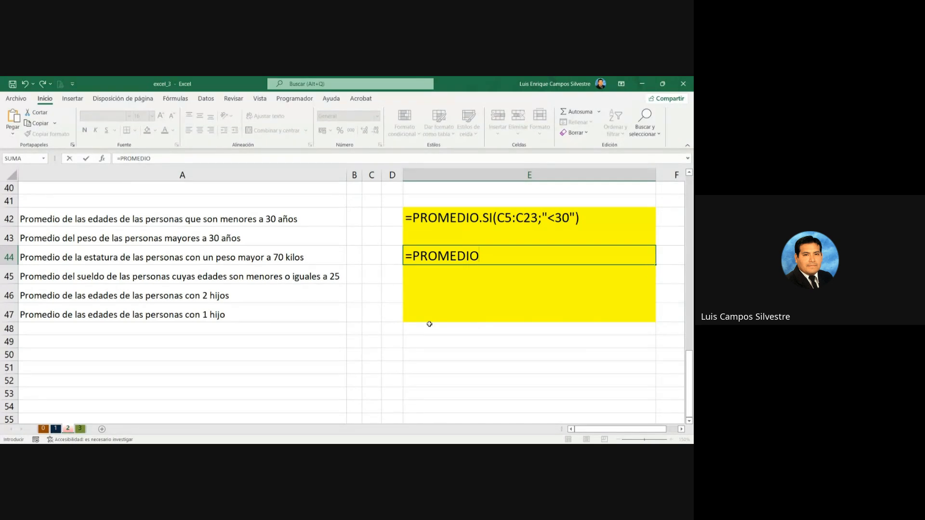
{"action": "type", "text": "("}
Step: Use the Peso Kilos data D5:D23 as the first range of the PROMEDIO formula in E44
{"action": "scroll", "coordinate": [331, 308], "scroll_direction": "up", "scroll_amount": 11}
{"action": "scroll", "coordinate": [330, 309], "scroll_direction": "up", "scroll_amount": 2}
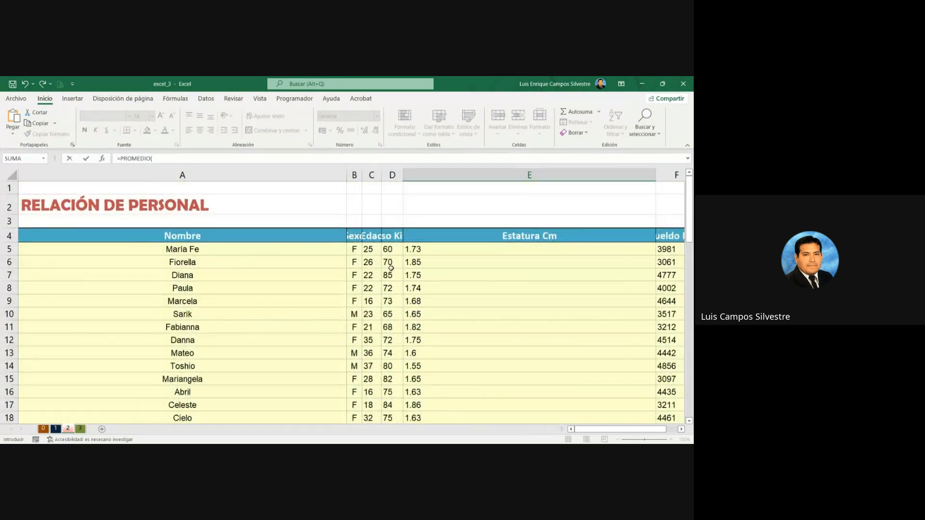
{"action": "left_click", "coordinate": [392, 252]}
{"action": "scroll", "coordinate": [415, 301], "scroll_direction": "down", "scroll_amount": 3}
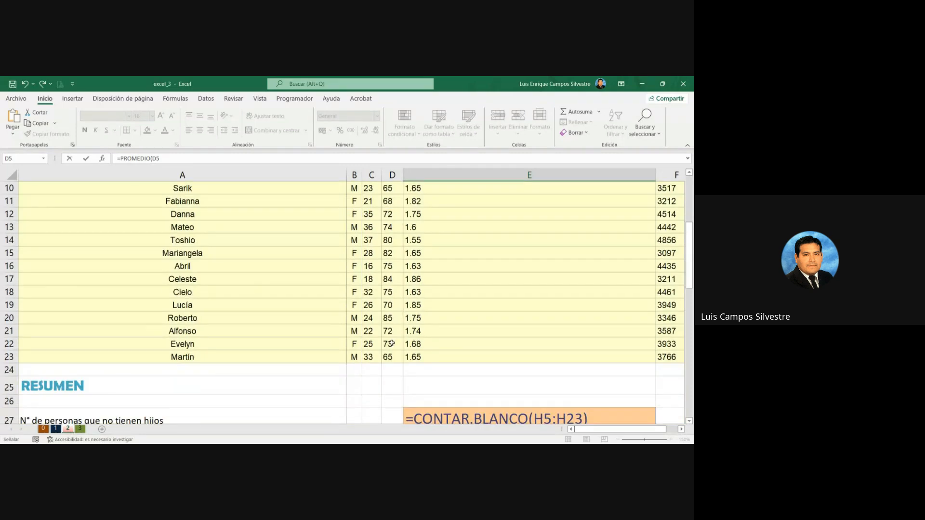
{"action": "left_click", "coordinate": [389, 357], "text": "shift"}
{"action": "scroll", "coordinate": [389, 359], "scroll_direction": "down", "scroll_amount": 8}
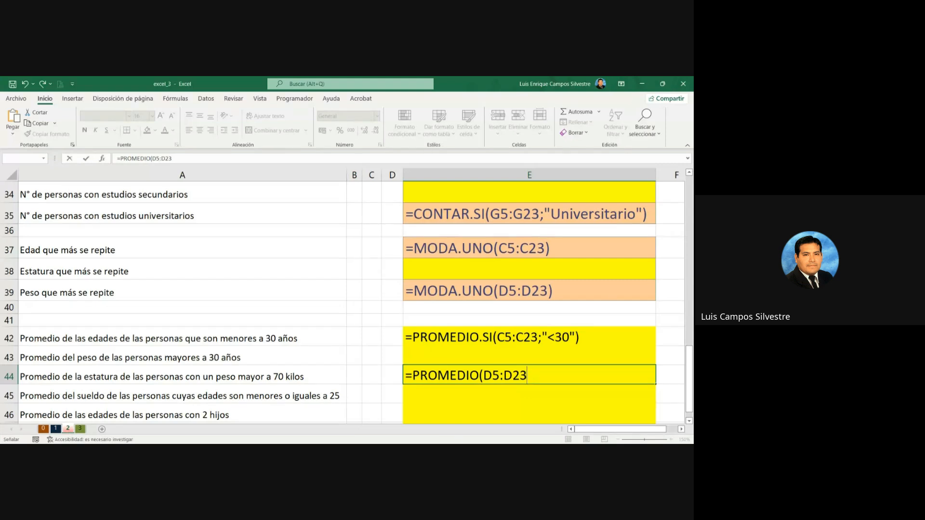
{"action": "left_click", "coordinate": [491, 453]}
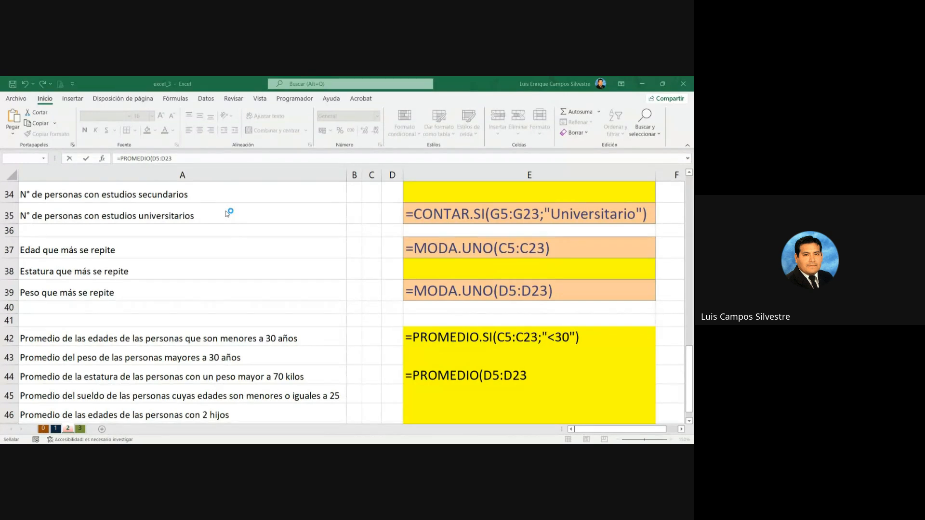
Step: Add the criterion ">70" in quotation marks to the E44 formula, with a semicolon before and after it
{"action": "type", "text": ">"}
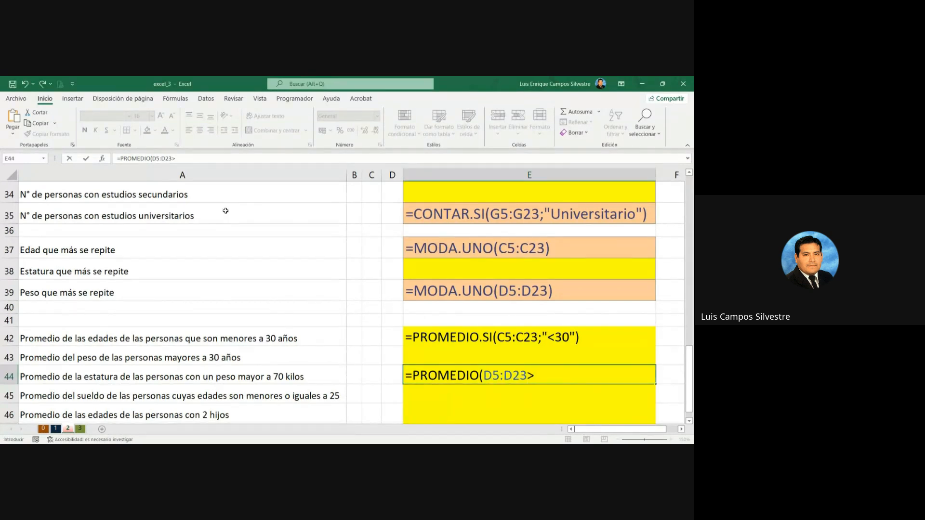
{"action": "type", "text": "70"}
{"action": "key", "text": "BackSpace"}
{"action": "key", "text": "BackSpace"}
{"action": "key", "text": "BackSpace"}
{"action": "type", "text": ";\">70\""}
{"action": "type", "text": ";"}
Step: Complete the E44 formula with the Estatura Cm data E5:E23 as the range to average and a closing parenthesis
{"action": "scroll", "coordinate": [378, 311], "scroll_direction": "up", "scroll_amount": 11}
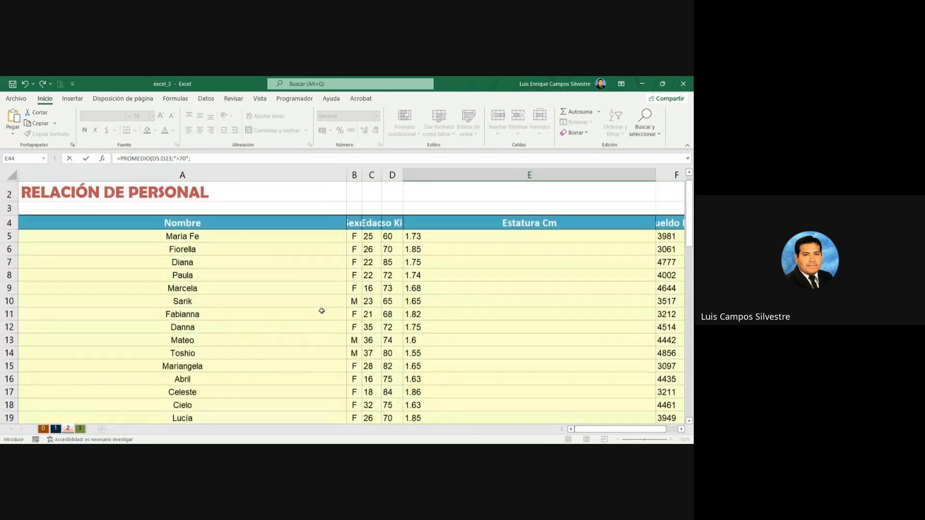
{"action": "left_click", "coordinate": [459, 237]}
{"action": "scroll", "coordinate": [464, 291], "scroll_direction": "down", "scroll_amount": 4}
{"action": "left_click", "coordinate": [461, 313], "text": "shift"}
{"action": "scroll", "coordinate": [461, 316], "scroll_direction": "down", "scroll_amount": 8}
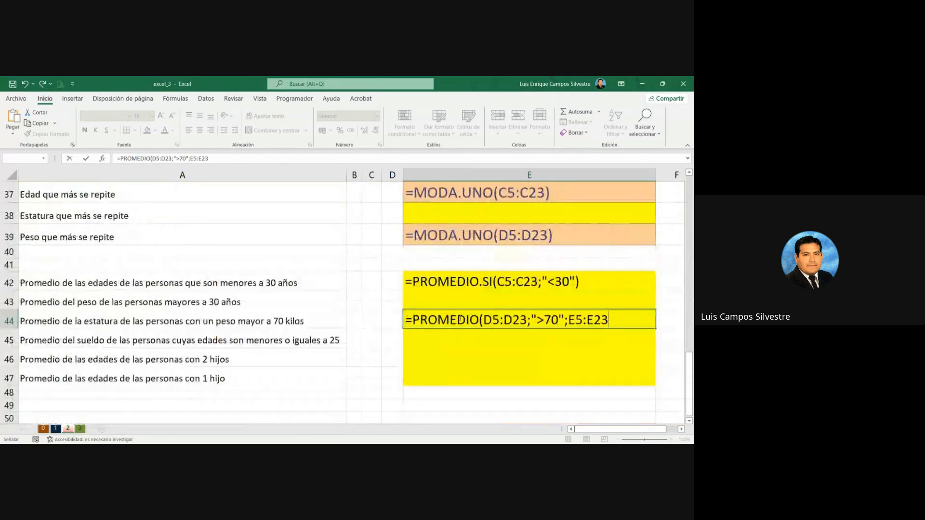
{"action": "type", "text": ")"}
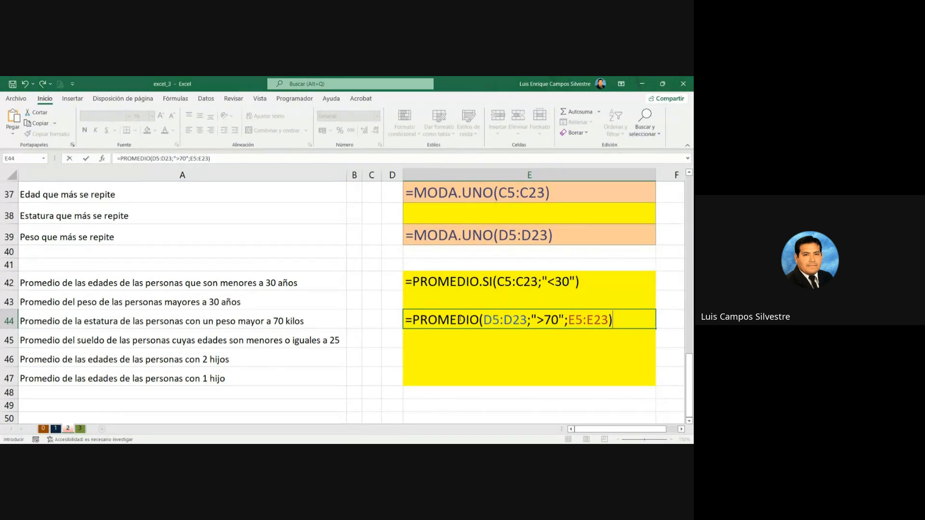
{"action": "key", "text": "Return"}
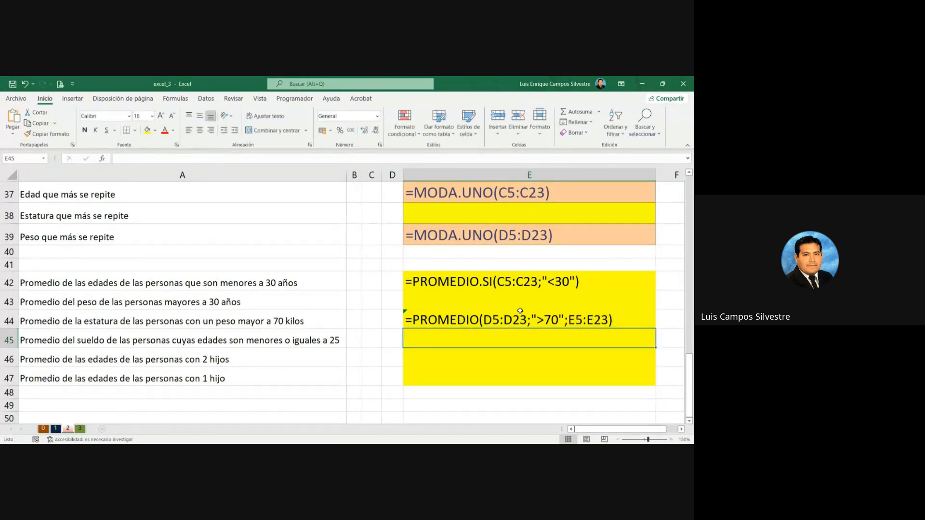
Step: Reopen the PROMEDIO.SI formula in E42 and add a semicolon after the "<30" criterion
{"action": "double_click", "coordinate": [507, 319]}
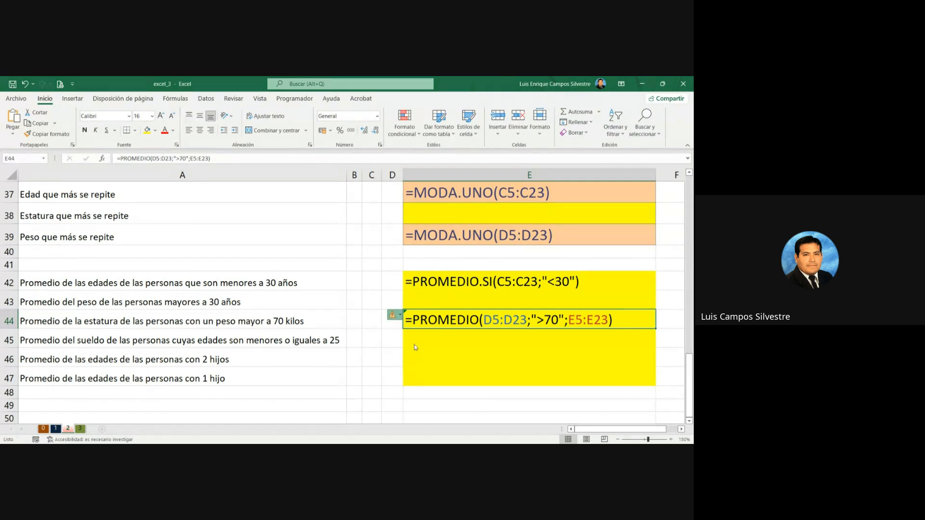
{"action": "double_click", "coordinate": [570, 283]}
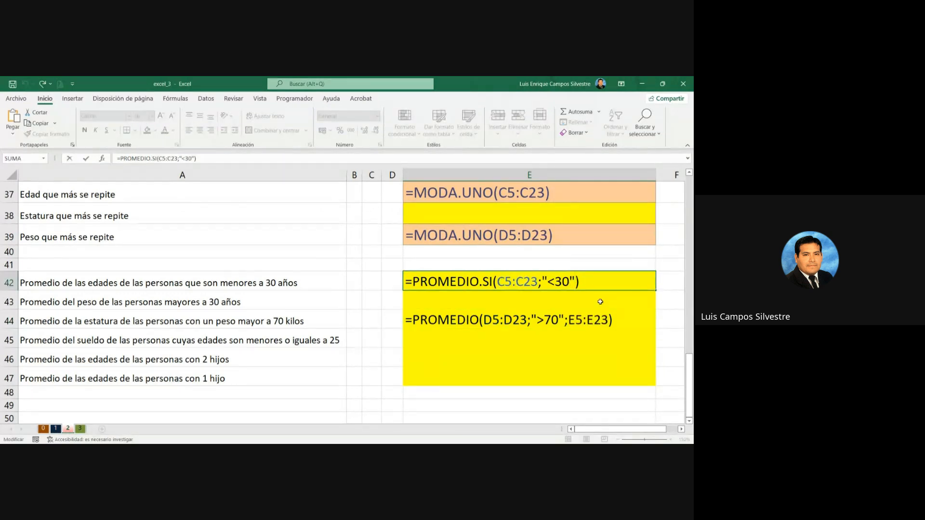
{"action": "type", "text": ";\""}
{"action": "scroll", "coordinate": [232, 259], "scroll_direction": "up", "scroll_amount": 11}
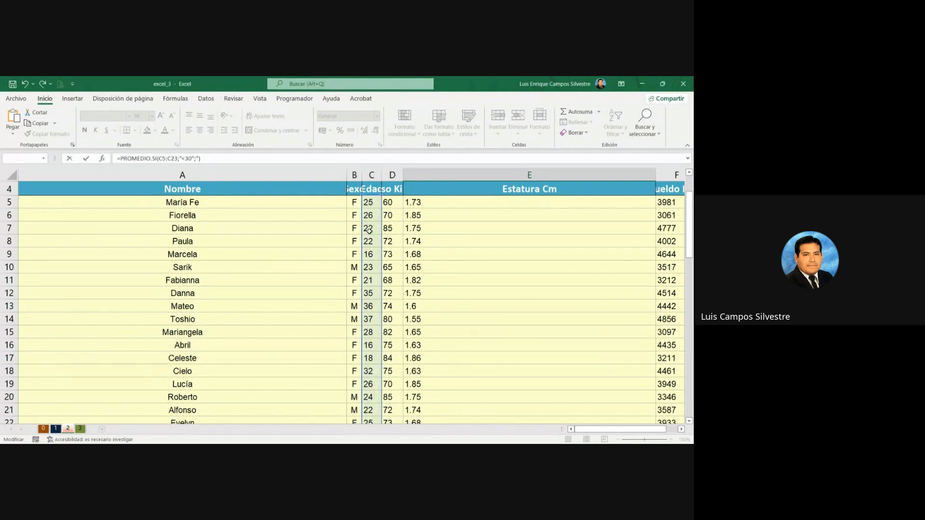
{"action": "scroll", "coordinate": [372, 269], "scroll_direction": "down", "scroll_amount": 9}
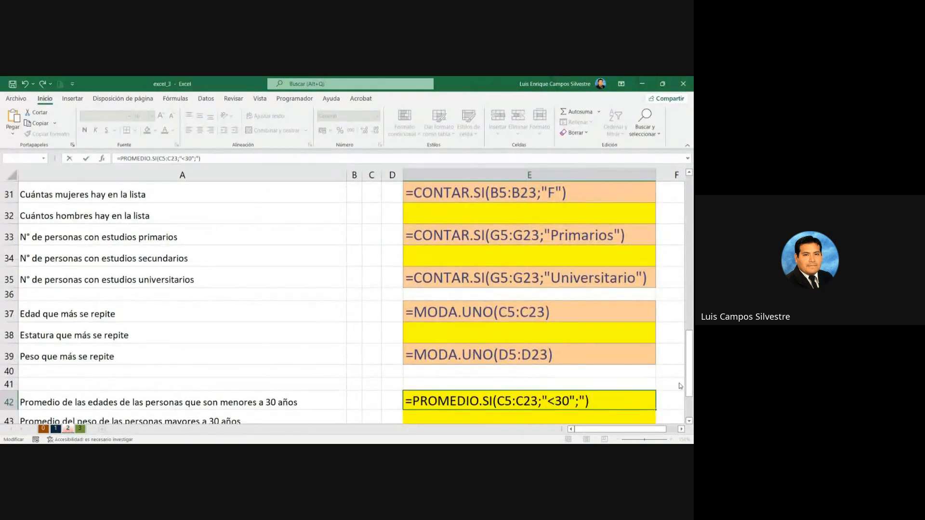
{"action": "scroll", "coordinate": [597, 326], "scroll_direction": "down", "scroll_amount": 2}
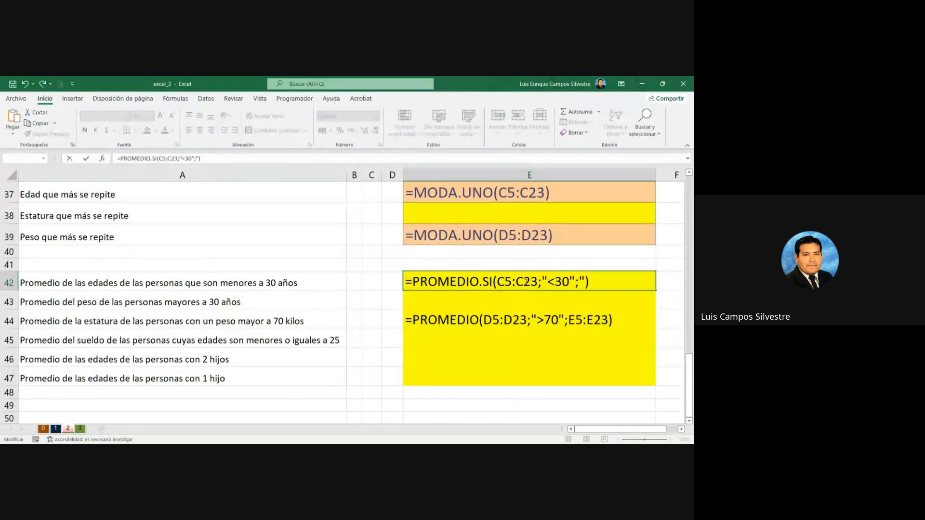
{"action": "left_click", "coordinate": [586, 282]}
{"action": "key", "text": "BackSpace"}
Step: Set the Edad data C5:C23 as the range to average in the E42 formula
{"action": "scroll", "coordinate": [365, 298], "scroll_direction": "up", "scroll_amount": 10}
{"action": "scroll", "coordinate": [366, 298], "scroll_direction": "up", "scroll_amount": 2}
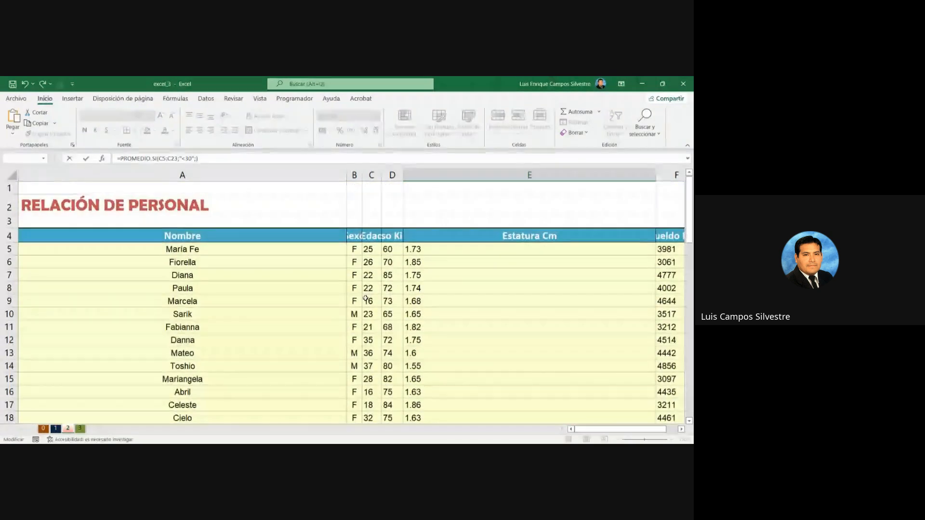
{"action": "left_click", "coordinate": [369, 250]}
{"action": "scroll", "coordinate": [370, 270], "scroll_direction": "down", "scroll_amount": 3}
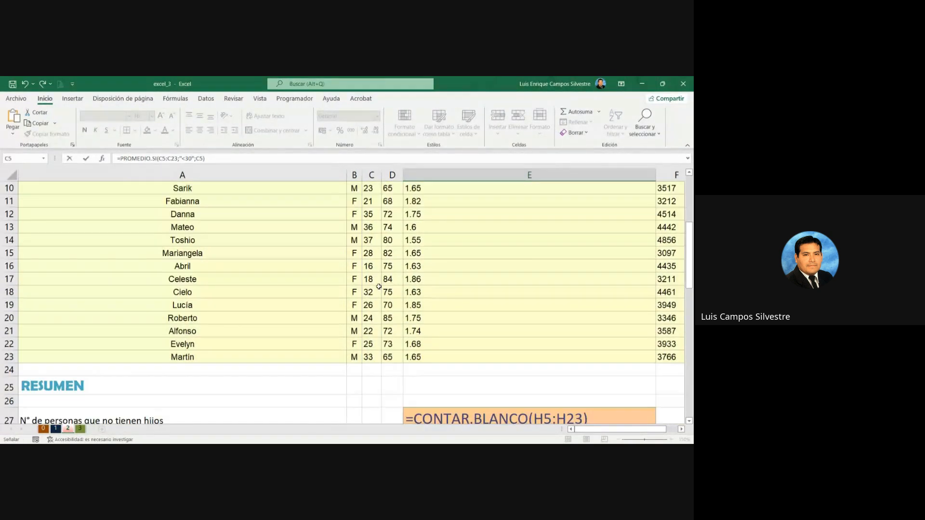
{"action": "left_click", "coordinate": [373, 356], "text": "shift"}
{"action": "scroll", "coordinate": [373, 357], "scroll_direction": "down", "scroll_amount": 9}
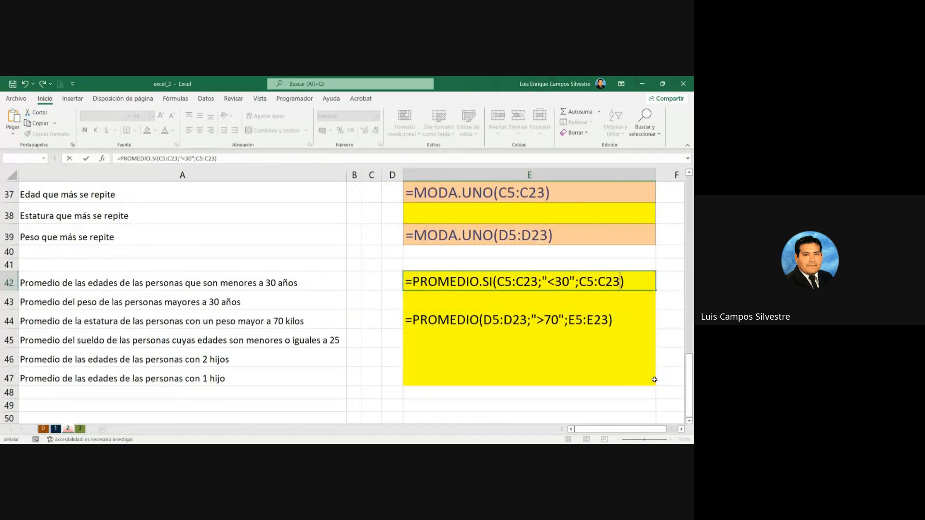
{"action": "key", "text": "Return"}
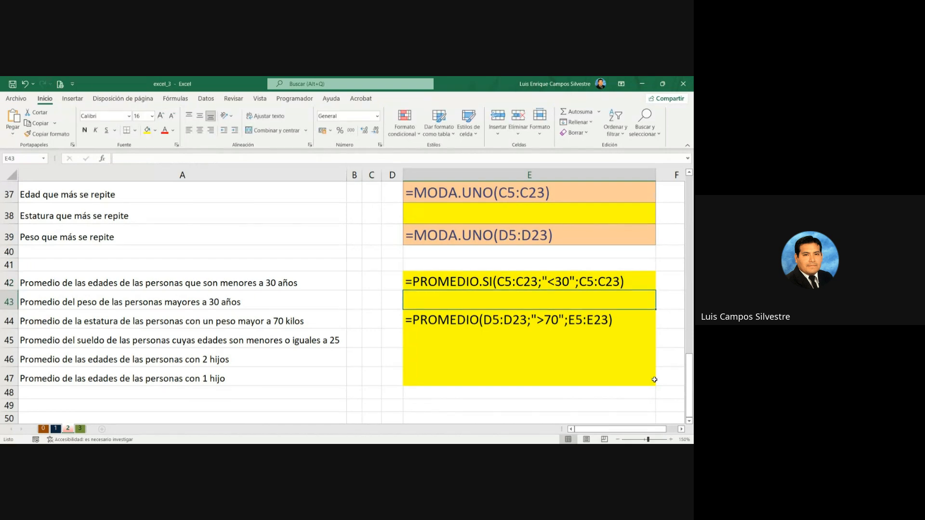
{"action": "left_click", "coordinate": [526, 350]}
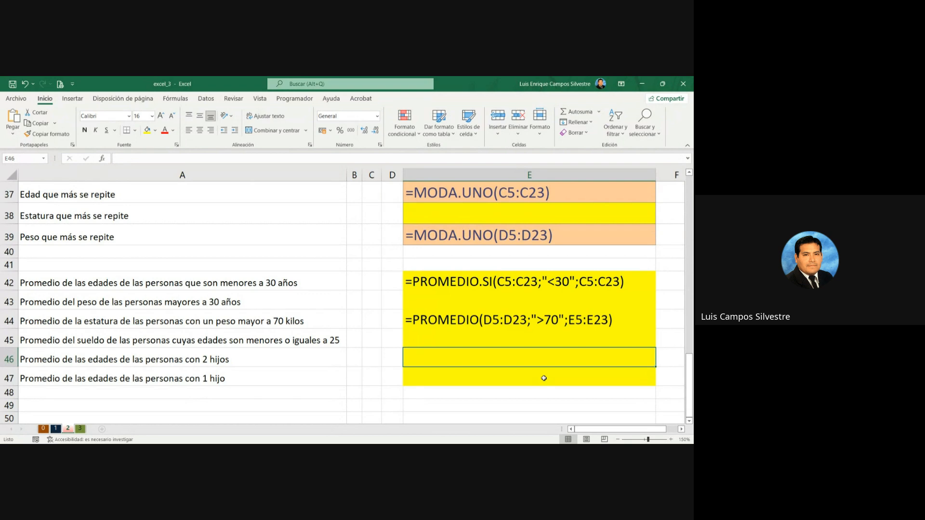
{"action": "type", "text": "=prome"}
{"action": "key", "text": "BackSpace"}
{"action": "key", "text": "BackSpace"}
{"action": "key", "text": "BackSpace"}
{"action": "key", "text": "BackSpace"}
{"action": "key", "text": "BackSpace"}
{"action": "type", "text": "PROMEDIO"}
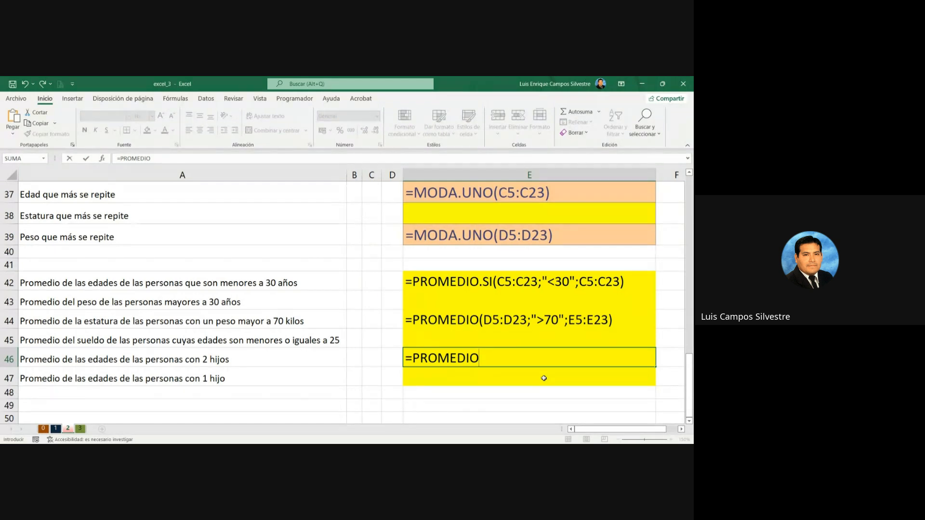
{"action": "type", "text": ".SI"}
{"action": "key", "text": "Escape"}
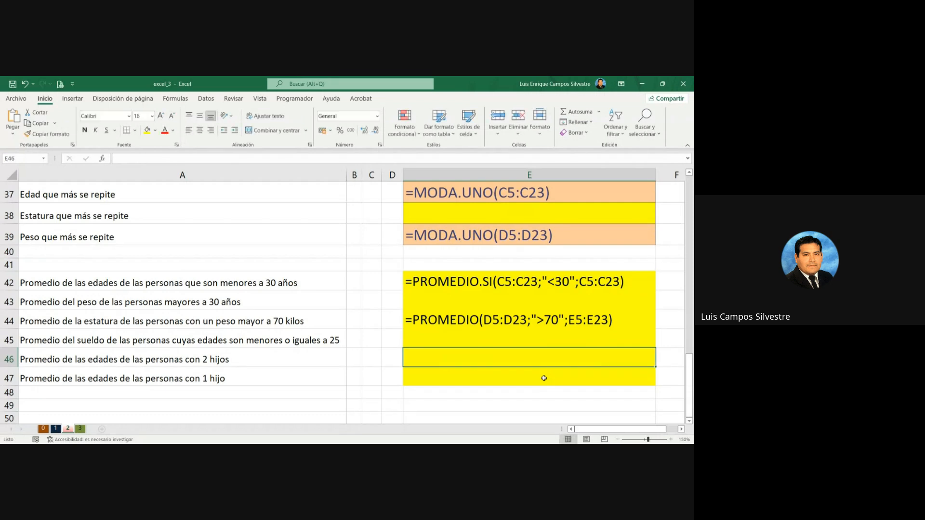
Step: Change the function in the E44 formula to PROMEDIO.SI
{"action": "left_click", "coordinate": [479, 320]}
{"action": "double_click", "coordinate": [479, 320]}
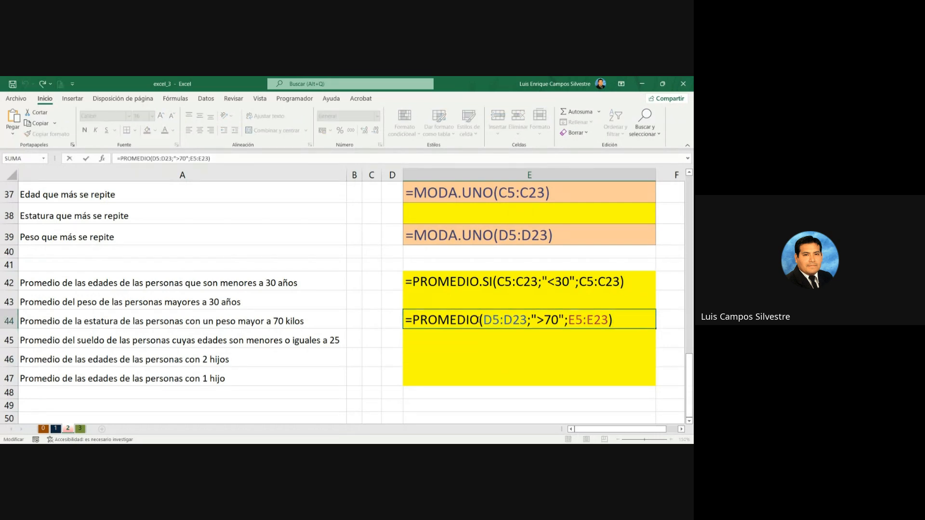
{"action": "type", "text": ".SI"}
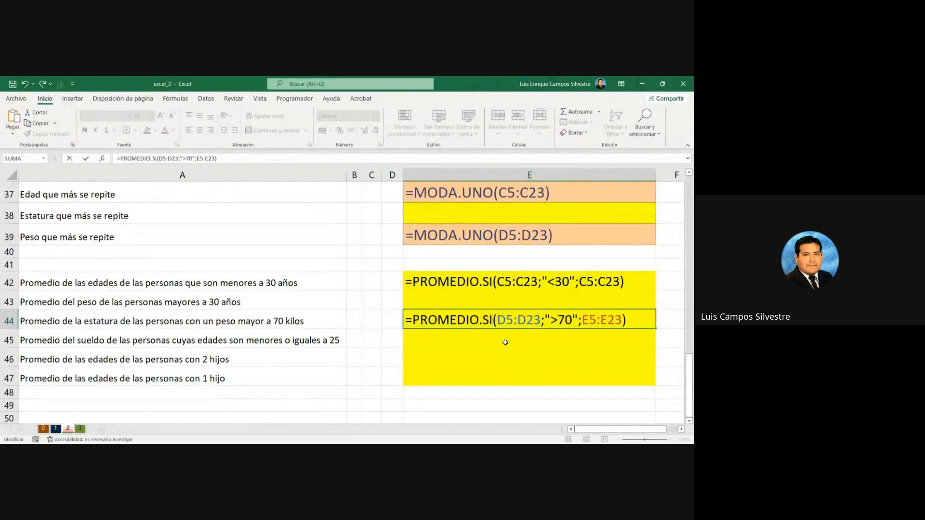
{"action": "key", "text": "Return"}
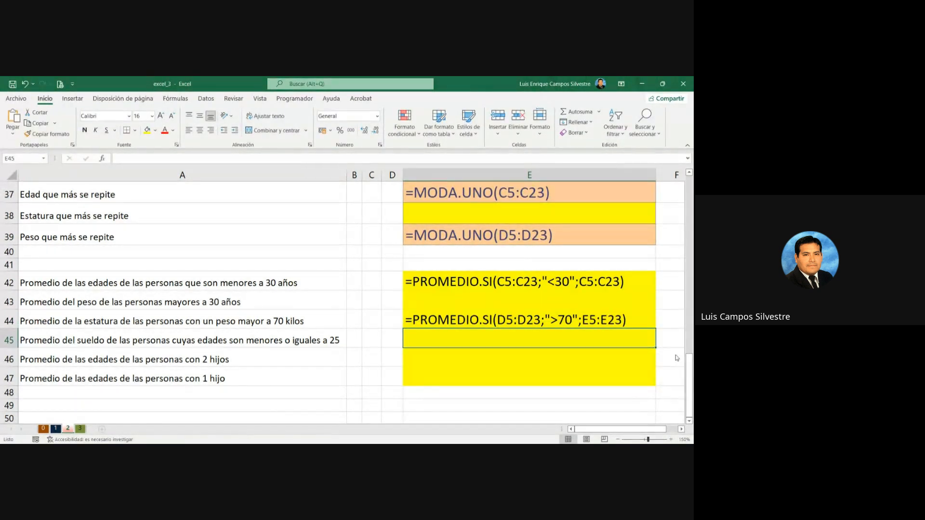
Step: Start a PROMEDIO.SI formula in E46, the answer cell for the average age of people with 2 children
{"action": "left_click", "coordinate": [456, 357]}
{"action": "type", "text": "="}
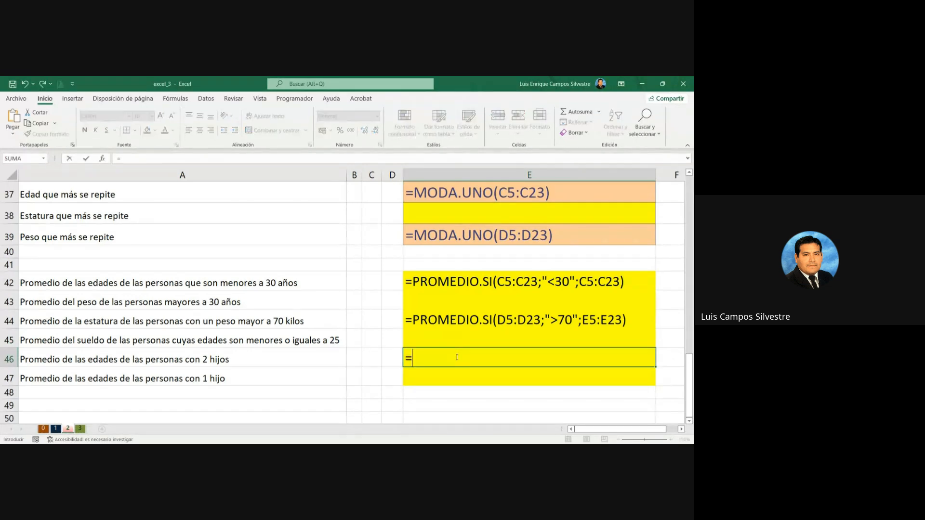
{"action": "type", "text": "PROMEDIO.SI("}
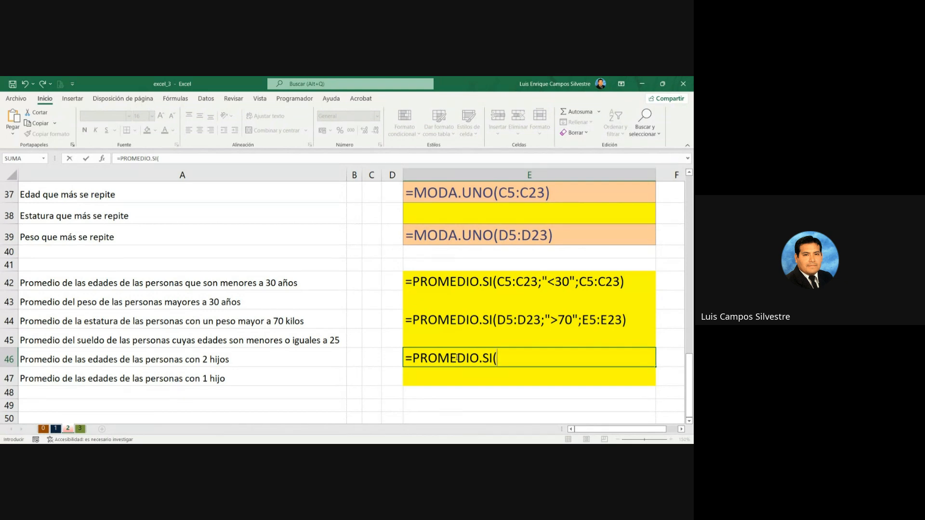
Step: Use the No.Hijos data H5:H23 as the criteria range of the PROMEDIO.SI formula in E46
{"action": "scroll", "coordinate": [625, 357], "scroll_direction": "up", "scroll_amount": 7}
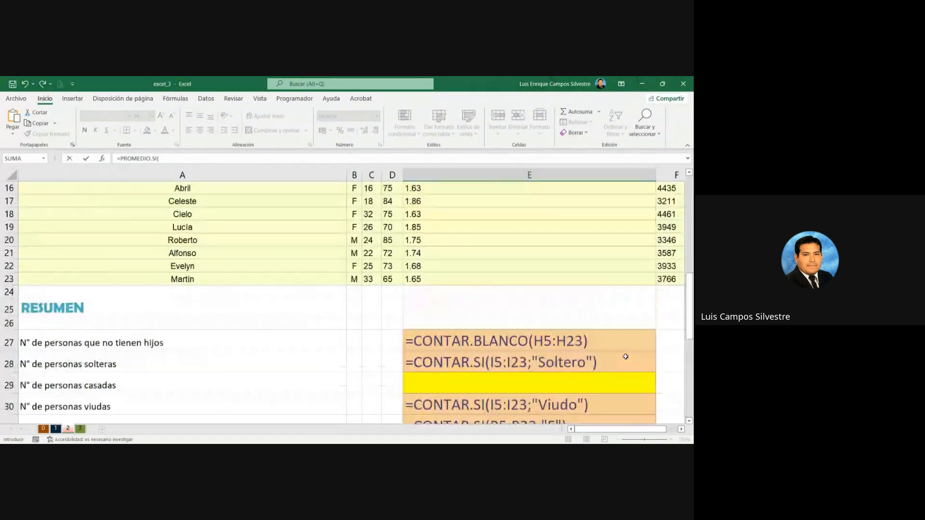
{"action": "scroll", "coordinate": [625, 357], "scroll_direction": "up", "scroll_amount": 4}
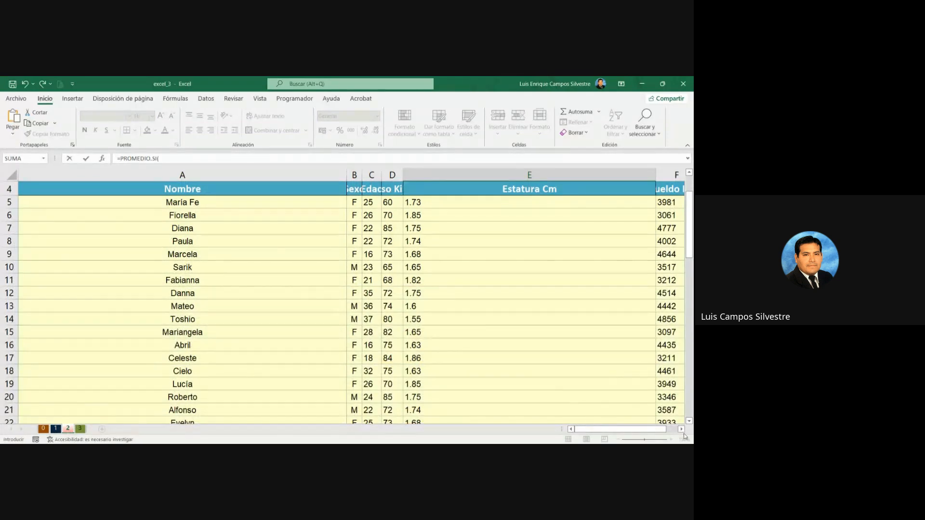
{"action": "scroll", "coordinate": [463, 210], "scroll_direction": "right", "scroll_amount": 3}
{"action": "left_click", "coordinate": [460, 205]}
{"action": "scroll", "coordinate": [448, 241], "scroll_direction": "down", "scroll_amount": 6}
{"action": "left_click", "coordinate": [443, 201]}
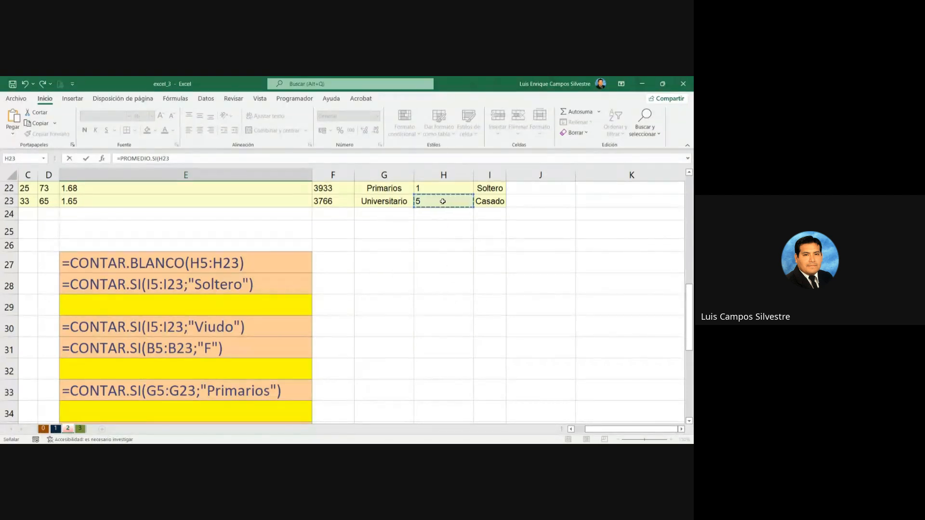
{"action": "scroll", "coordinate": [374, 249], "scroll_direction": "up", "scroll_amount": 7}
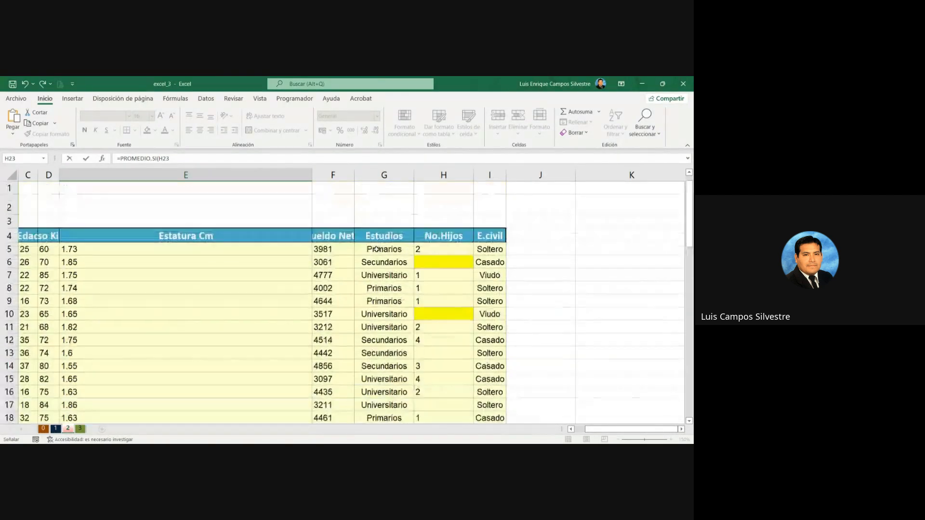
{"action": "left_click", "coordinate": [422, 251]}
{"action": "scroll", "coordinate": [424, 260], "scroll_direction": "down", "scroll_amount": 6}
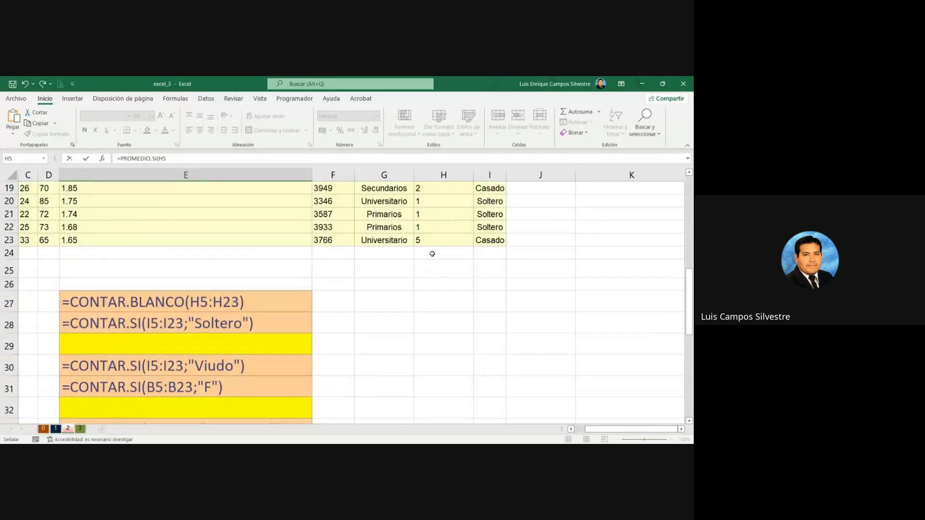
{"action": "left_click", "coordinate": [435, 239], "text": "shift"}
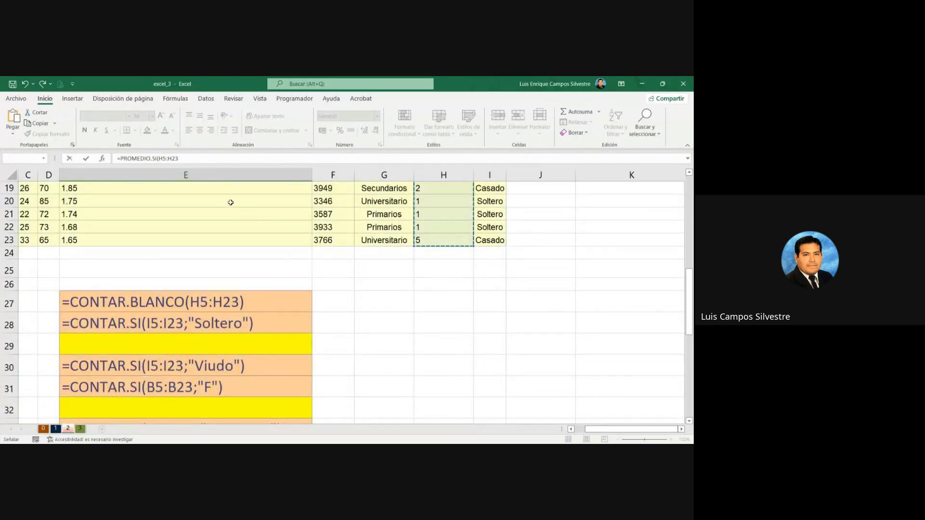
Step: Add 2 as the criterion after H5:H23 in the PROMEDIO.SI formula in E46
{"action": "left_click", "coordinate": [278, 158]}
{"action": "scroll", "coordinate": [454, 357], "scroll_direction": "down", "scroll_amount": 6}
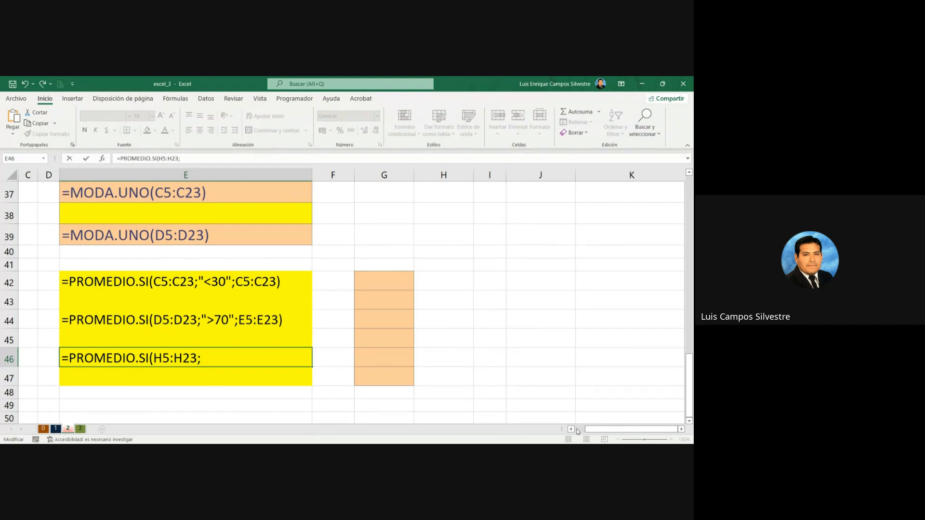
{"action": "left_click", "coordinate": [577, 430]}
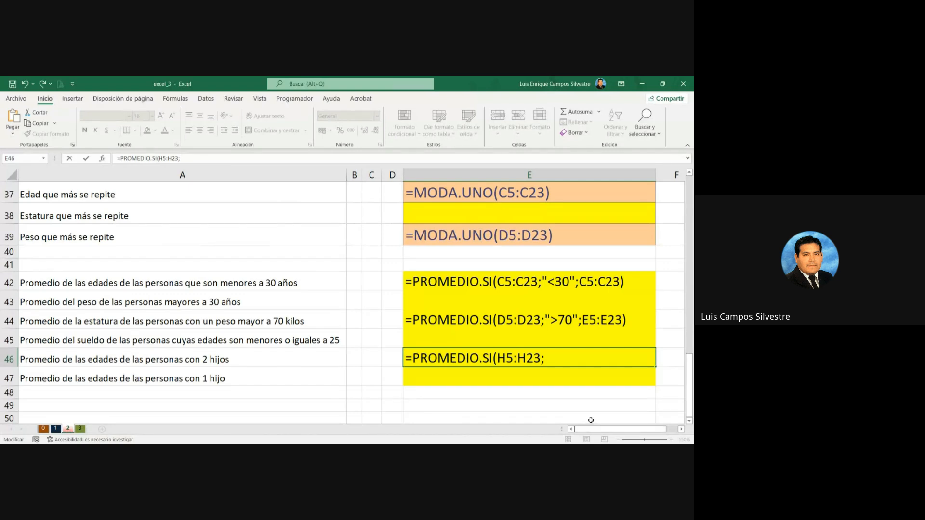
{"action": "scroll", "coordinate": [351, 302], "scroll_direction": "up", "scroll_amount": 8}
{"action": "scroll", "coordinate": [351, 302], "scroll_direction": "up", "scroll_amount": 2}
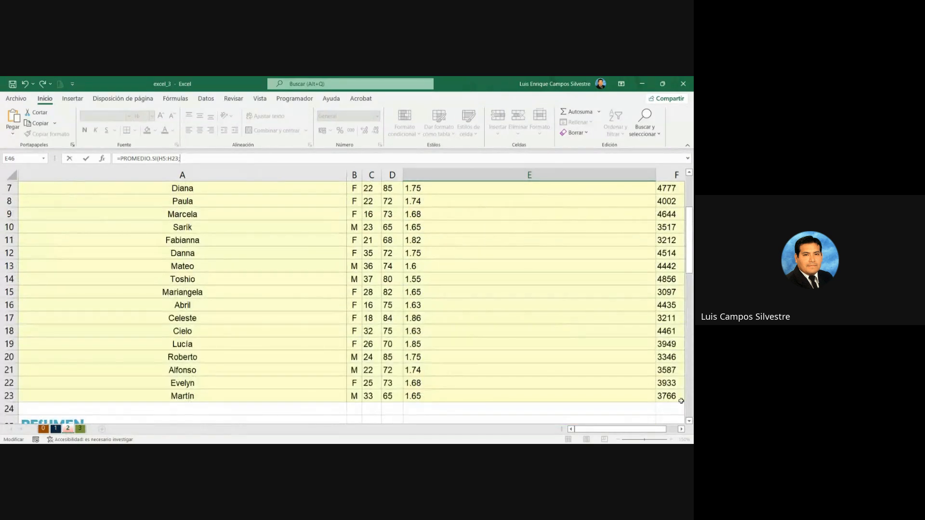
{"action": "double_click", "coordinate": [681, 429]}
{"action": "scroll", "coordinate": [552, 344], "scroll_direction": "up", "scroll_amount": 1}
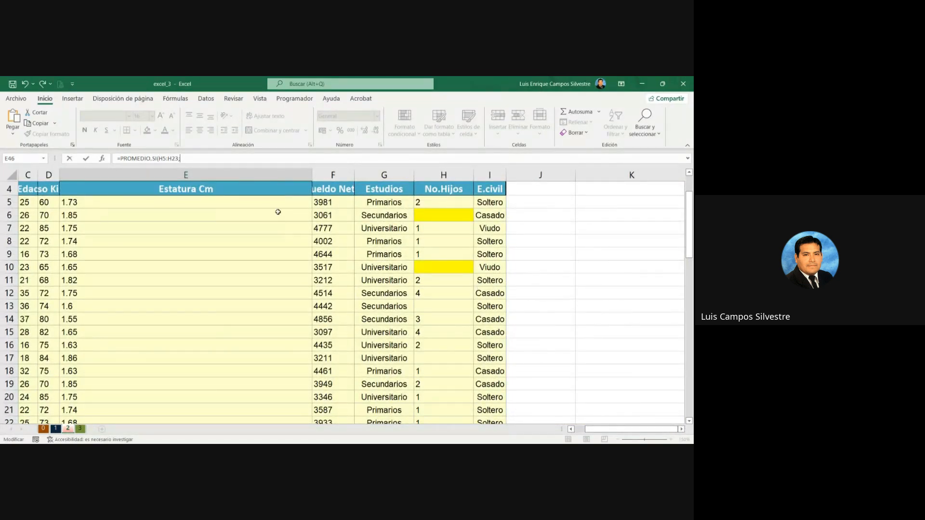
{"action": "type", "text": "2"}
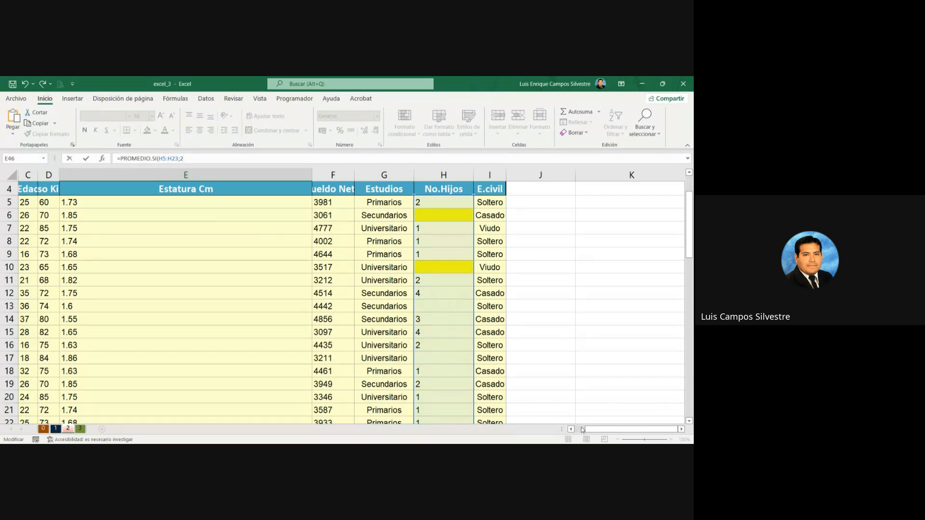
{"action": "scroll", "coordinate": [561, 398], "scroll_direction": "left", "scroll_amount": 2}
{"action": "scroll", "coordinate": [543, 357], "scroll_direction": "down", "scroll_amount": 7}
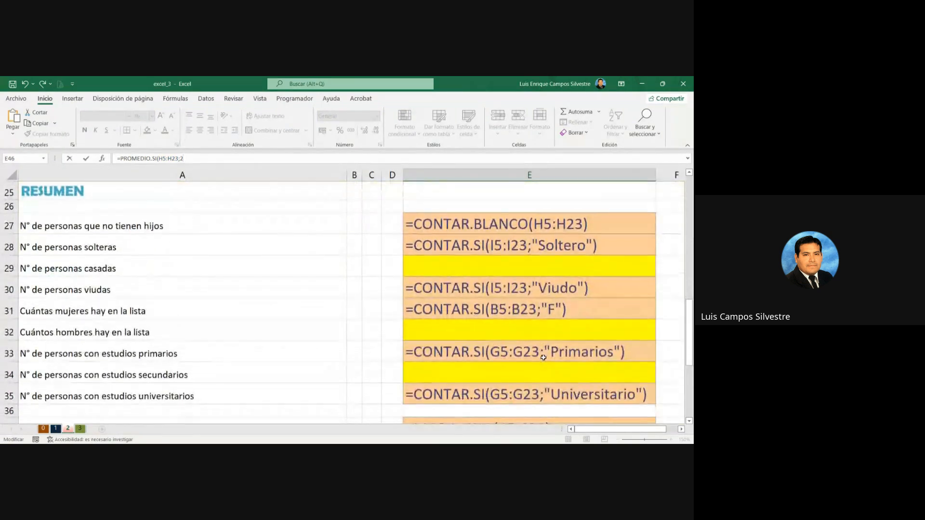
{"action": "scroll", "coordinate": [544, 357], "scroll_direction": "down", "scroll_amount": 4}
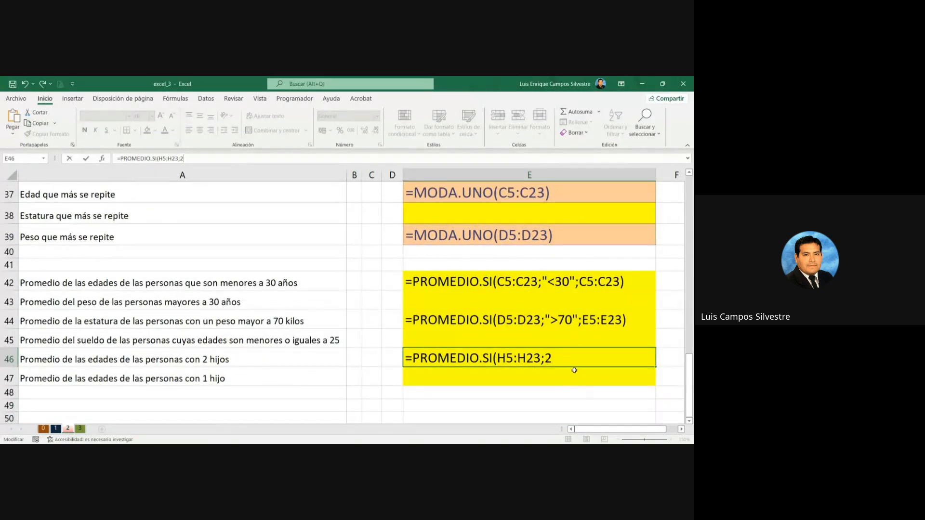
Step: Set the Edad data C5:C23 as the range to average and complete the formula =PROMEDIO.SI(H5:H23;2;C5:C23) in E46
{"action": "left_click", "coordinate": [576, 357]}
{"action": "type", "text": ";"}
{"action": "scroll", "coordinate": [581, 361], "scroll_direction": "up", "scroll_amount": 12}
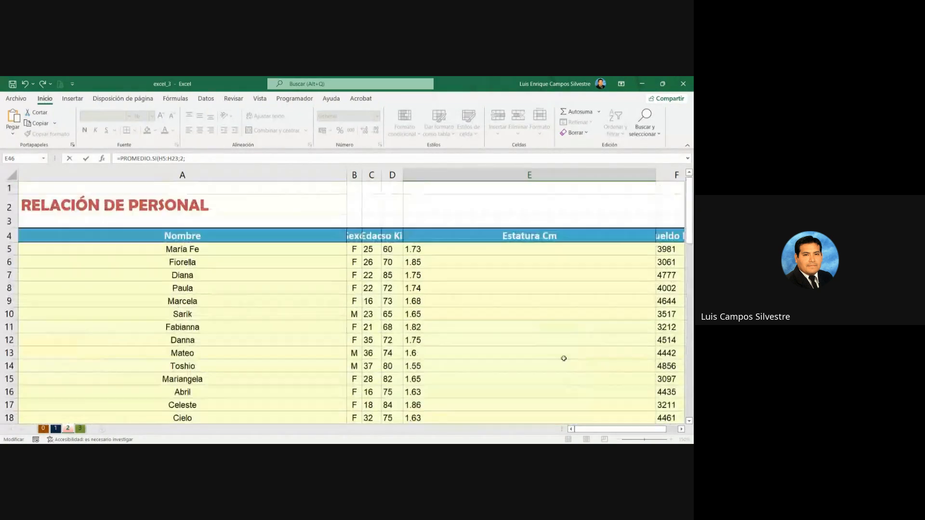
{"action": "left_click", "coordinate": [373, 249]}
{"action": "scroll", "coordinate": [373, 303], "scroll_direction": "down", "scroll_amount": 5}
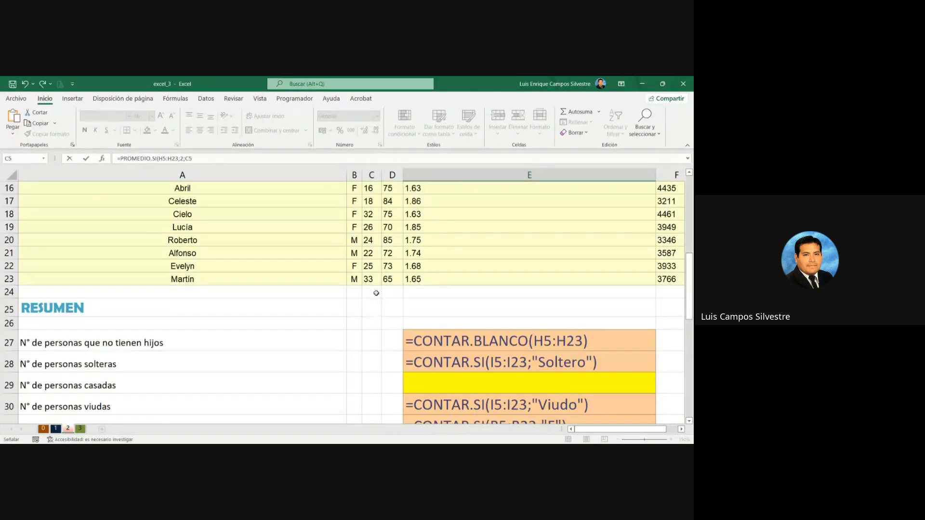
{"action": "left_click", "coordinate": [375, 281], "text": "shift"}
{"action": "left_click", "coordinate": [474, 156]}
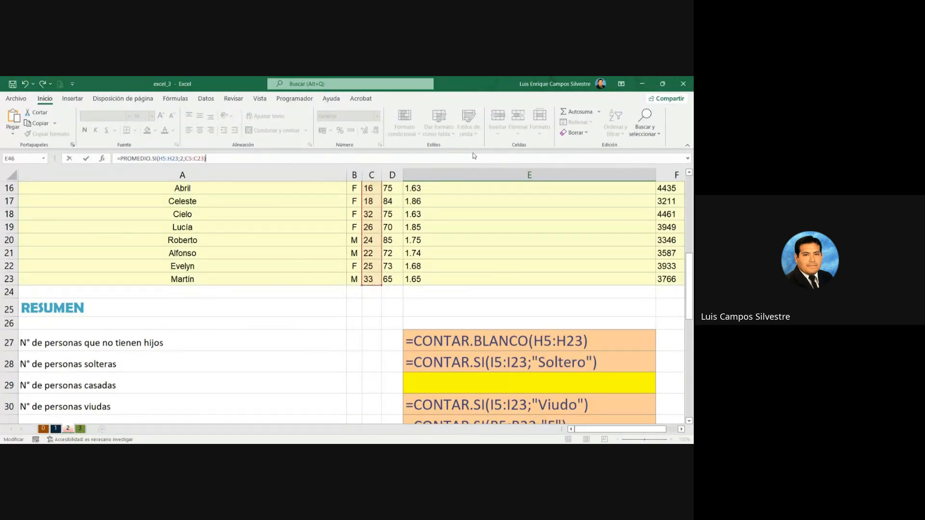
{"action": "key", "text": "Return"}
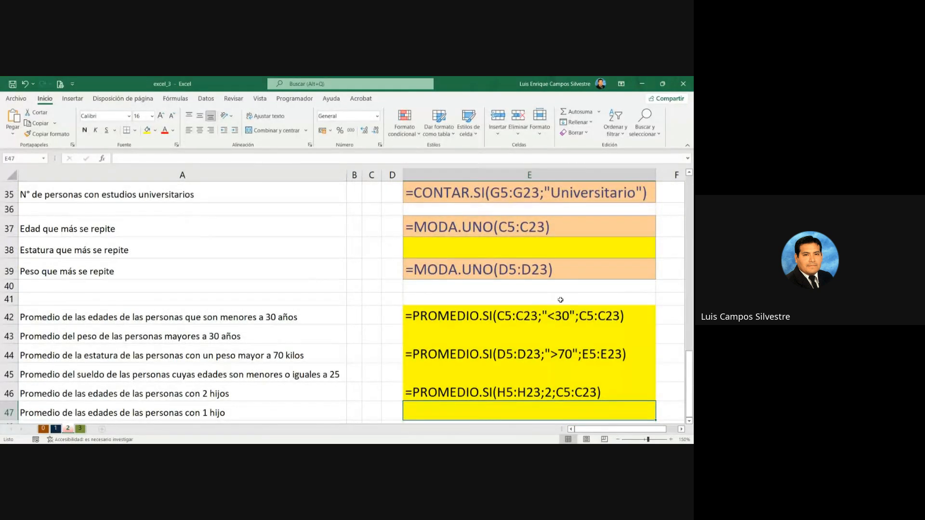
{"action": "scroll", "coordinate": [587, 343], "scroll_direction": "down", "scroll_amount": 2}
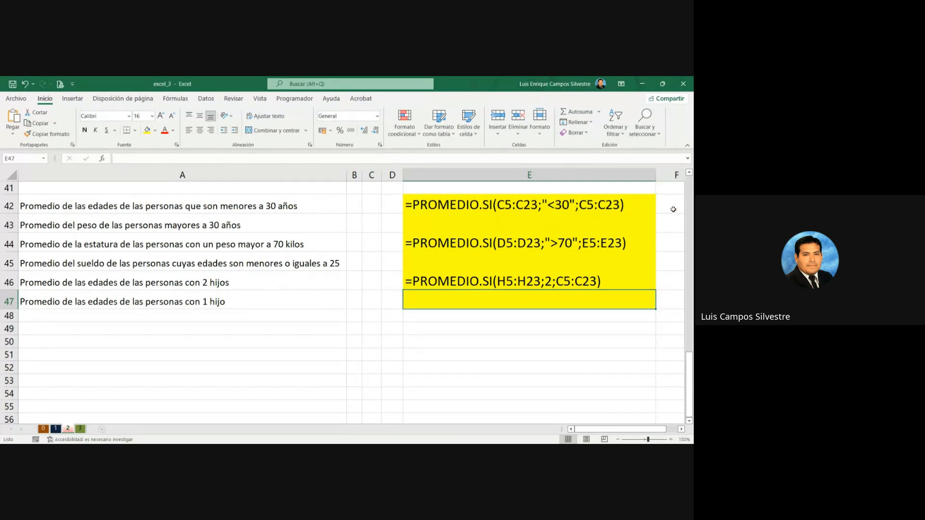
{"action": "left_click", "coordinate": [681, 429]}
{"action": "left_click", "coordinate": [681, 429]}
{"action": "left_click", "coordinate": [649, 423]}
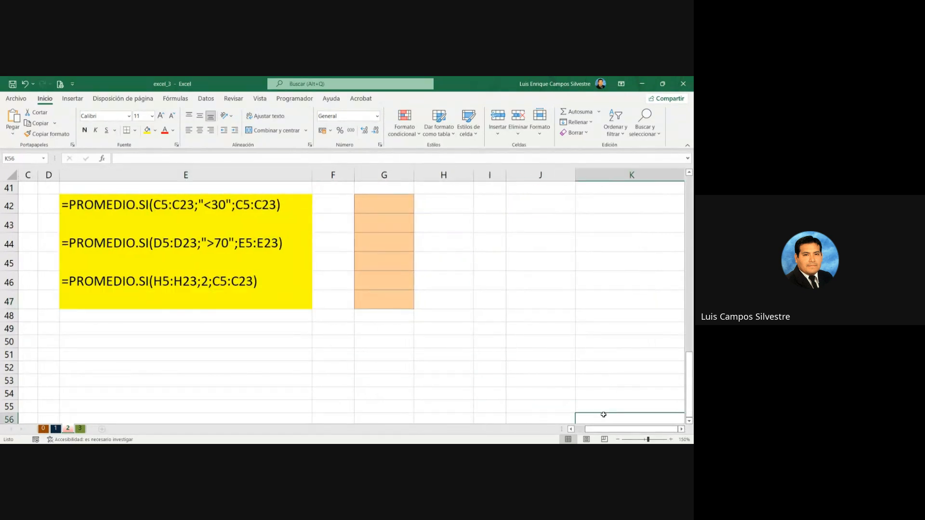
{"action": "left_click", "coordinate": [485, 350]}
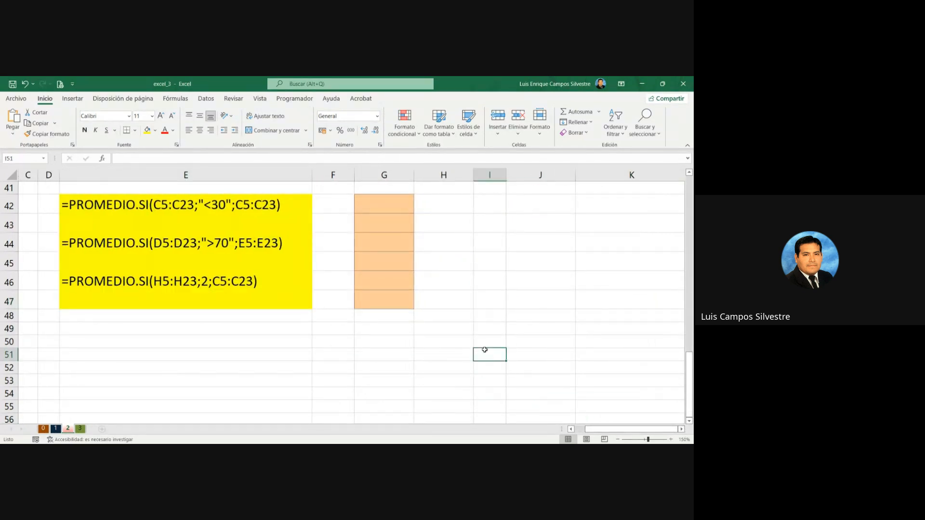
{"action": "key", "text": "Home"}
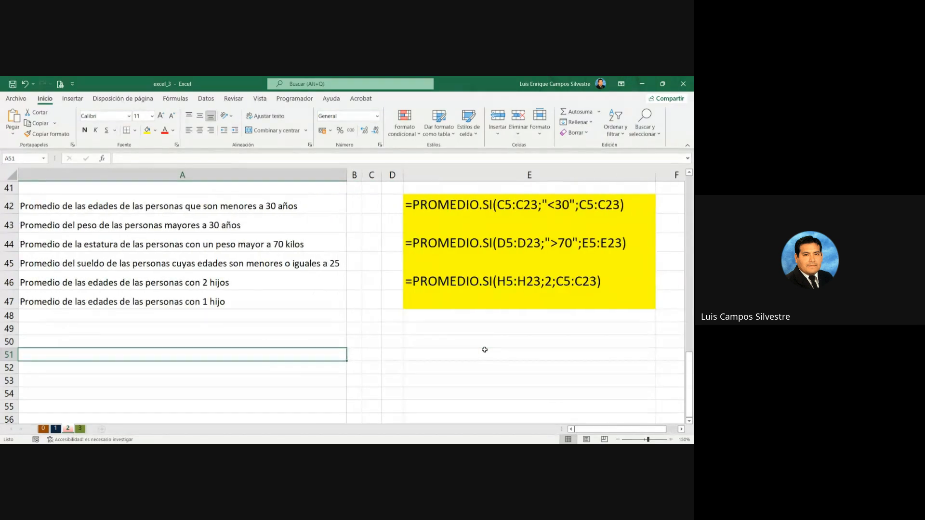
Step: Remove the yellow fill from the solved PROMEDIO.SI cells E42, E44 and E46
{"action": "left_click", "coordinate": [452, 212]}
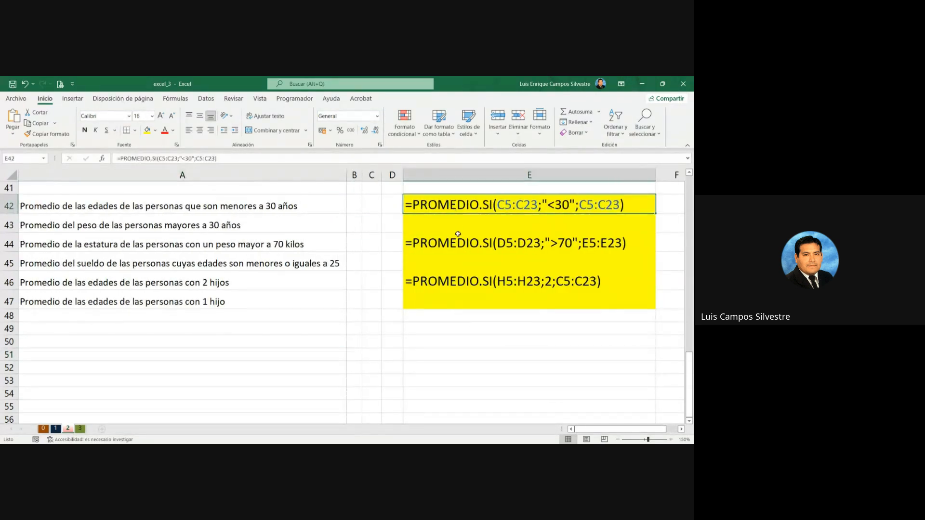
{"action": "left_click", "coordinate": [453, 250], "text": "ctrl"}
{"action": "left_click", "coordinate": [455, 282], "text": "ctrl"}
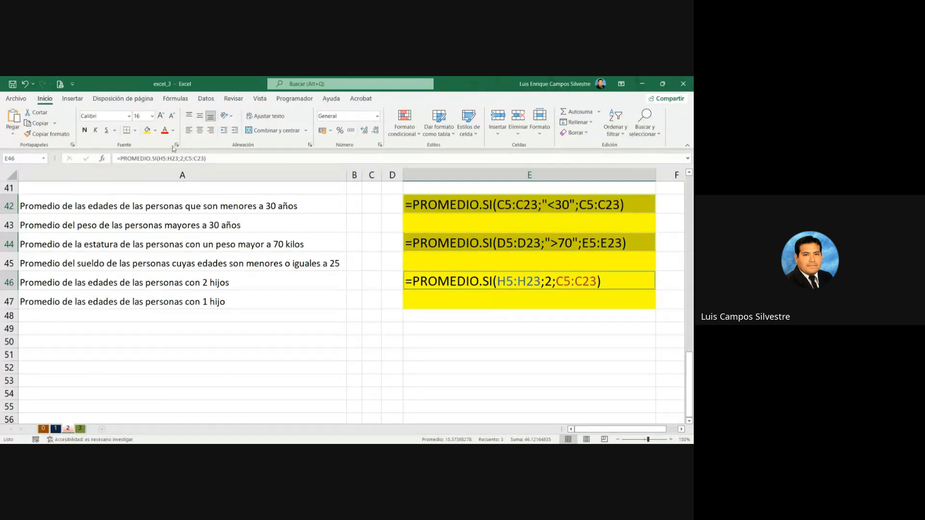
{"action": "left_click", "coordinate": [155, 131]}
{"action": "left_click", "coordinate": [169, 220]}
{"action": "left_click", "coordinate": [371, 342]}
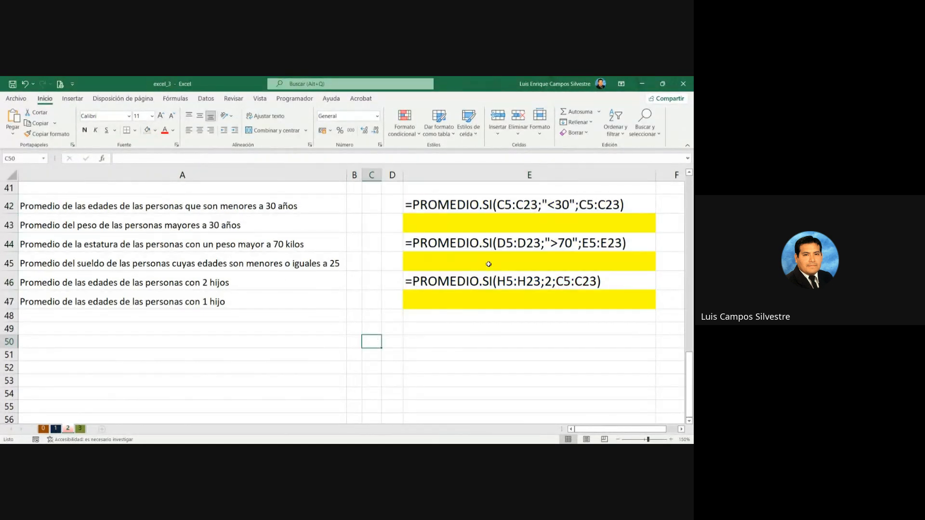
{"action": "left_click", "coordinate": [463, 227]}
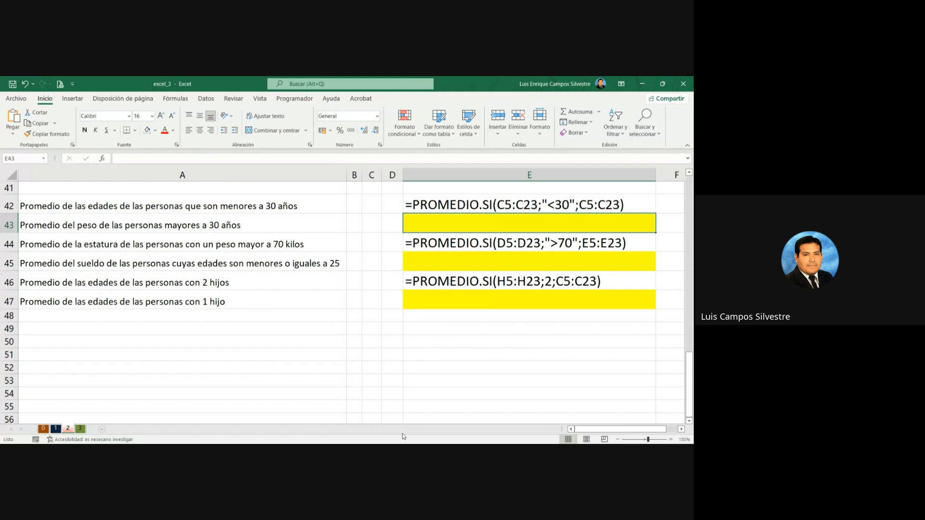
{"action": "key", "text": "alt+Tab"}
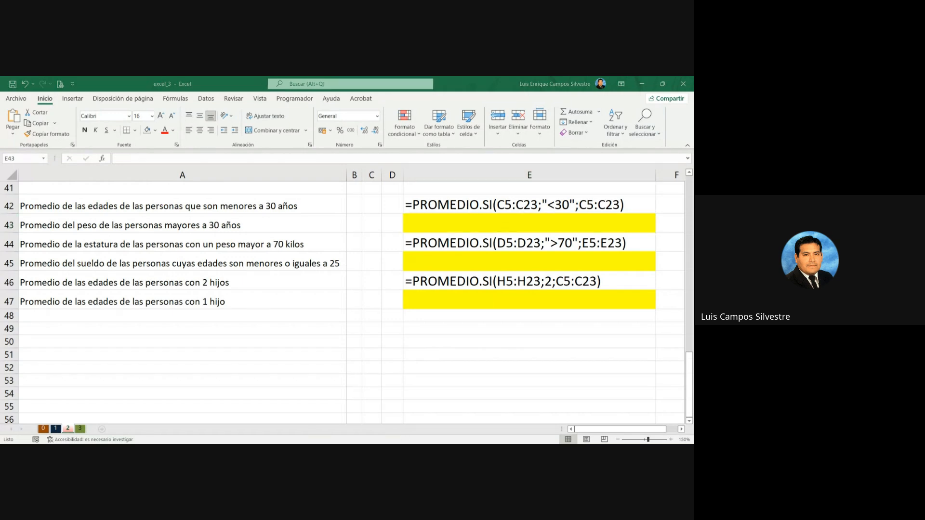
{"action": "key", "text": "alt+Tab"}
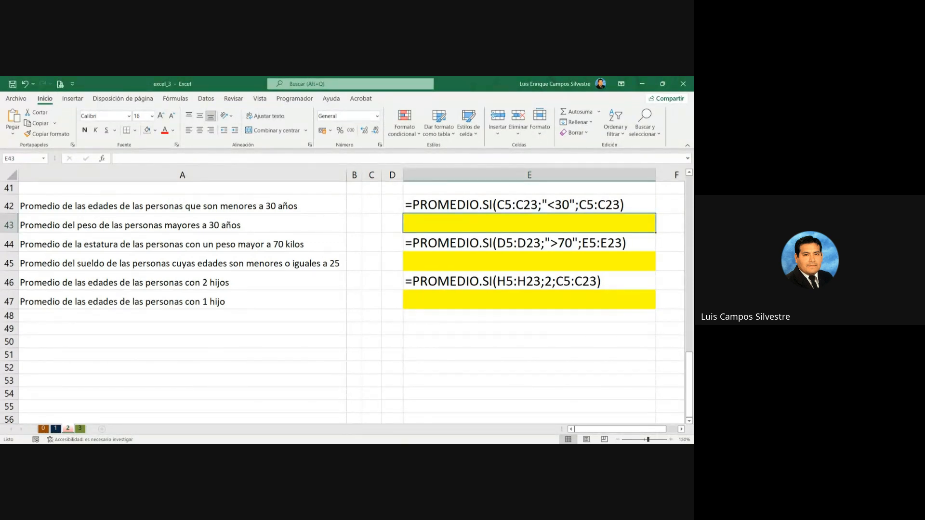
{"action": "left_click", "coordinate": [451, 410]}
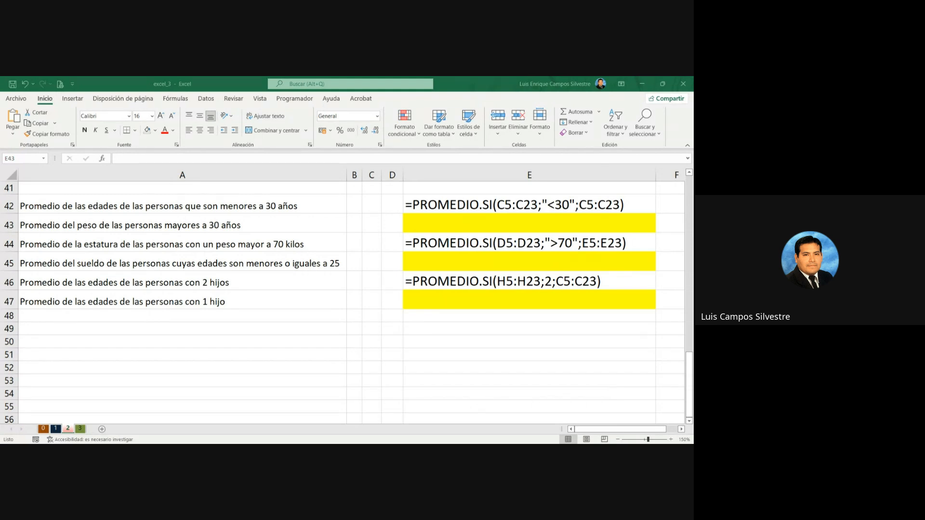
{"action": "key", "text": "alt+Tab"}
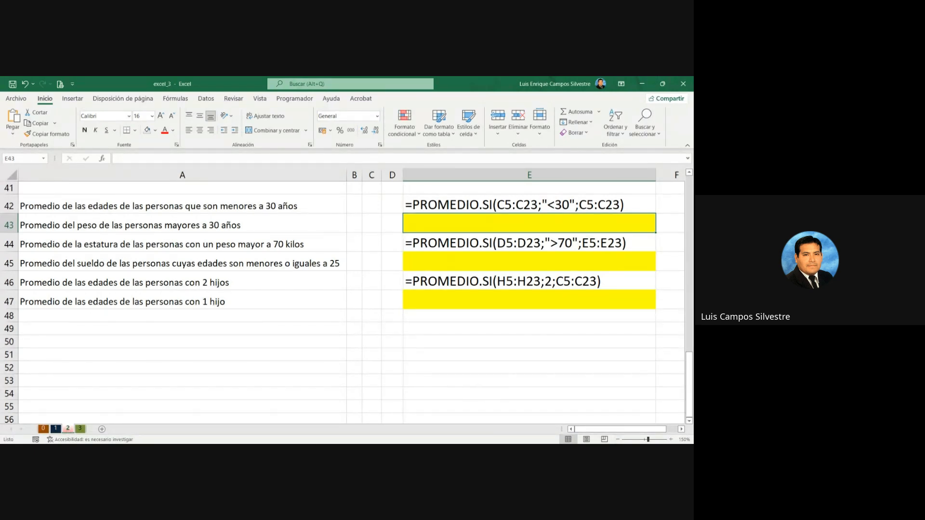
{"action": "key", "text": "alt+Tab"}
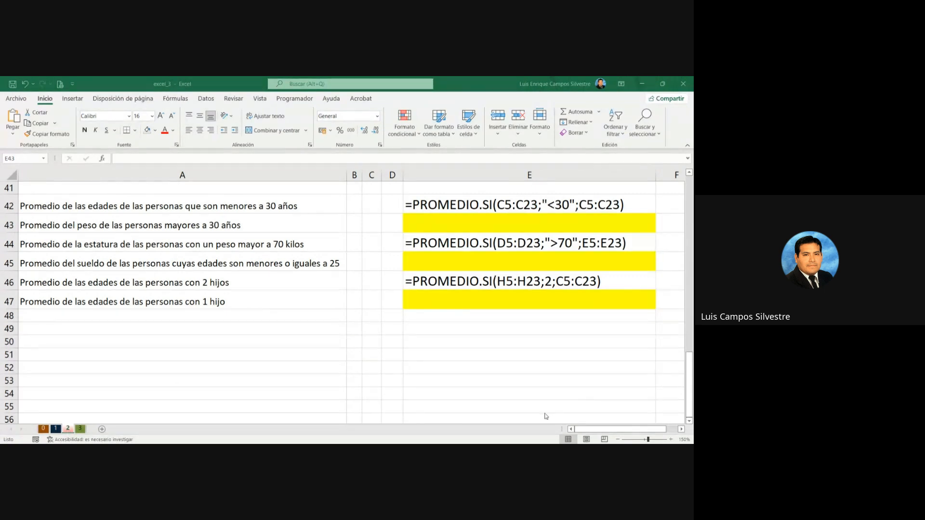
{"action": "left_click", "coordinate": [468, 291]}
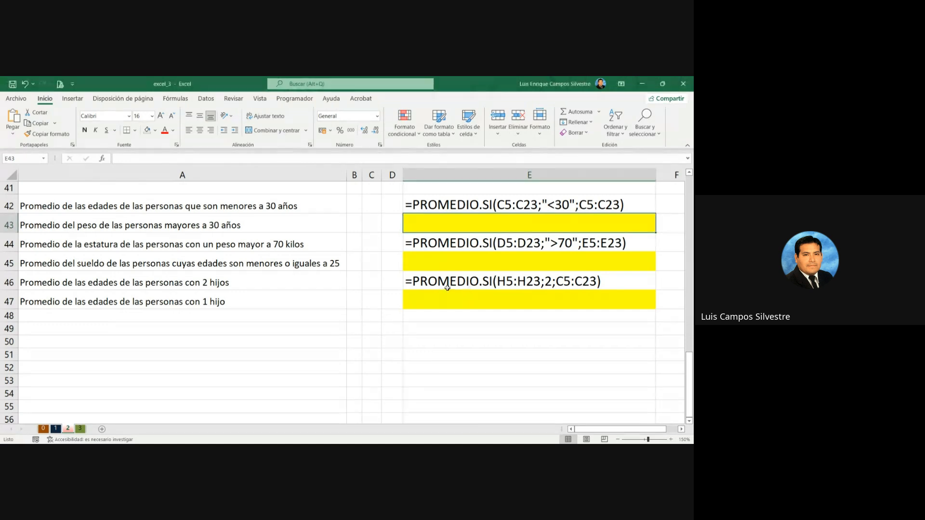
Step: Look over sheets 1 and 3, and switch to sheet 0 with the Productos Comprados and Relación de Empleados tables
{"action": "left_click", "coordinate": [68, 428]}
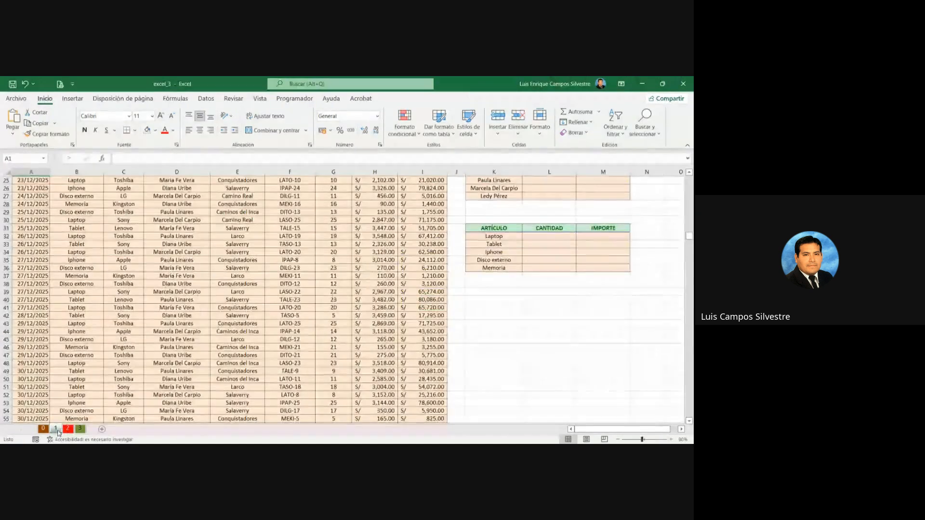
{"action": "left_click", "coordinate": [80, 429]}
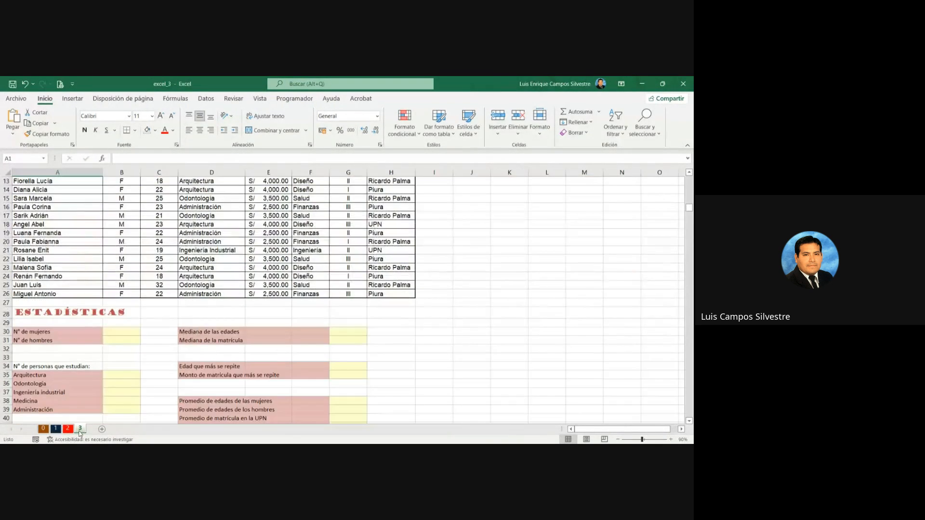
{"action": "left_click", "coordinate": [42, 429]}
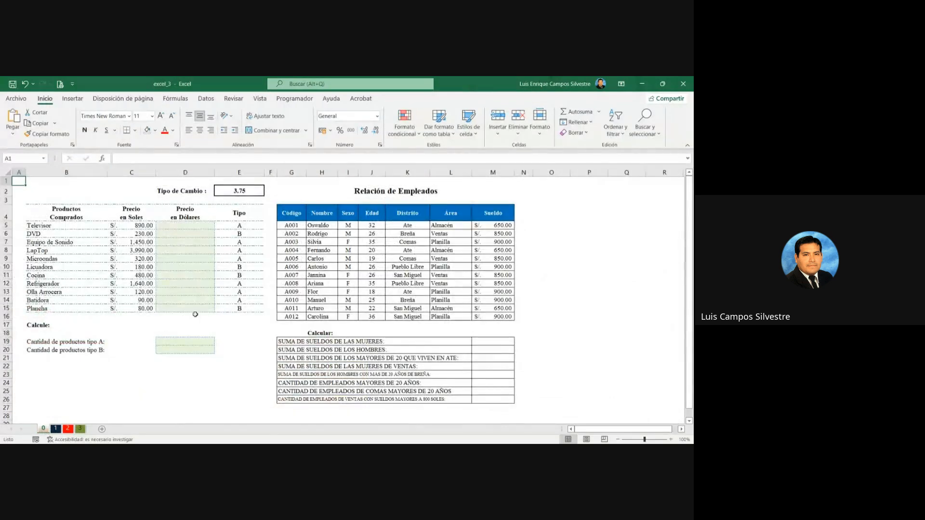
{"action": "scroll", "coordinate": [223, 310], "scroll_direction": "up", "scroll_amount": 3}
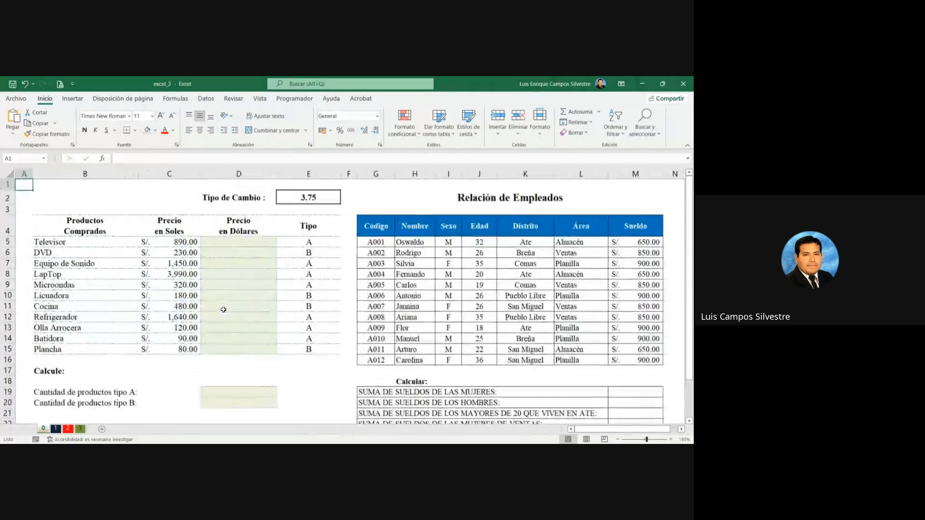
{"action": "scroll", "coordinate": [224, 310], "scroll_direction": "down", "scroll_amount": 1}
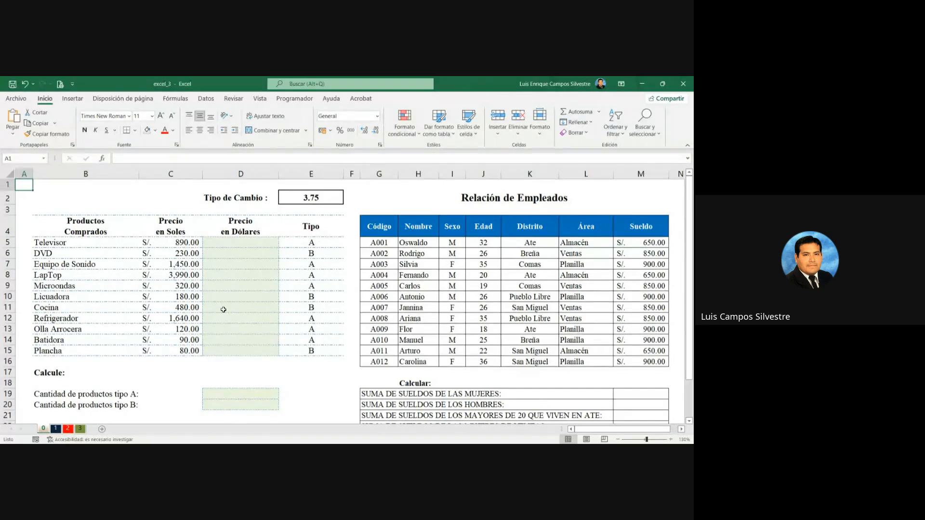
{"action": "left_click", "coordinate": [232, 240]}
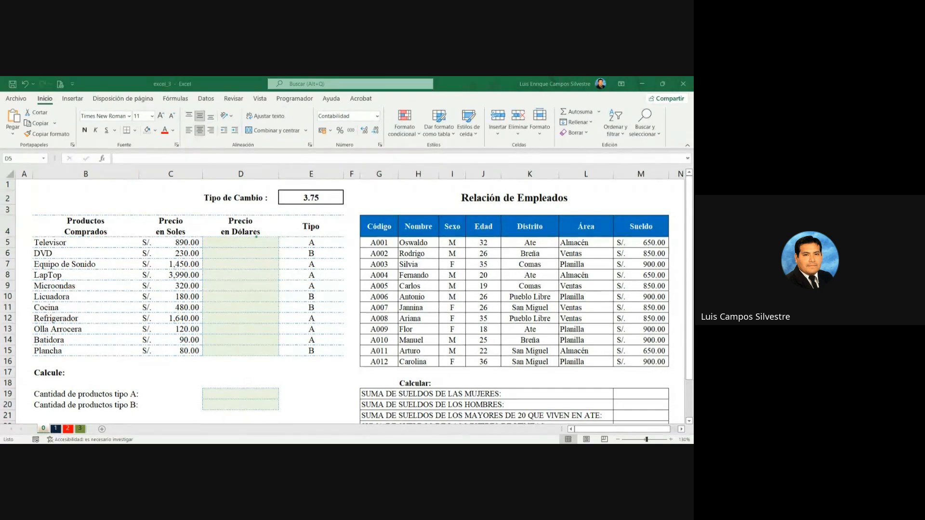
{"action": "left_click", "coordinate": [258, 240]}
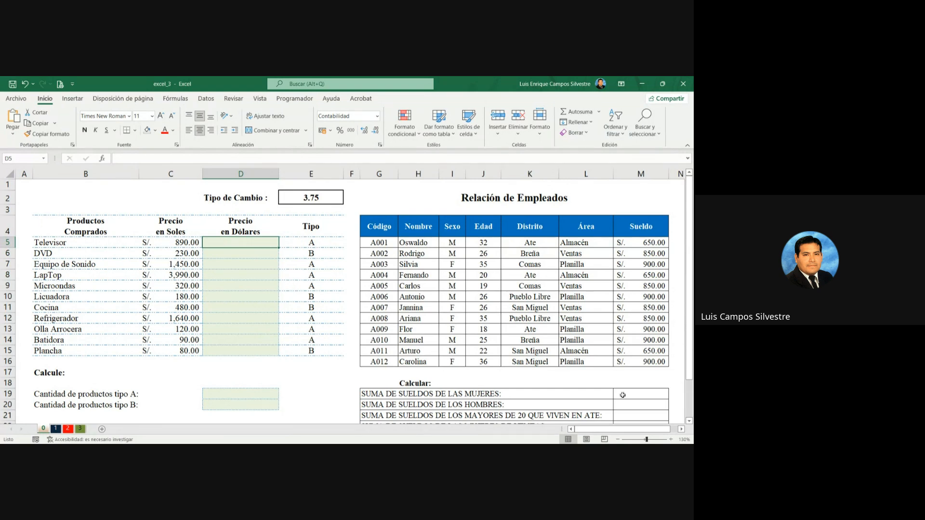
{"action": "left_click", "coordinate": [671, 440]}
{"action": "left_click", "coordinate": [671, 440]}
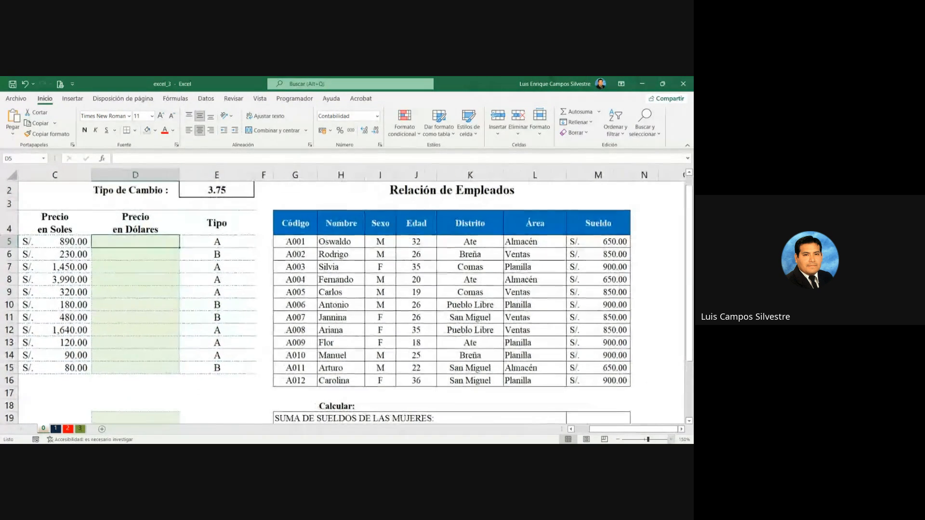
{"action": "key", "text": "Home"}
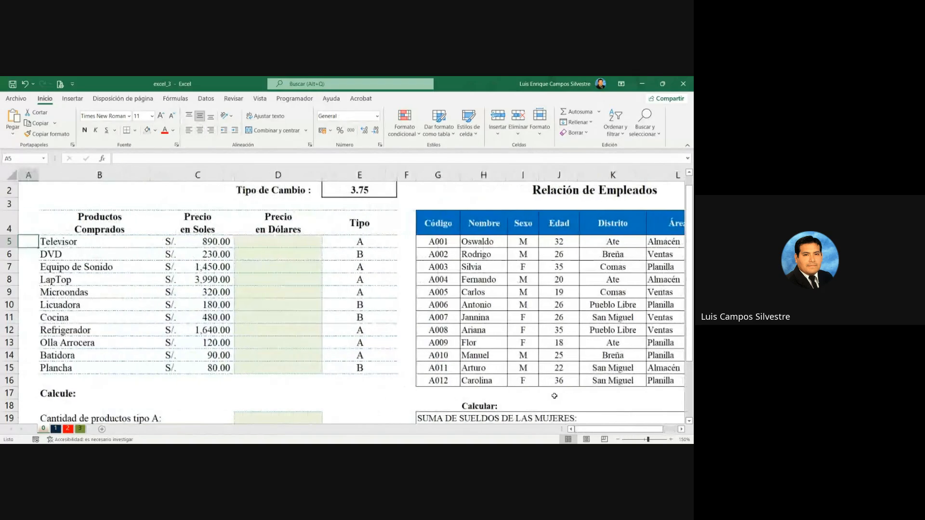
{"action": "left_click", "coordinate": [298, 248]}
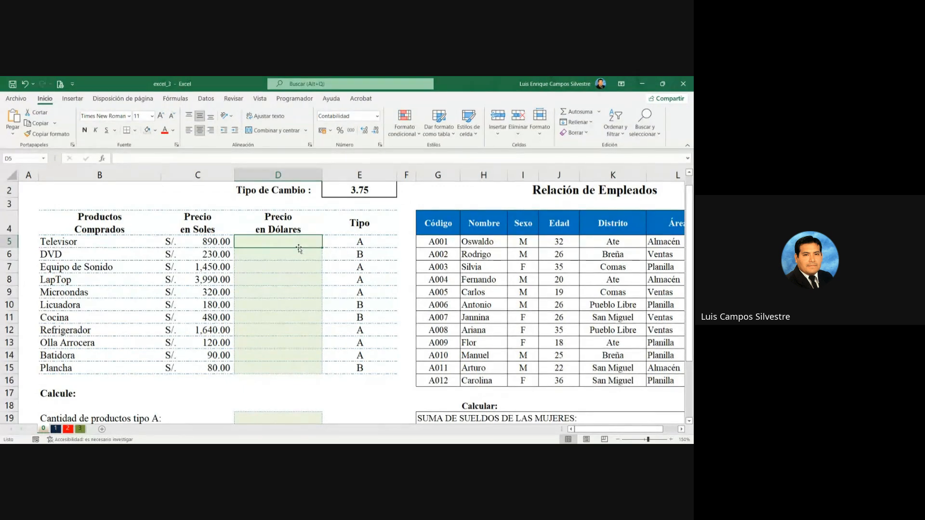
{"action": "type", "text": "="}
{"action": "left_click", "coordinate": [199, 240]}
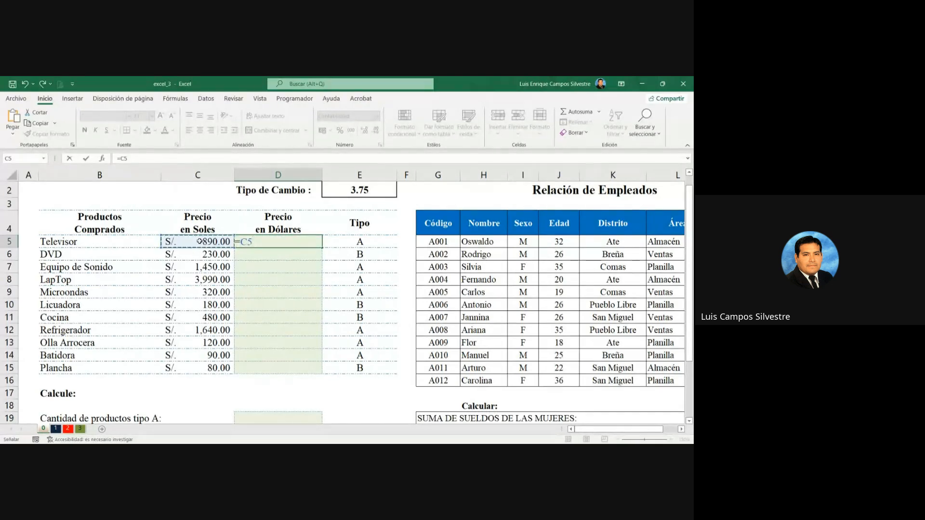
{"action": "key", "text": "Escape"}
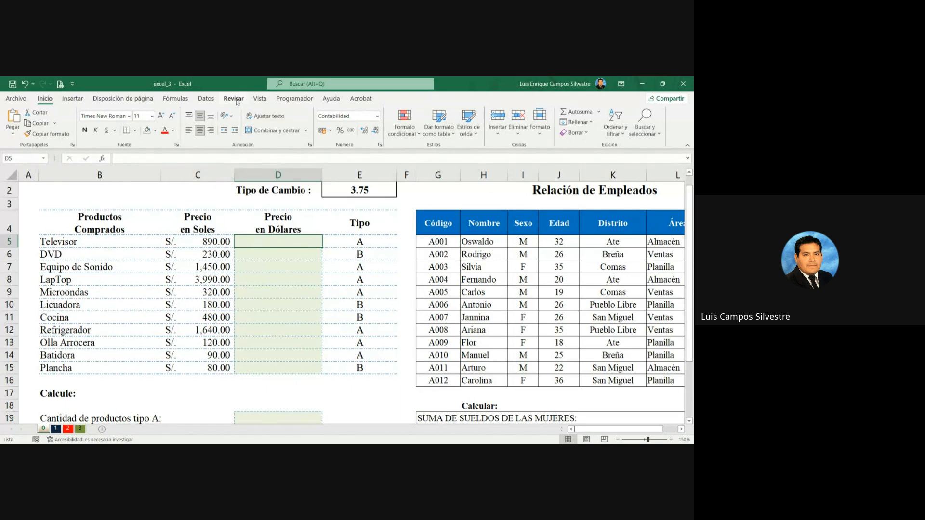
Step: Show formulas instead of results on sheet 0, and narrow columns A, B and C to suit their contents
{"action": "left_click", "coordinate": [189, 100]}
{"action": "left_click", "coordinate": [507, 112]}
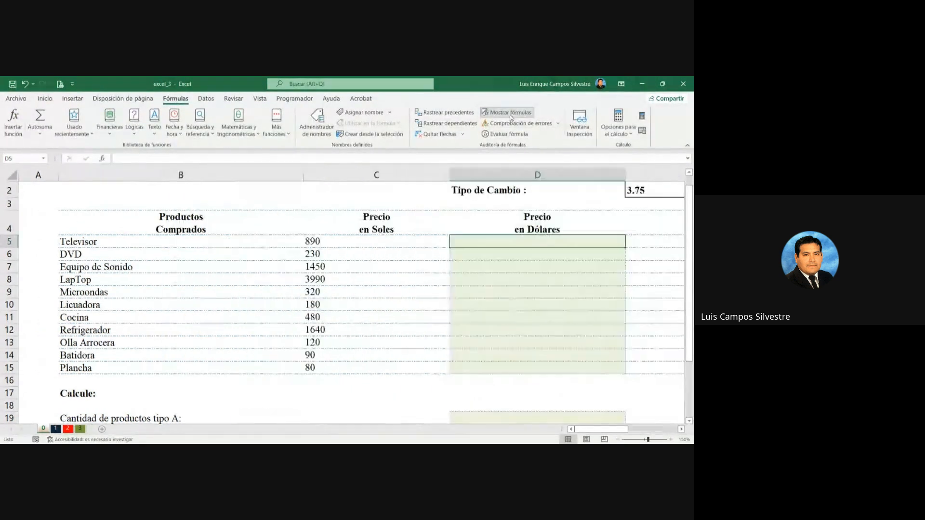
{"action": "left_click", "coordinate": [190, 214]}
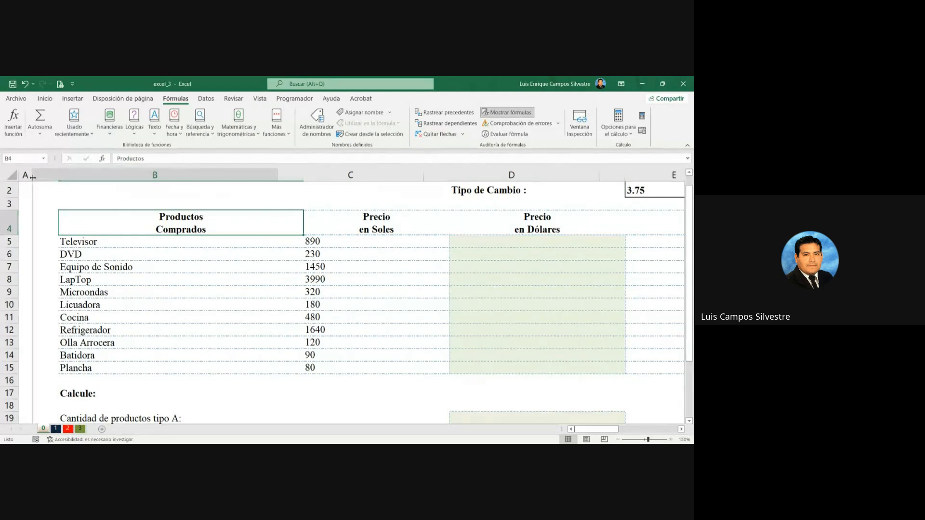
{"action": "scroll", "coordinate": [284, 193], "scroll_direction": "right", "scroll_amount": 1}
{"action": "left_click_drag", "start_coordinate": [281, 174], "coordinate": [159, 175]}
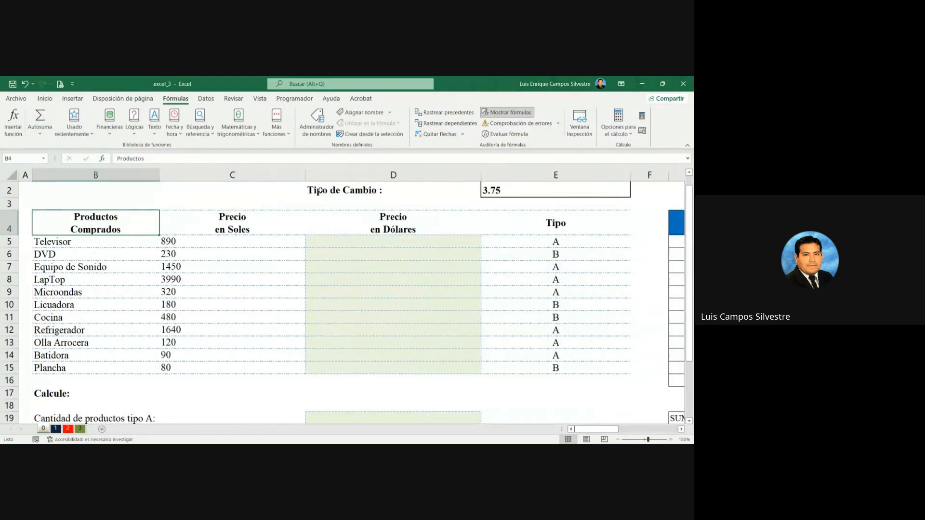
{"action": "double_click", "coordinate": [308, 177]}
Step: Set the font size of the Precio en Dólares cells D5:D15 to 14
{"action": "left_click_drag", "start_coordinate": [305, 242], "coordinate": [326, 366]}
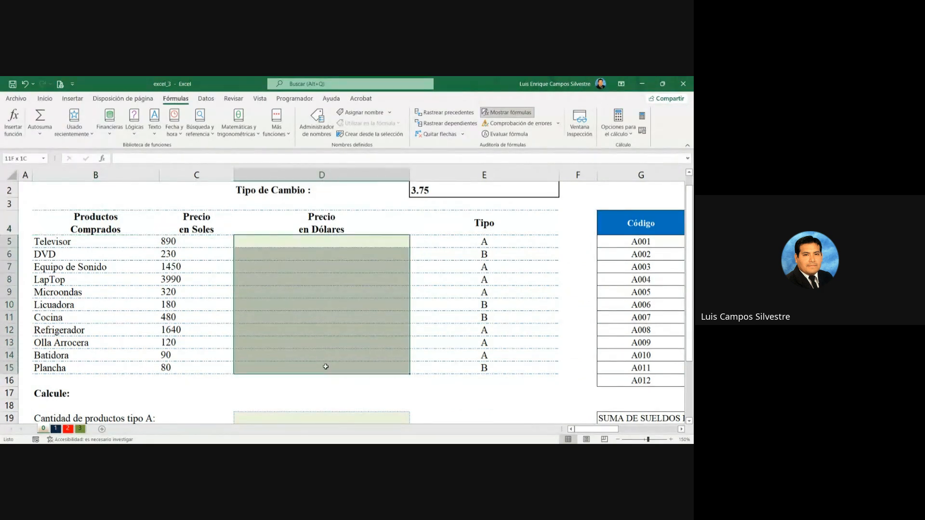
{"action": "left_click", "coordinate": [45, 99]}
{"action": "left_click", "coordinate": [162, 117]}
{"action": "left_click", "coordinate": [162, 116]}
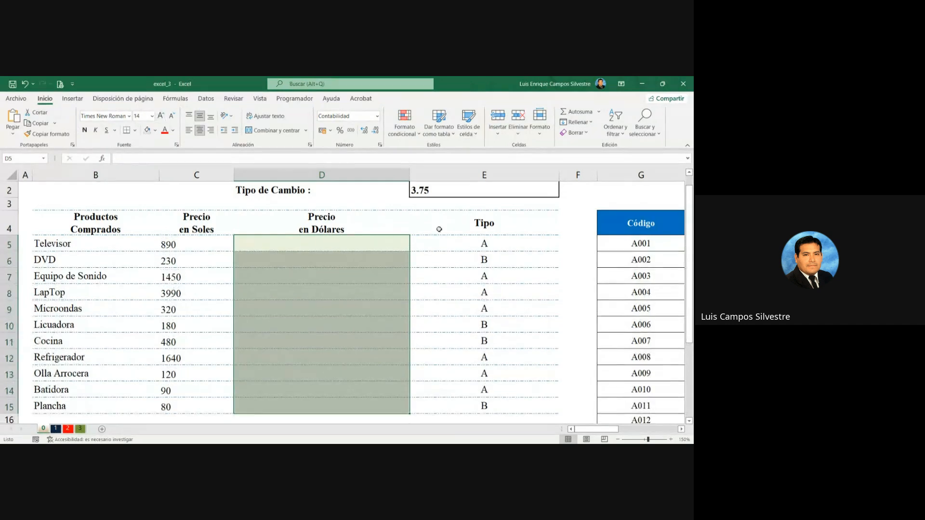
Step: Enter the dollar price formula =C5/$E$2 in D5 and fill it down to D15
{"action": "scroll", "coordinate": [330, 276], "scroll_direction": "down", "scroll_amount": 2}
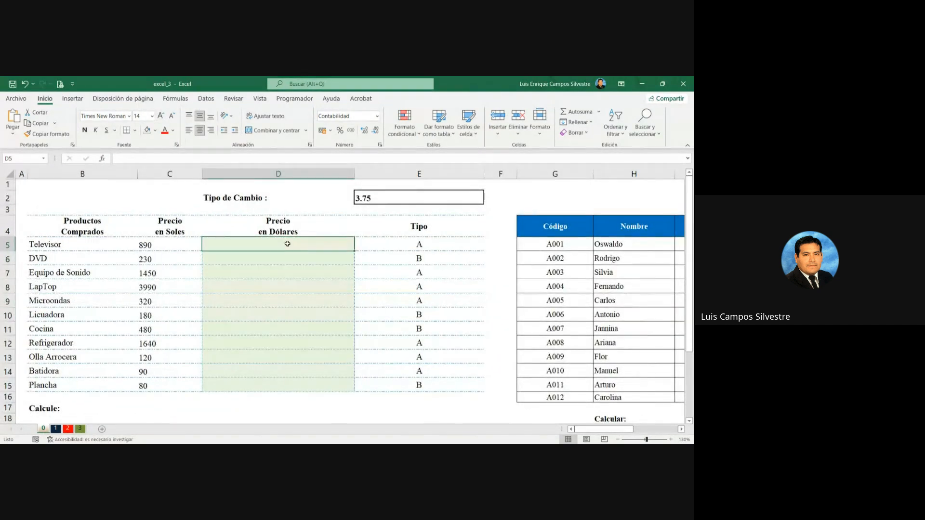
{"action": "type", "text": "="}
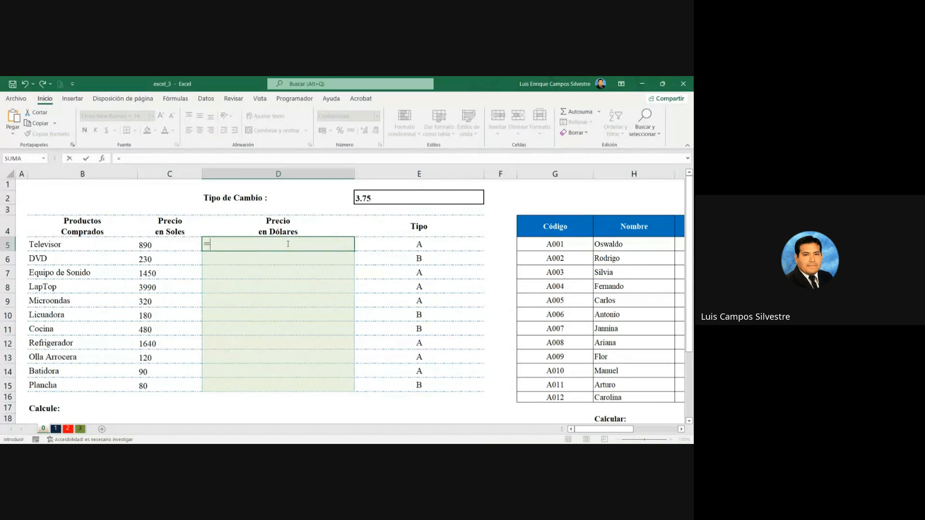
{"action": "left_click", "coordinate": [144, 244]}
{"action": "type", "text": "/"}
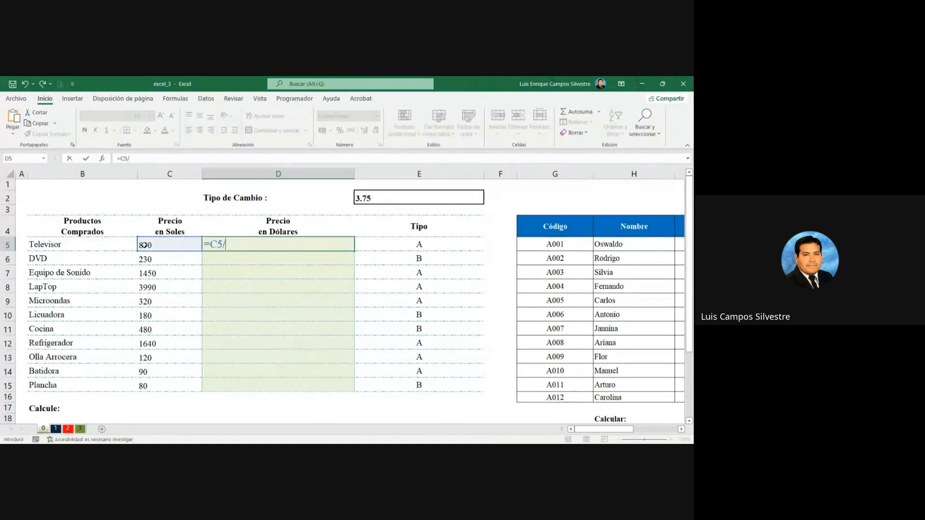
{"action": "left_click", "coordinate": [384, 201]}
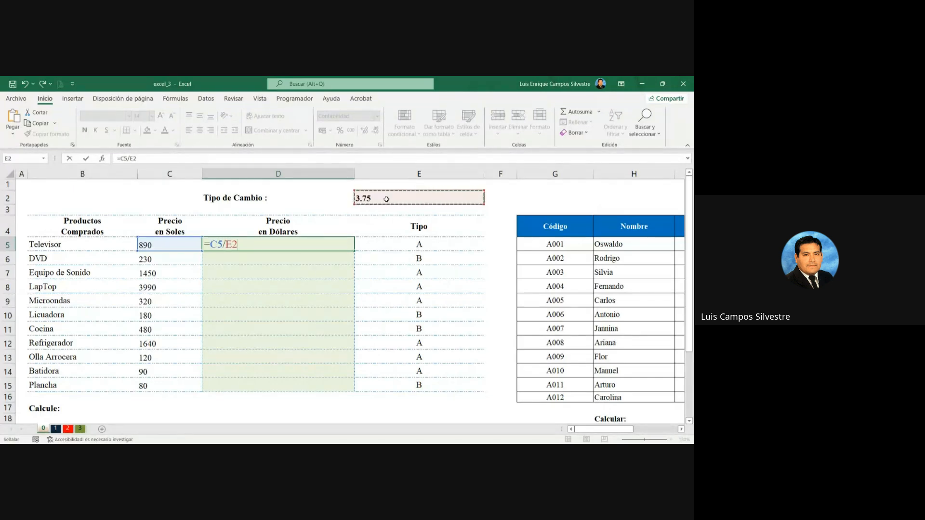
{"action": "key", "text": "F4"}
{"action": "key", "text": "Return"}
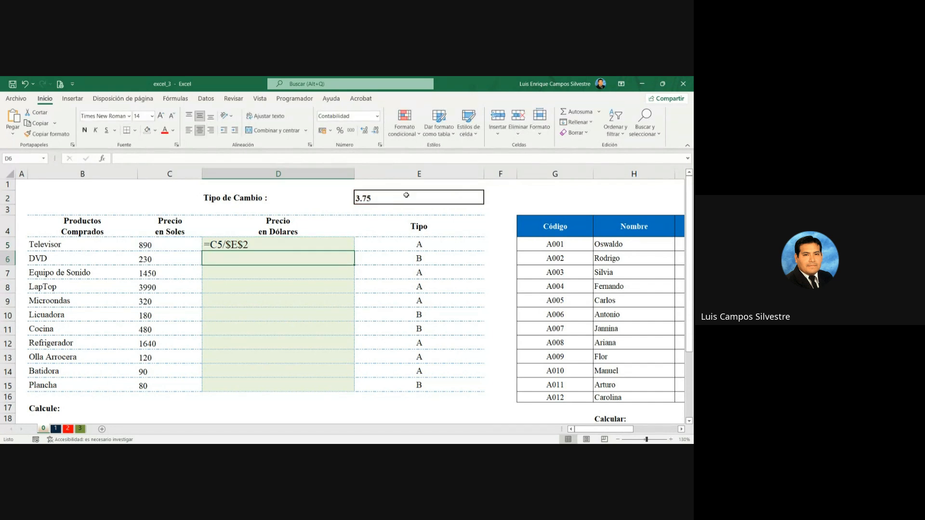
{"action": "double_click", "coordinate": [335, 244]}
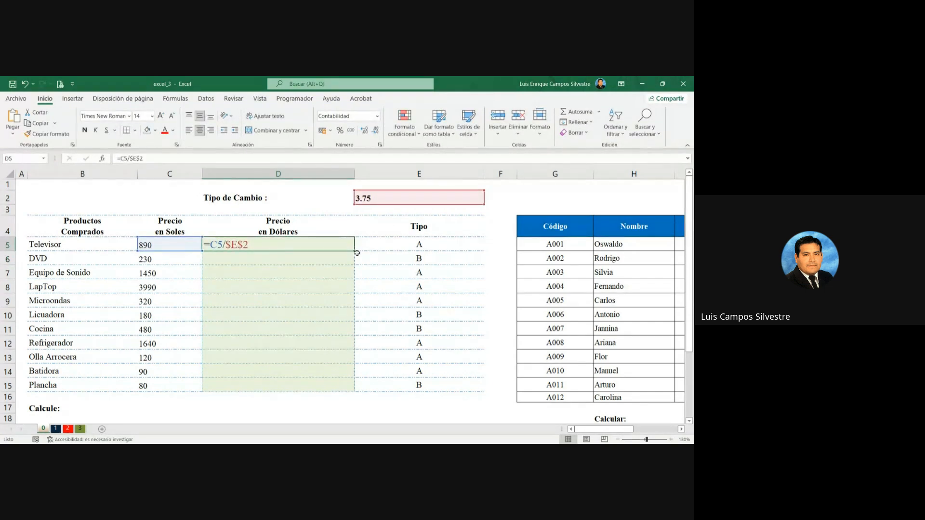
{"action": "left_click_drag", "start_coordinate": [355, 251], "coordinate": [357, 389]}
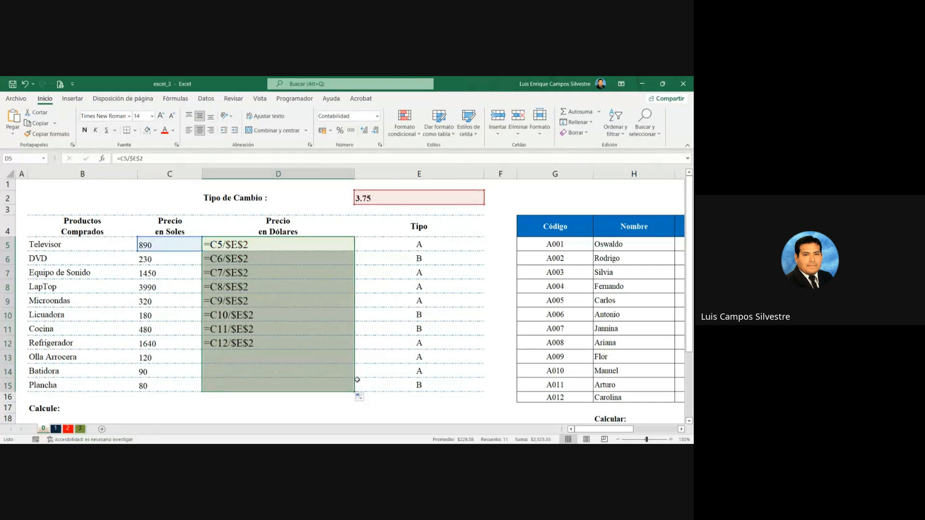
Step: Fit columns D and E to their contents, and widen column E slightly
{"action": "double_click", "coordinate": [354, 173]}
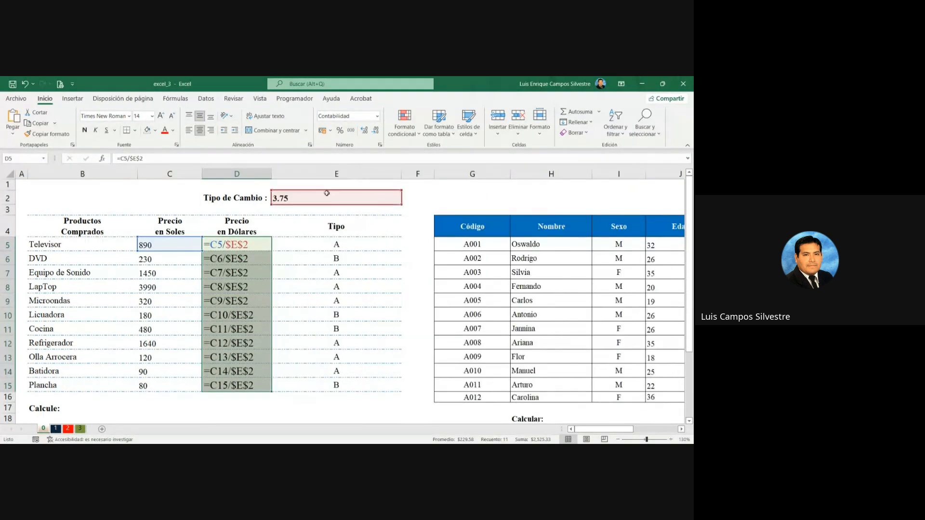
{"action": "double_click", "coordinate": [402, 174]}
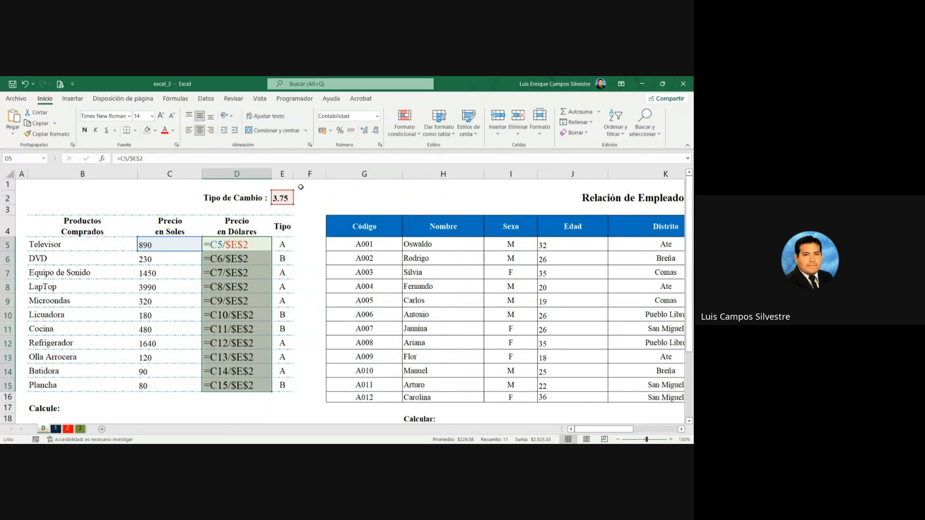
{"action": "left_click_drag", "start_coordinate": [296, 176], "coordinate": [308, 176]}
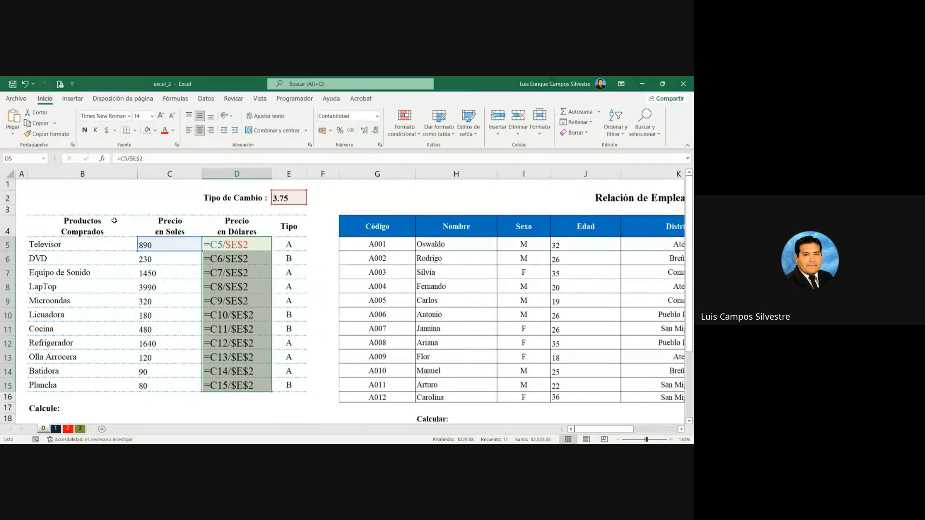
{"action": "left_click", "coordinate": [20, 188]}
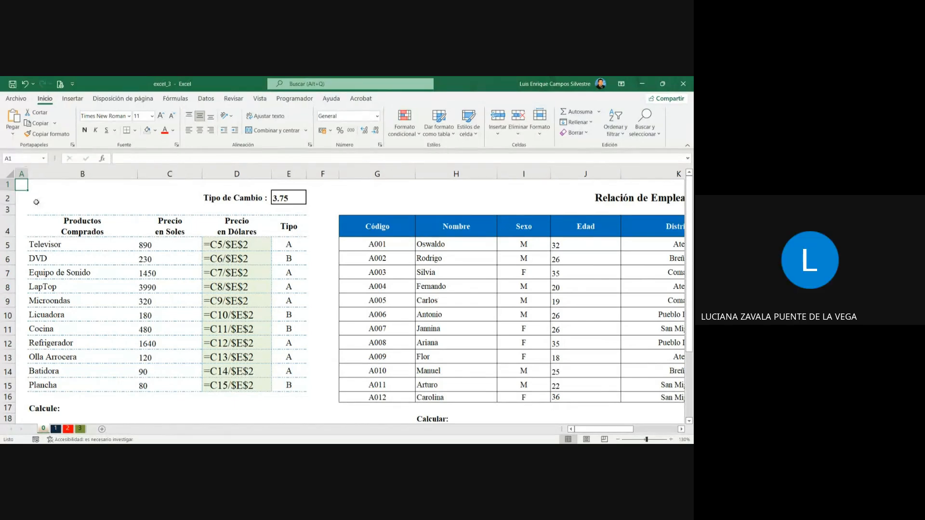
Step: Examine the relative and absolute references in the dollar price formulas in D5 and D6
{"action": "double_click", "coordinate": [251, 248]}
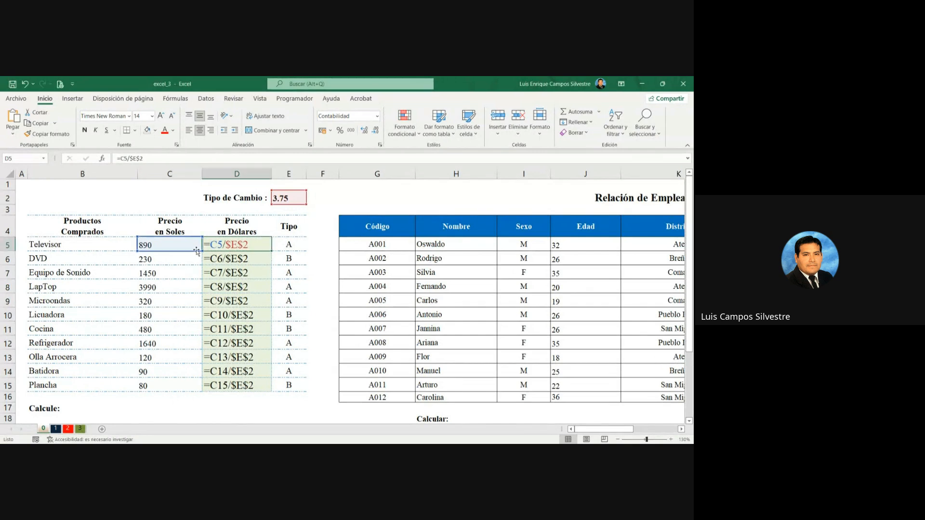
{"action": "left_click", "coordinate": [671, 439]}
{"action": "left_click", "coordinate": [671, 439]}
{"action": "left_click", "coordinate": [671, 439]}
{"action": "left_click", "coordinate": [671, 440]}
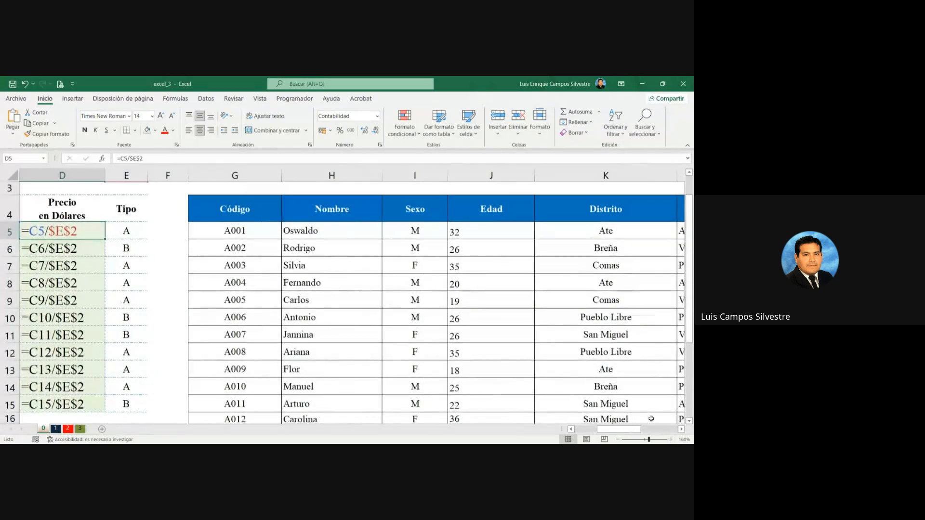
{"action": "left_click", "coordinate": [588, 430]}
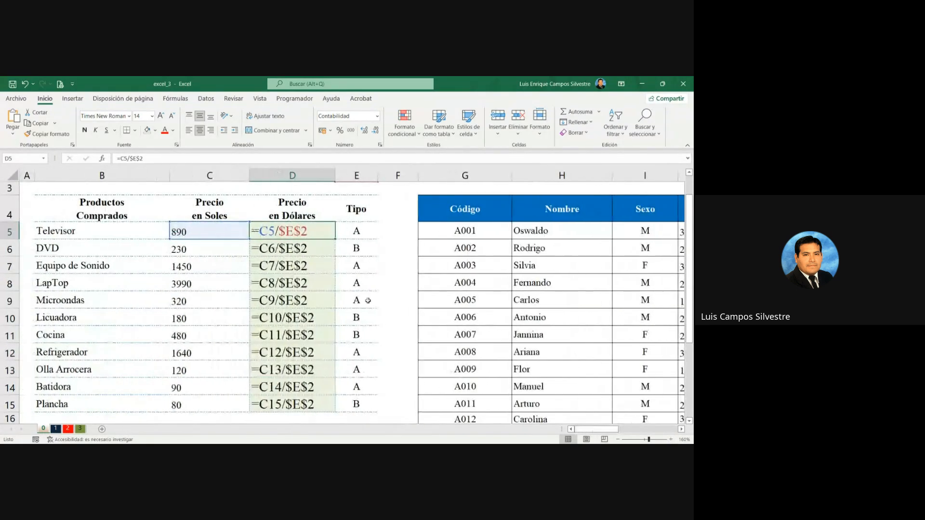
{"action": "left_click", "coordinate": [314, 255]}
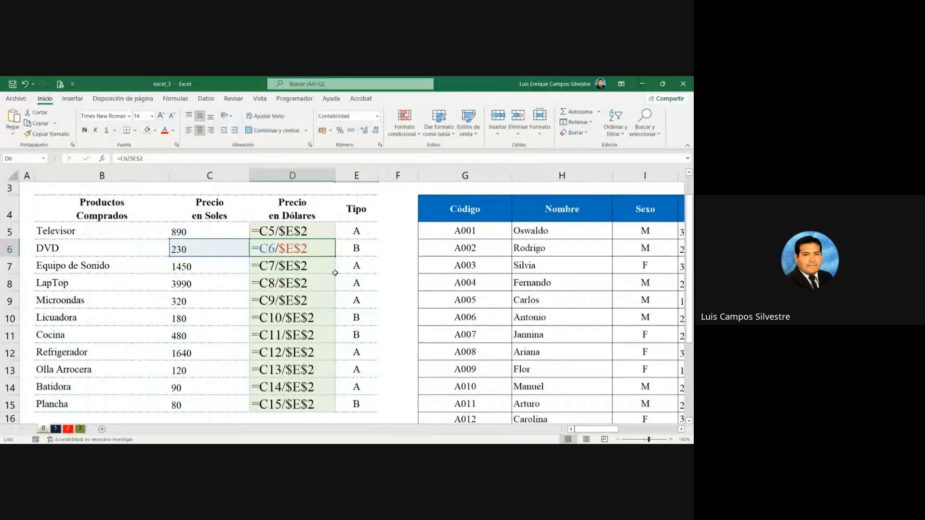
Step: Set the font size of the product count cells D19:D20 to 14 and widen column D
{"action": "scroll", "coordinate": [333, 271], "scroll_direction": "down", "scroll_amount": 1}
{"action": "scroll", "coordinate": [334, 271], "scroll_direction": "down", "scroll_amount": 2}
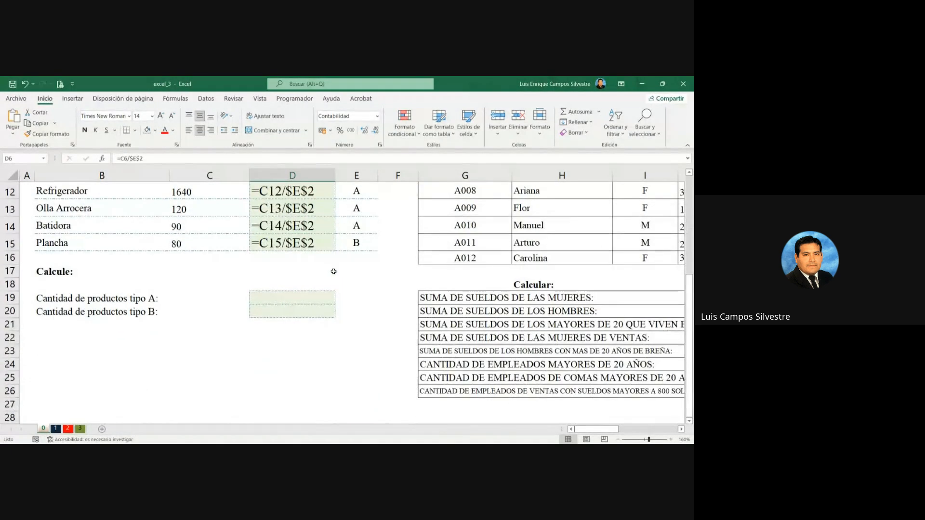
{"action": "left_click", "coordinate": [293, 297]}
{"action": "left_click_drag", "start_coordinate": [294, 297], "coordinate": [293, 310]}
{"action": "left_click", "coordinate": [162, 117]}
{"action": "left_click_drag", "start_coordinate": [335, 175], "coordinate": [384, 176]}
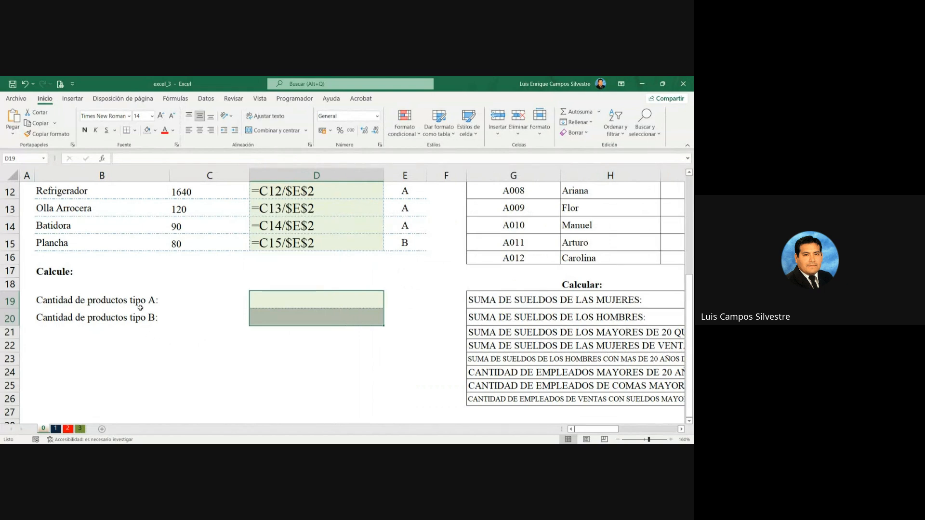
Step: Start the formula =CONTAR.SI( in D19 for the Cantidad de productos tipo A
{"action": "scroll", "coordinate": [337, 316], "scroll_direction": "up", "scroll_amount": 1}
{"action": "left_click", "coordinate": [326, 353]}
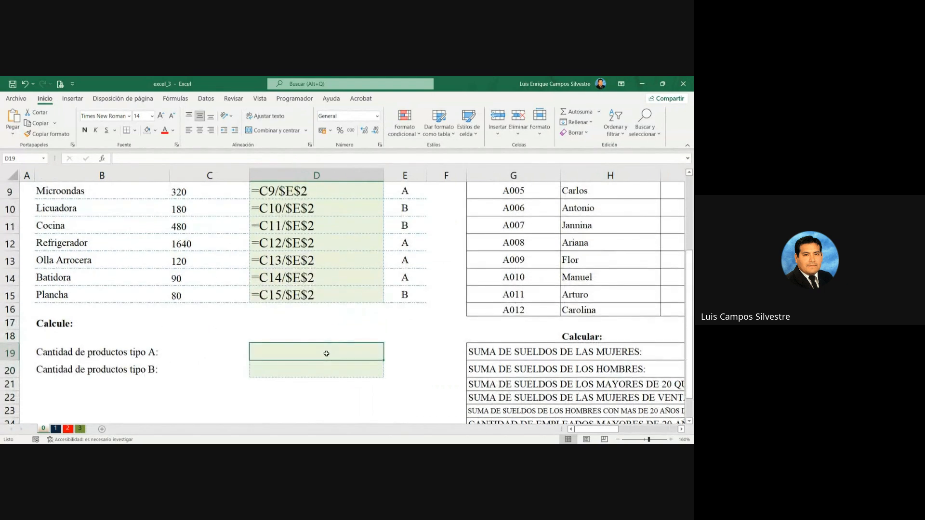
{"action": "type", "text": "=contar"}
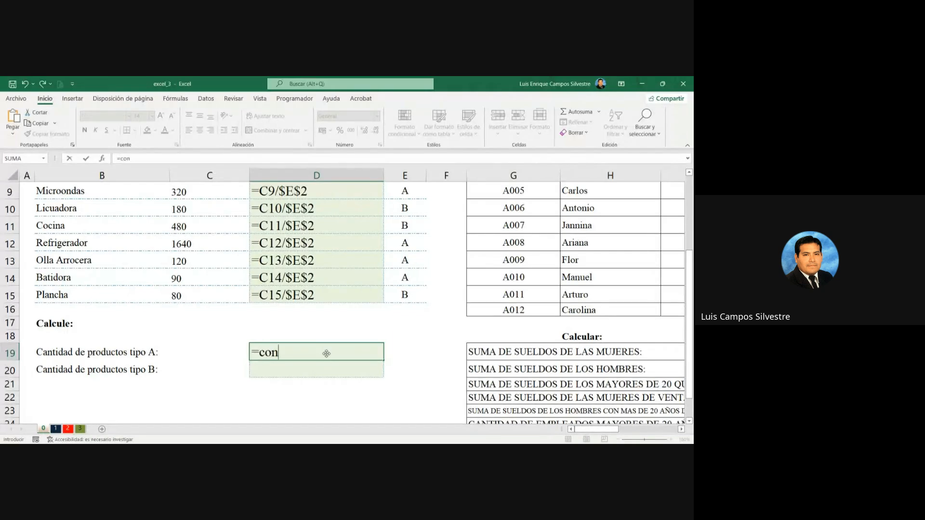
{"action": "key", "text": "BackSpace"}
{"action": "key", "text": "BackSpace"}
{"action": "key", "text": "BackSpace"}
{"action": "key", "text": "BackSpace"}
{"action": "key", "text": "BackSpace"}
{"action": "key", "text": "BackSpace"}
{"action": "type", "text": "CONTAR.SI"}
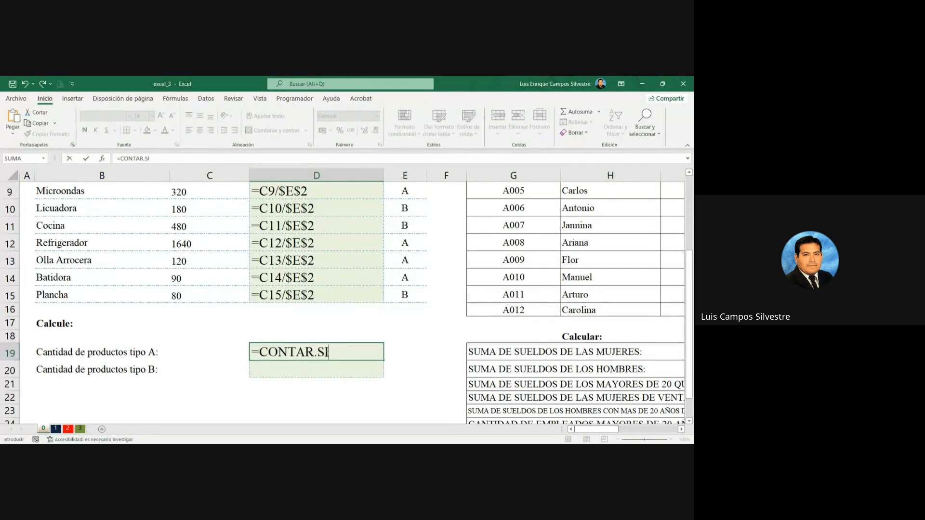
{"action": "type", "text": "("}
Step: Set the Tipo data E5:E15 as the range to count in the CONTAR.SI formula in D19
{"action": "scroll", "coordinate": [427, 320], "scroll_direction": "up", "scroll_amount": 3}
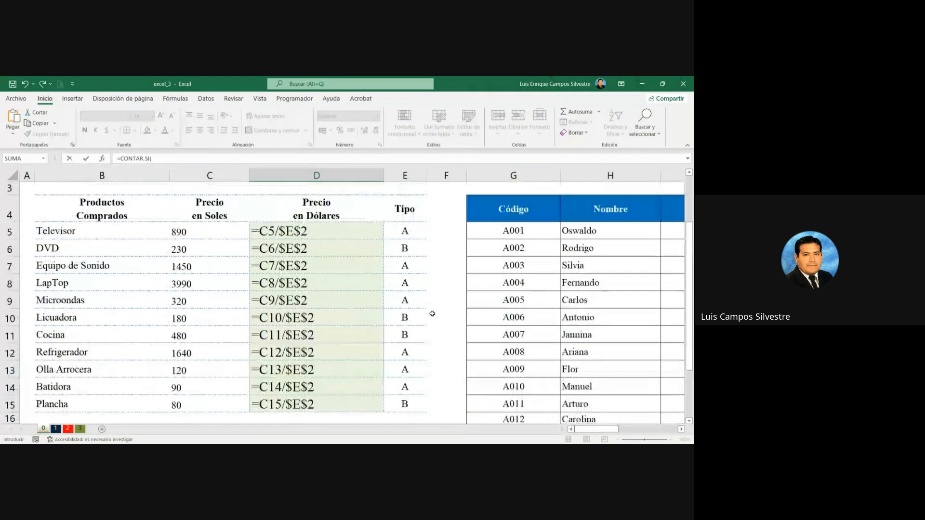
{"action": "left_click", "coordinate": [406, 262]}
{"action": "scroll", "coordinate": [405, 292], "scroll_direction": "down", "scroll_amount": 2}
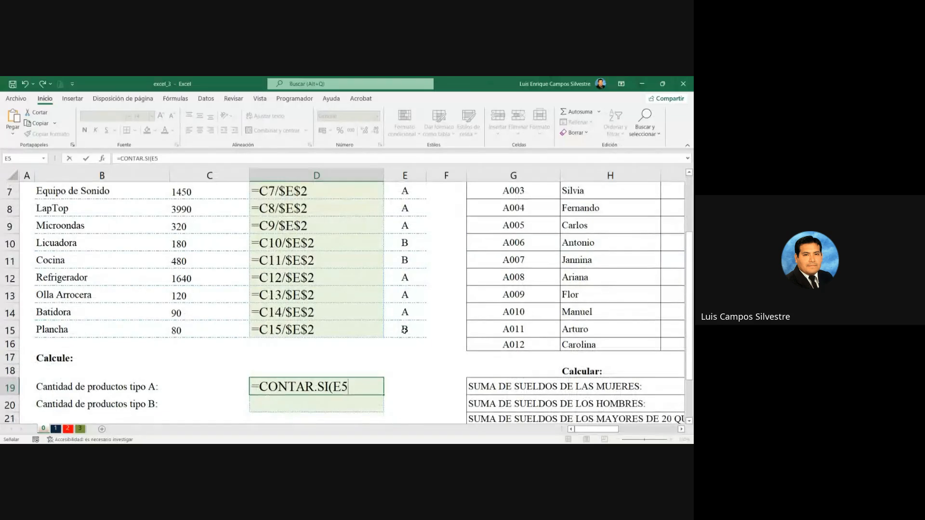
{"action": "left_click", "coordinate": [405, 329], "text": "shift"}
{"action": "scroll", "coordinate": [333, 329], "scroll_direction": "down", "scroll_amount": 1}
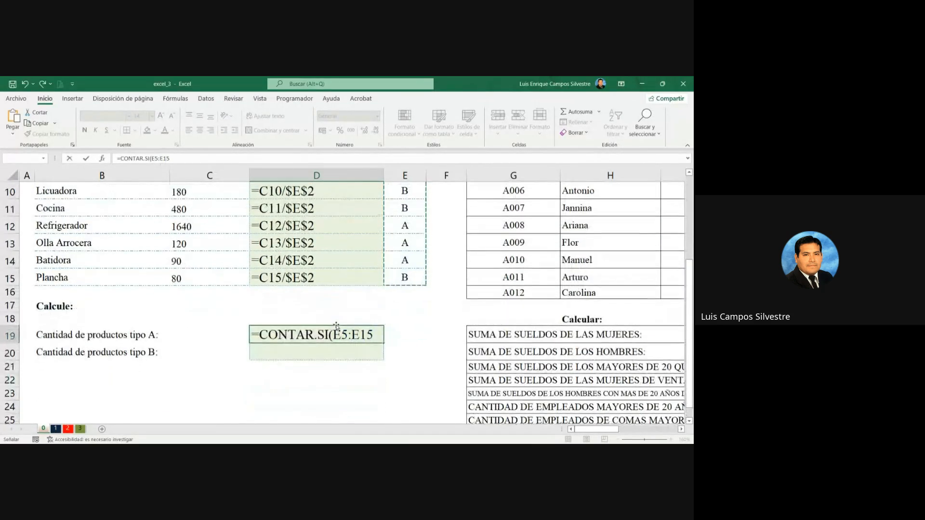
Step: Complete the D19 formula with the criterion "A" as =CONTAR.SI(E5:E15;"A") and autofit the width of column D
{"action": "type", "text": ";"}
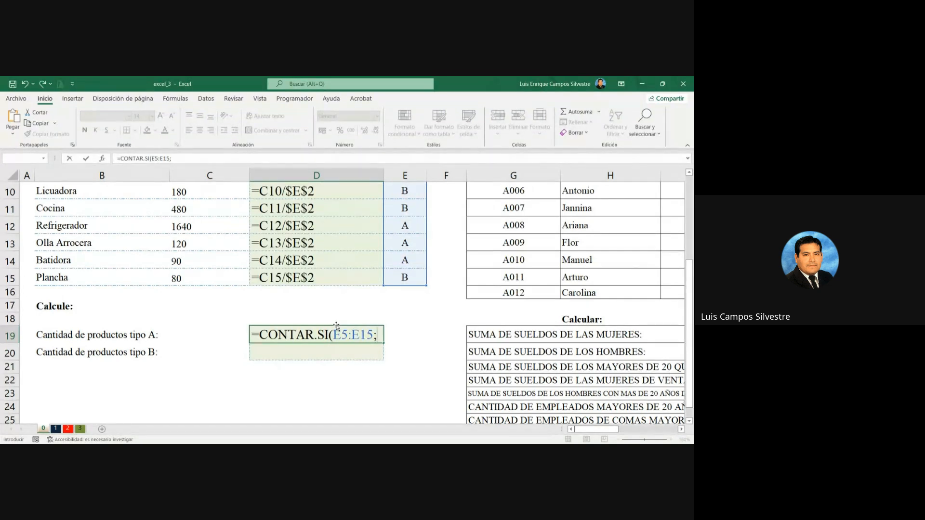
{"action": "type", "text": "\"A\")"}
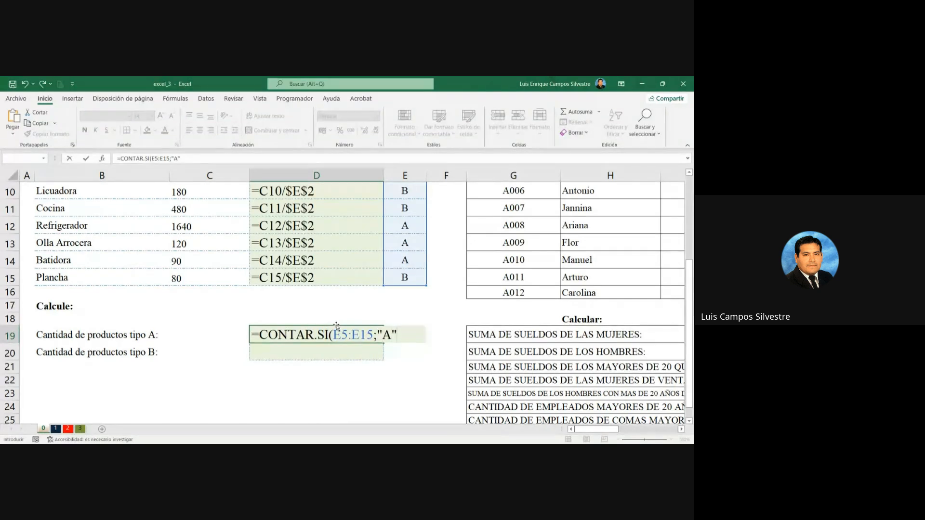
{"action": "key", "text": "Return"}
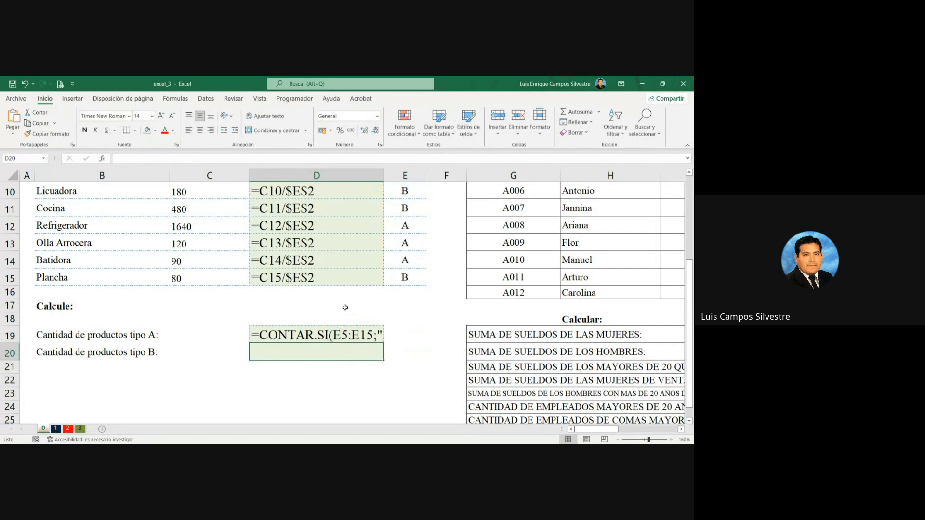
{"action": "double_click", "coordinate": [385, 173]}
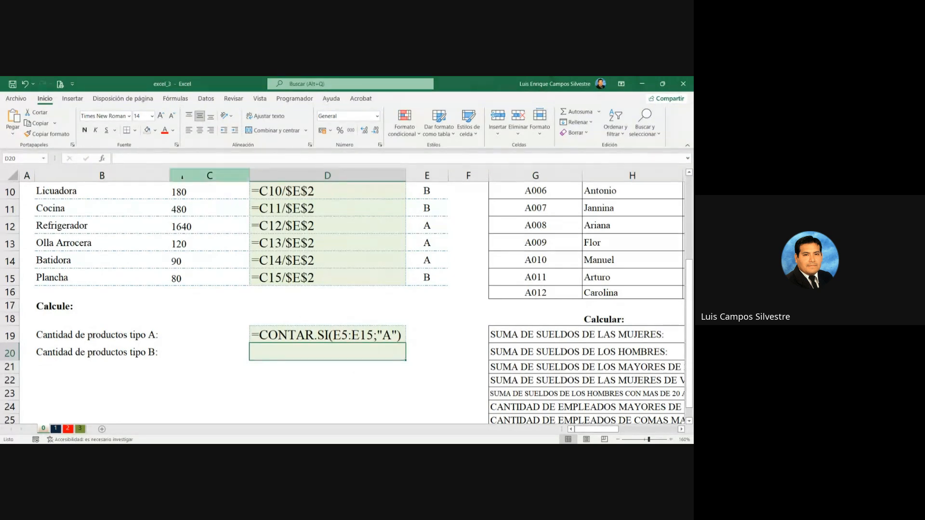
Step: Fill cell D20, the Cantidad de productos tipo B answer, with yellow
{"action": "left_click", "coordinate": [147, 130]}
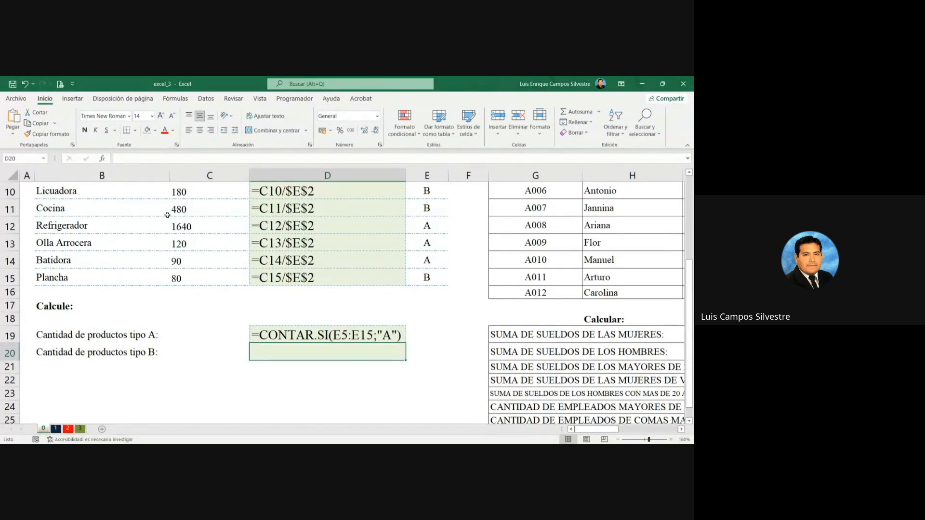
{"action": "left_click", "coordinate": [432, 352]}
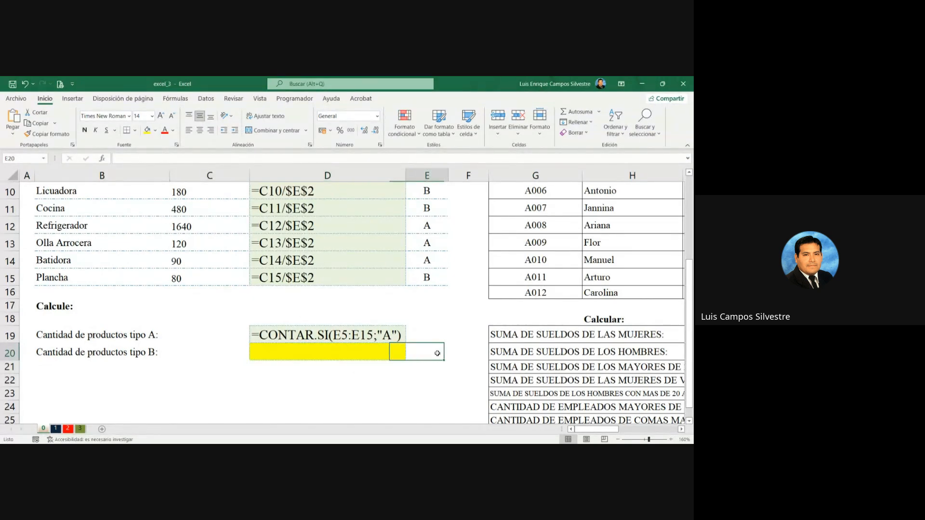
{"action": "left_click", "coordinate": [385, 379]}
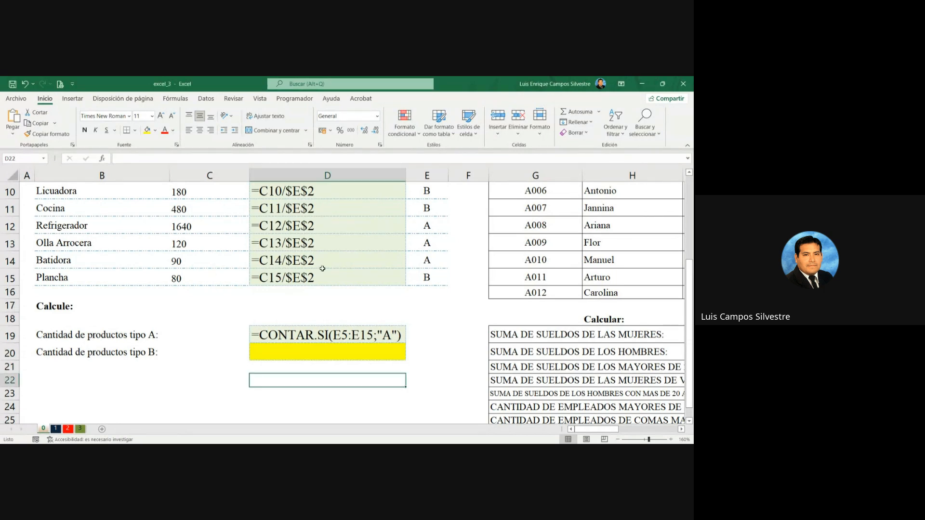
{"action": "left_click", "coordinate": [415, 303]}
Step: Fill the employee calculation answer cells M19:M26 with yellow
{"action": "scroll", "coordinate": [445, 332], "scroll_direction": "down", "scroll_amount": 4}
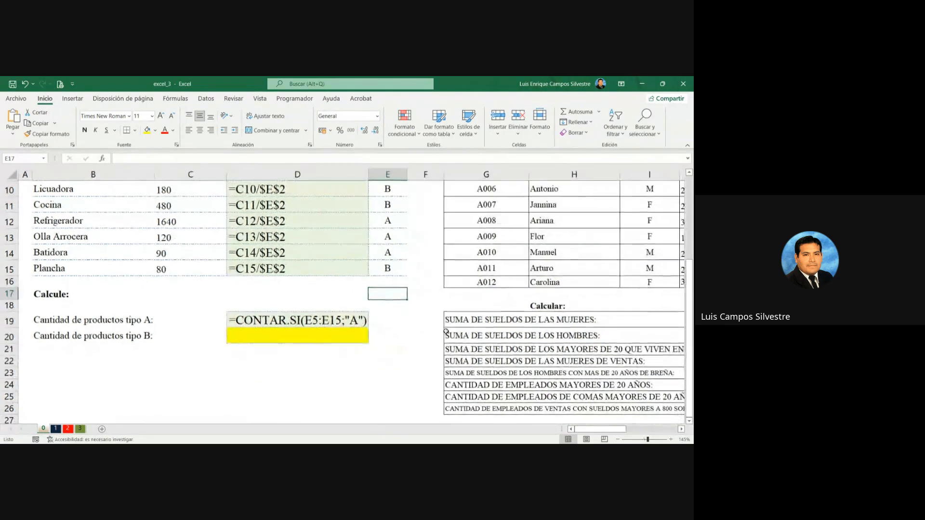
{"action": "scroll", "coordinate": [445, 331], "scroll_direction": "down", "scroll_amount": 1}
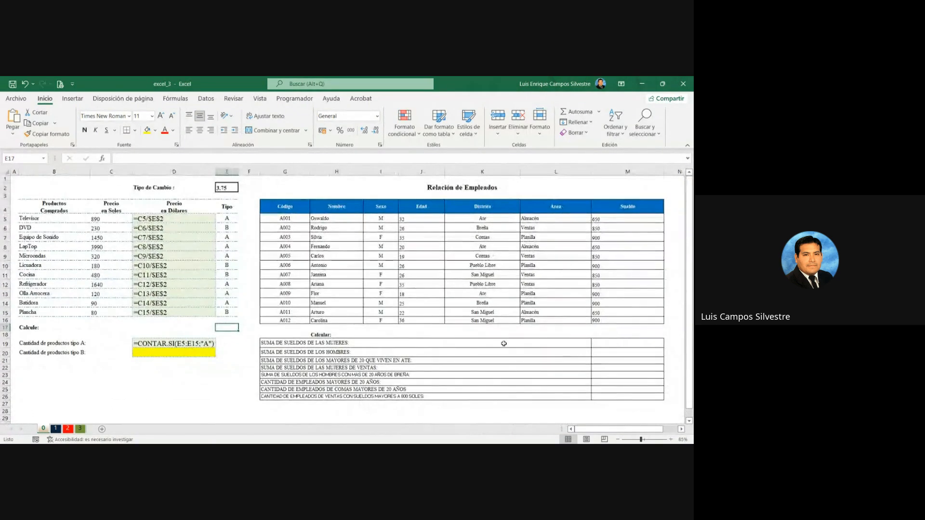
{"action": "left_click", "coordinate": [605, 343]}
{"action": "left_click_drag", "start_coordinate": [605, 343], "coordinate": [627, 396]}
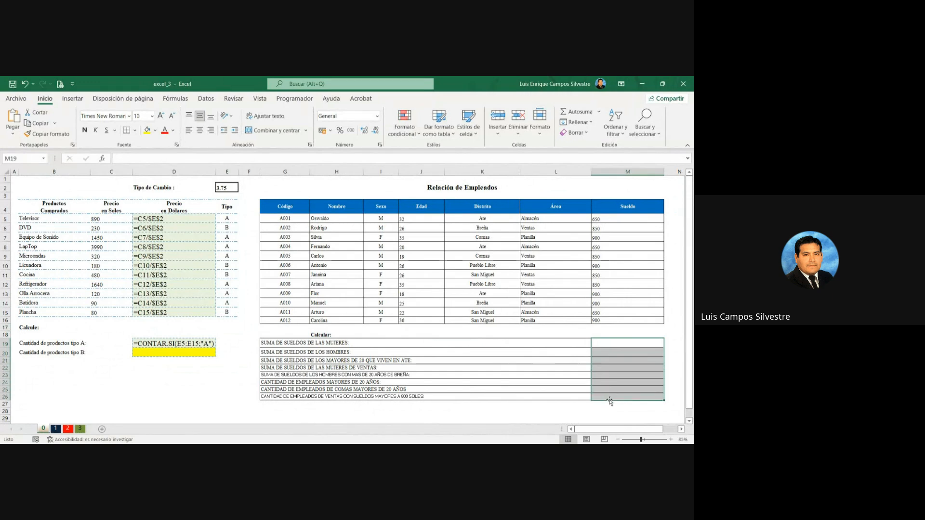
{"action": "left_click", "coordinate": [147, 130]}
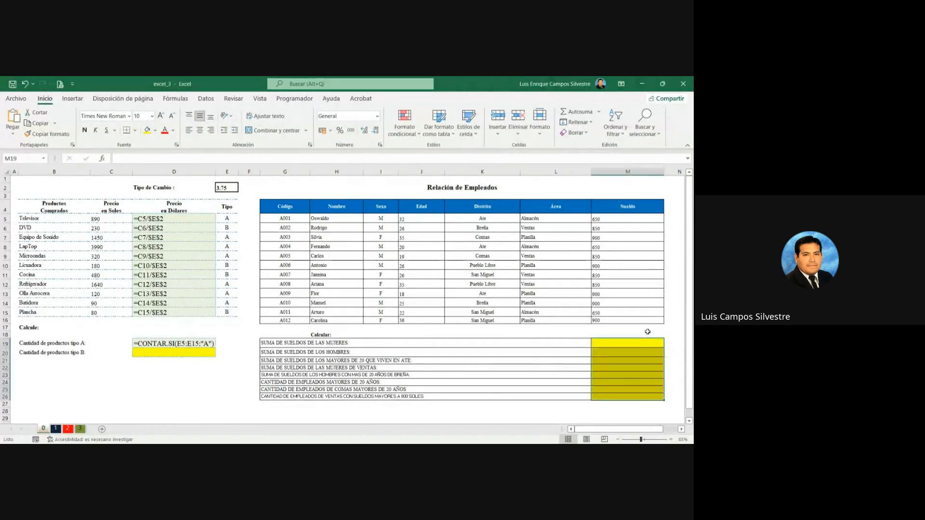
Step: Autofit the Edad, Distrito, Área and Nombre columns of the Relación de Empleados table
{"action": "left_click", "coordinate": [681, 429]}
{"action": "left_click", "coordinate": [680, 428]}
{"action": "left_click", "coordinate": [681, 429]}
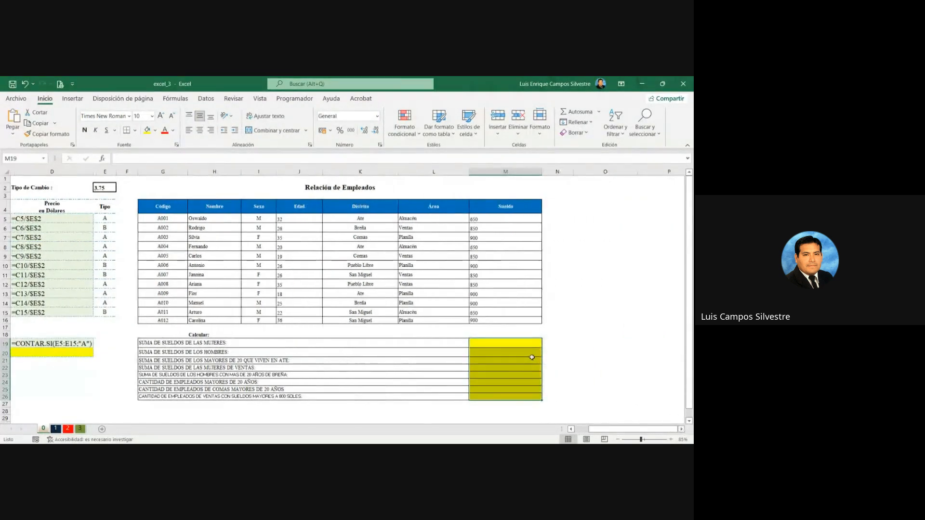
{"action": "scroll", "coordinate": [531, 357], "scroll_direction": "up", "scroll_amount": 1}
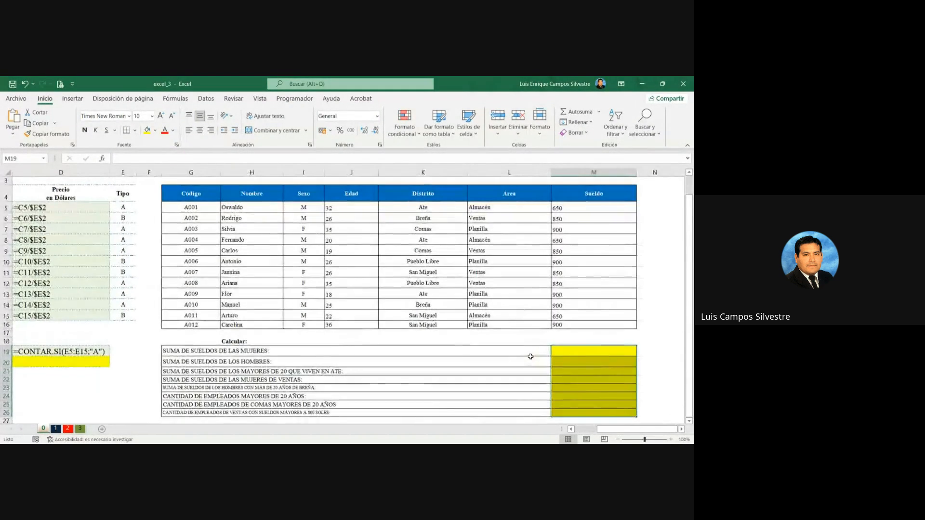
{"action": "left_click", "coordinate": [468, 350]}
{"action": "double_click", "coordinate": [378, 172]}
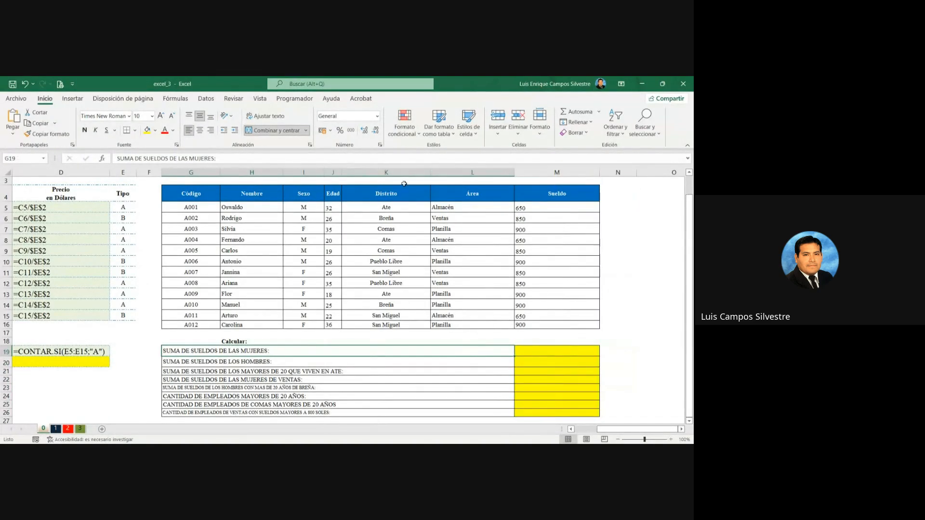
{"action": "double_click", "coordinate": [429, 171]}
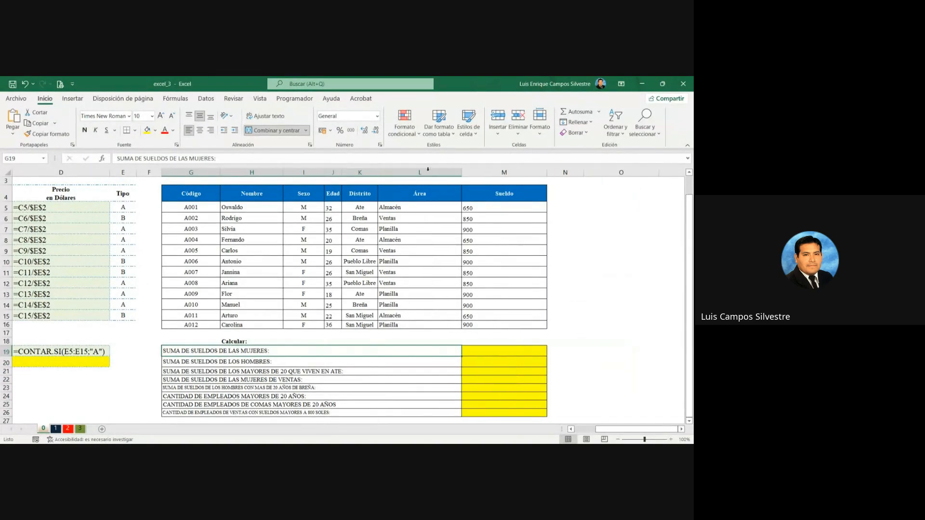
{"action": "double_click", "coordinate": [461, 173]}
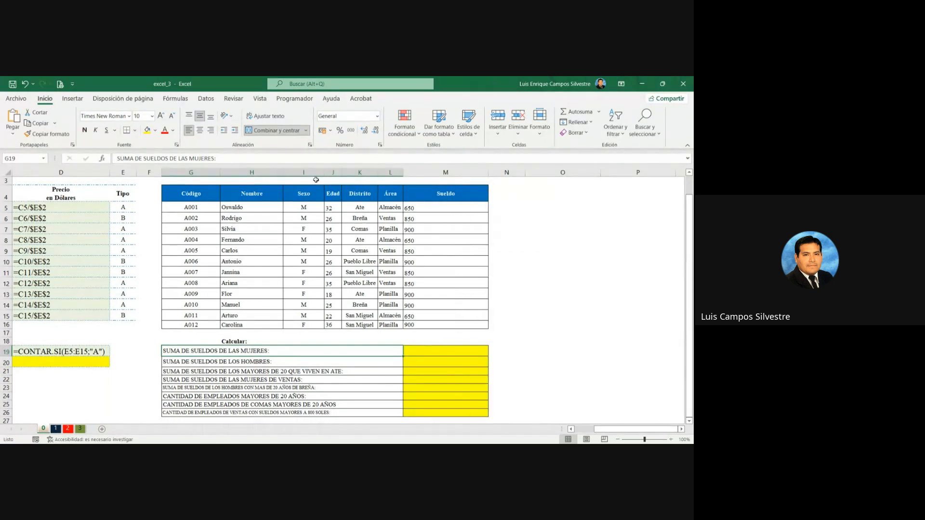
{"action": "left_click_drag", "start_coordinate": [283, 174], "coordinate": [284, 174]}
{"action": "double_click", "coordinate": [284, 174]}
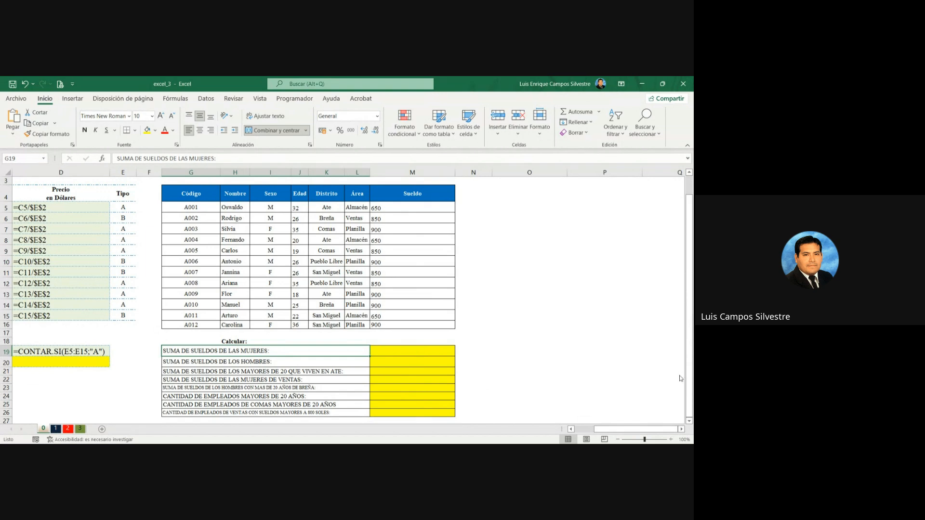
Step: Set the font size of the answer cells M19:M26 to 18 and widen column M
{"action": "left_click", "coordinate": [402, 351]}
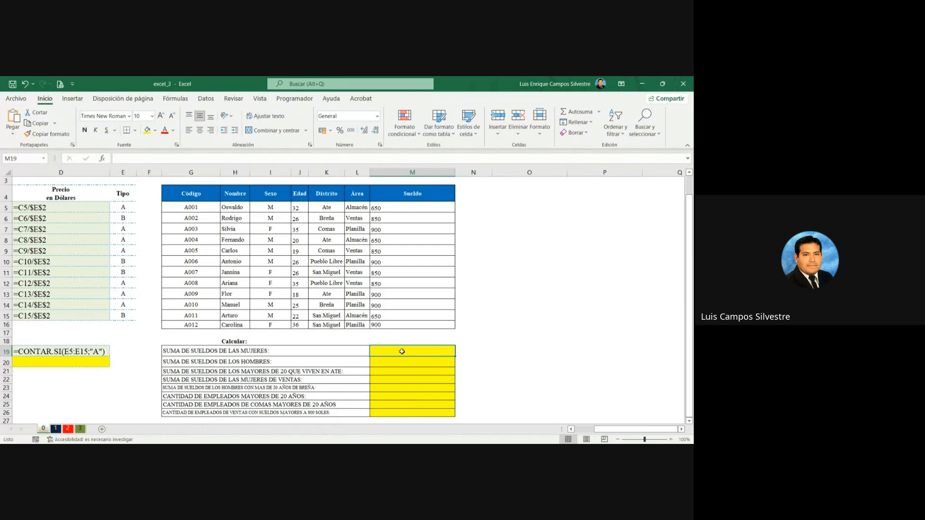
{"action": "left_click_drag", "start_coordinate": [402, 351], "coordinate": [430, 390]}
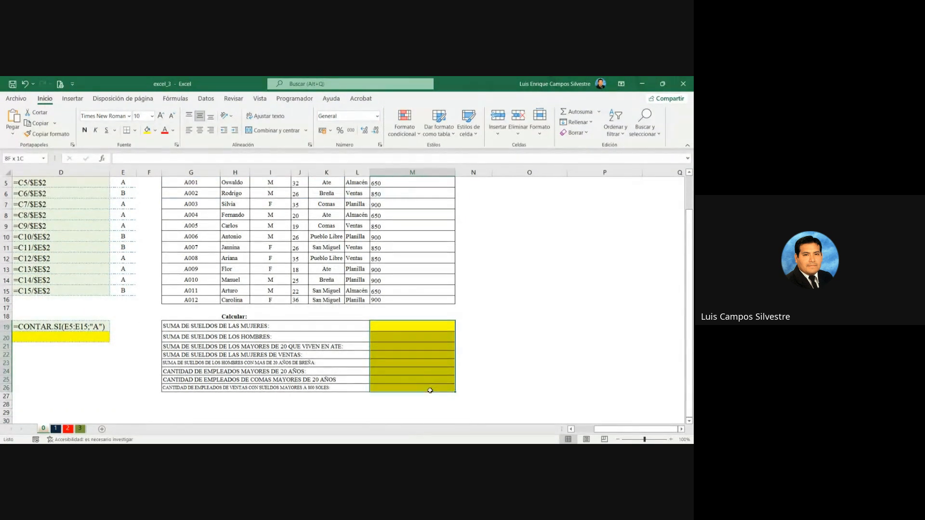
{"action": "left_click", "coordinate": [163, 117]}
{"action": "left_click", "coordinate": [163, 118]}
{"action": "left_click", "coordinate": [164, 117]}
{"action": "left_click", "coordinate": [163, 118]}
{"action": "left_click", "coordinate": [163, 117]}
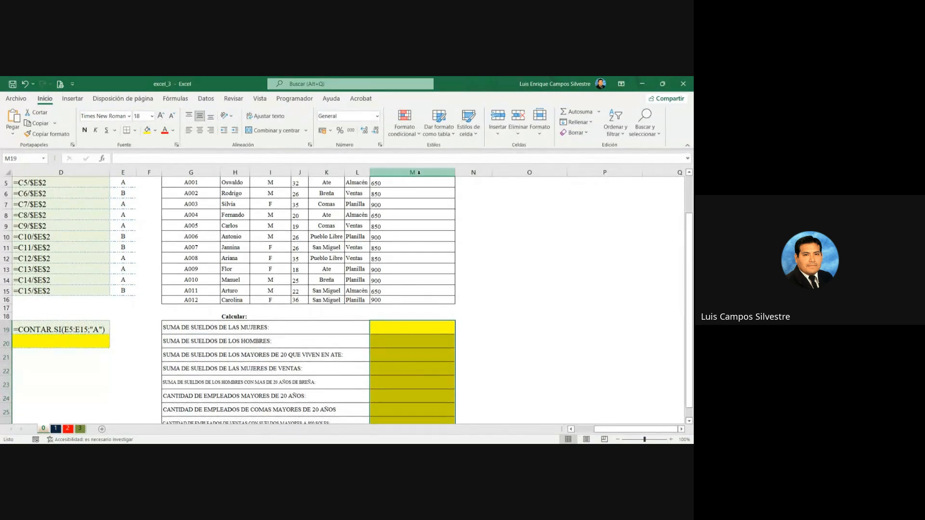
{"action": "left_click_drag", "start_coordinate": [454, 172], "coordinate": [535, 180]}
{"action": "scroll", "coordinate": [557, 294], "scroll_direction": "up", "scroll_amount": 2}
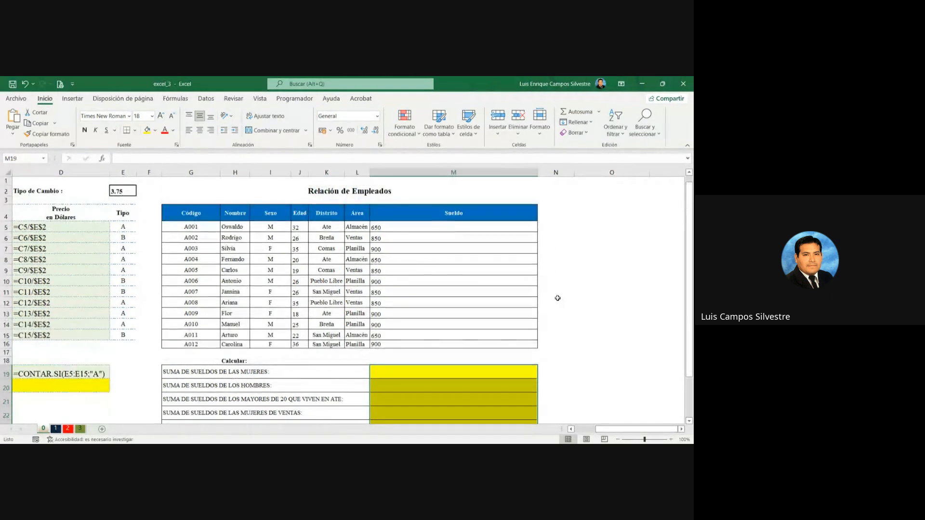
{"action": "scroll", "coordinate": [558, 298], "scroll_direction": "up", "scroll_amount": 3, "text": "ctrl"}
{"action": "scroll", "coordinate": [558, 298], "scroll_direction": "down", "scroll_amount": 1}
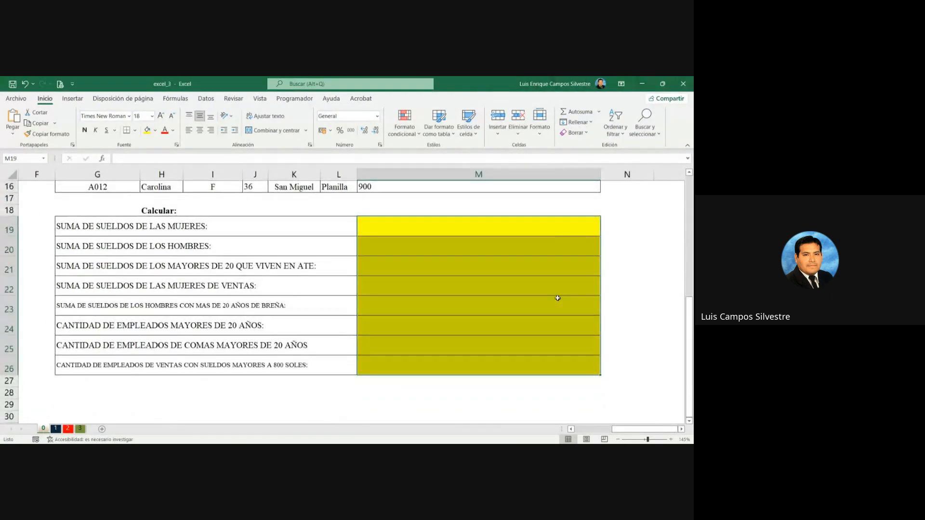
Step: Enter the function name SUMAR.SI as text in M19 and M20 for the women's and men's salary sums
{"action": "left_click", "coordinate": [420, 228]}
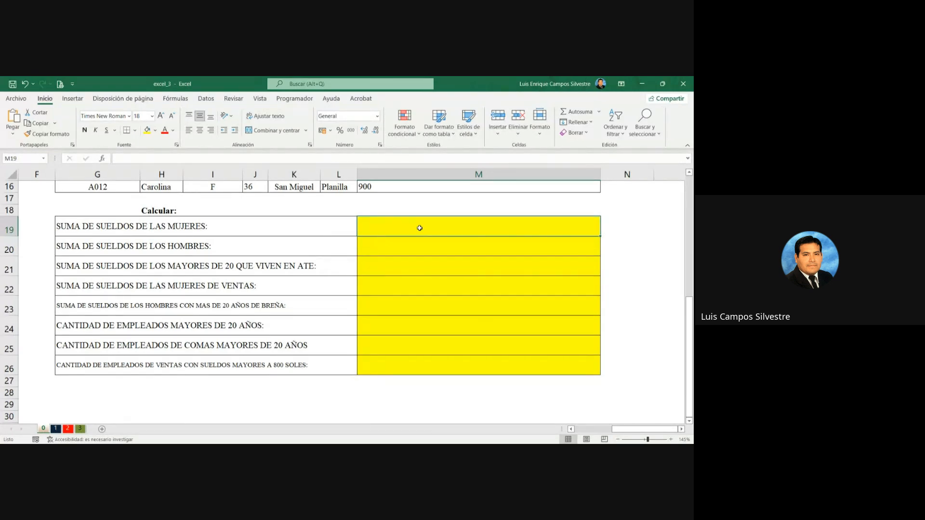
{"action": "type", "text": "SU"}
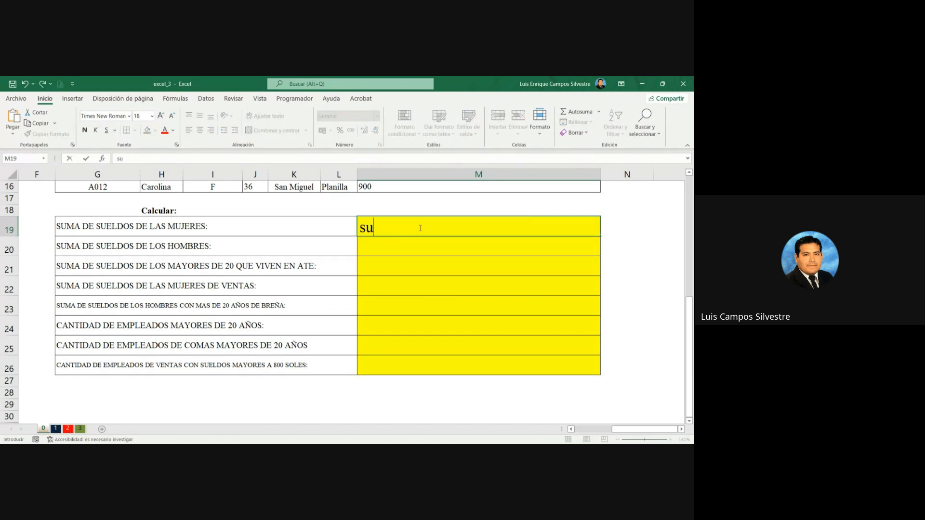
{"action": "key", "text": "BackSpace"}
{"action": "key", "text": "BackSpace"}
{"action": "type", "text": "SUMAR.SI"}
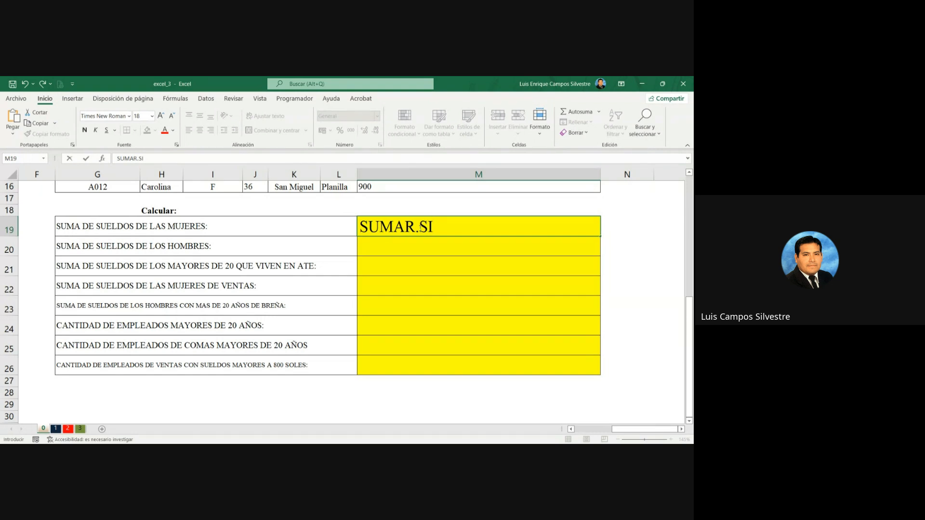
{"action": "key", "text": "Return"}
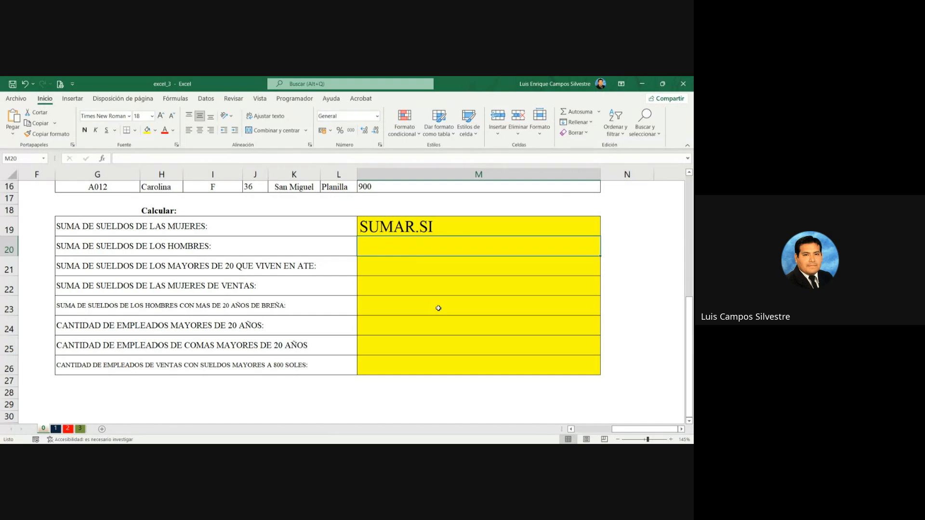
{"action": "type", "text": "SUMAR.SI"}
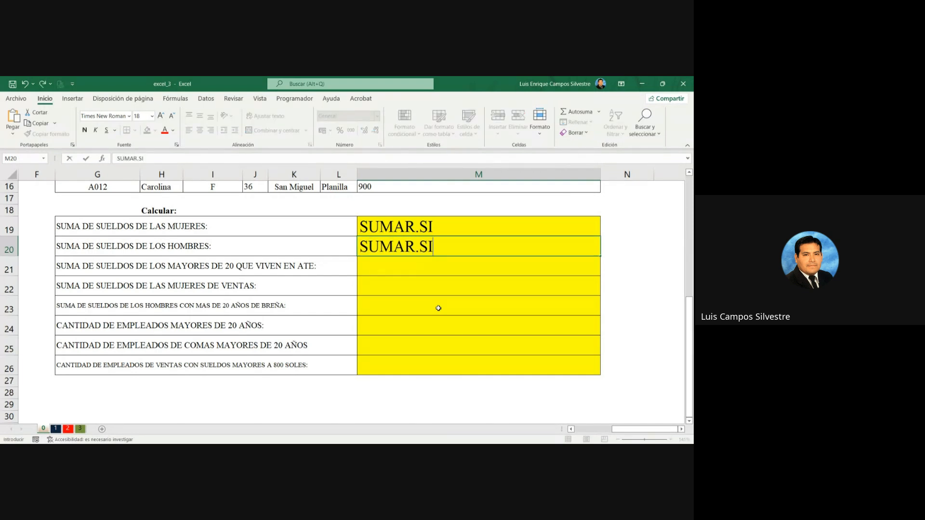
{"action": "key", "text": "Return"}
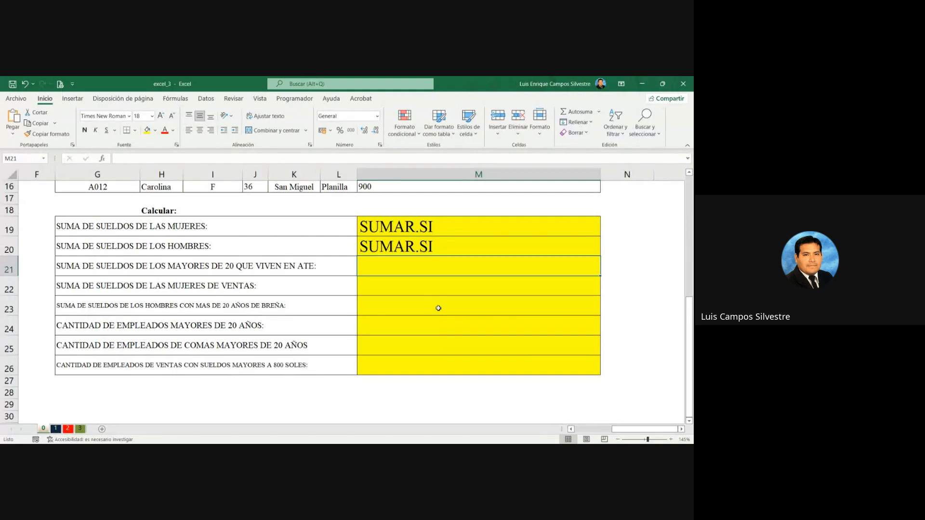
Step: Enter SUMAR.SI.CONJUNTO as text in M21 and M22 for the Ate over-20 and Ventas women salary sums
{"action": "type", "text": "SUMAR.SI"}
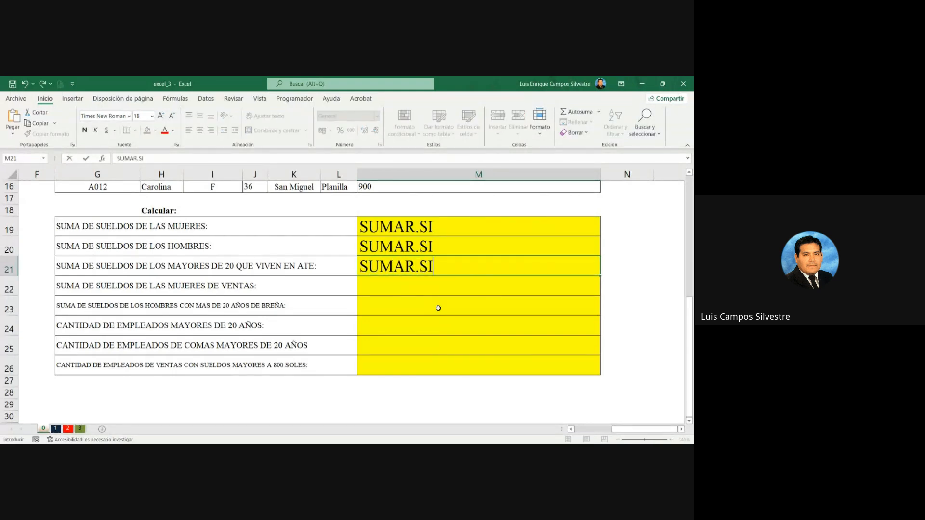
{"action": "type", "text": ".CONJUNTO"}
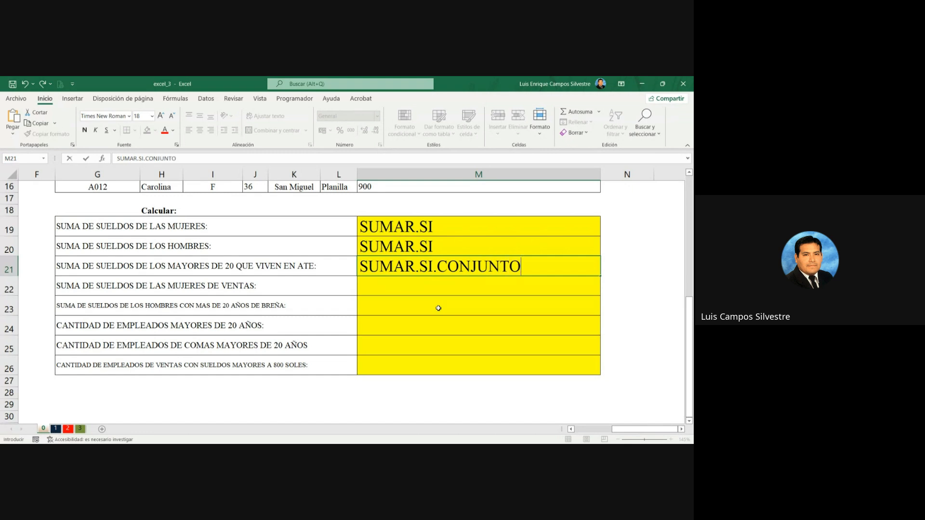
{"action": "key", "text": "Return"}
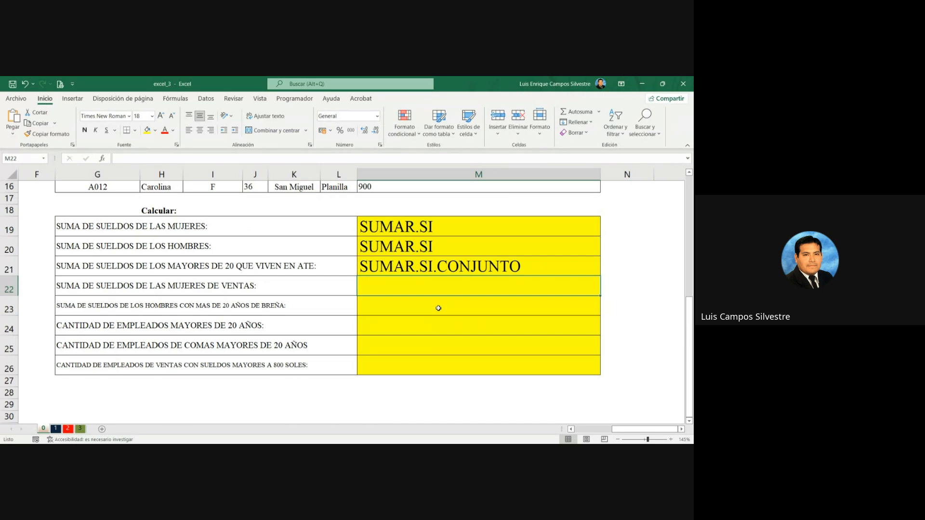
{"action": "type", "text": "SUMAR.SI.CON"}
{"action": "key", "text": "BackSpace"}
{"action": "key", "text": "BackSpace"}
{"action": "key", "text": "BackSpace"}
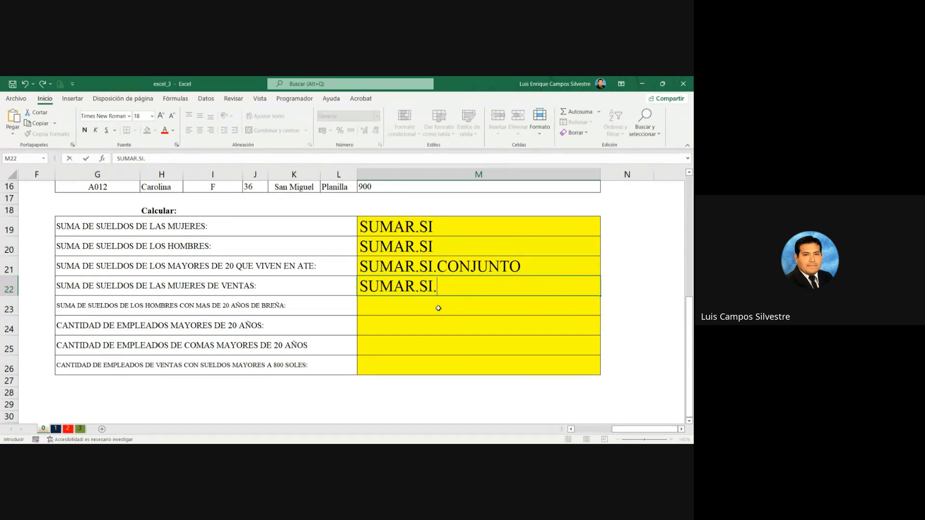
{"action": "type", "text": "CONJUNTO"}
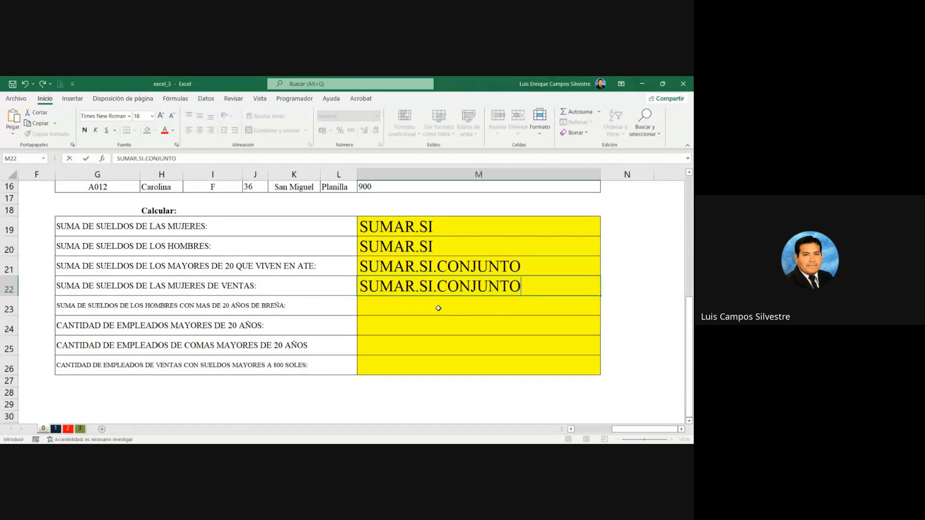
{"action": "key", "text": "Return"}
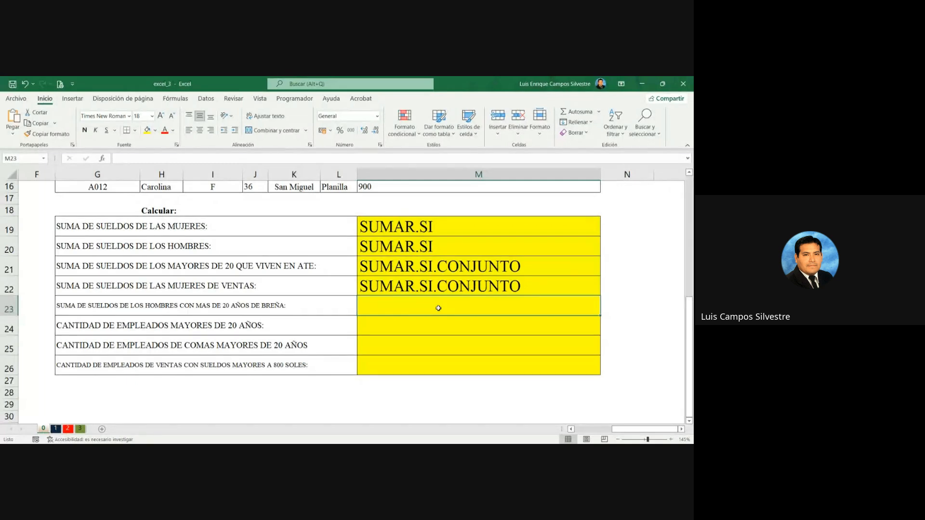
Step: Enter SUMAR.SI.CONJUNTO as text in M23 for the salary sum of Breña men over 20
{"action": "type", "text": "SUMAR.SI.CONJ"}
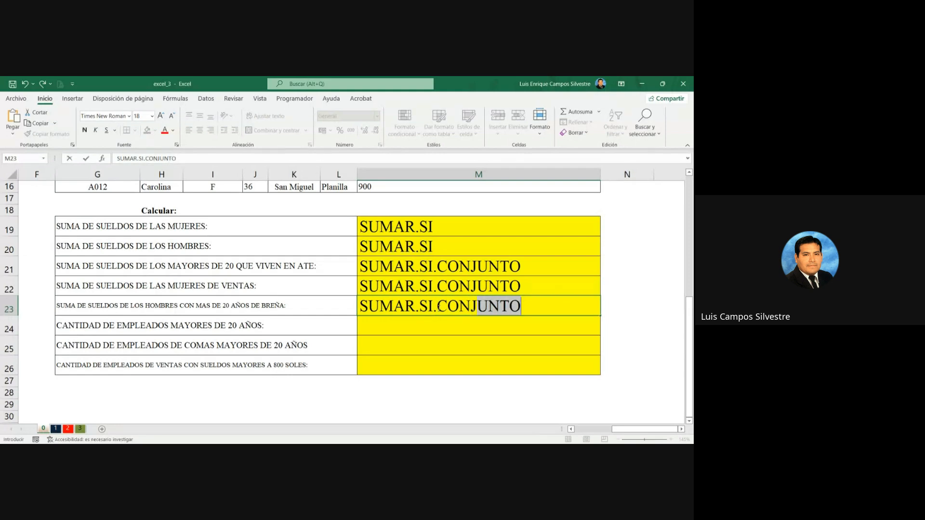
{"action": "type", "text": "UNTO"}
{"action": "key", "text": "Return"}
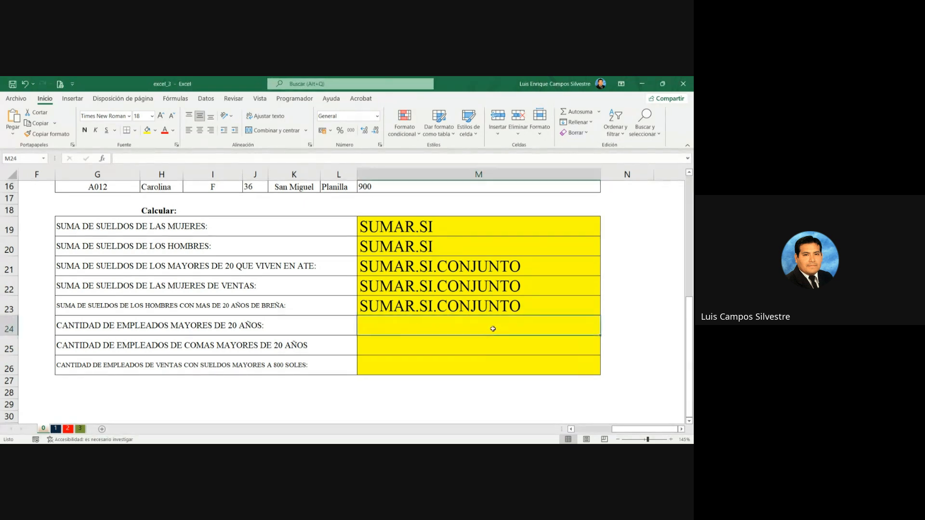
Step: Enter CONTAR.SI as text in M24 for employees over 20 and CONTAR.SI.CONJUNTO in M25 for Comas employees over 20
{"action": "type", "text": "CONTA"}
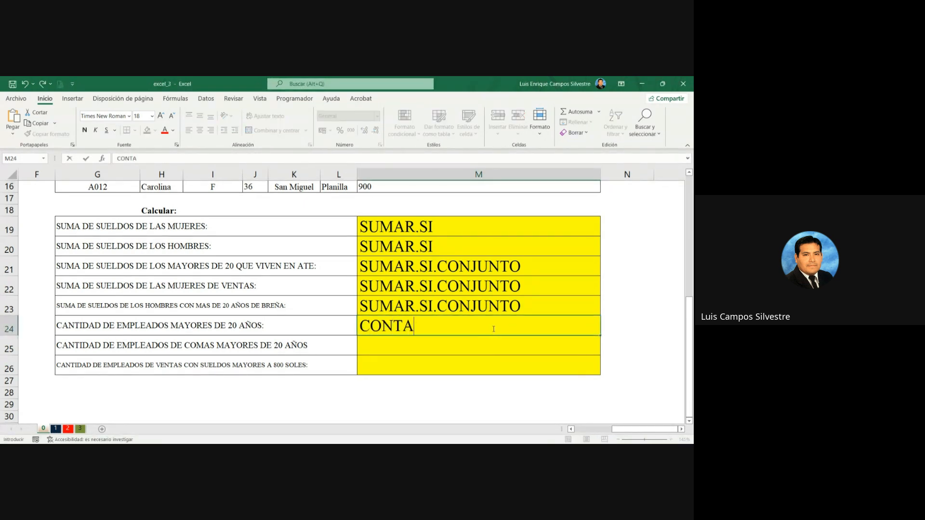
{"action": "type", "text": "R.SI"}
{"action": "key", "text": "Return"}
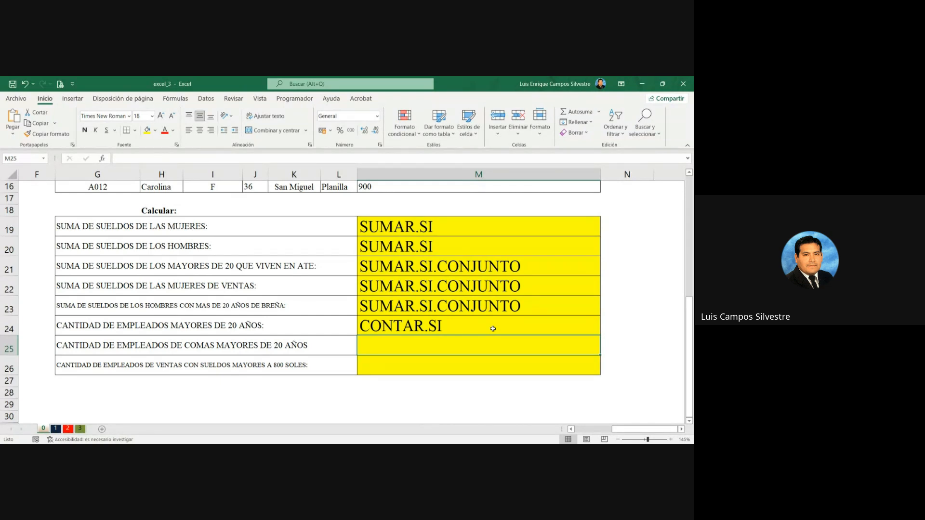
{"action": "type", "text": "CONTAR.S"}
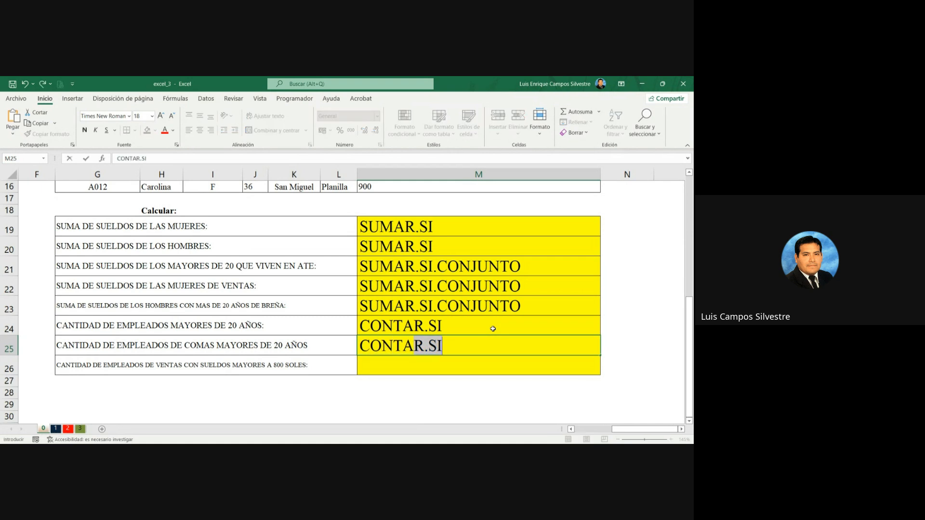
{"action": "type", "text": "I.CO"}
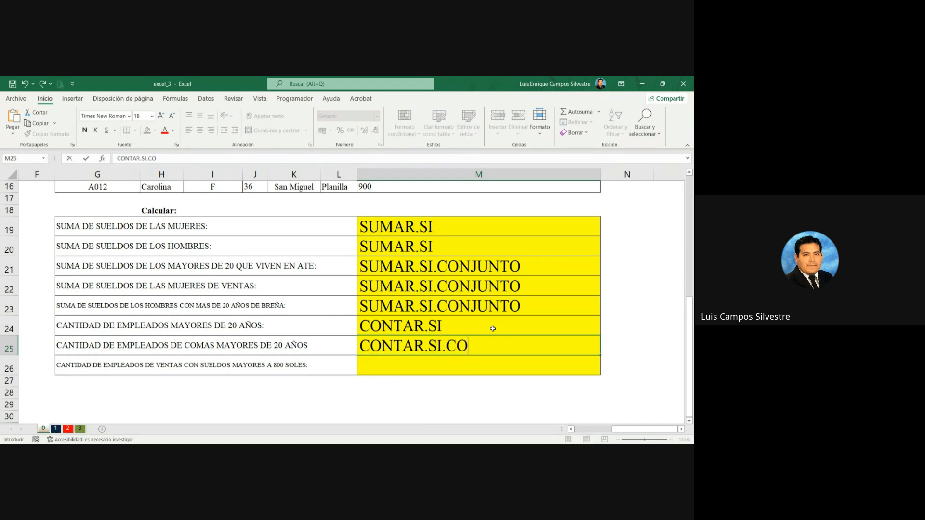
{"action": "type", "text": "NJUNTO"}
{"action": "key", "text": "Return"}
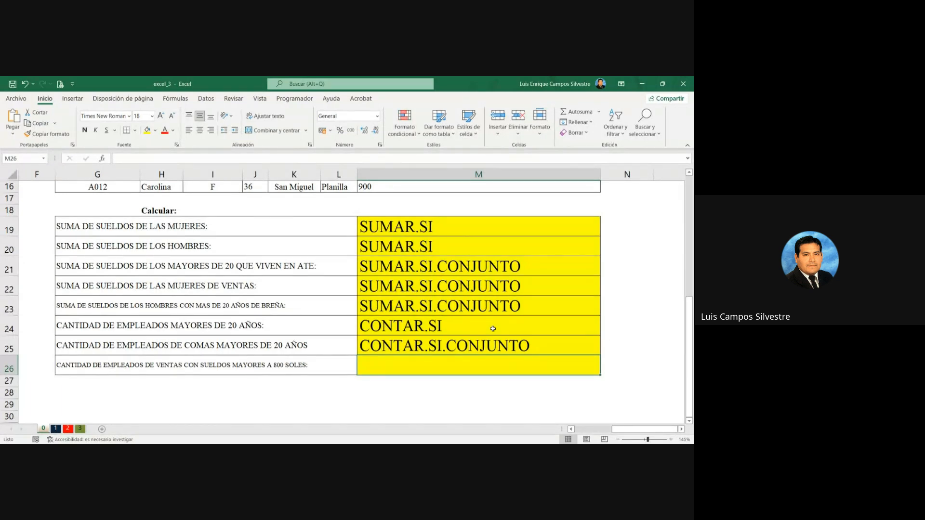
Step: Enter CONTAR.SI.CONJUNTO as text in M26 for the count of Ventas employees with salaries above 800 soles
{"action": "type", "text": "COINTAR"}
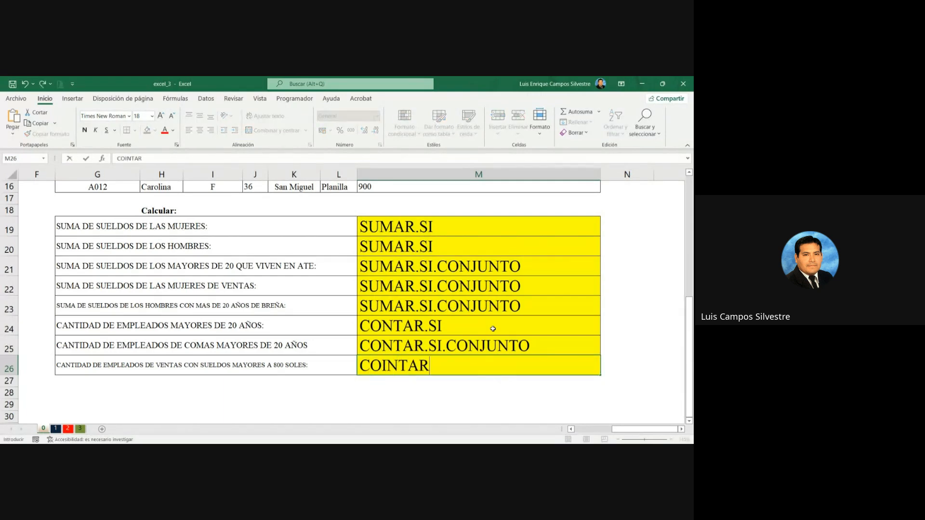
{"action": "key", "text": "BackSpace"}
{"action": "key", "text": "BackSpace"}
{"action": "key", "text": "BackSpace"}
{"action": "key", "text": "BackSpace"}
{"action": "key", "text": "BackSpace"}
{"action": "type", "text": "NAR"}
{"action": "key", "text": "BackSpace"}
{"action": "key", "text": "BackSpace"}
{"action": "type", "text": "TAR.SI"}
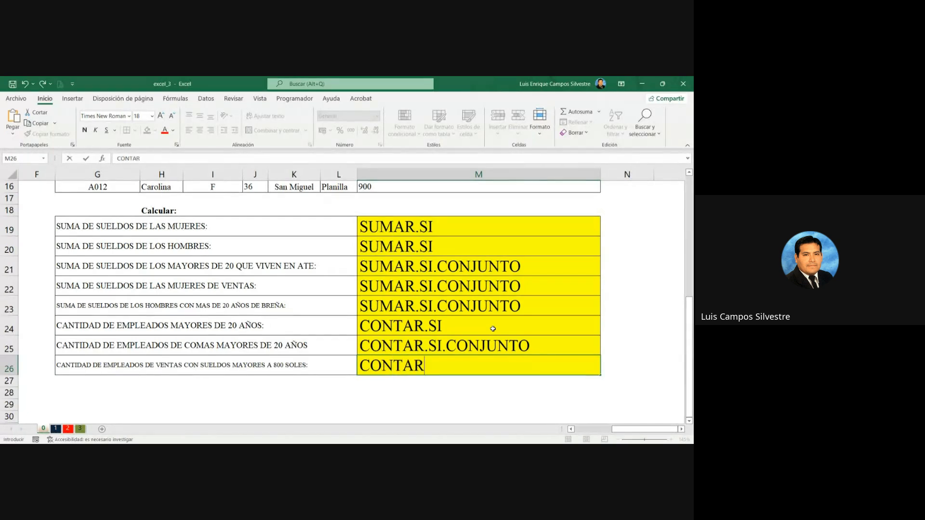
{"action": "type", "text": ".CONJUNBTO"}
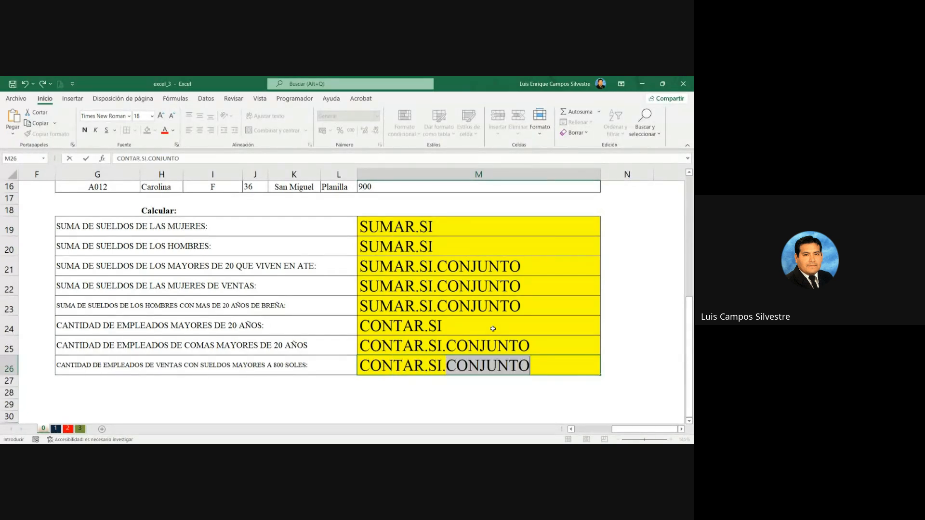
{"action": "key", "text": "BackSpace"}
{"action": "key", "text": "BackSpace"}
{"action": "key", "text": "BackSpace"}
{"action": "type", "text": "TO"}
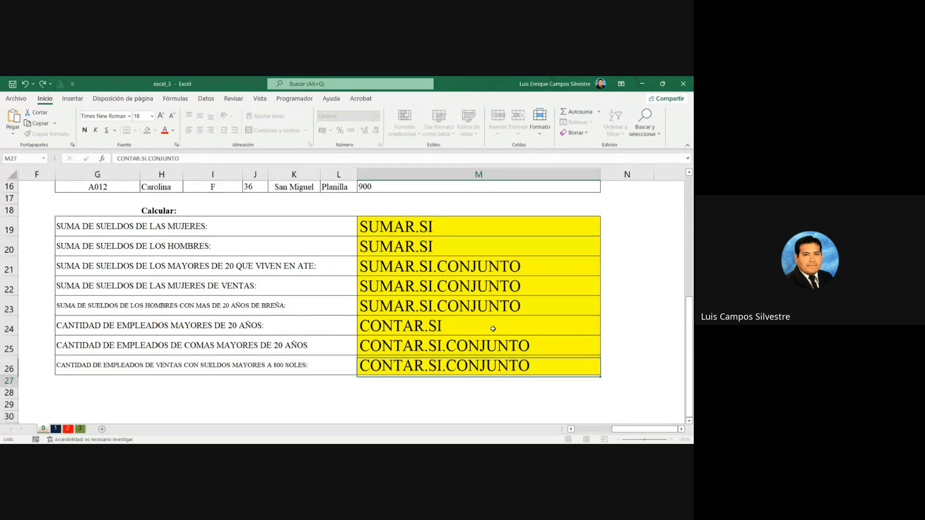
{"action": "key", "text": "Return"}
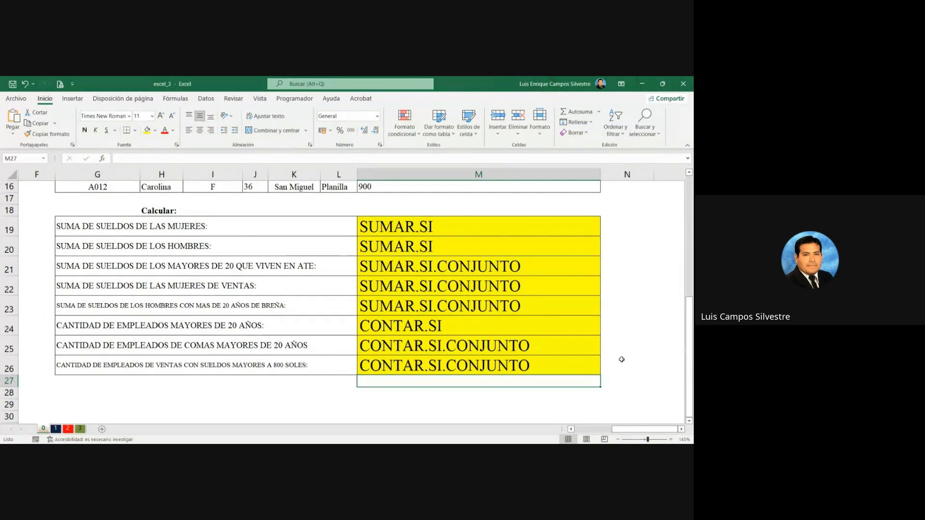
{"action": "key", "text": "super+shift+s"}
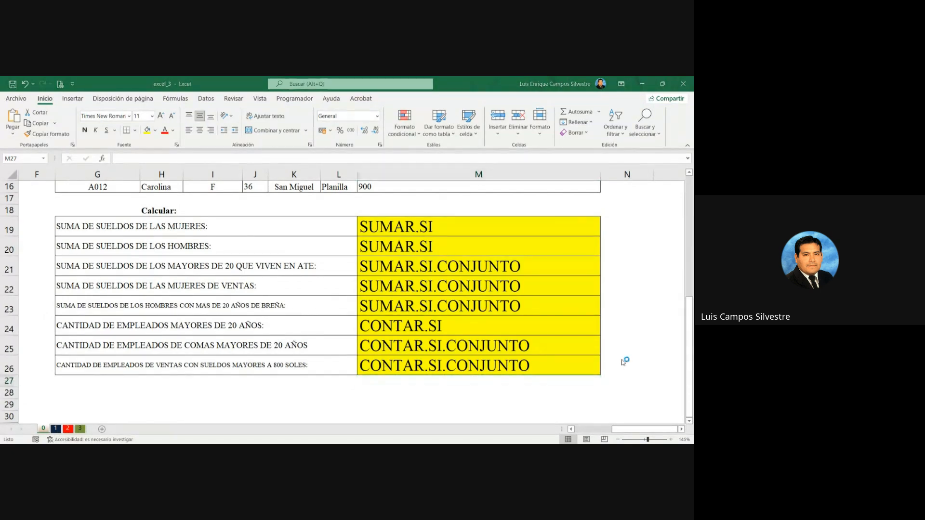
{"action": "left_click", "coordinate": [383, 137]}
{"action": "key", "text": "alt+Tab"}
{"action": "left_click", "coordinate": [452, 381]}
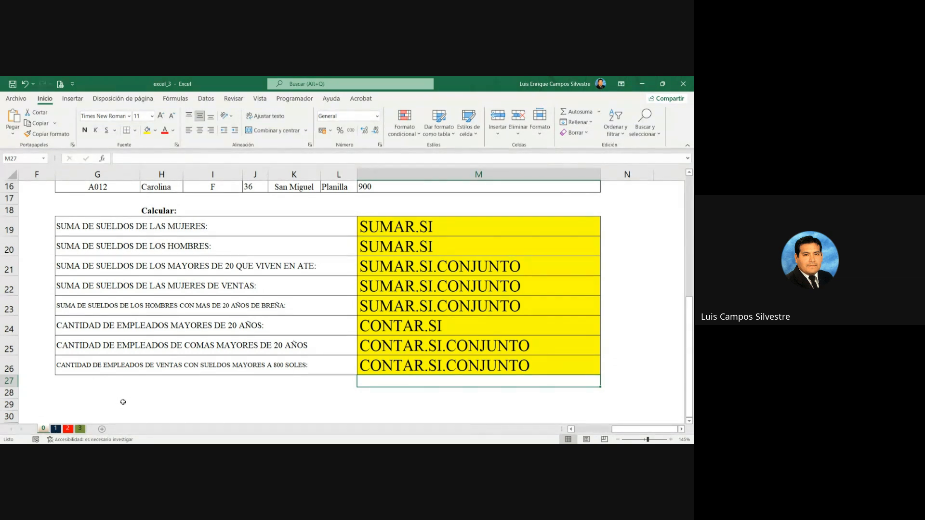
{"action": "key", "text": "alt+Tab"}
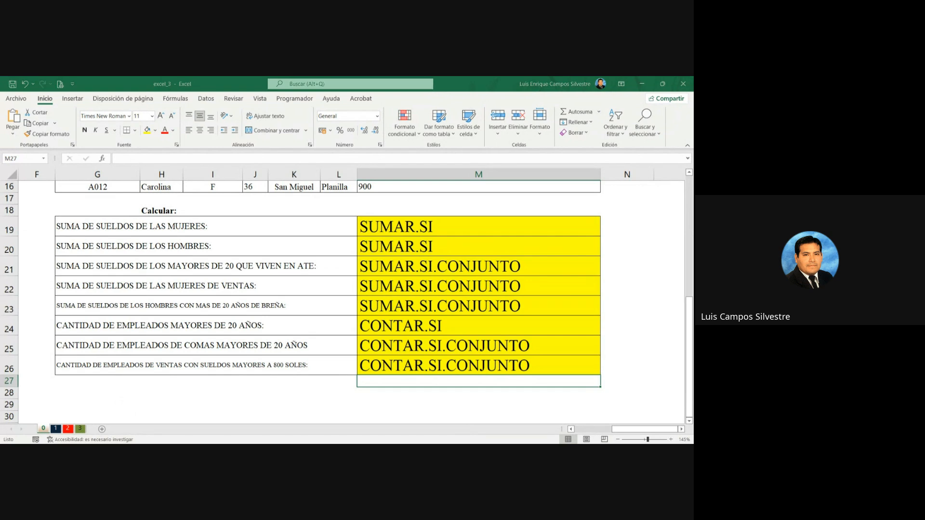